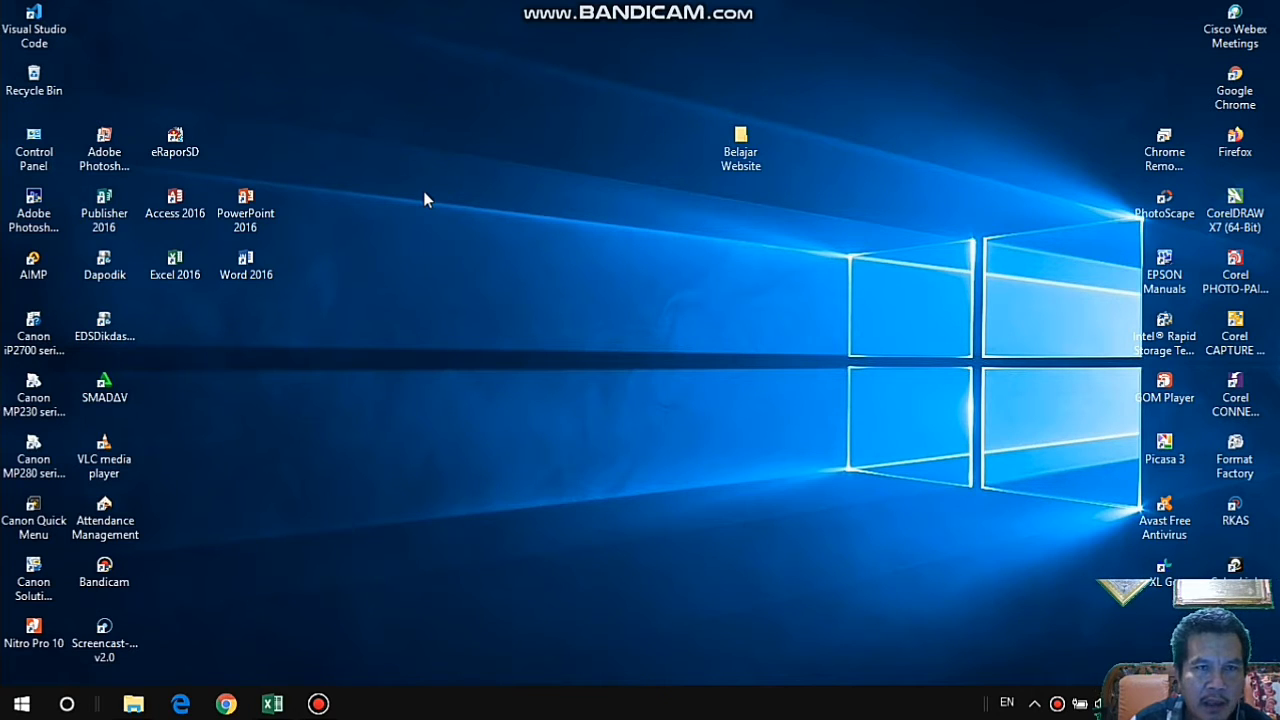
right_click(427, 124)
left_click(483, 178)
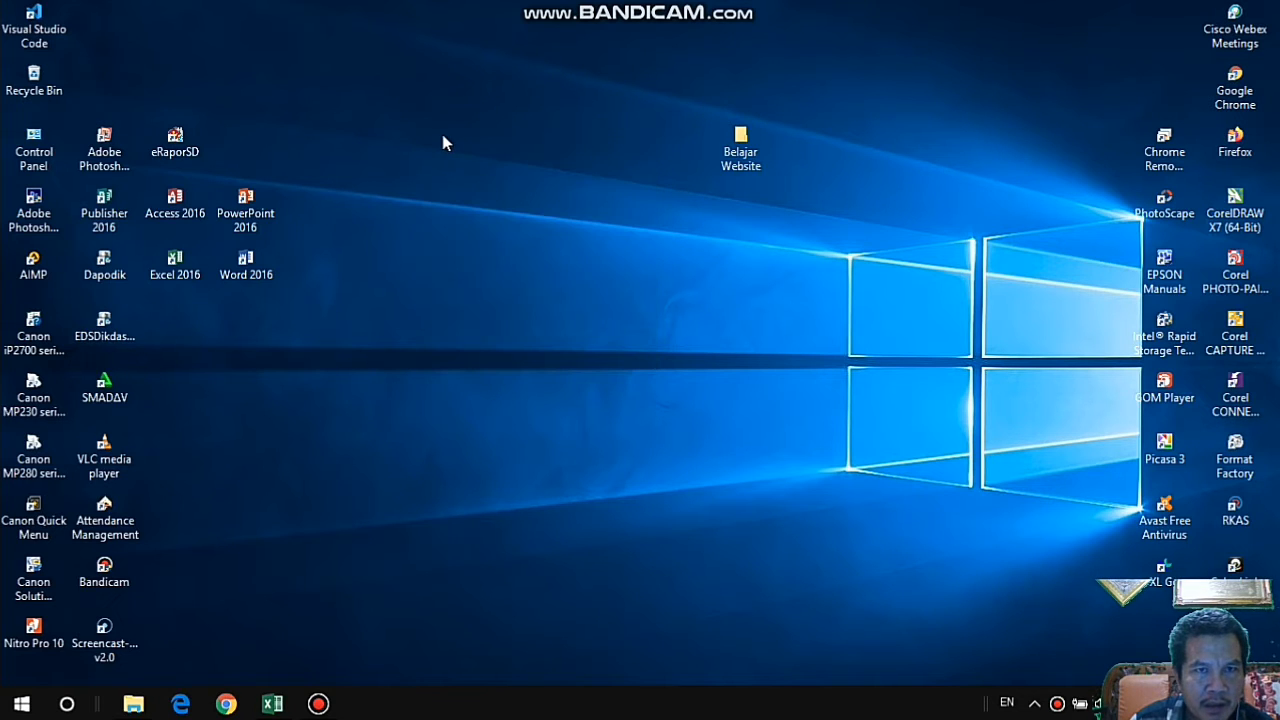
right_click(445, 143)
left_click(468, 189)
right_click(391, 134)
left_click(437, 187)
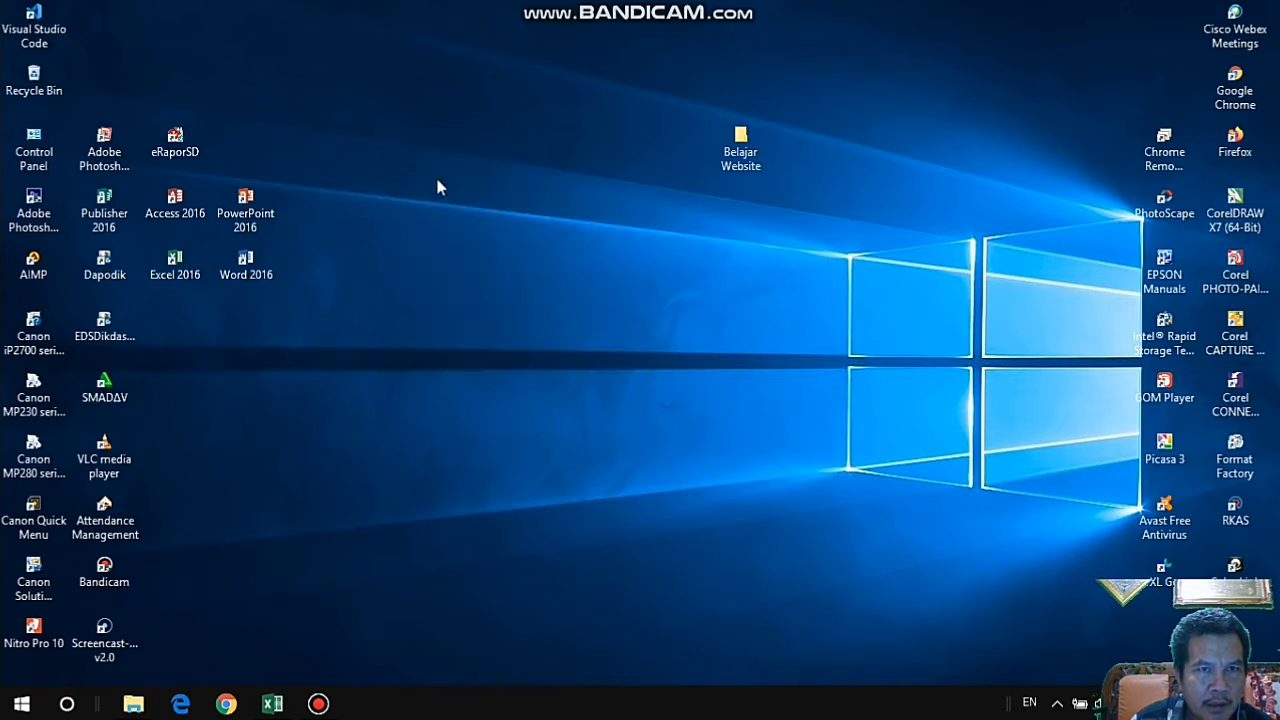
right_click(389, 133)
left_click(444, 193)
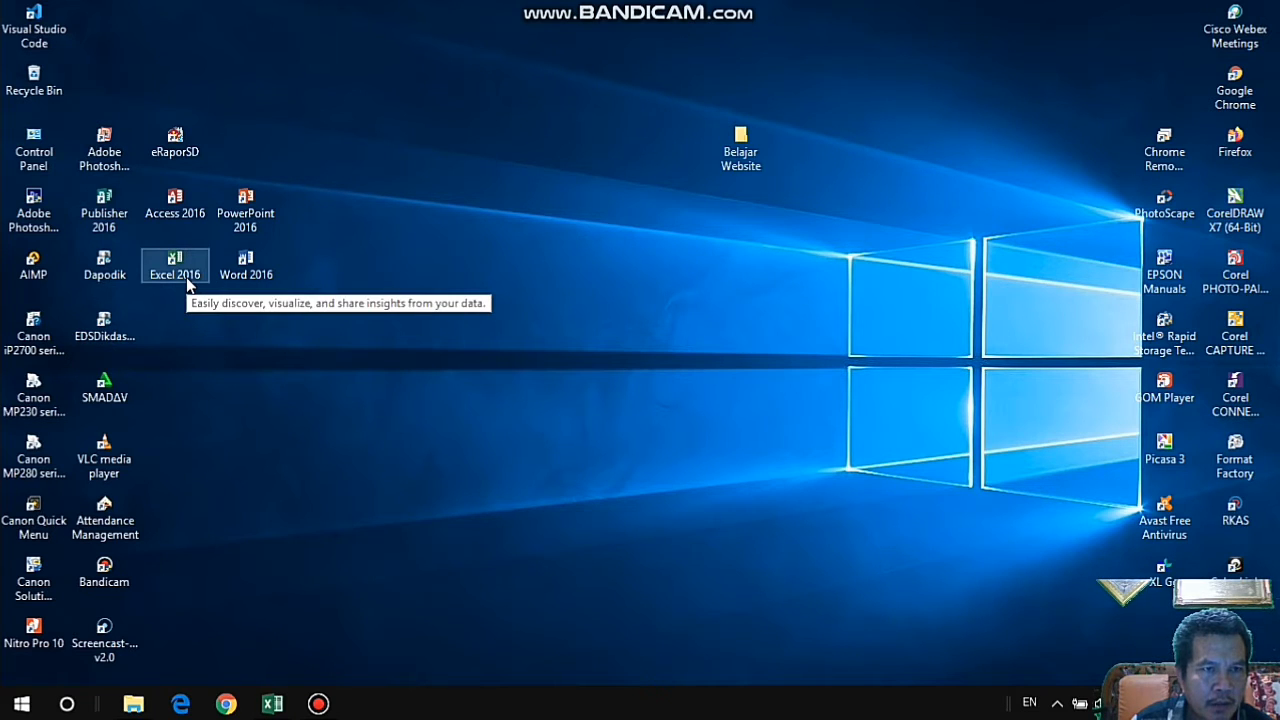
Switch to the open Excel workbook and show the Test 2 sheet.
left_click(272, 704)
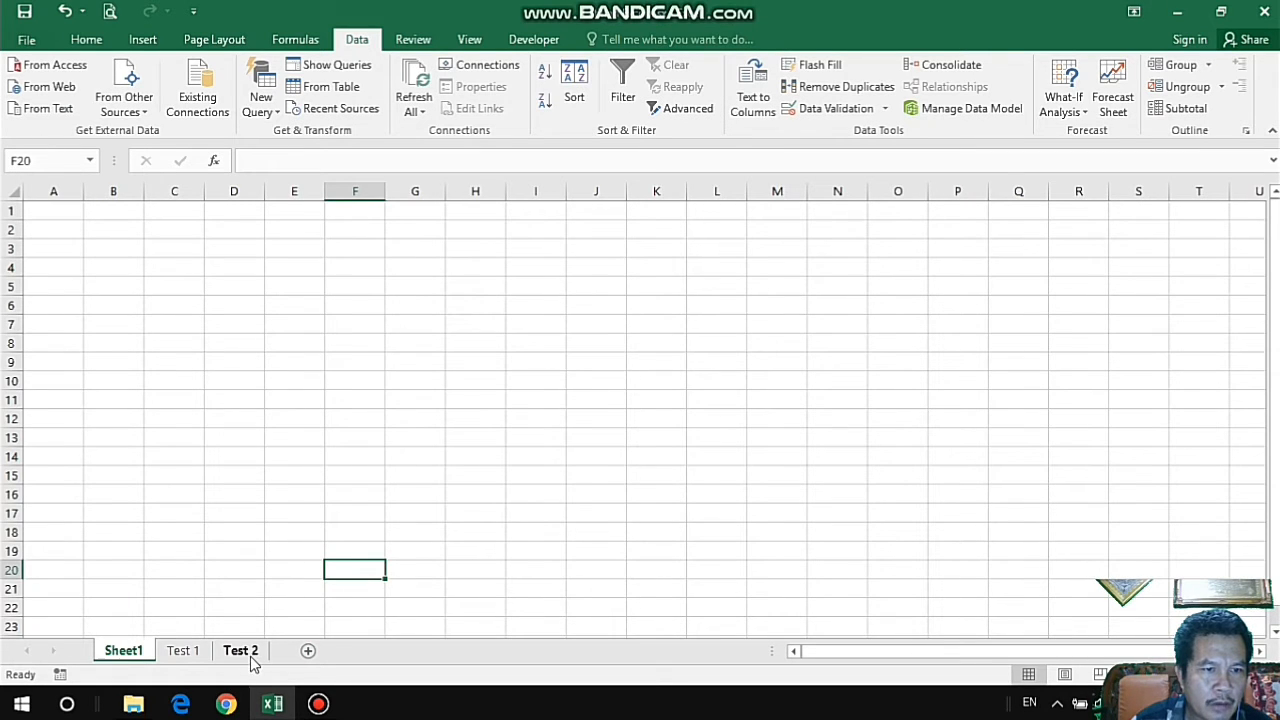
left_click(250, 654)
left_click(690, 290)
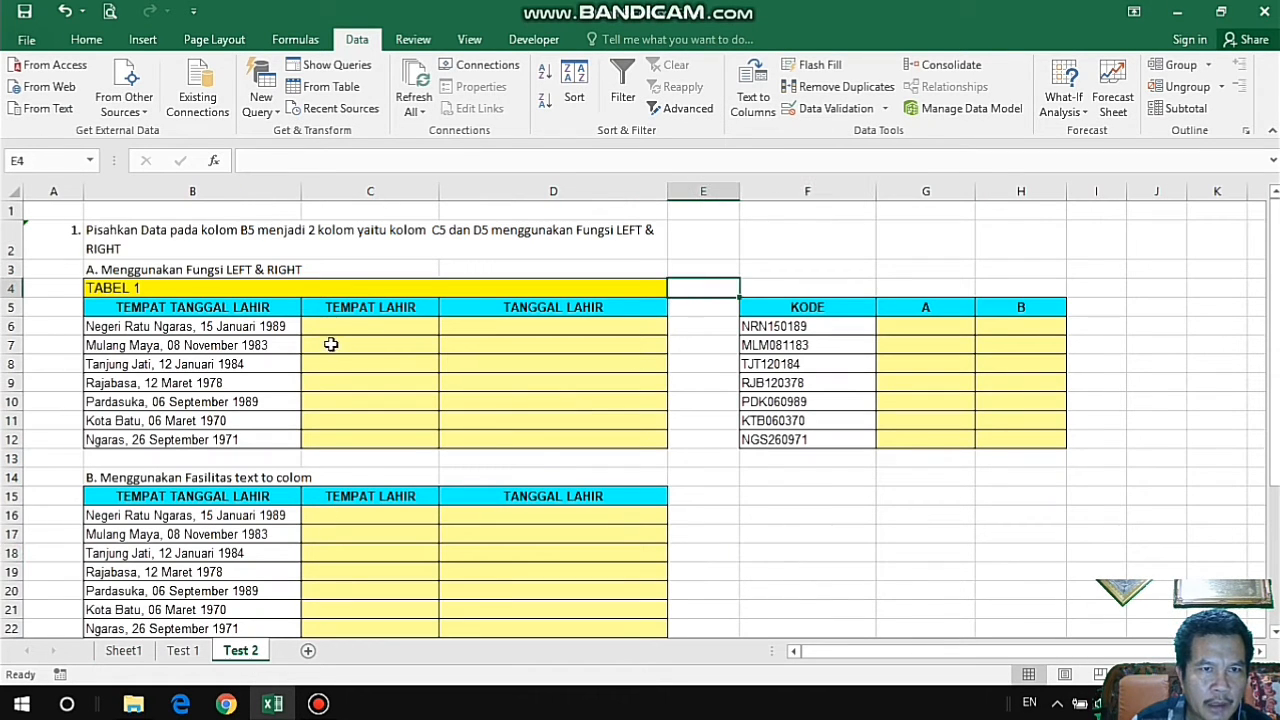
Examine the TEMPAT TANGGAL LAHIR entries in B6:B12 and the cells C6:D12 provided for the split data in TABEL 1.
left_click_drag(343, 326, 540, 440)
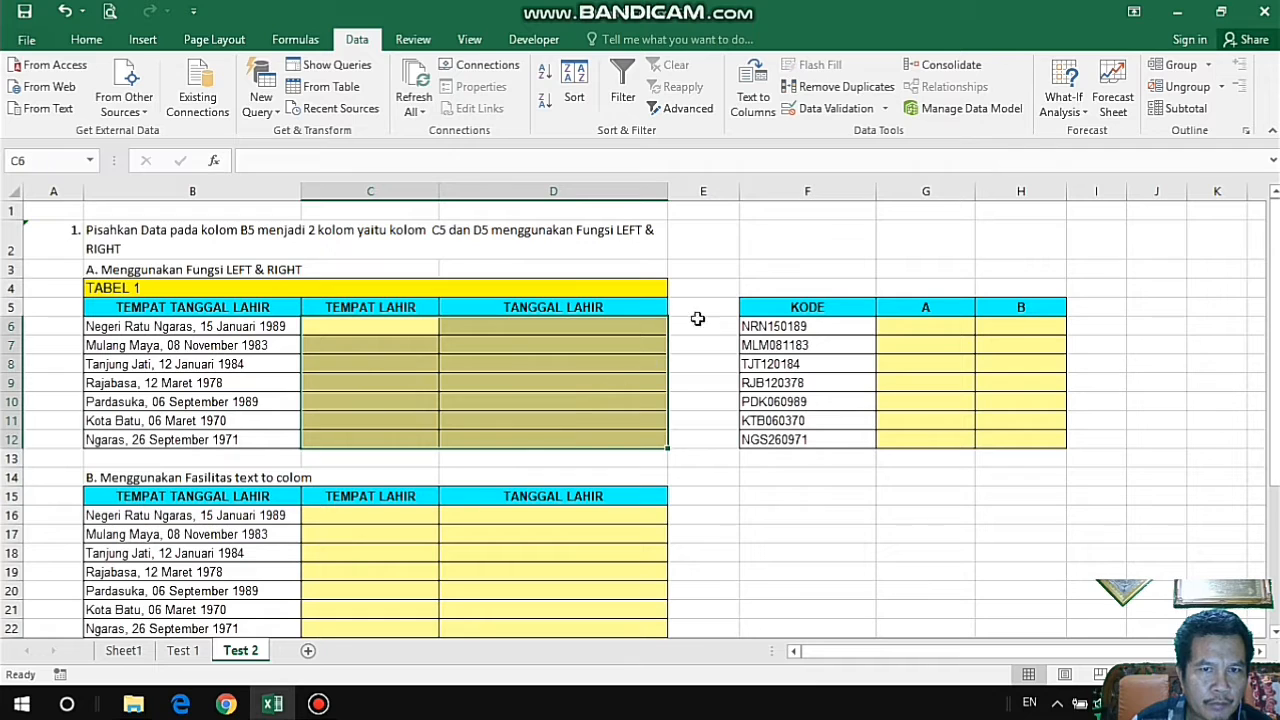
left_click(696, 320)
left_click(346, 326)
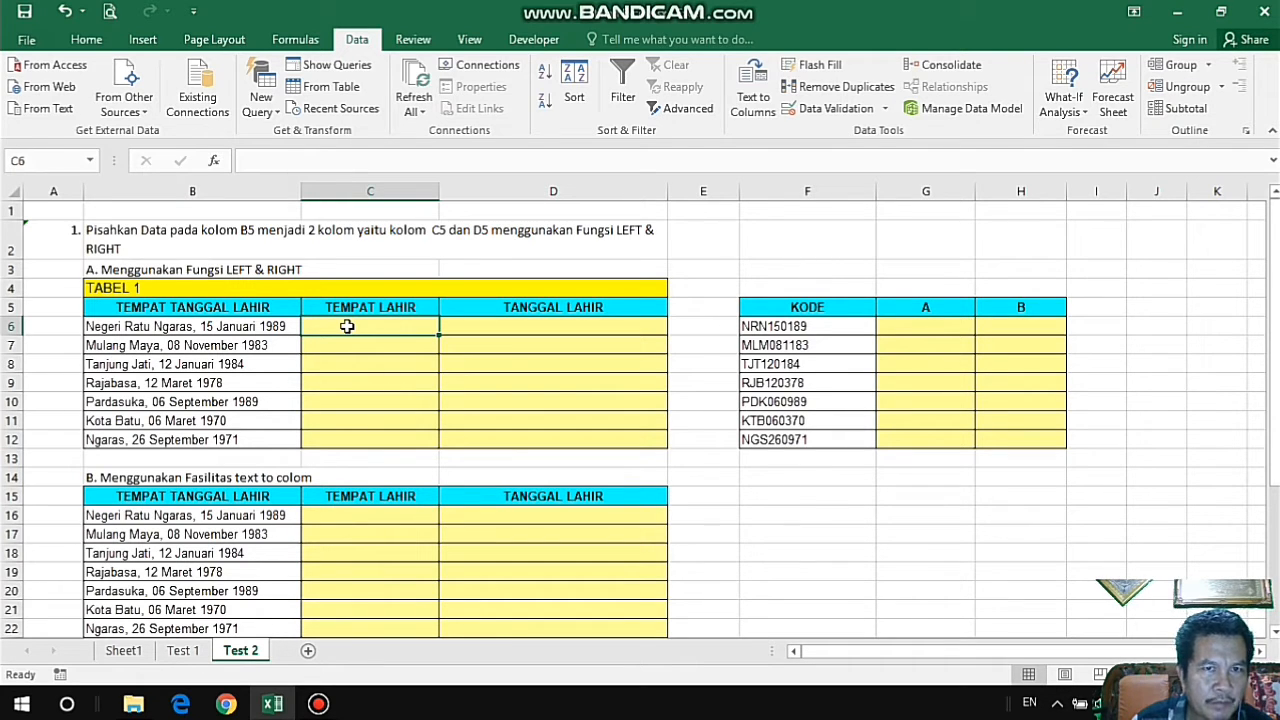
left_click(700, 248)
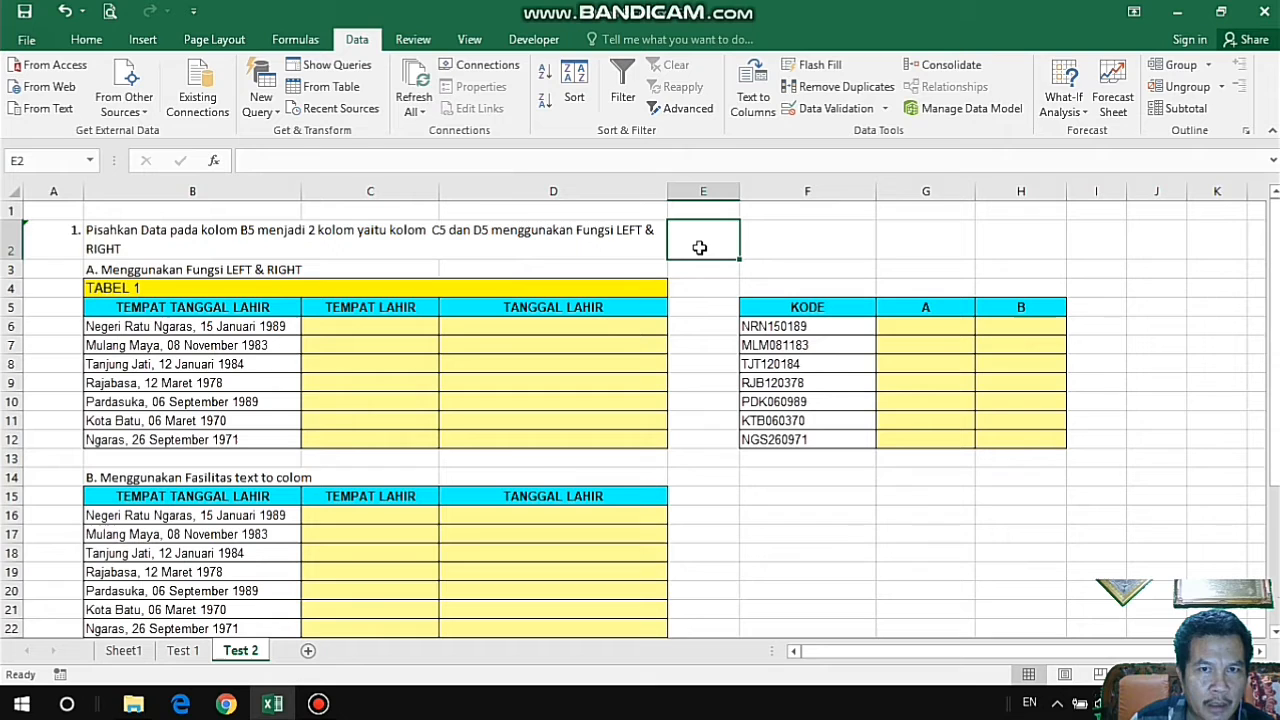
left_click(121, 288)
left_click(331, 273)
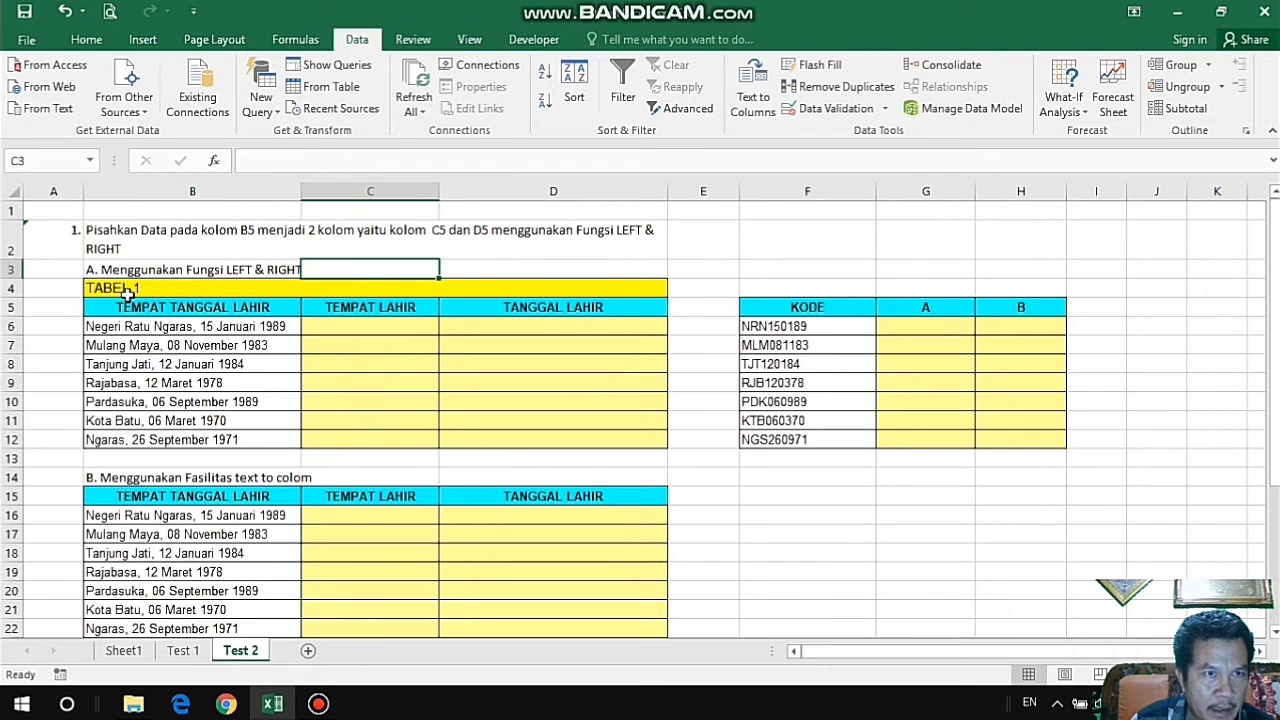
left_click(103, 289)
left_click_drag(148, 327, 151, 441)
left_click(350, 328)
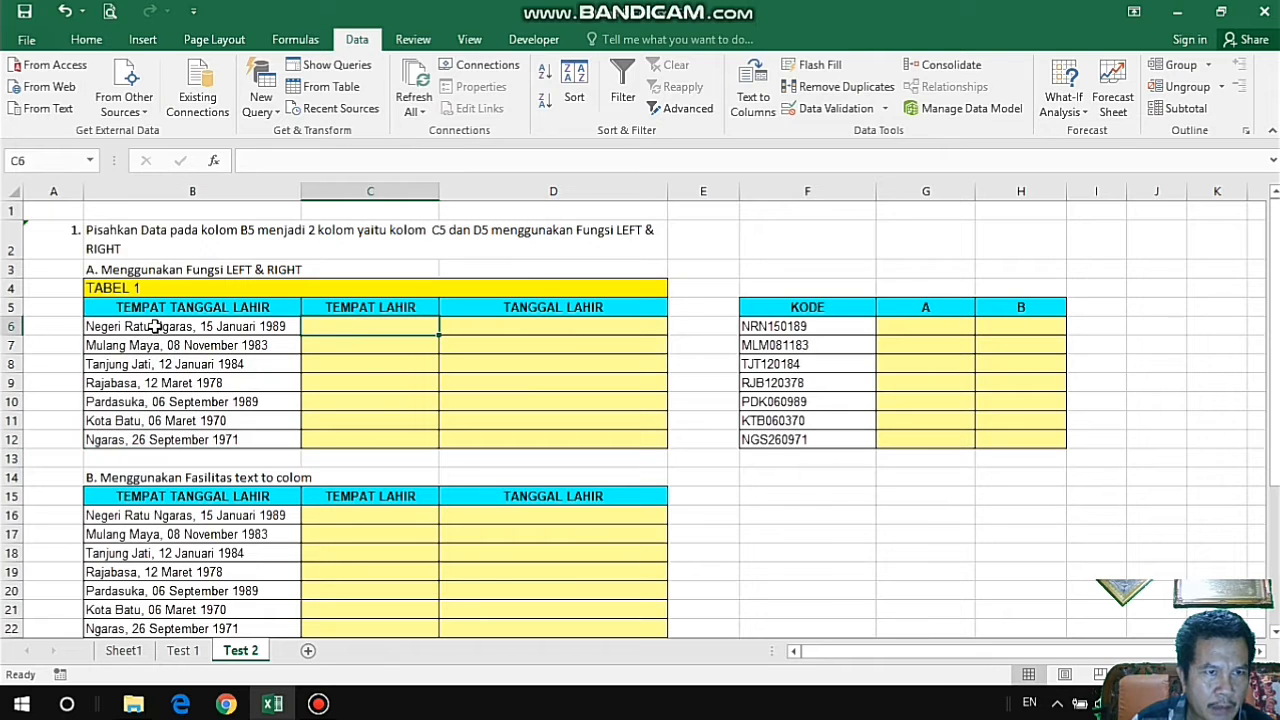
left_click_drag(155, 330, 158, 438)
left_click(323, 332)
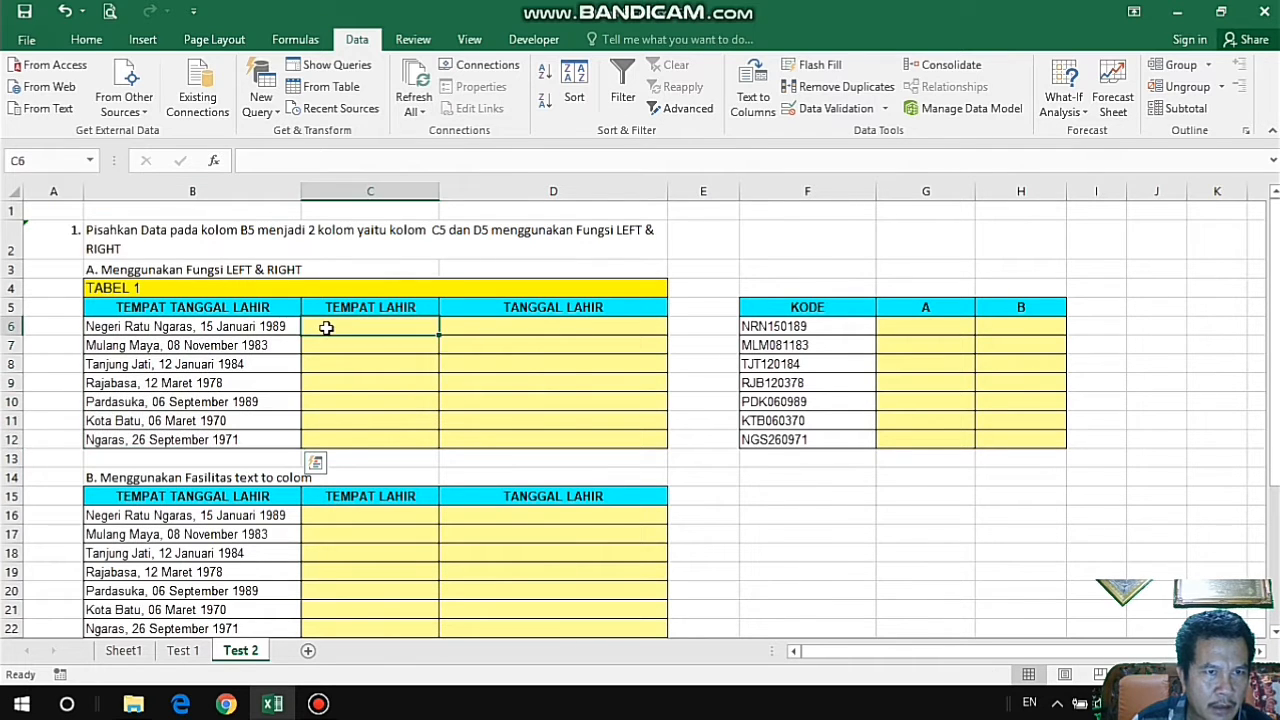
left_click_drag(165, 327, 170, 436)
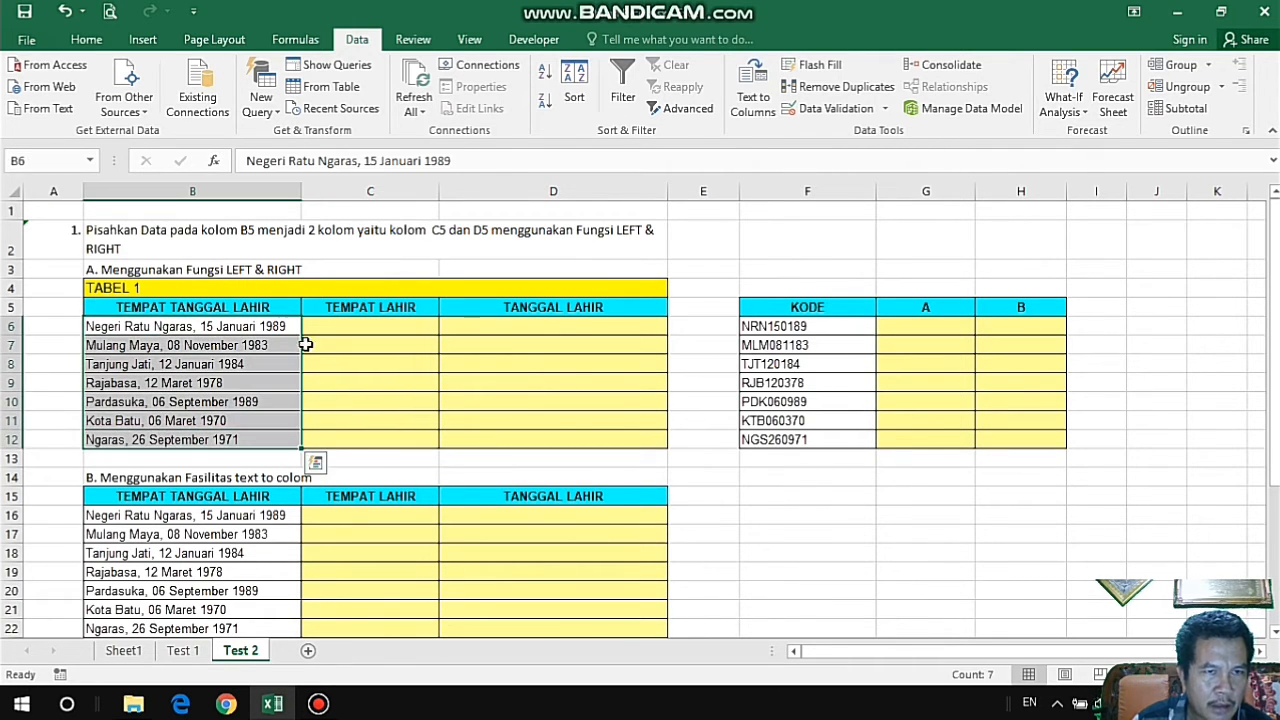
left_click(333, 321)
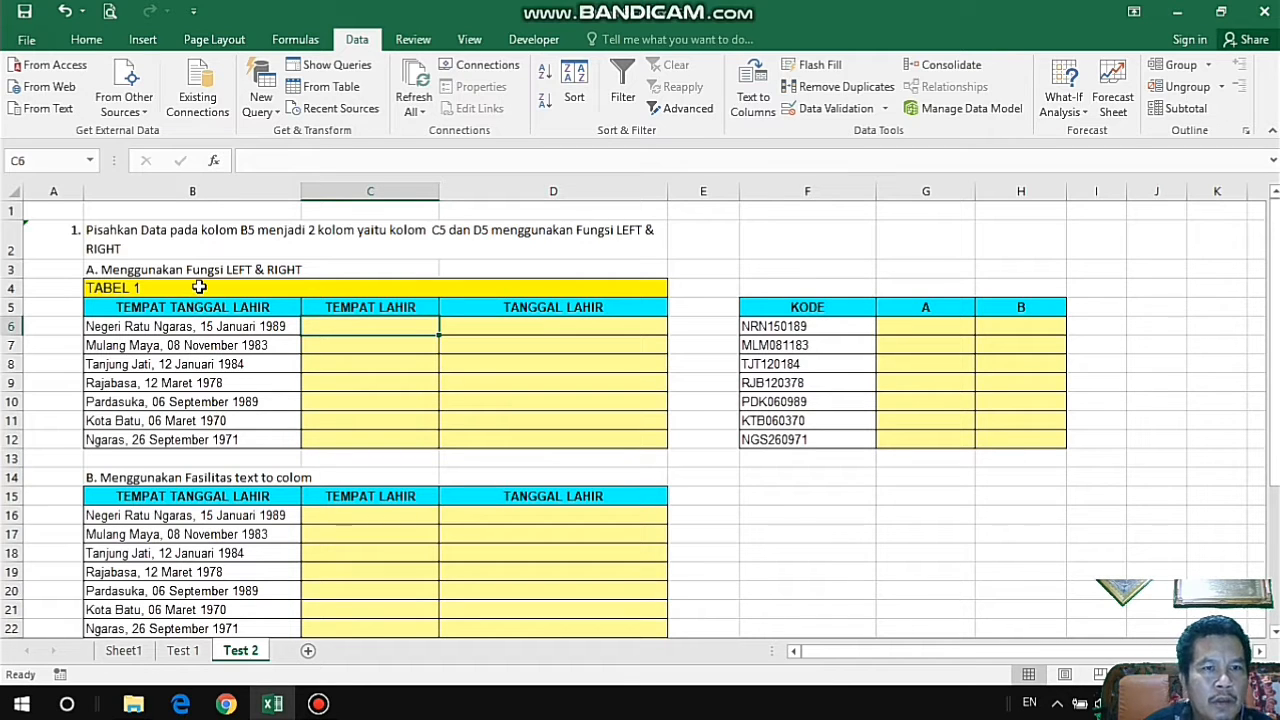
Review the TEMPAT LAHIR and TANGGAL LAHIR headers in C5:D5, the LEFT & RIGHT instruction in B3 and the source data in B6:B12.
left_click(377, 306)
left_click_drag(377, 306, 491, 303)
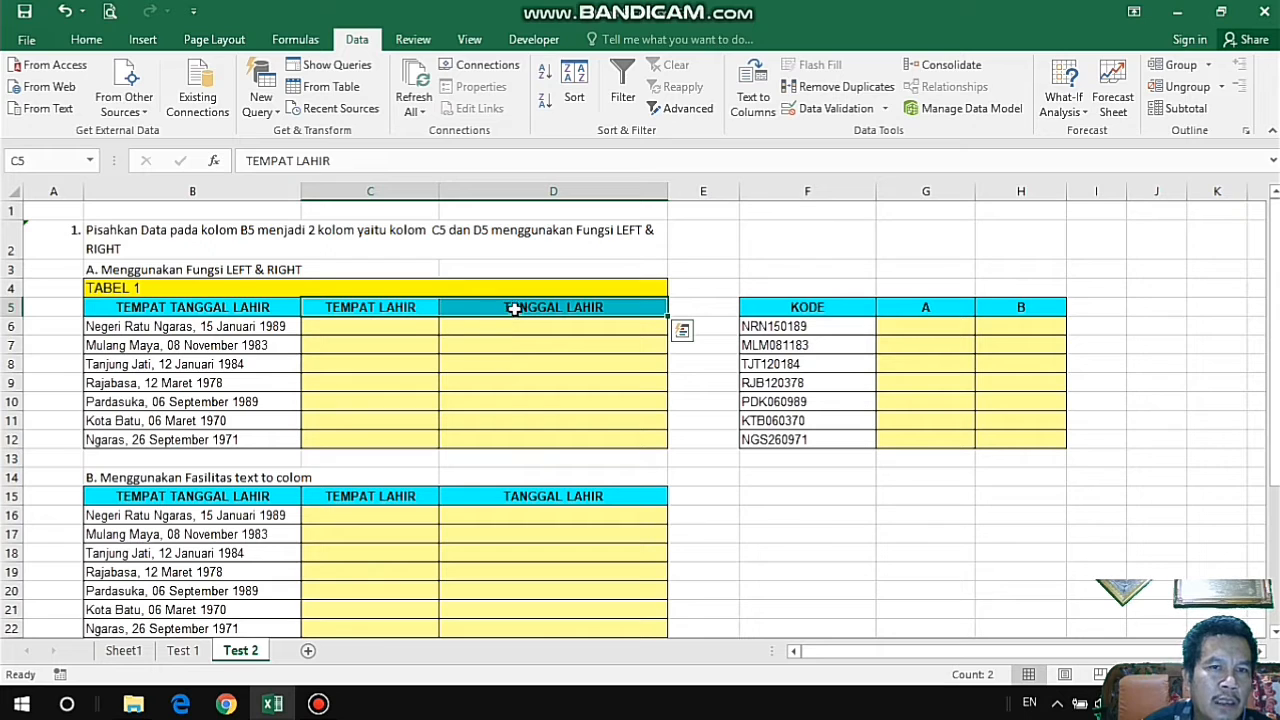
left_click(404, 307)
left_click(481, 311)
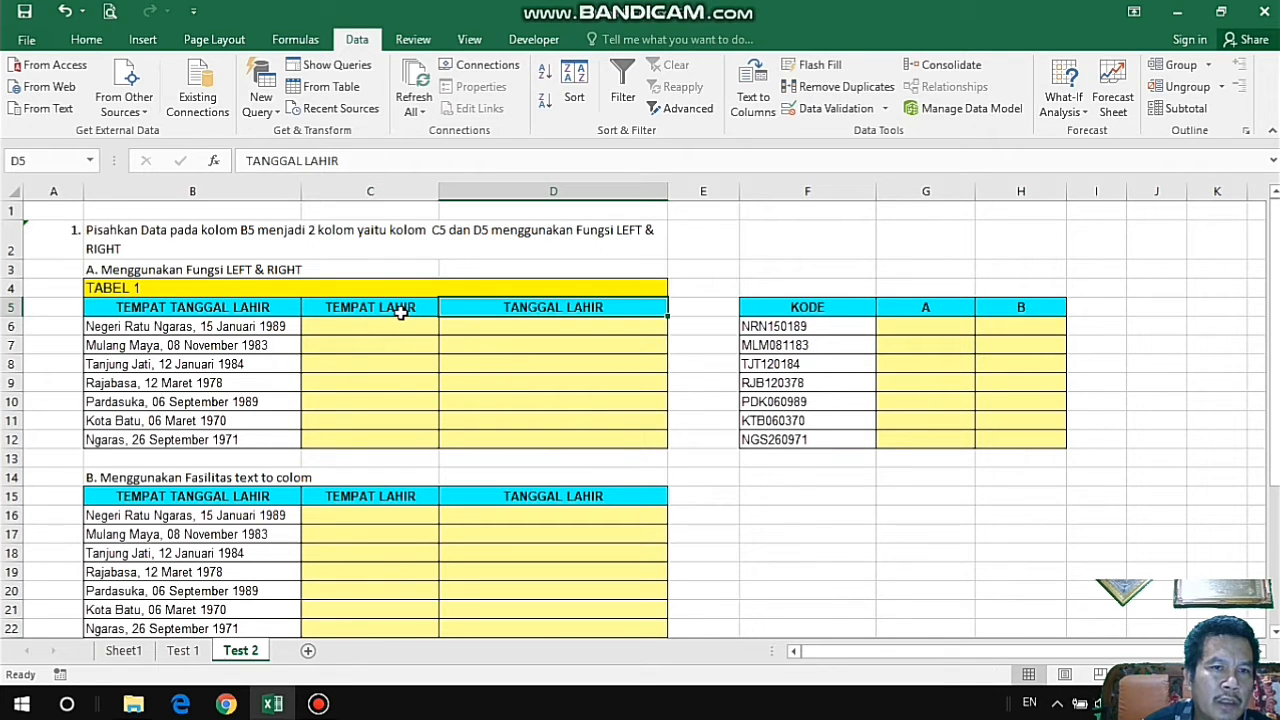
left_click(401, 312)
left_click(500, 303)
left_click(411, 312)
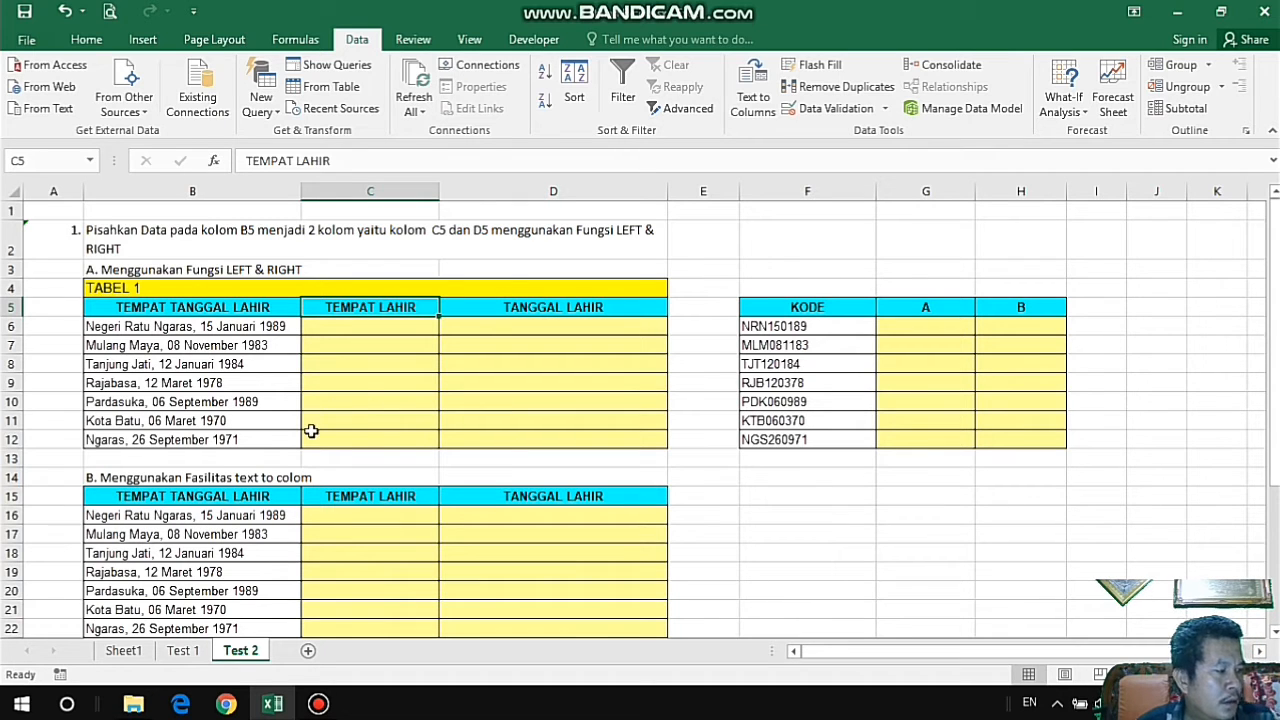
left_click(404, 324)
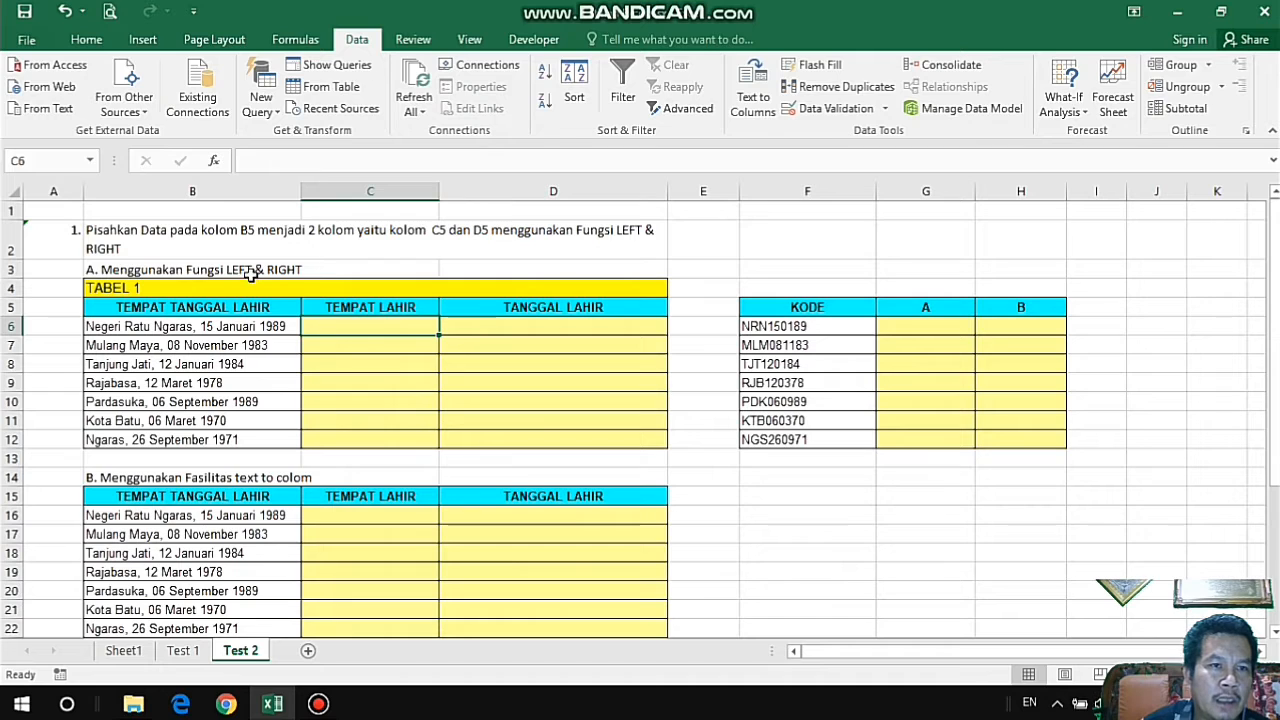
left_click(252, 270)
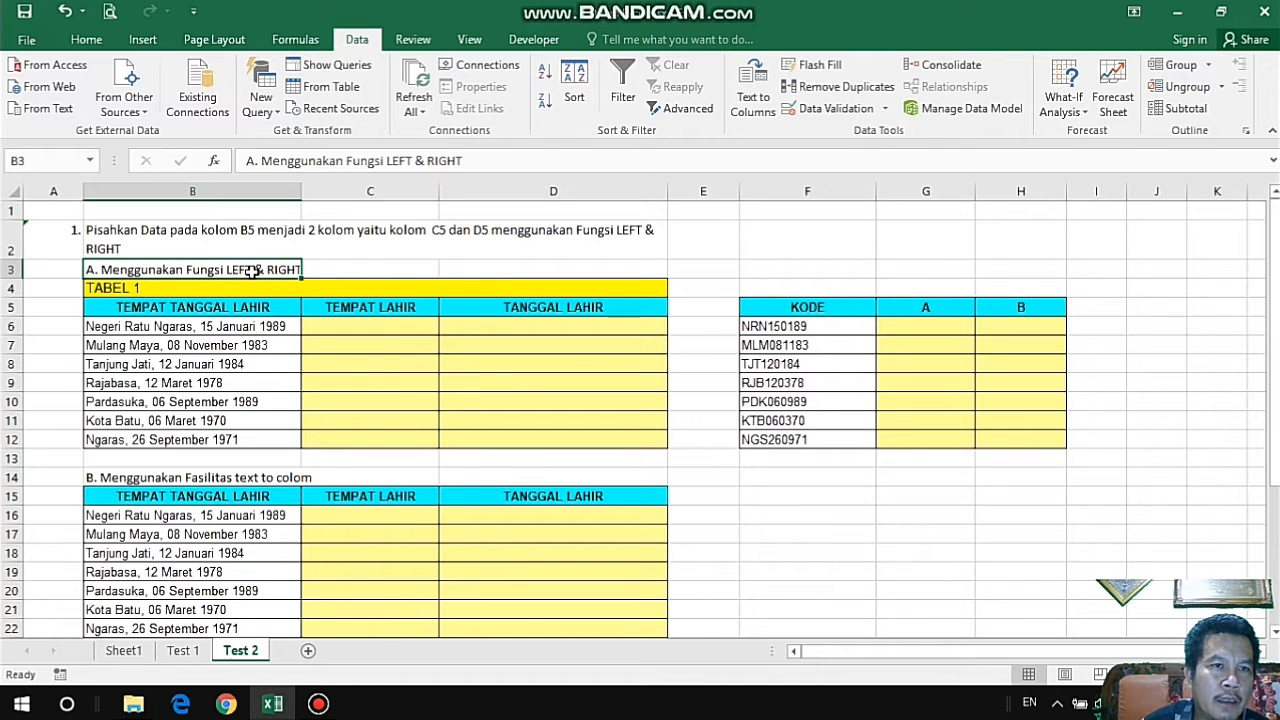
left_click_drag(238, 328, 244, 440)
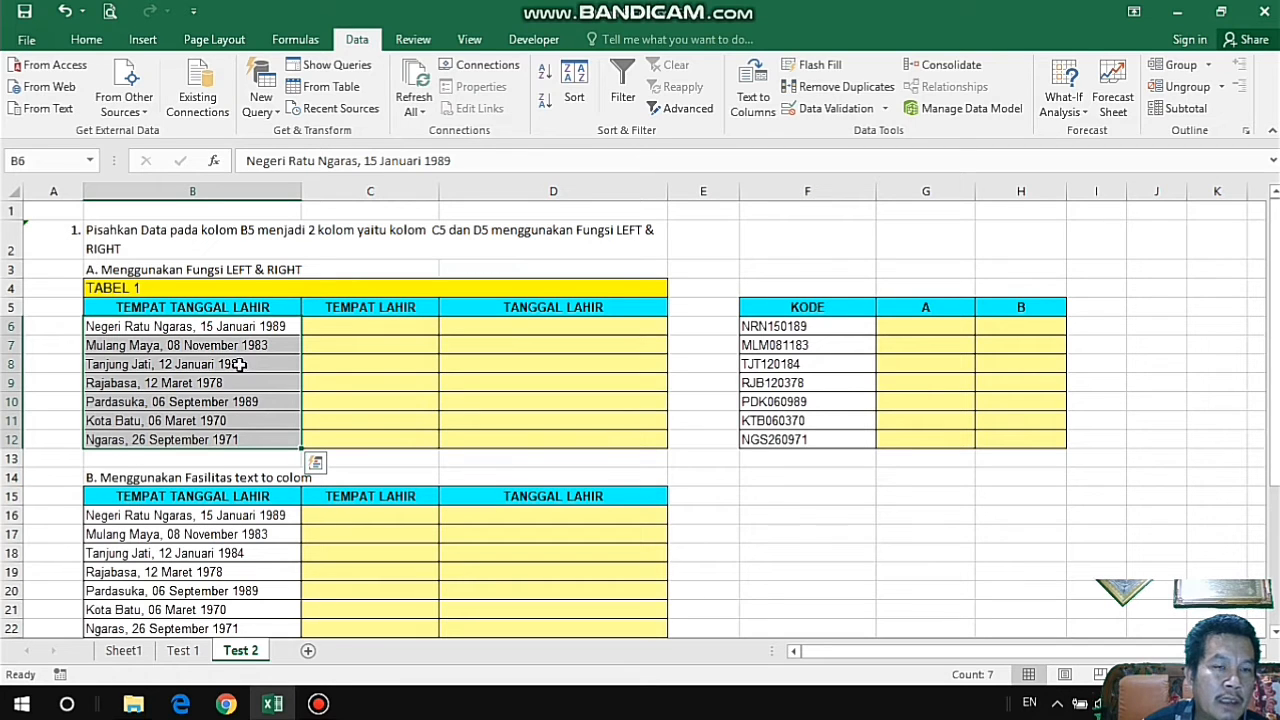
Start a LEFT formula in C6 with B6 as its text argument: =LEFT(B6;.
left_click(380, 330)
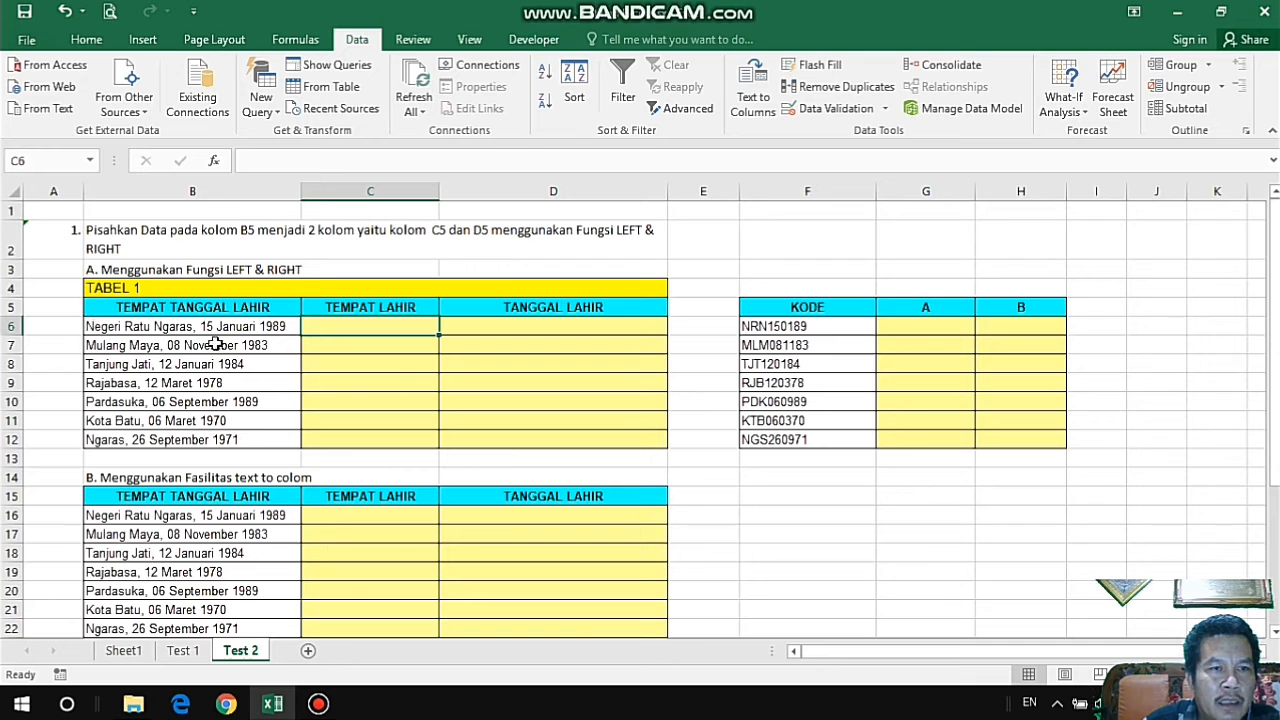
type("=LE")
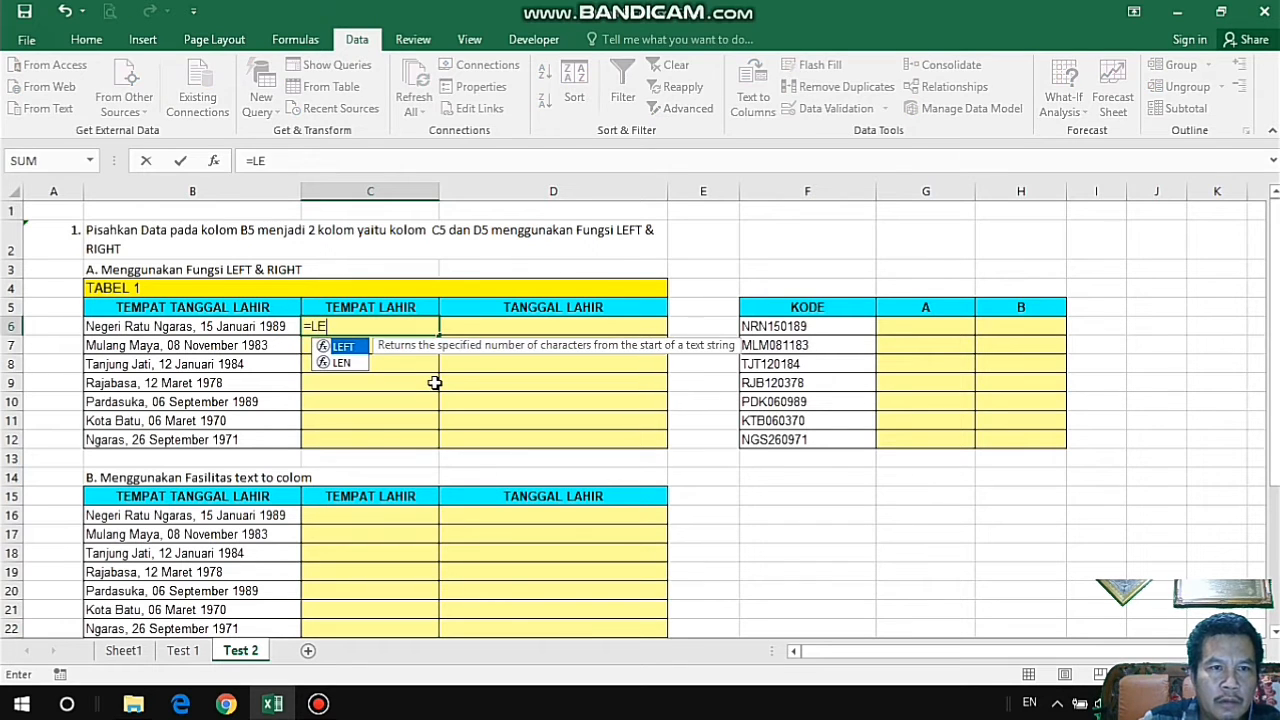
type("F")
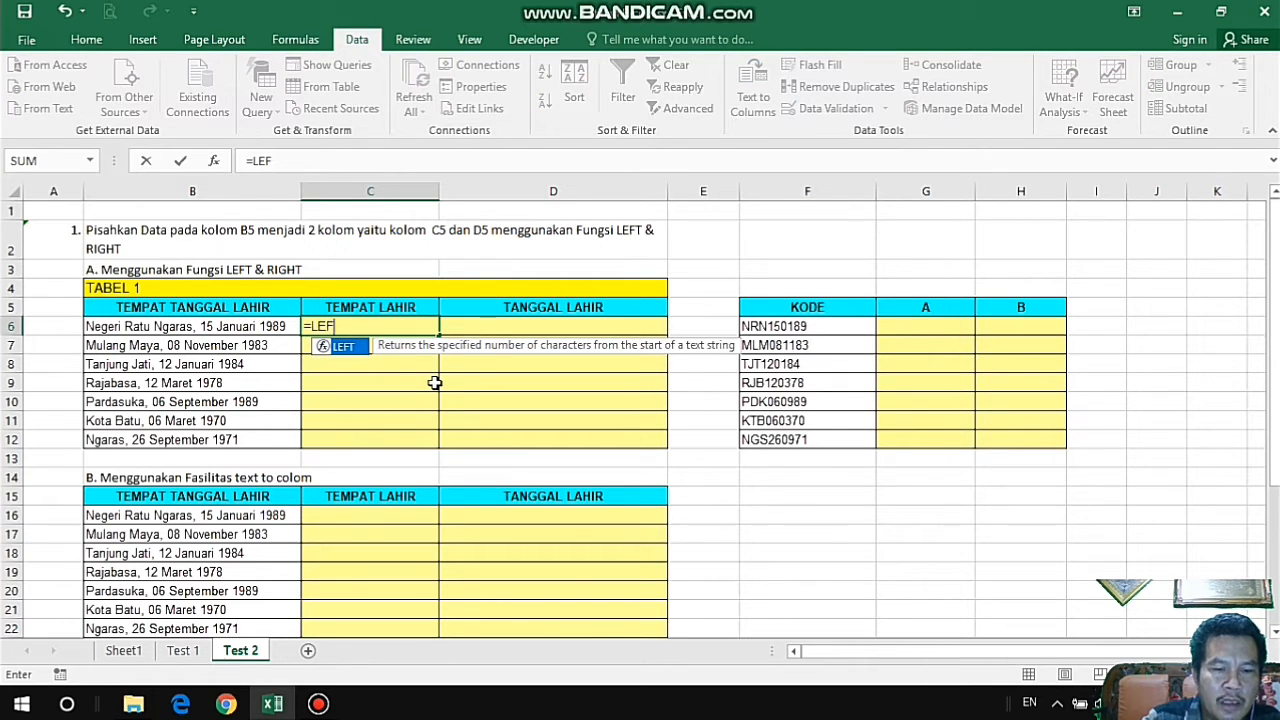
type("t")
key("BackSpace")
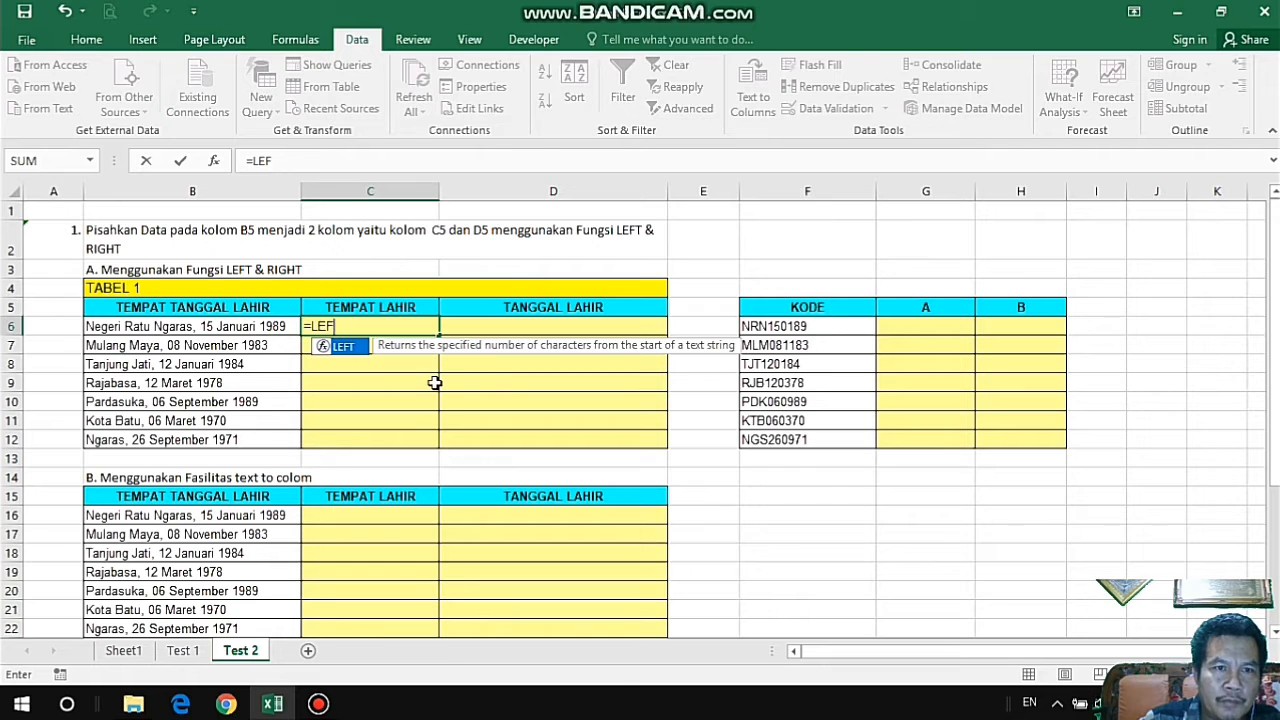
type("T")
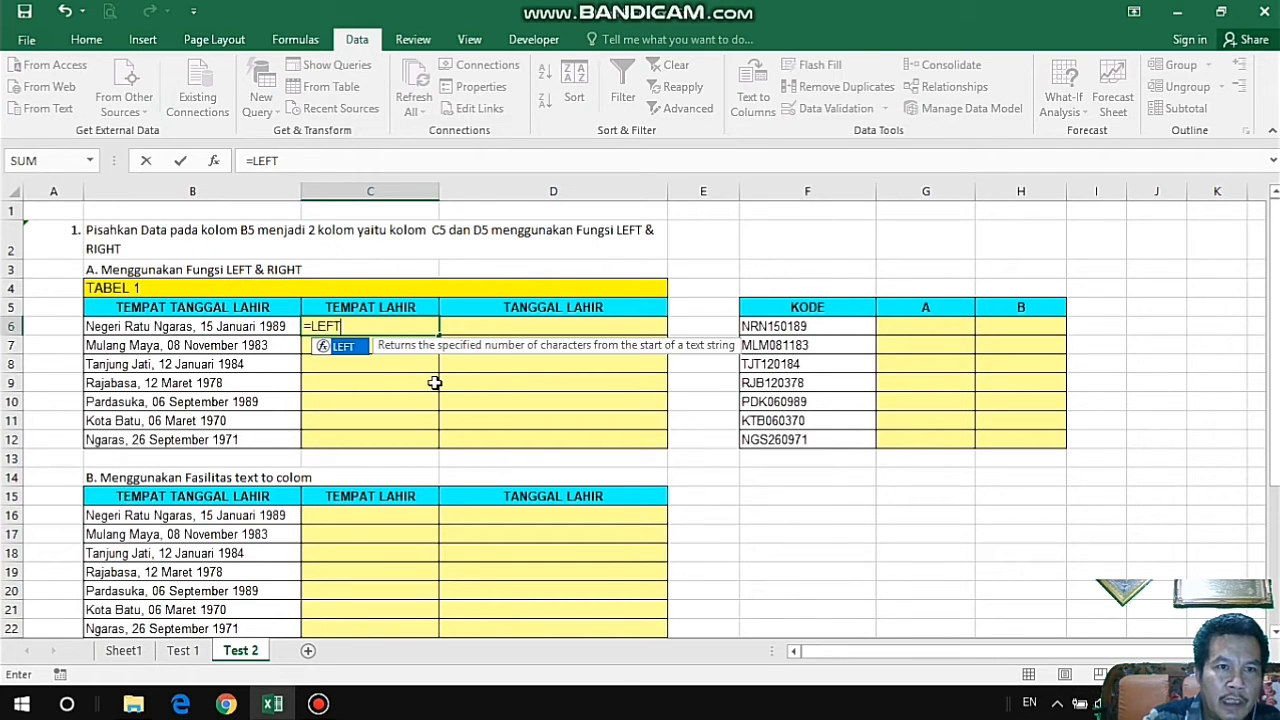
type("(")
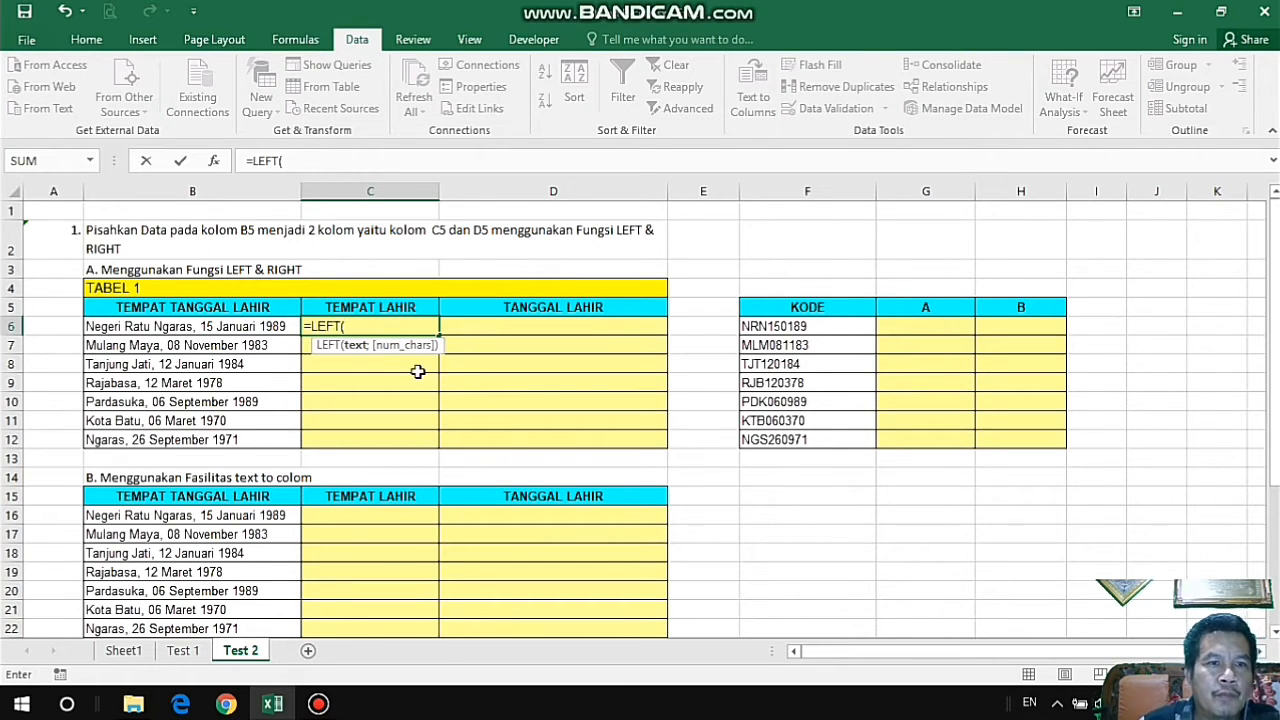
left_click(252, 328)
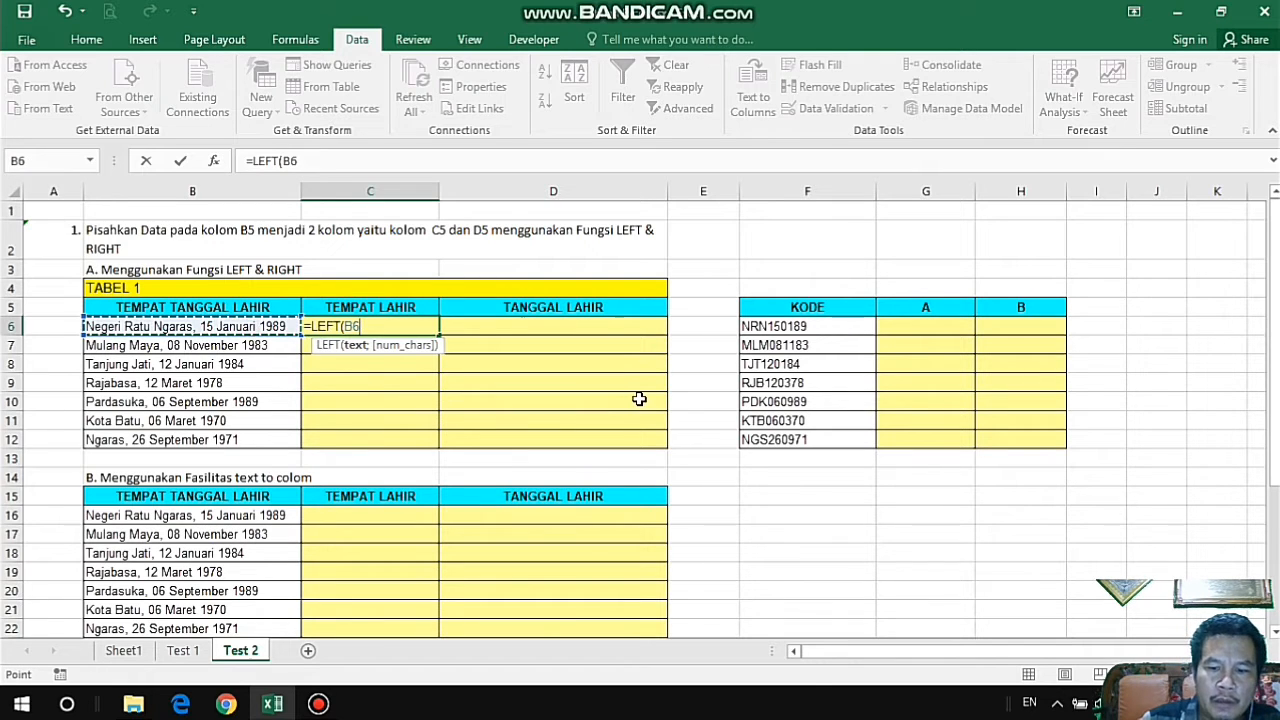
type(";")
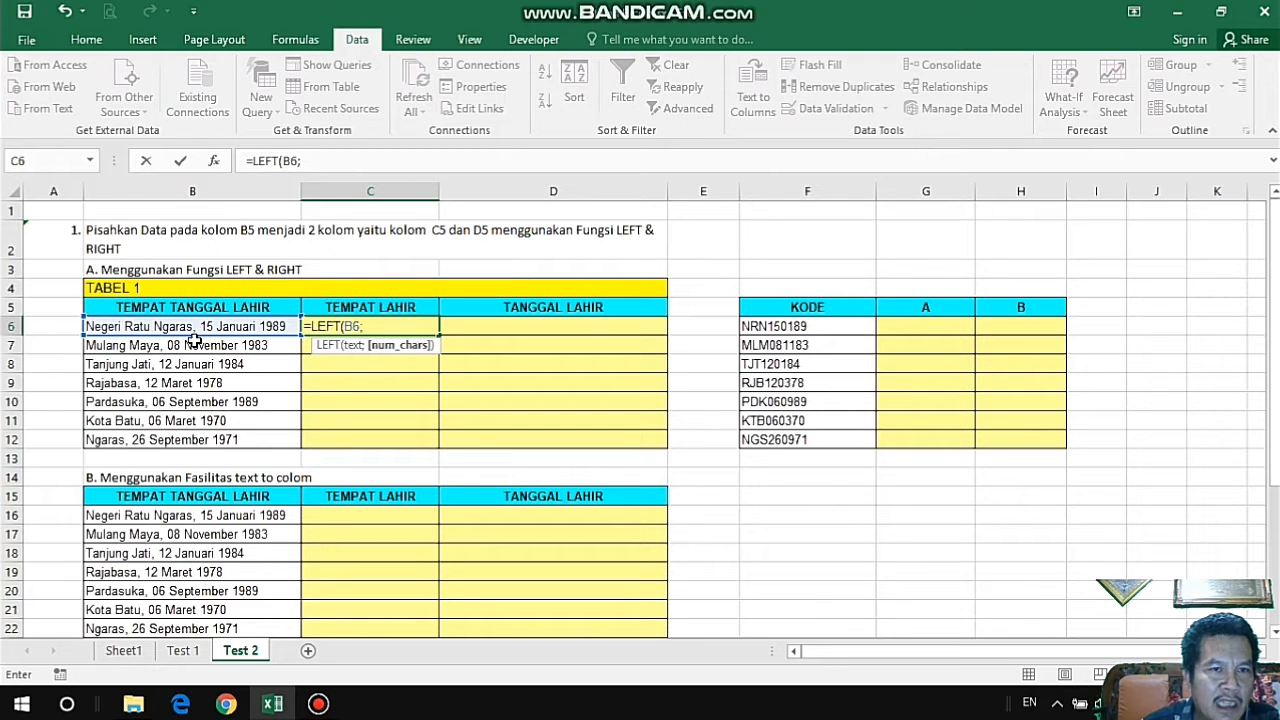
type("fin")
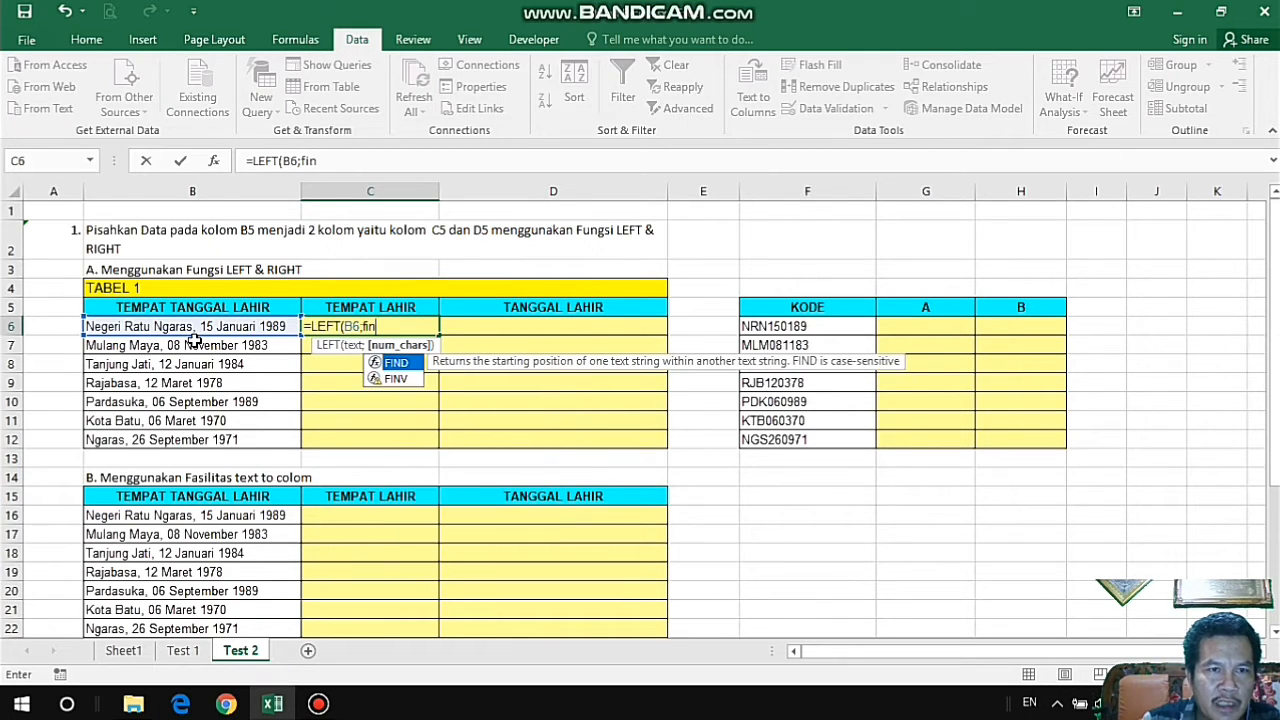
key("BackSpace")
key("BackSpace")
key("BackSpace")
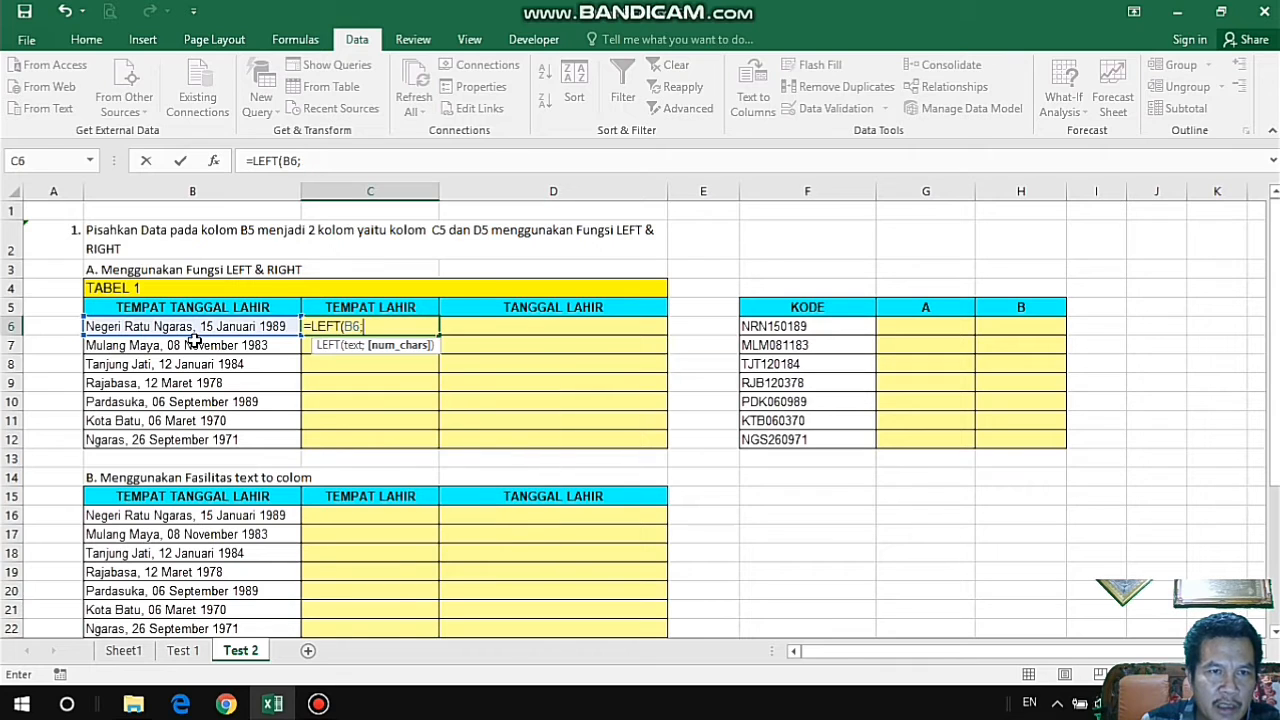
Complete the C6 formula with a FIND for the comma as its character count: =LEFT(B6;FIND(",";B6;1)).
type("FIN")
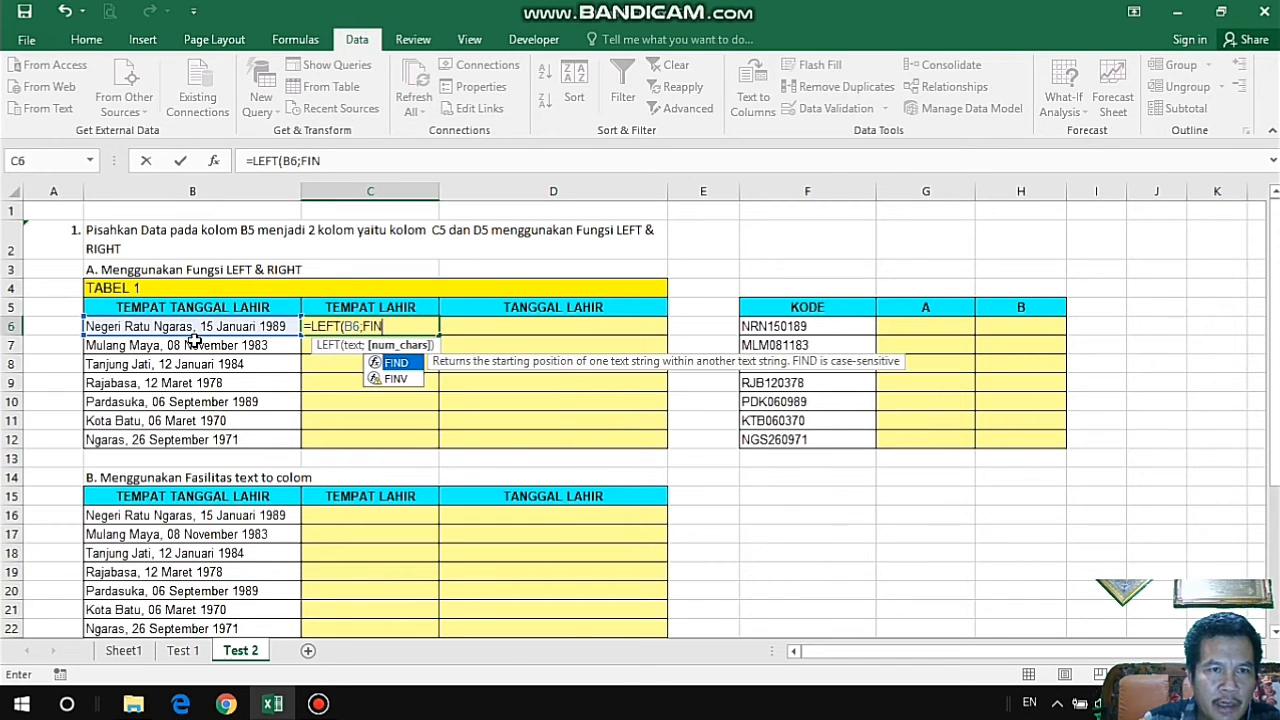
type("D")
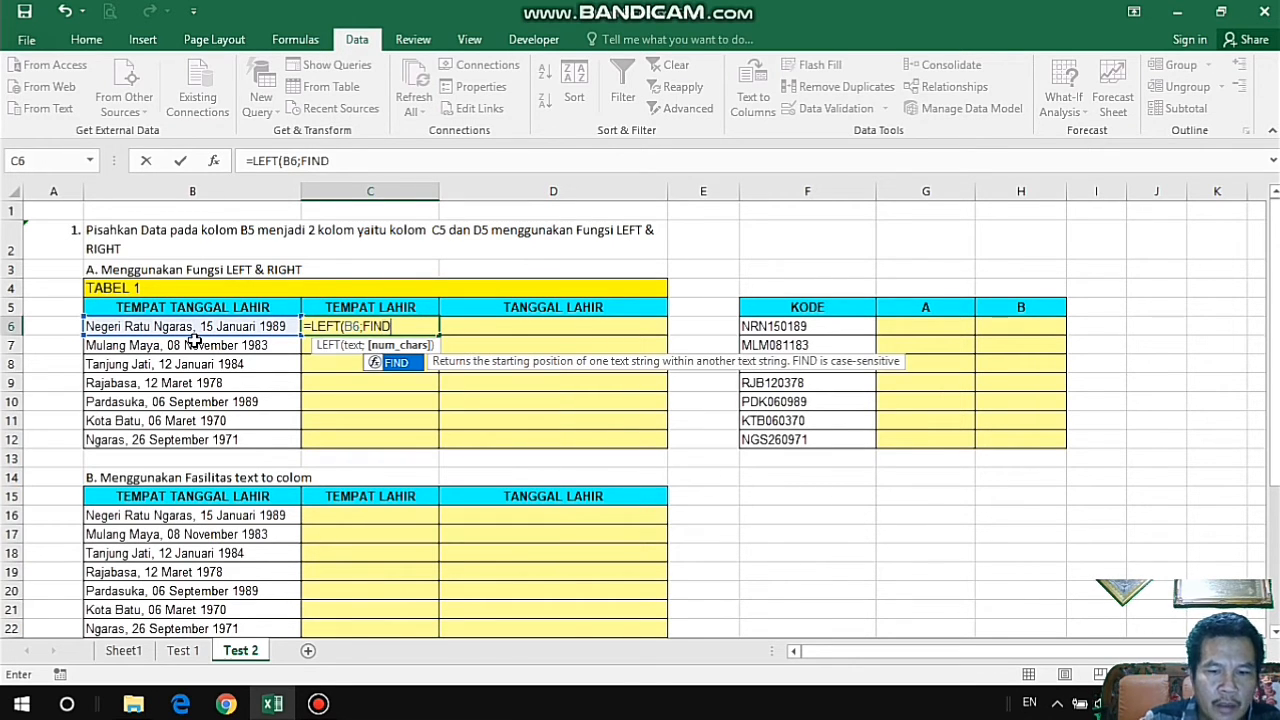
type("(\",")
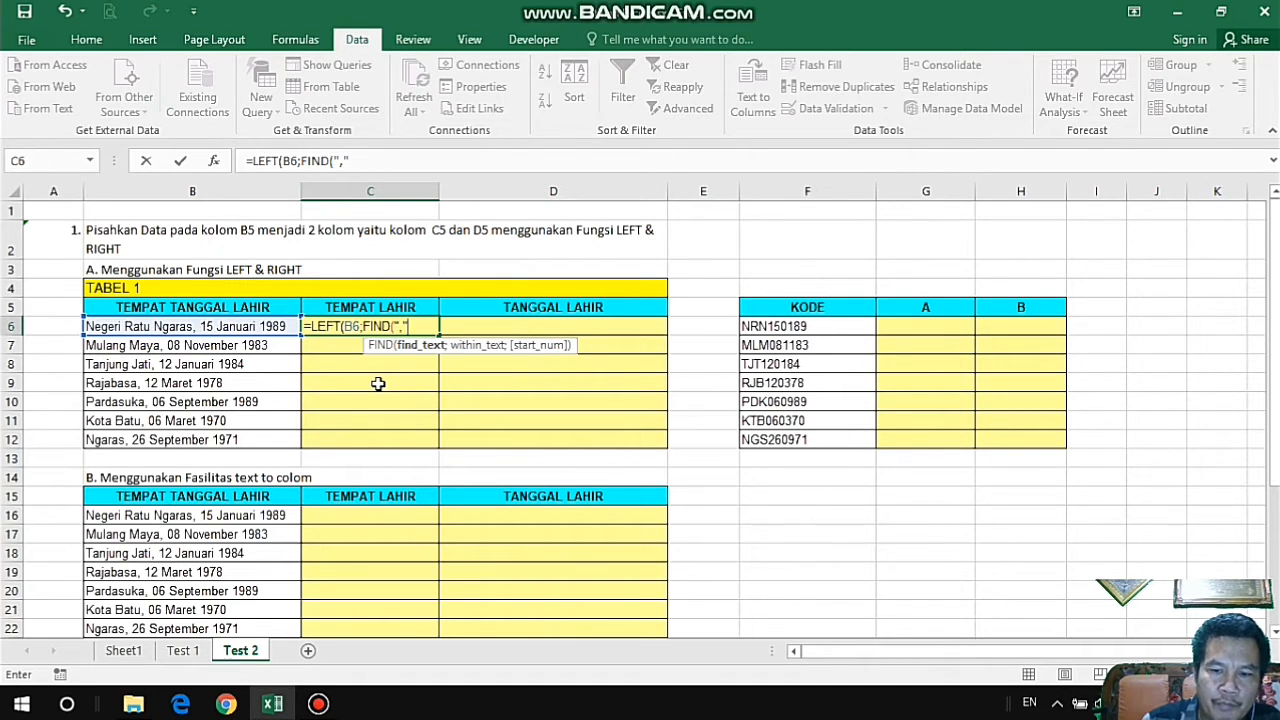
type(";")
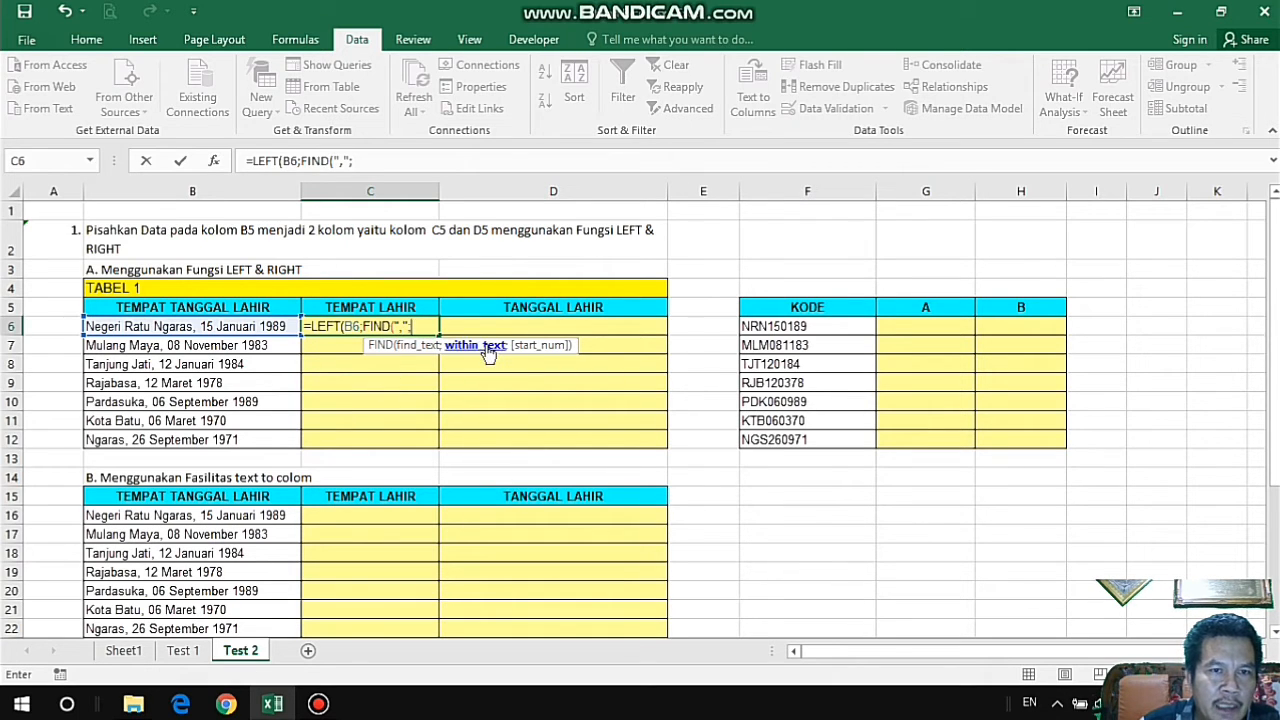
left_click(273, 328)
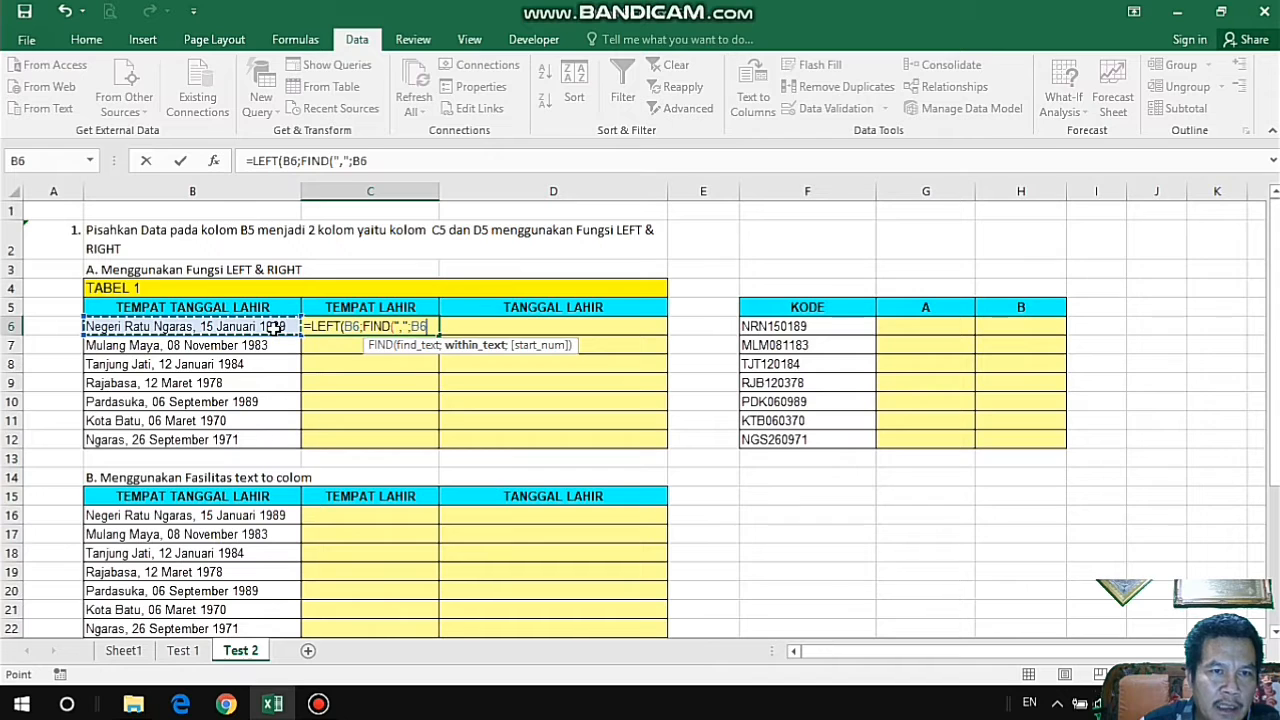
type(";")
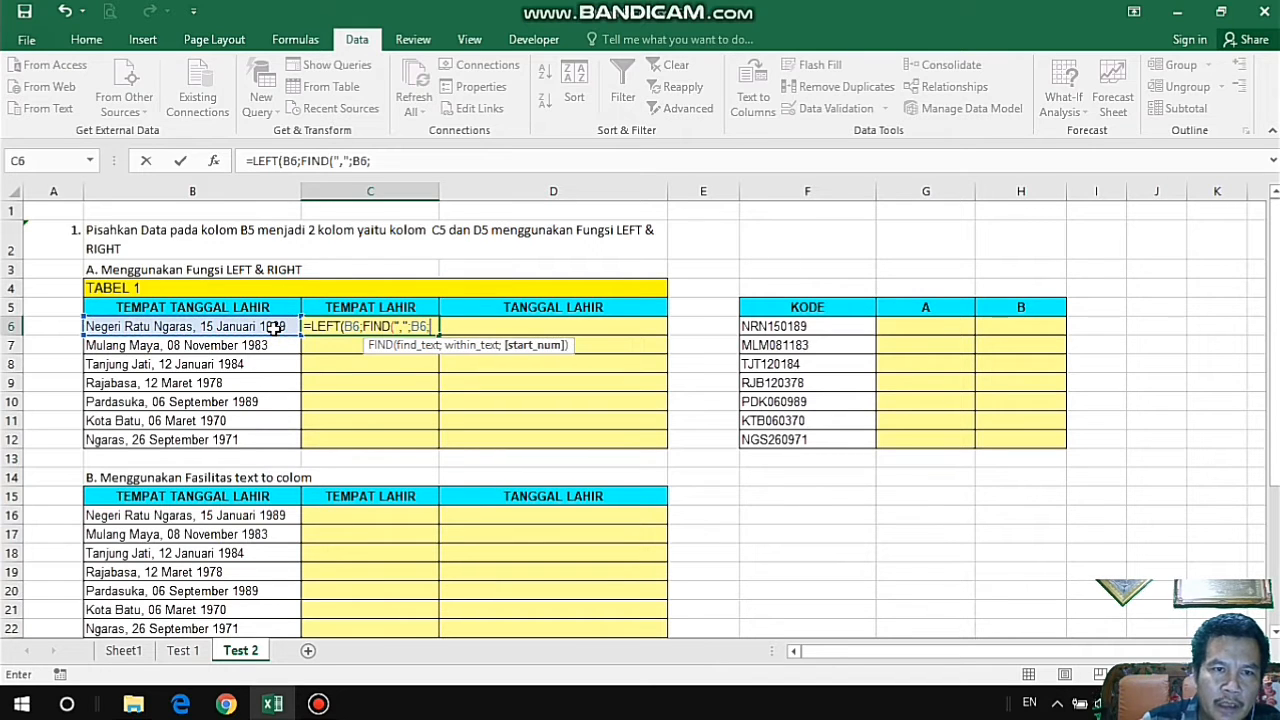
type("1")
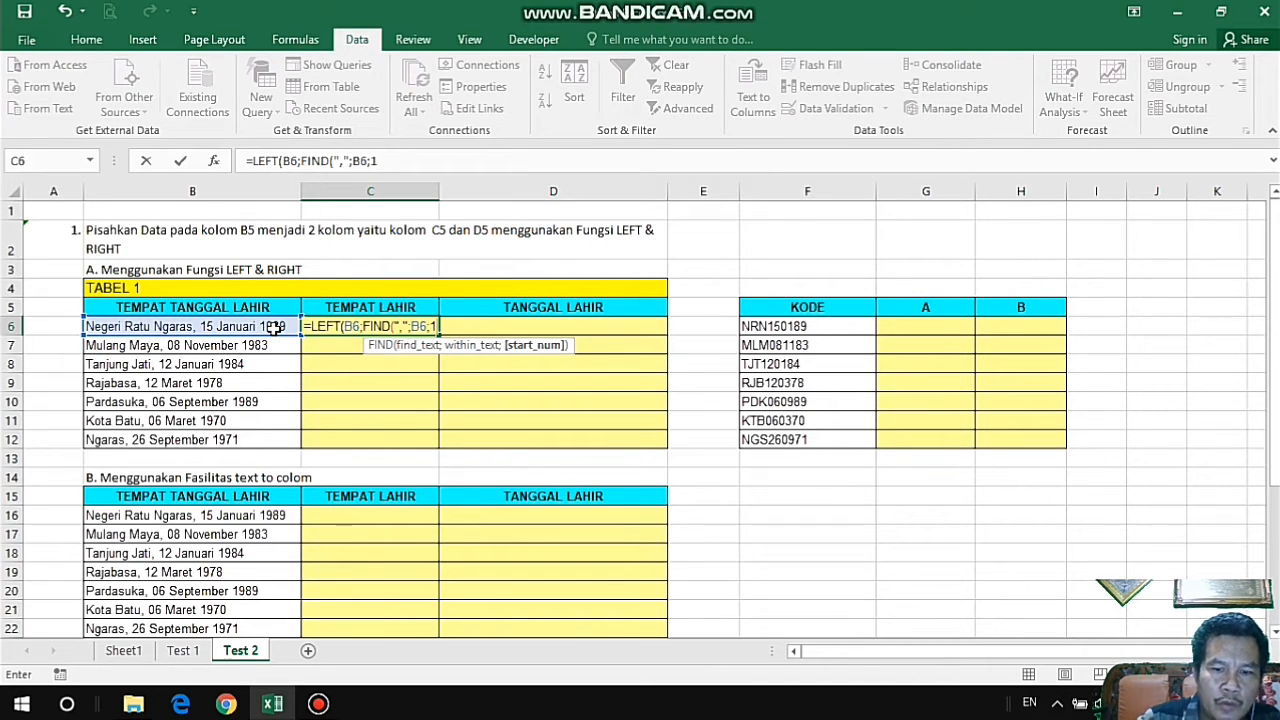
type("))")
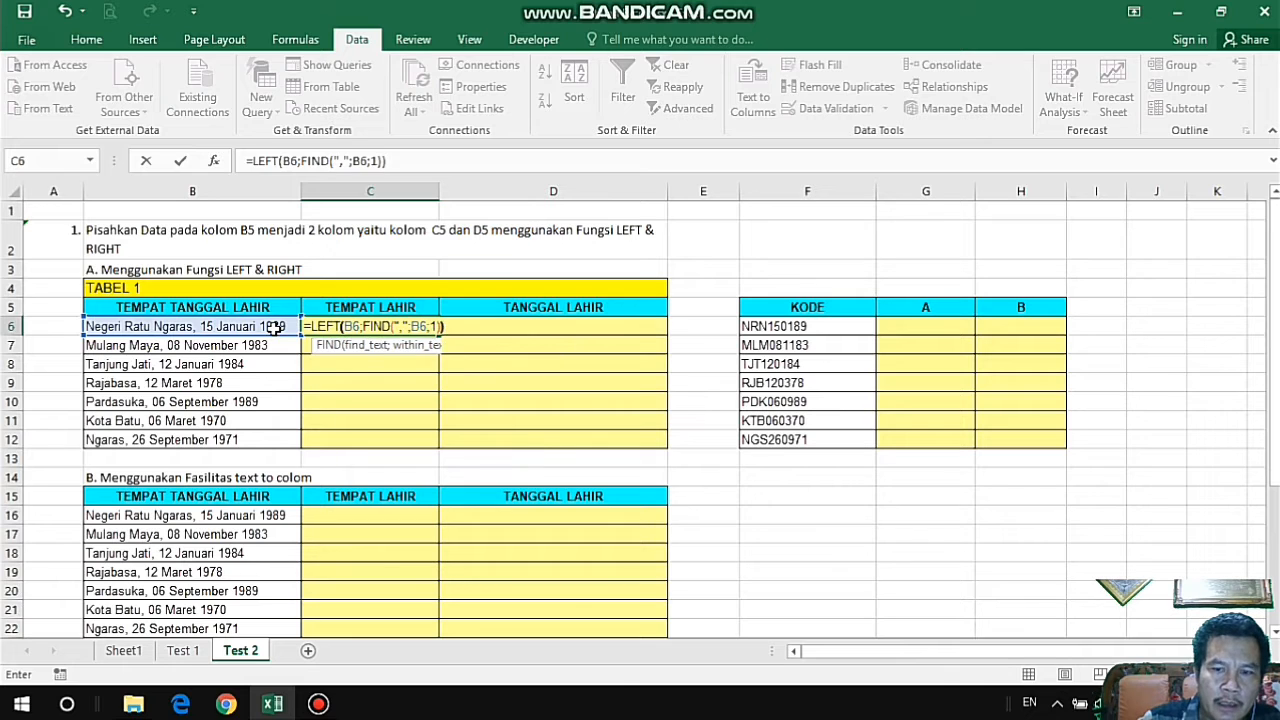
key("Return")
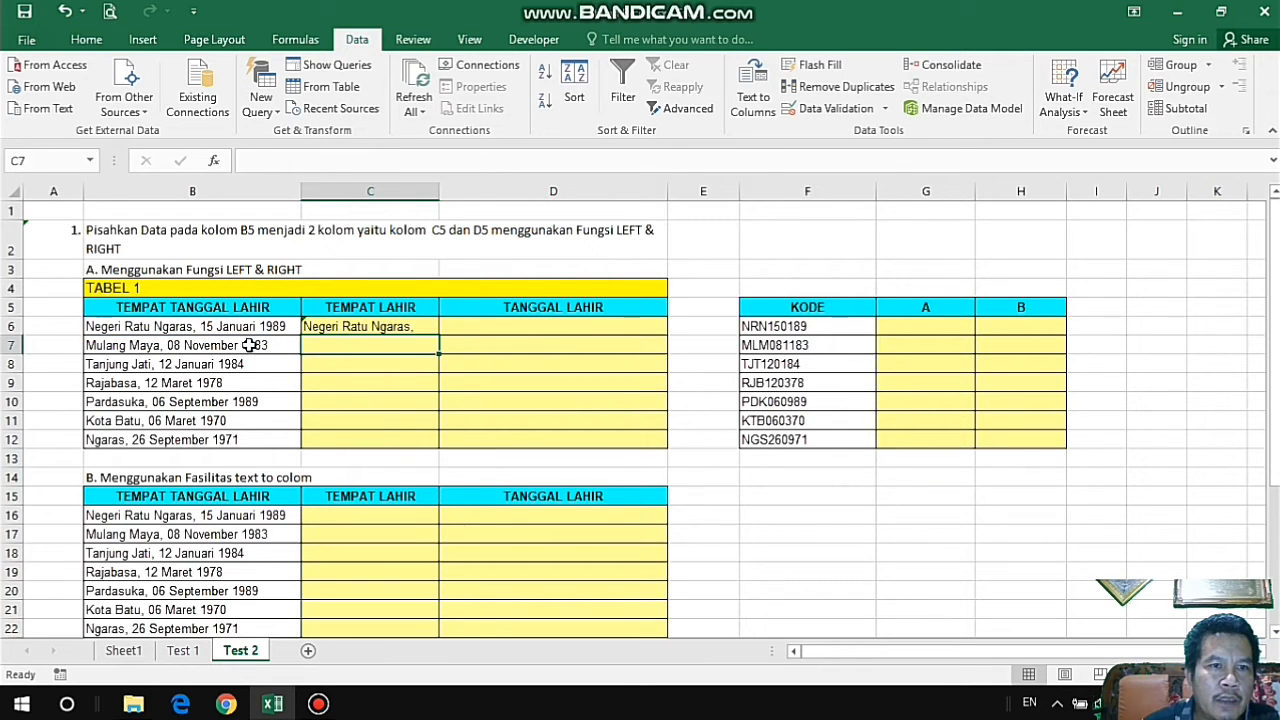
Subtract 1 from the FIND result in C6, giving =LEFT(B6;FIND(",";B6;1)-1), and fill the formula down to C12.
left_click(358, 326)
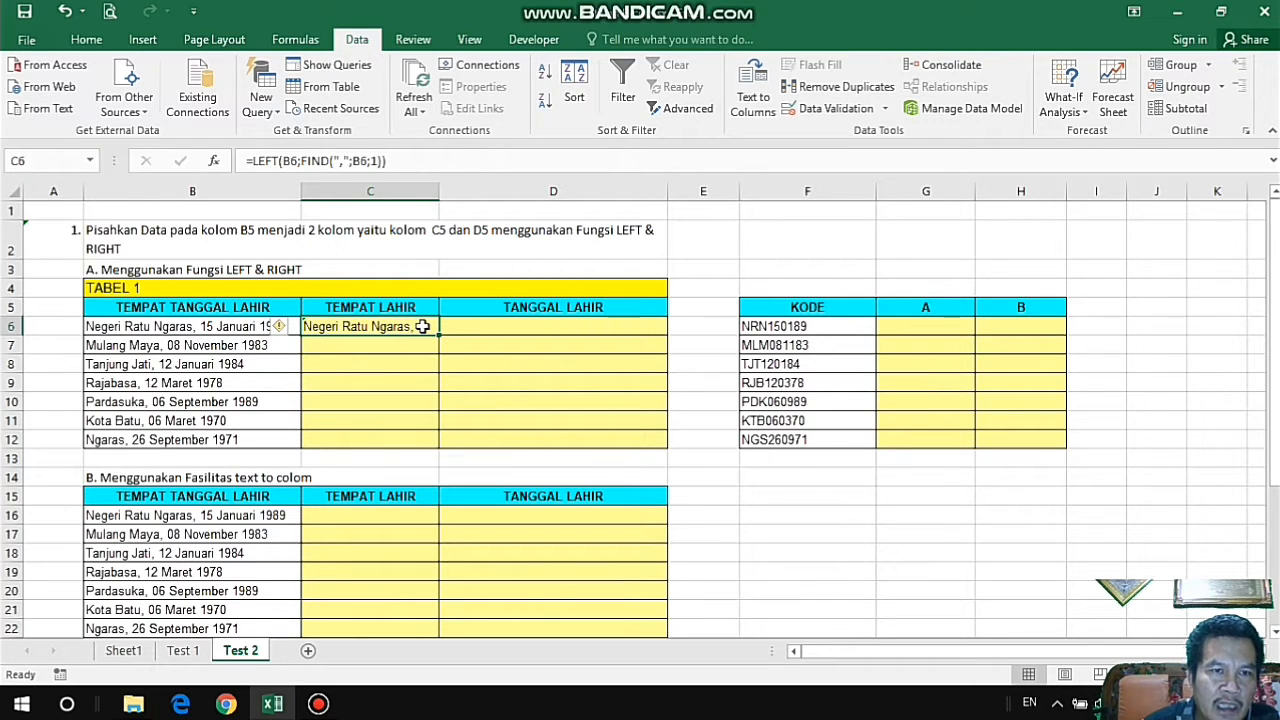
left_click(381, 162)
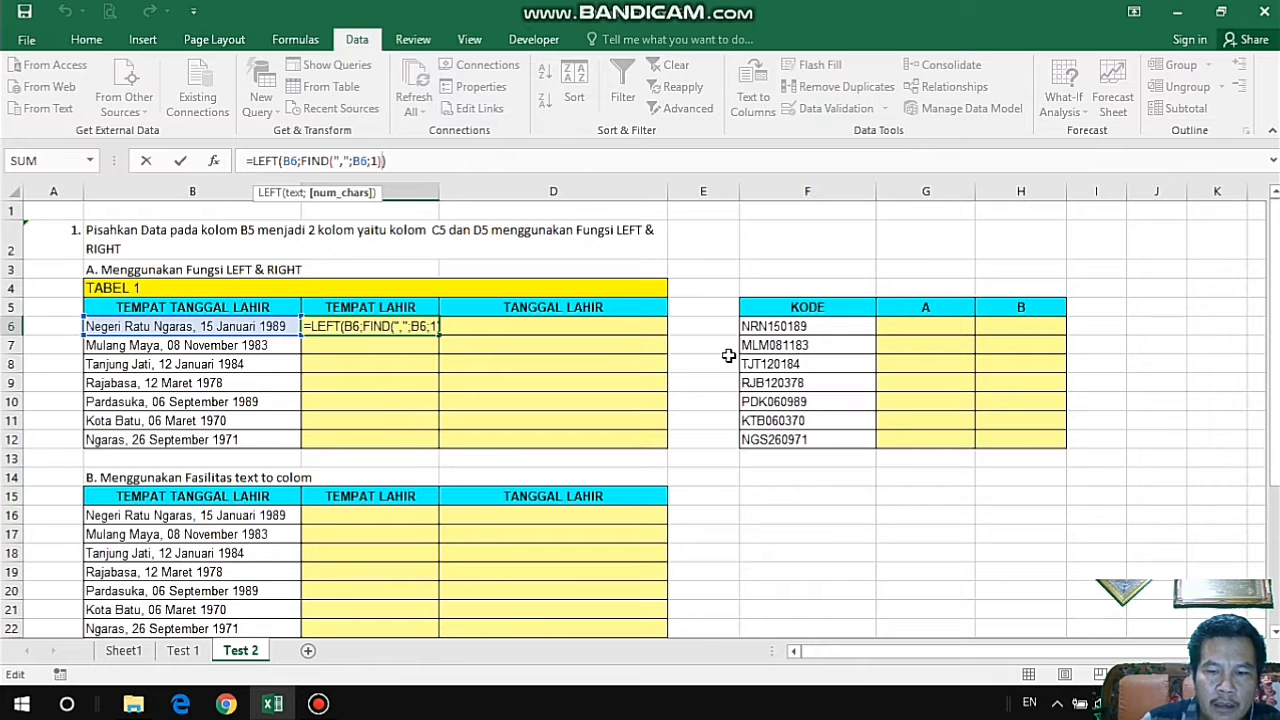
type("-1")
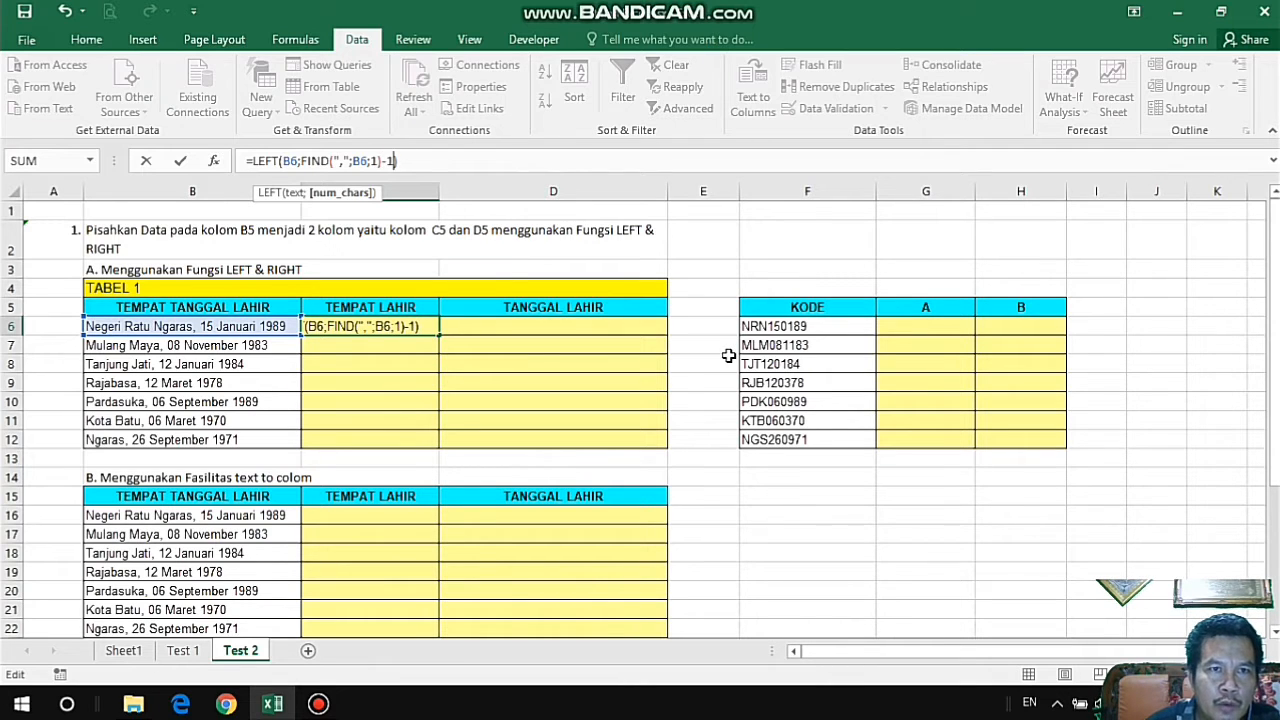
key("Return")
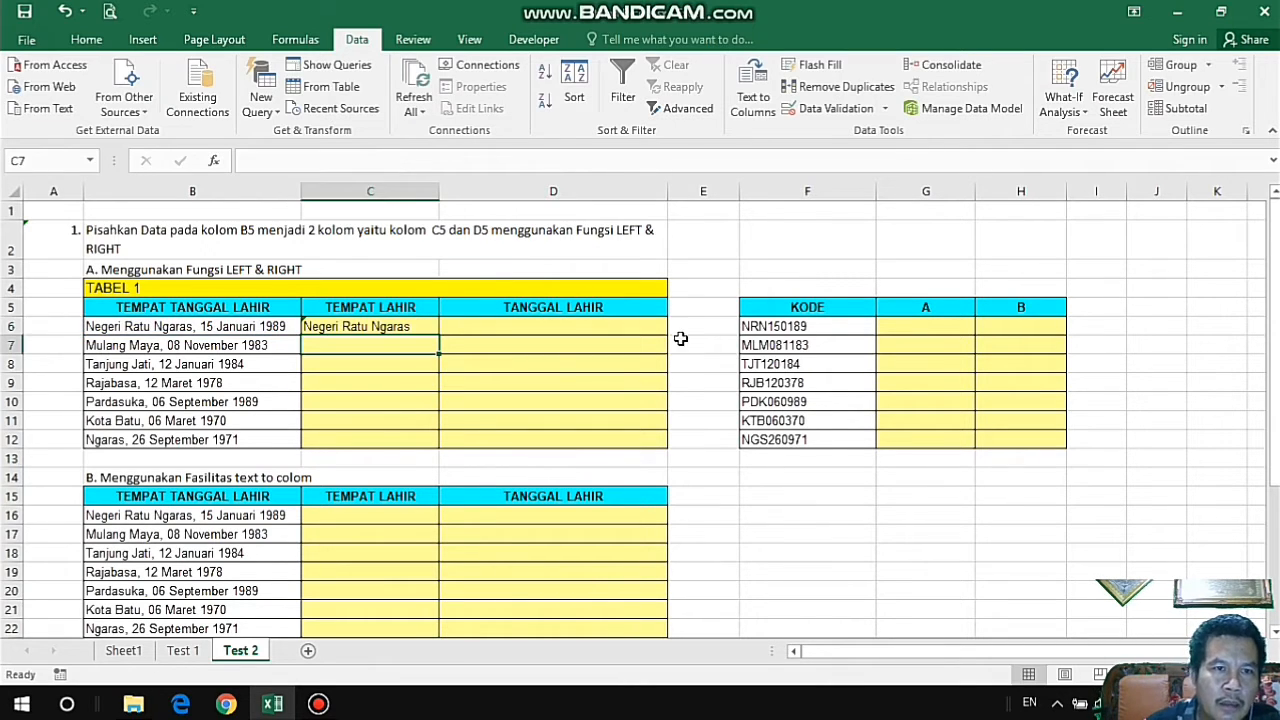
left_click(371, 326)
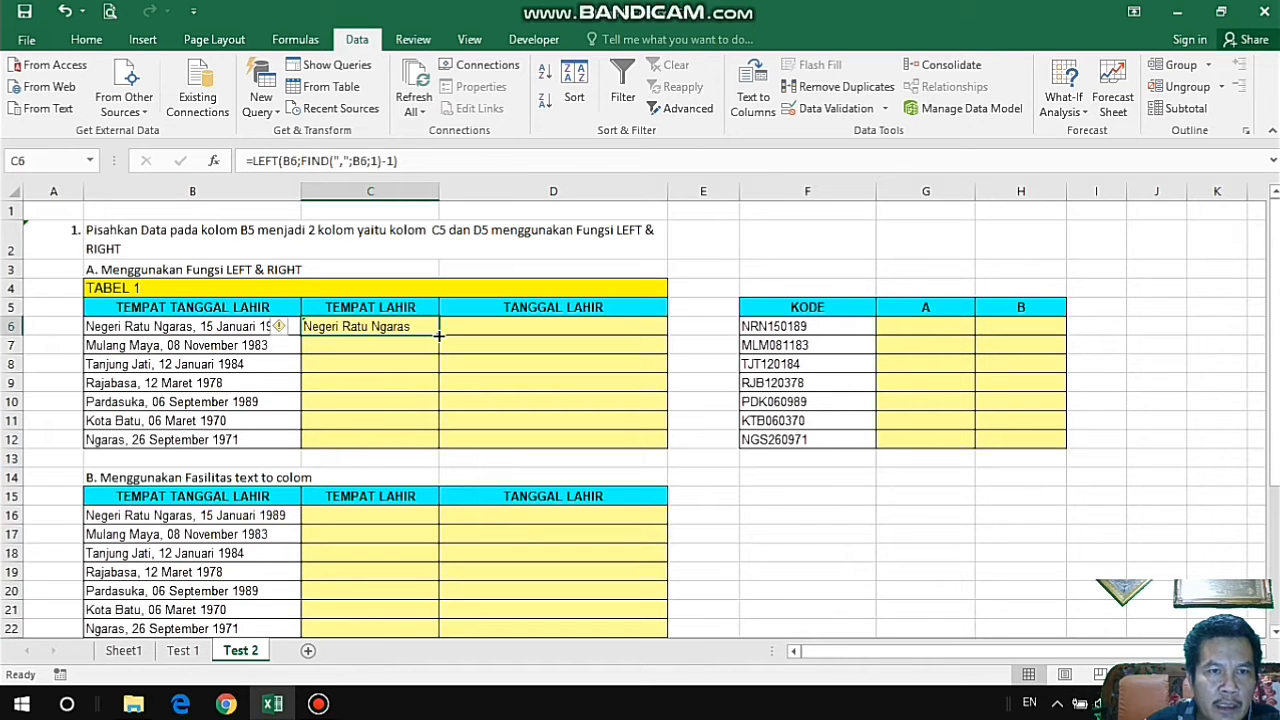
double_click(438, 336)
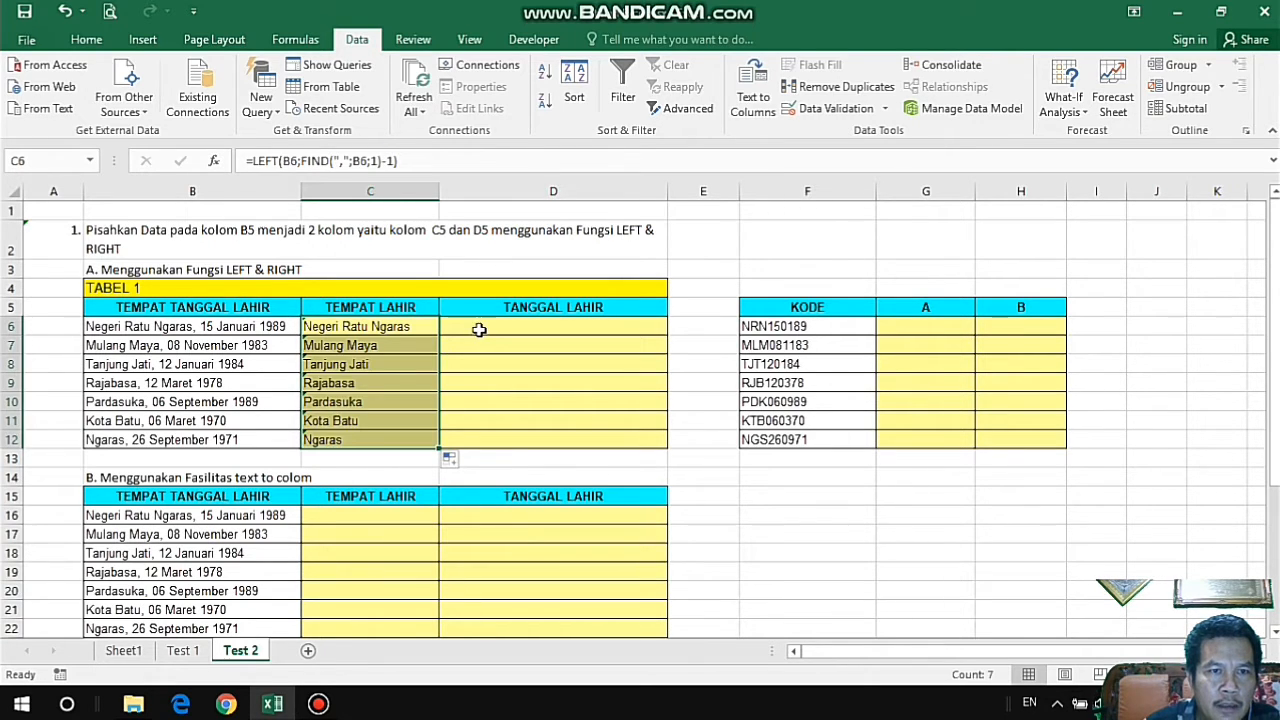
Start a RIGHT formula in D6 with B6 as its text argument: =RIGHT(B6;.
left_click(480, 329)
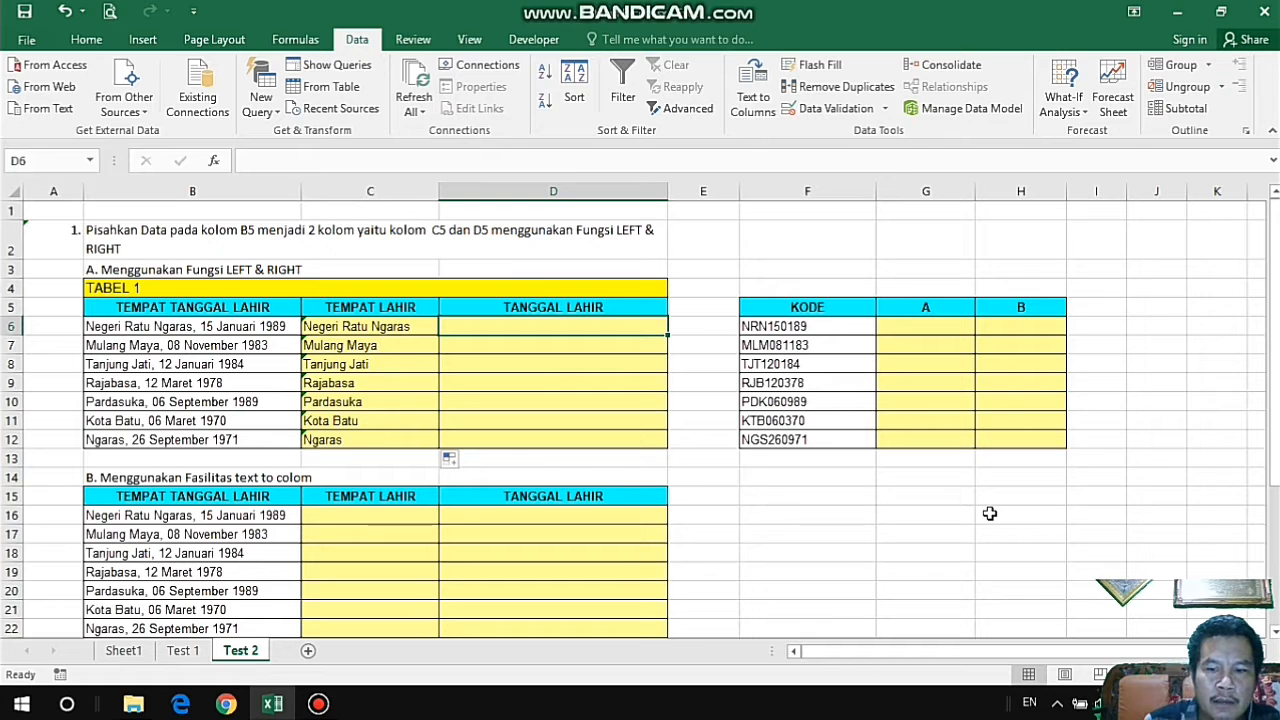
type("=RO")
key("BackSpace")
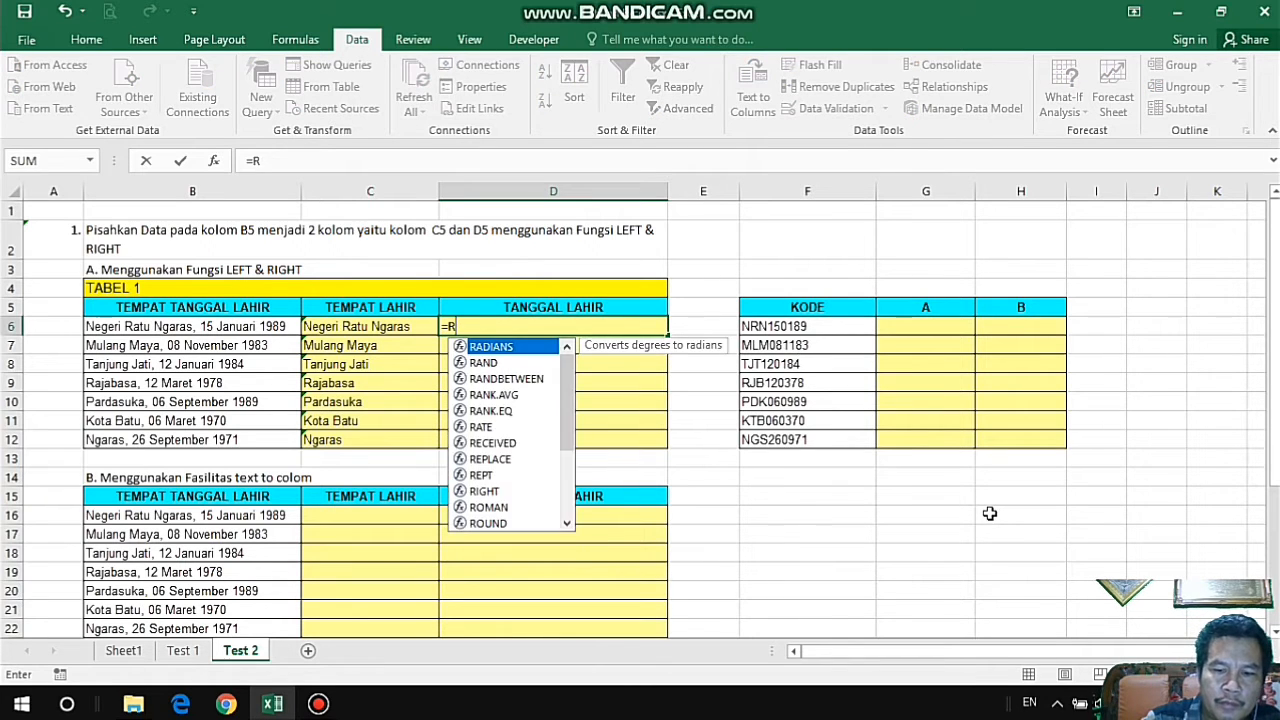
type("IGHT")
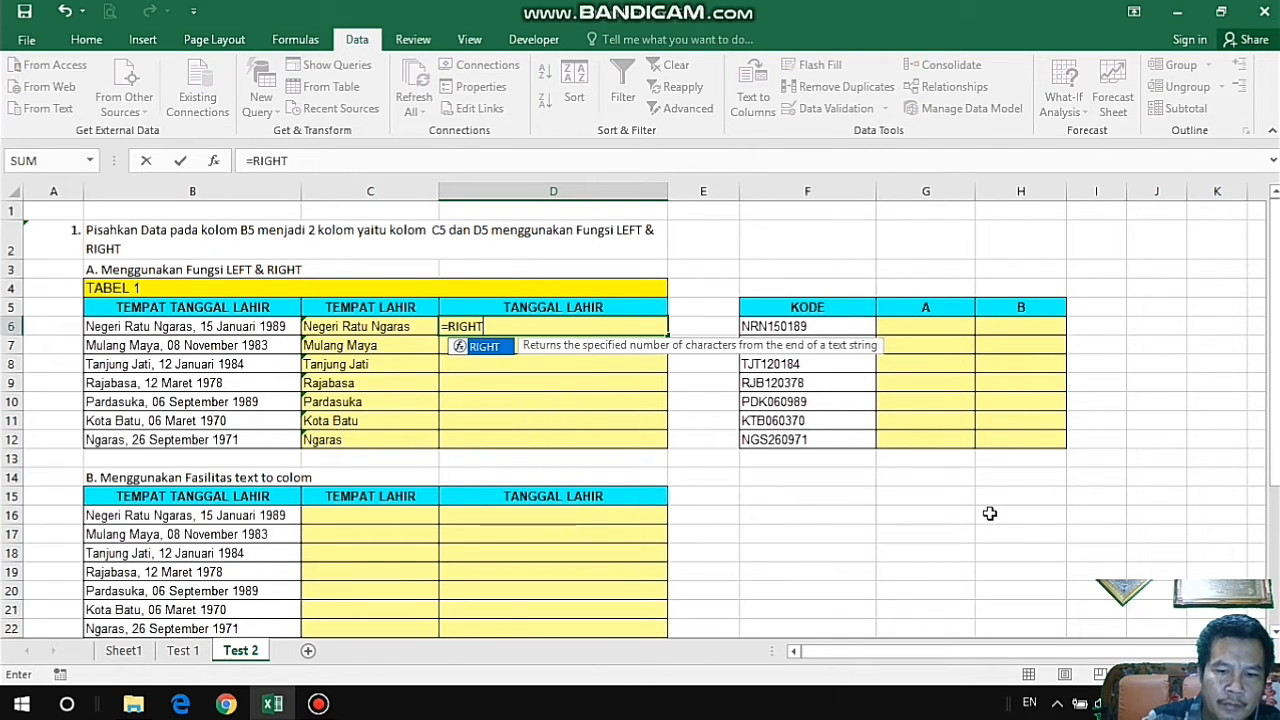
type("(")
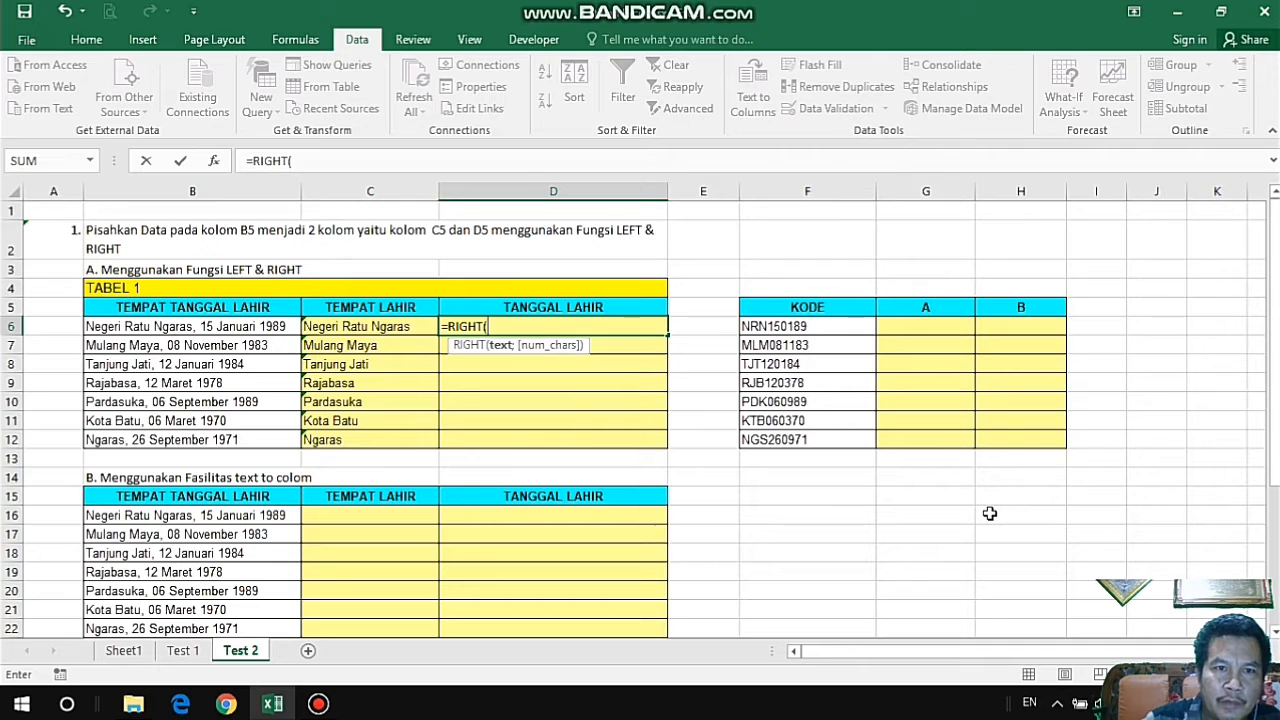
left_click(270, 326)
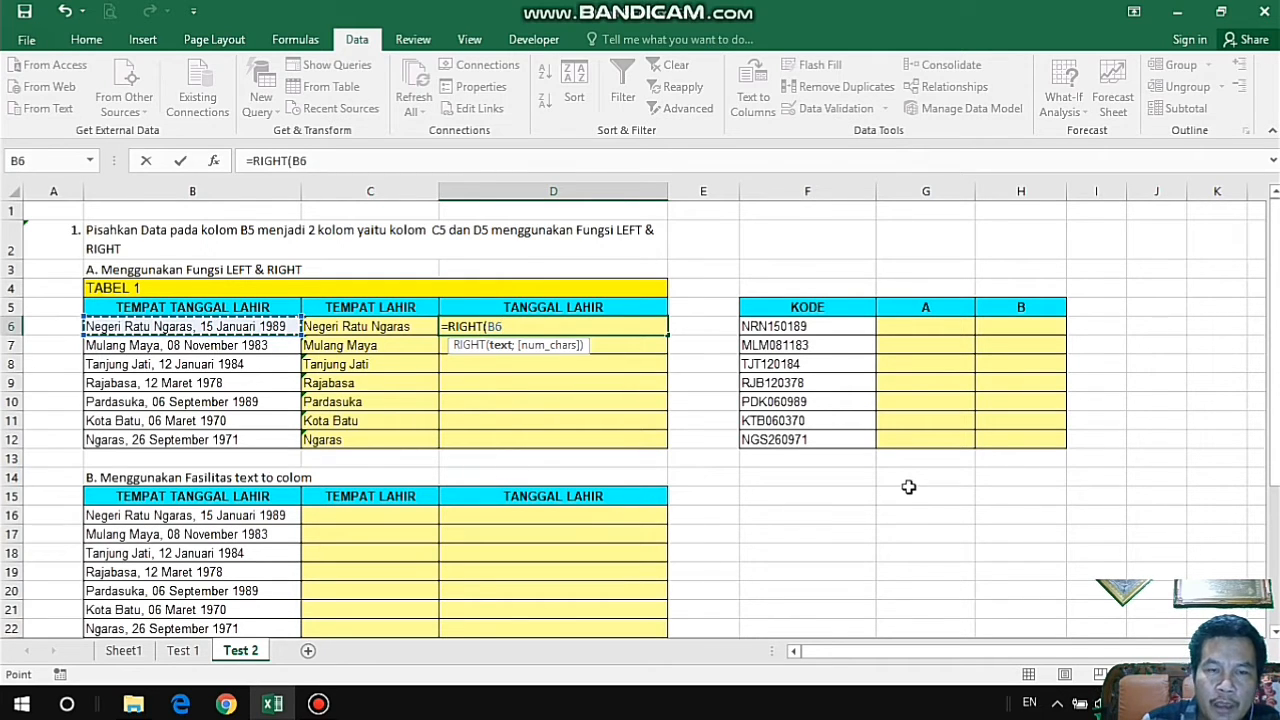
type(";")
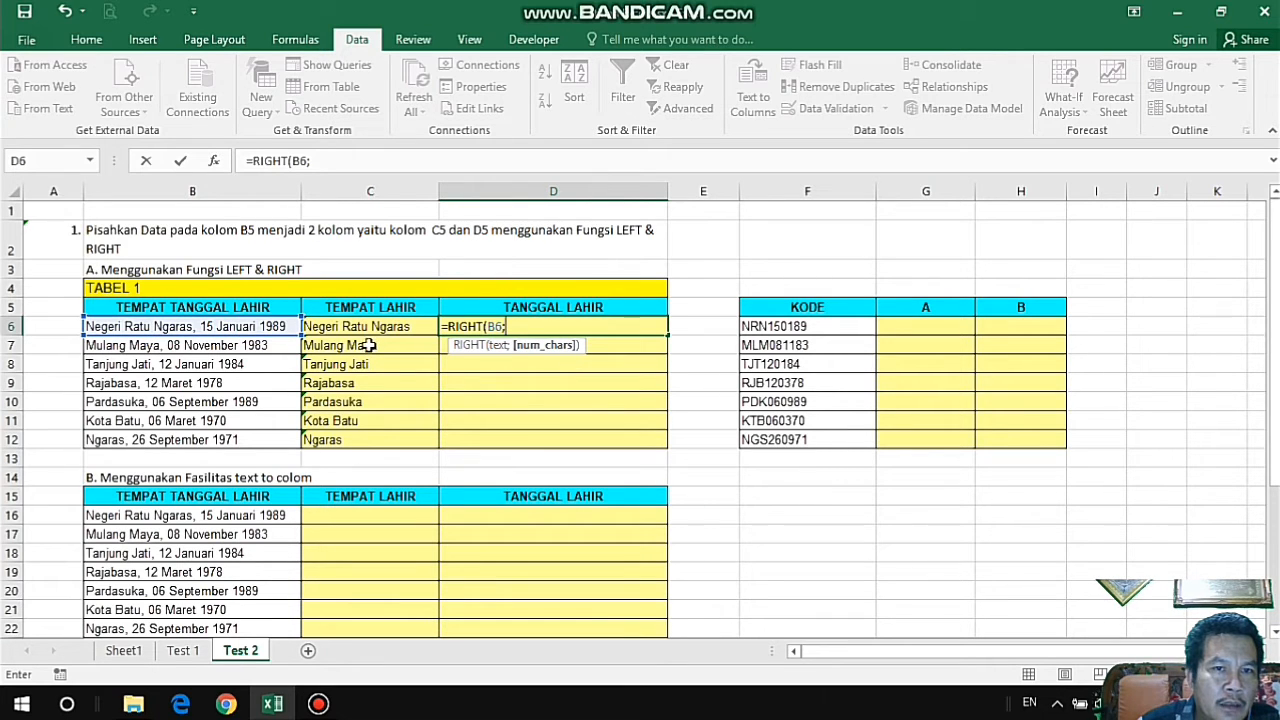
Complete the D6 formula with the length difference of B6 and C6 as its character count: =RIGHT(B6;LEN(B6)-LEN(C6)).
type("LEN(")
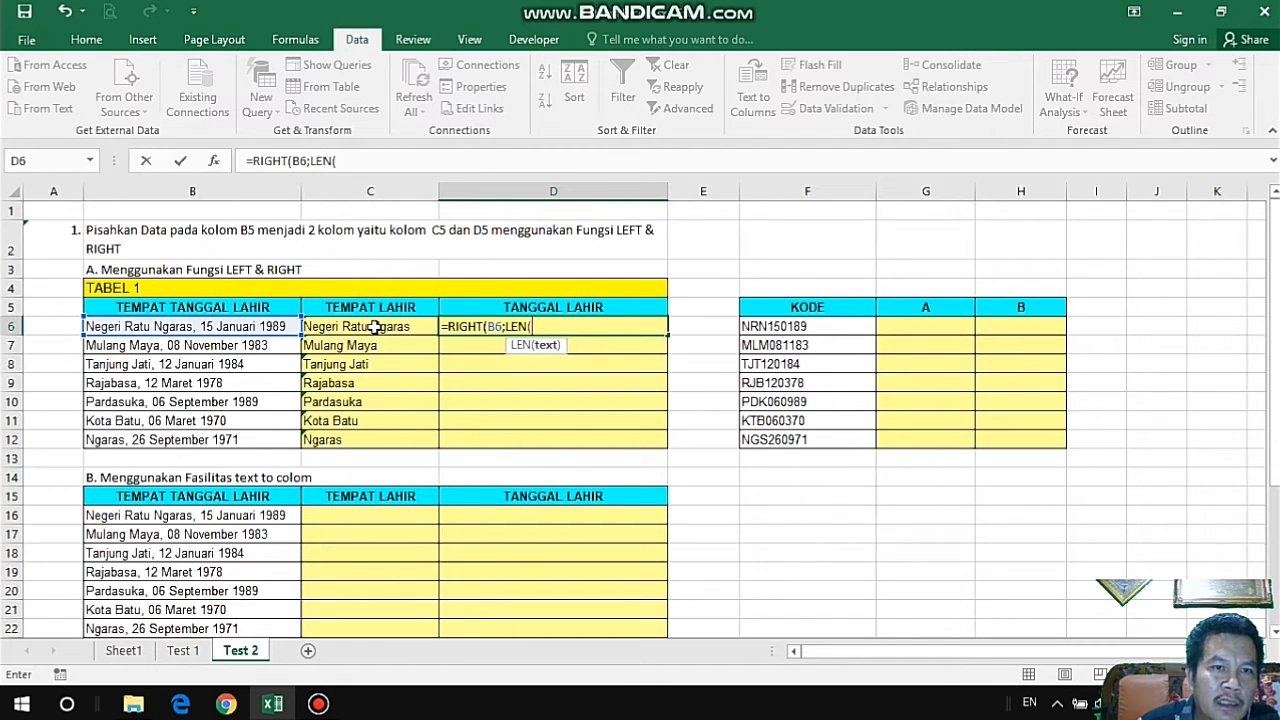
left_click(217, 327)
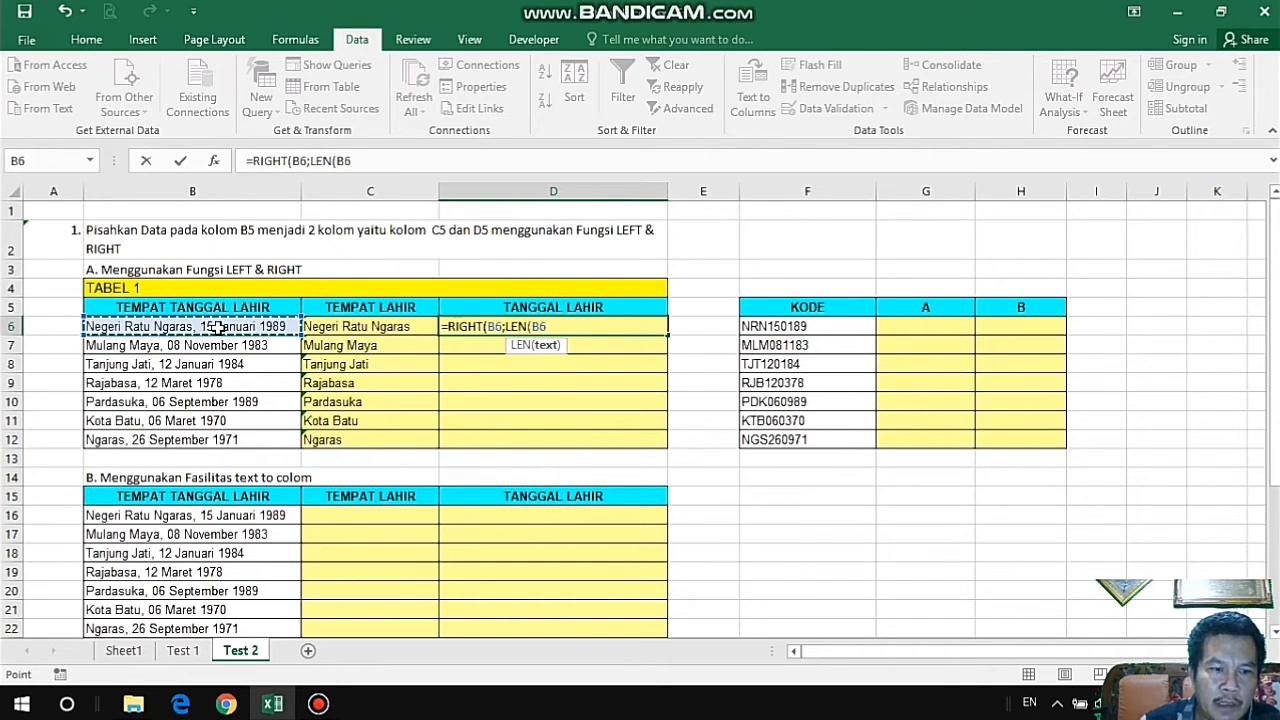
type(")-")
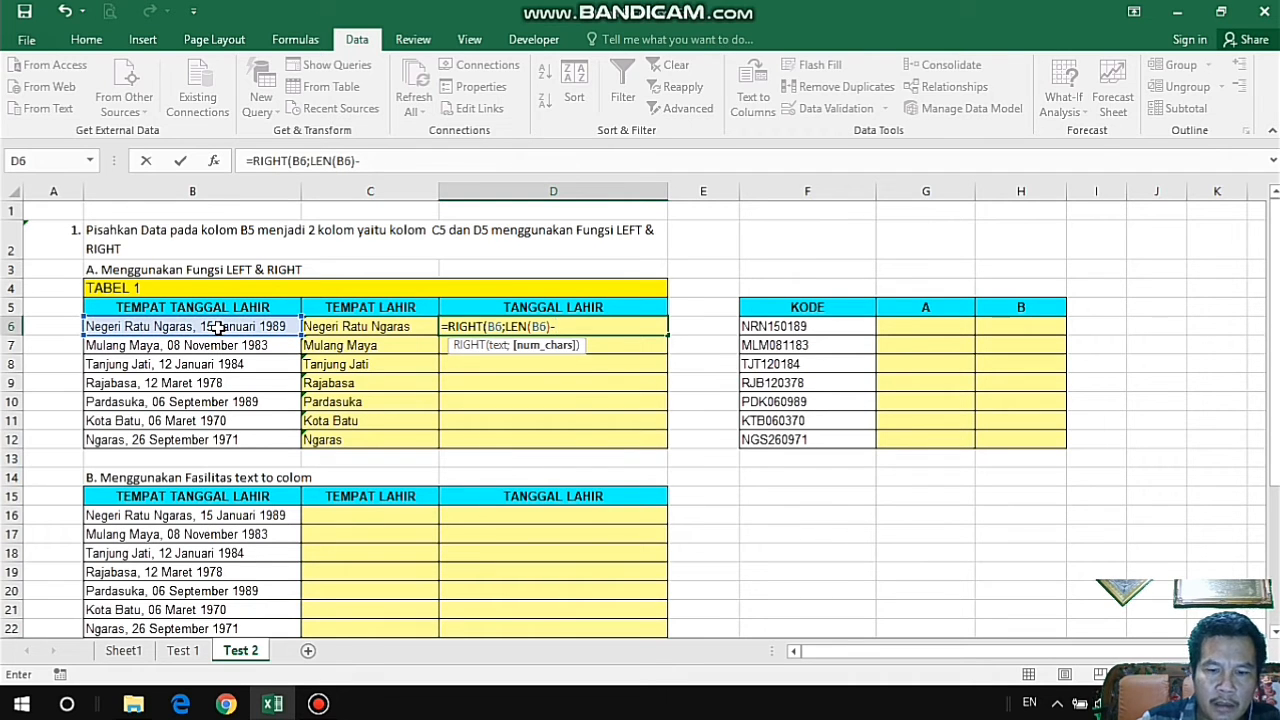
type("LEN(")
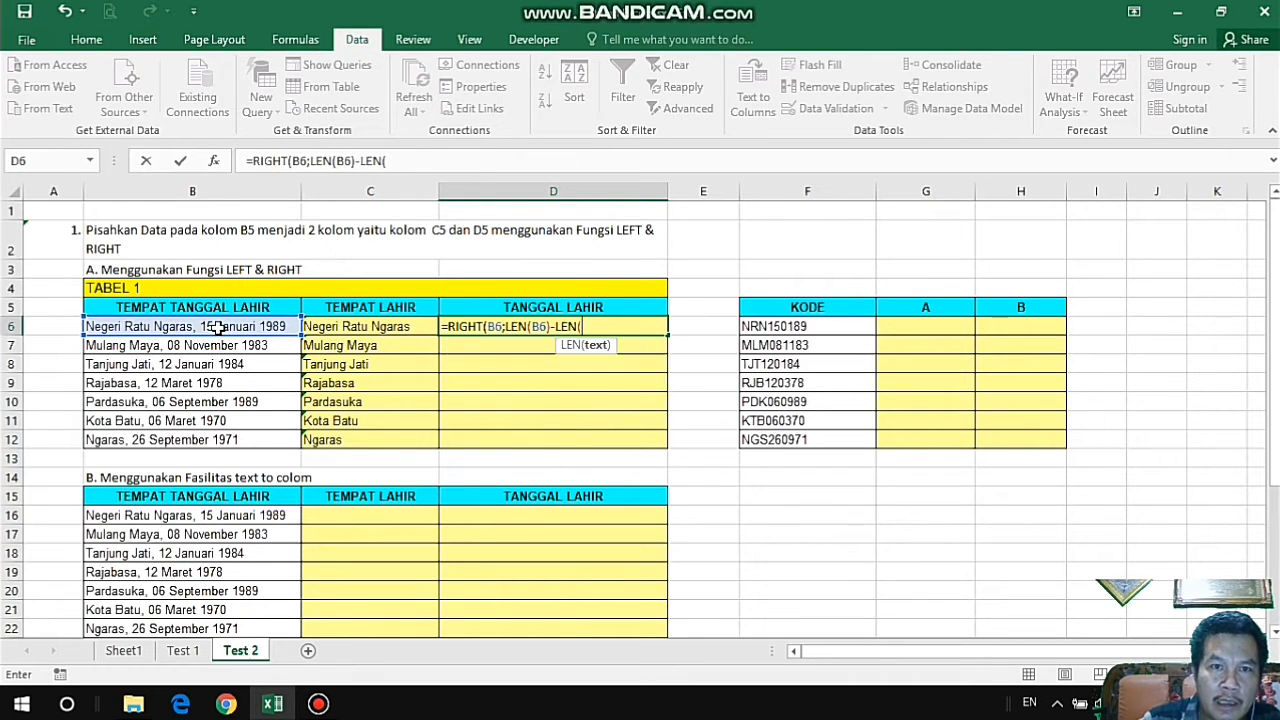
left_click(390, 324)
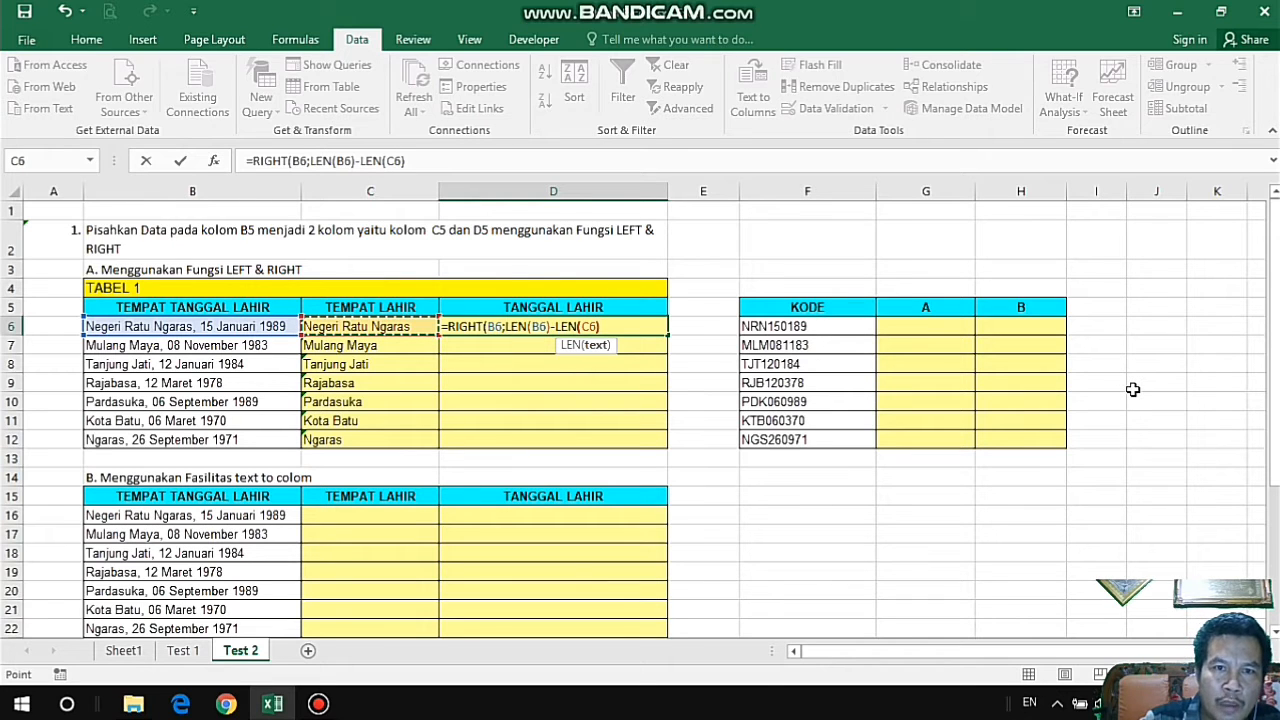
type(")")
key("Return")
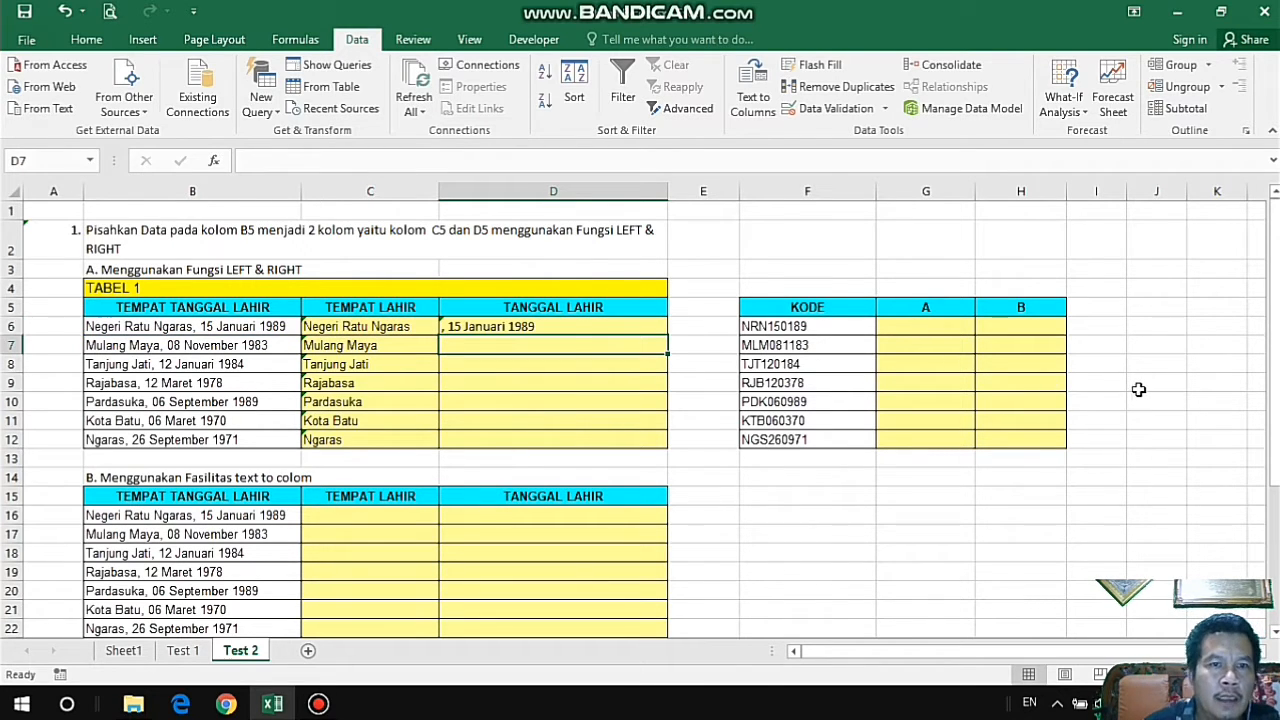
Subtract 2 from the character count in the D6 formula, giving =RIGHT(B6;LEN(B6)-LEN(C6)-2).
left_click(557, 325)
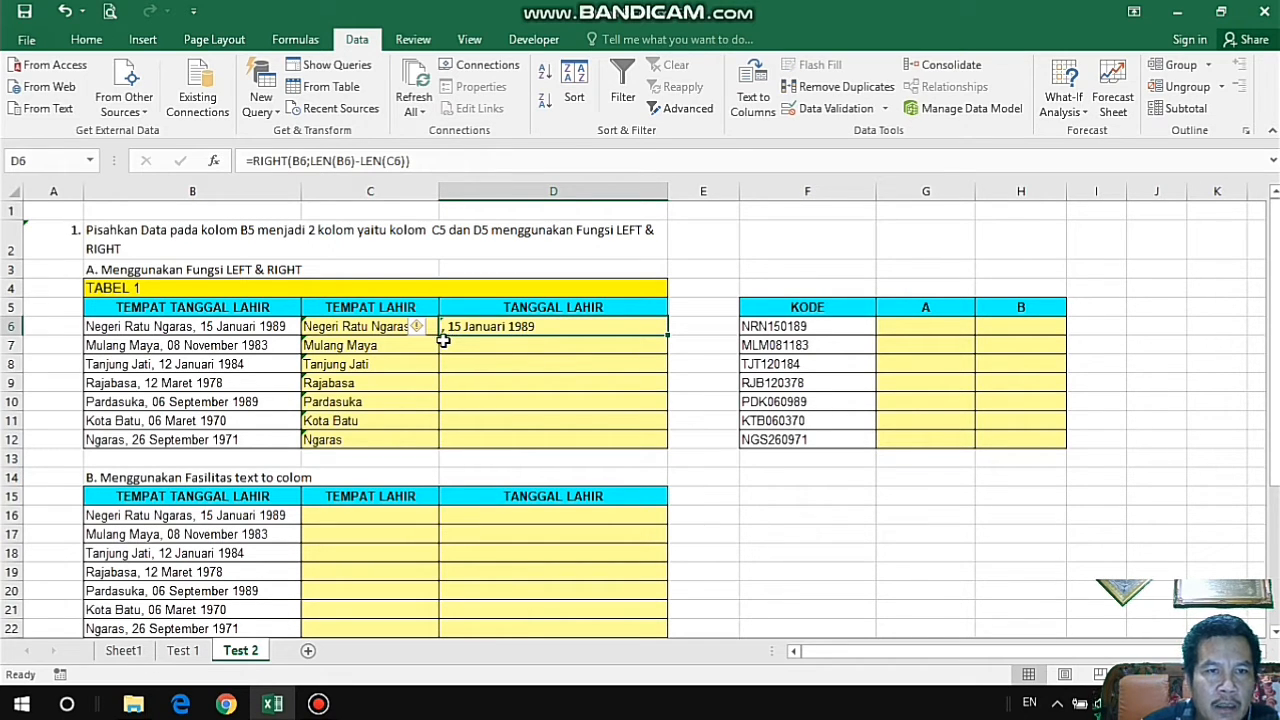
left_click(404, 182)
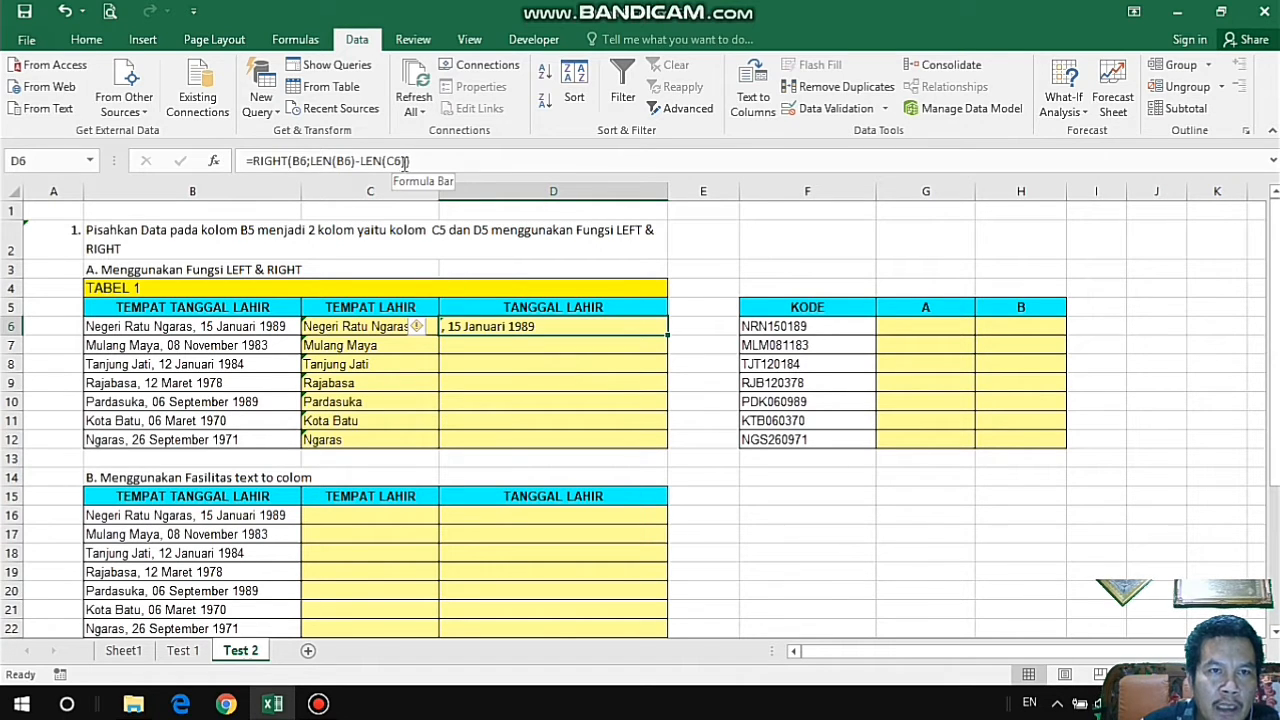
left_click(406, 161)
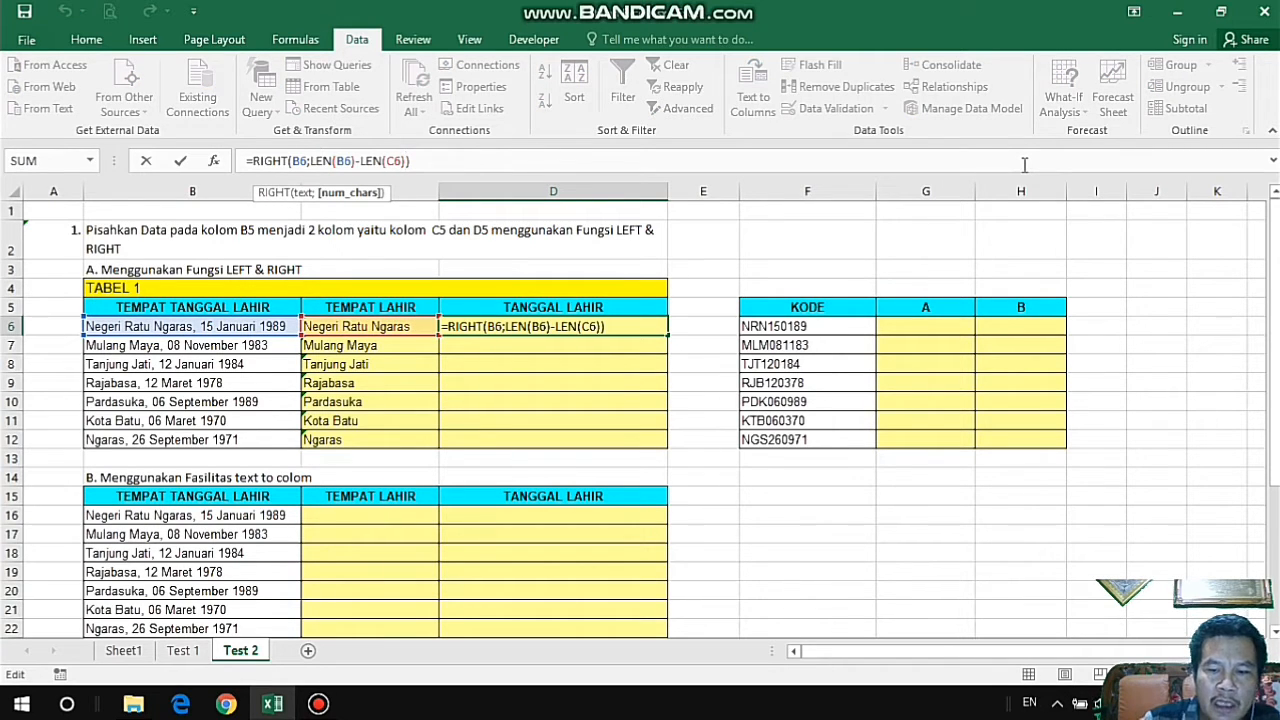
type("-")
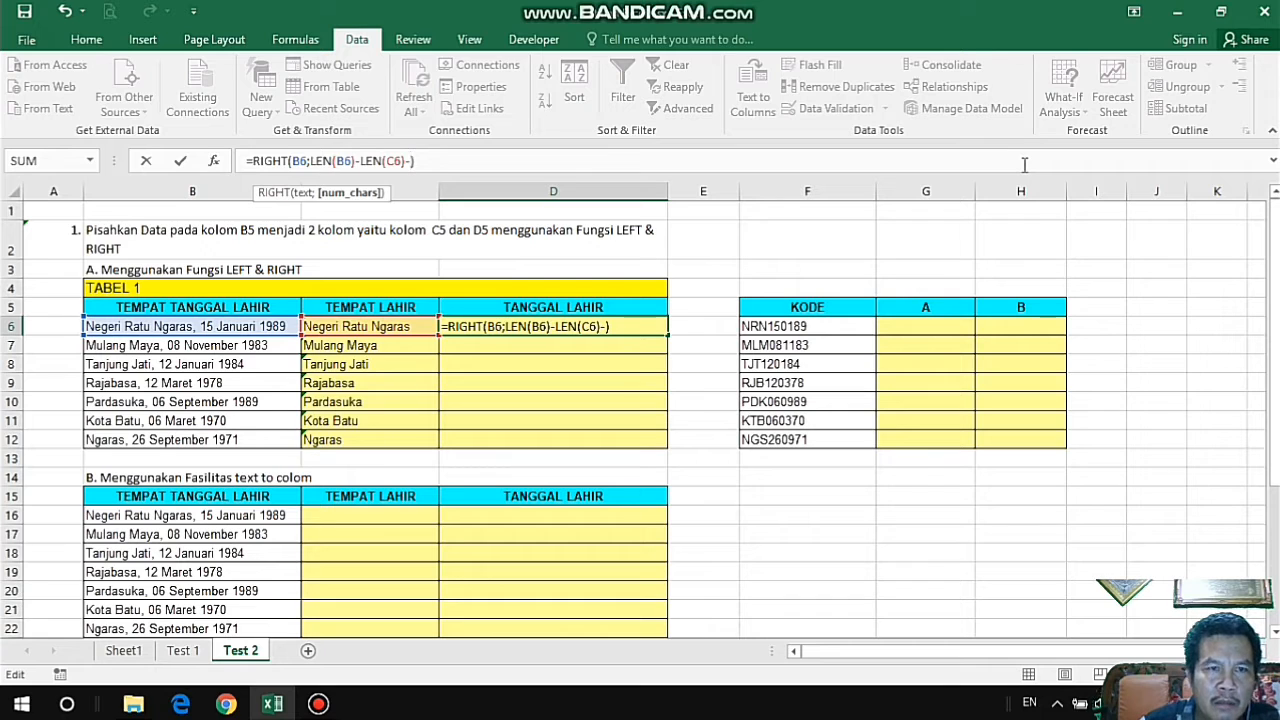
type("2")
key("Return")
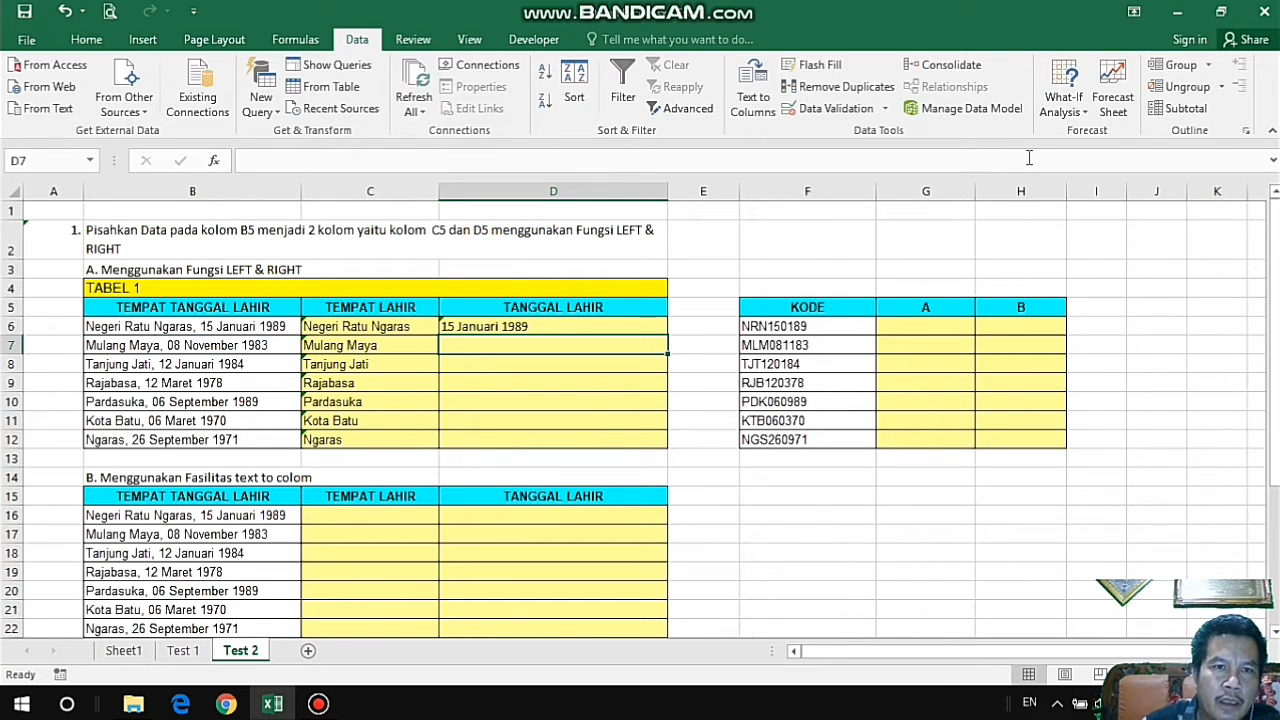
Fill the RIGHT formula in D6 down to D12 to complete the TANGGAL LAHIR column of TABEL 1.
left_click(549, 326)
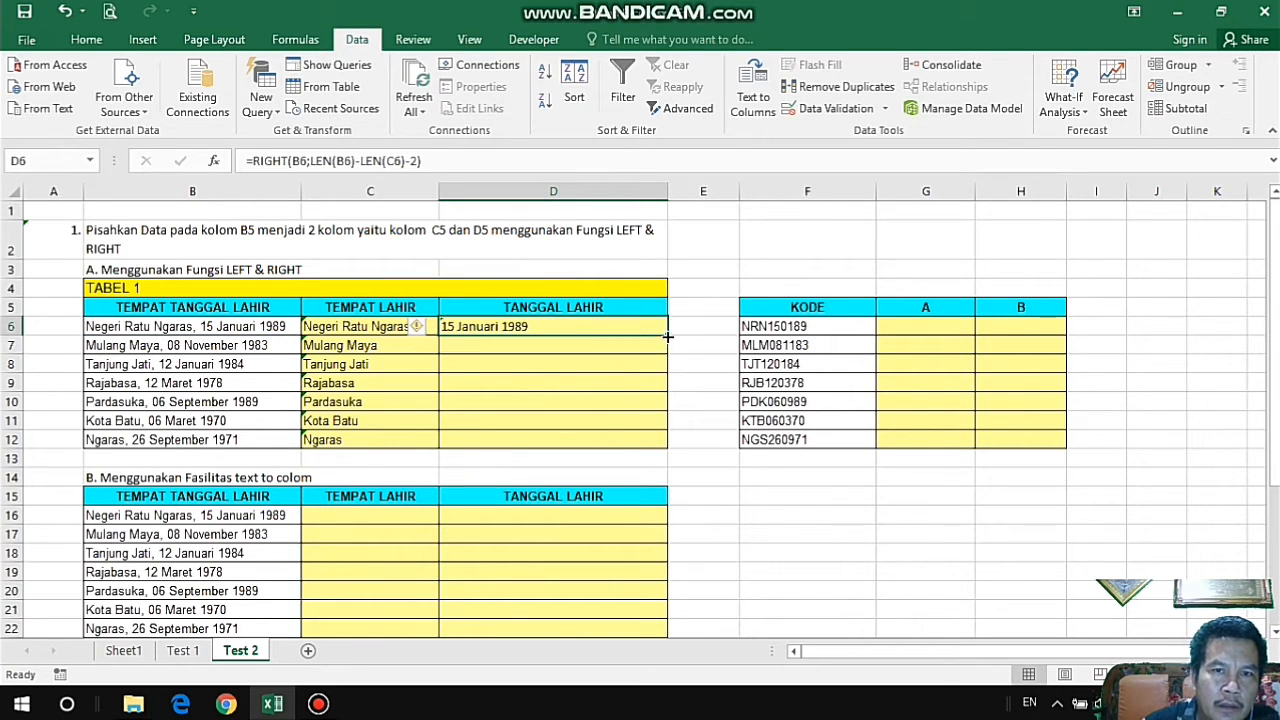
double_click(667, 335)
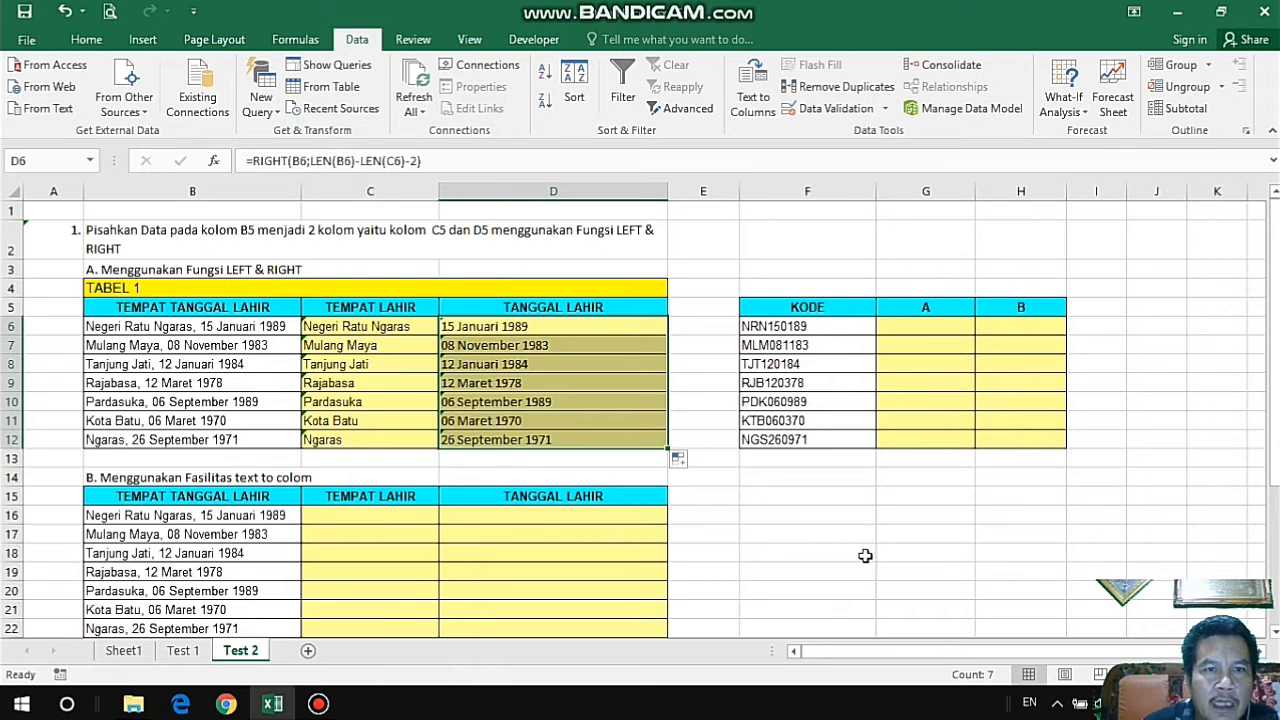
scroll(855, 540, "down", 1)
left_click(822, 480)
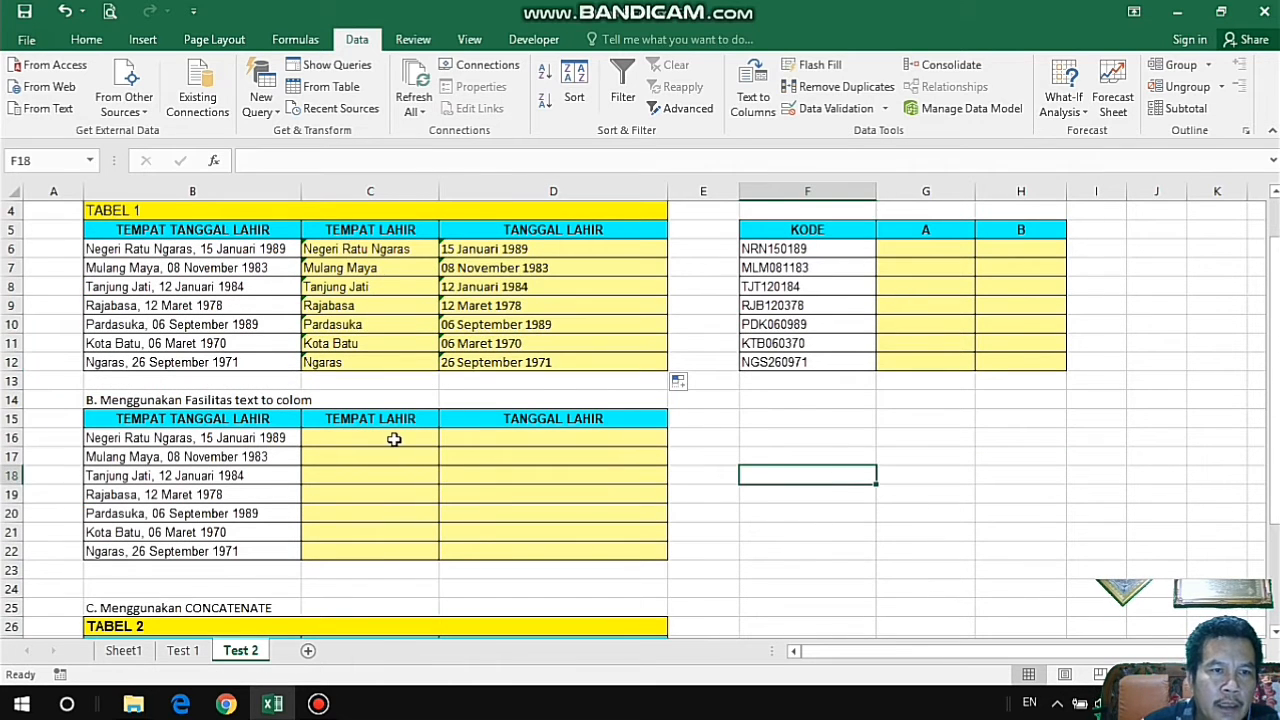
scroll(331, 465, "up", 1)
scroll(331, 465, "down", 1)
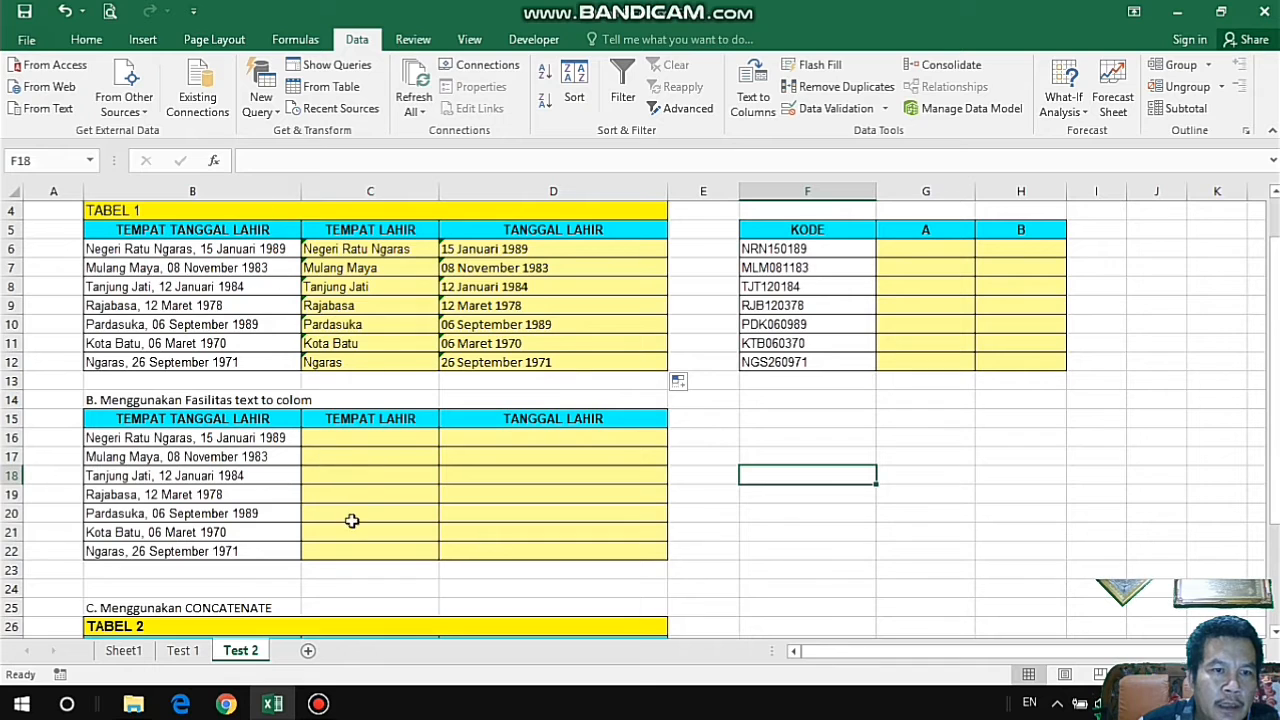
left_click(258, 400)
scroll(270, 330, "up", 1)
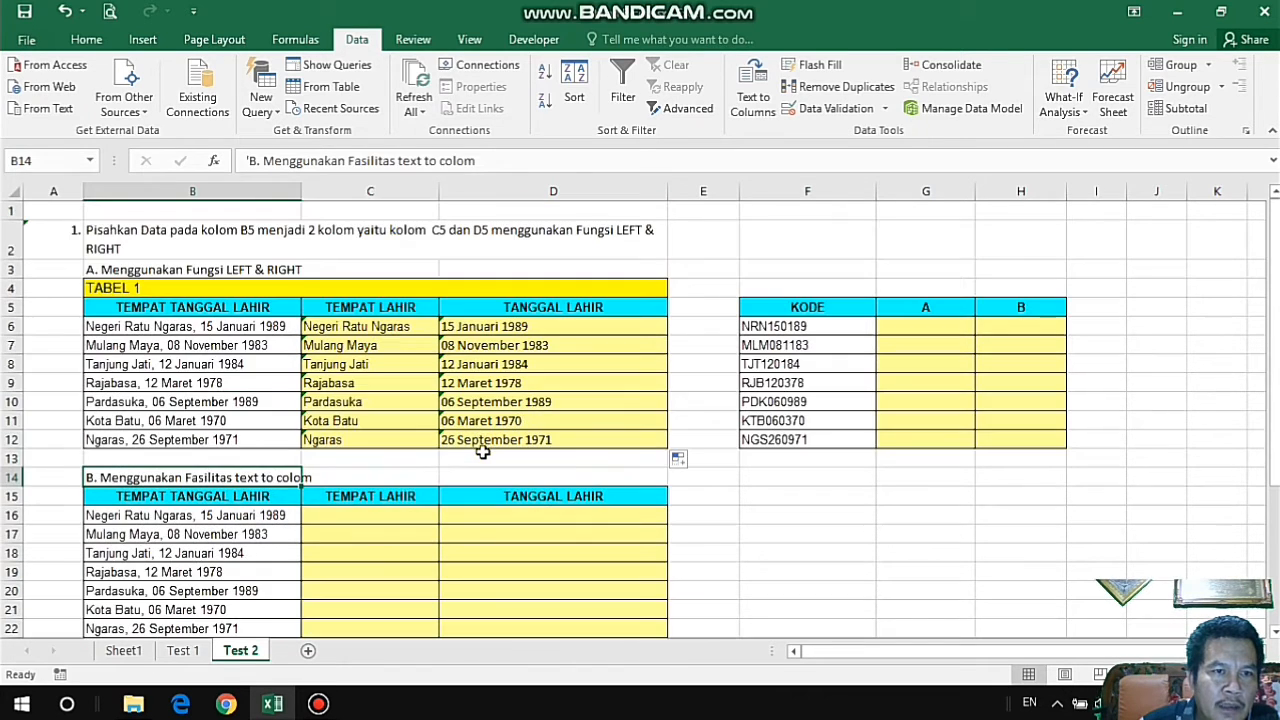
scroll(384, 460, "down", 2)
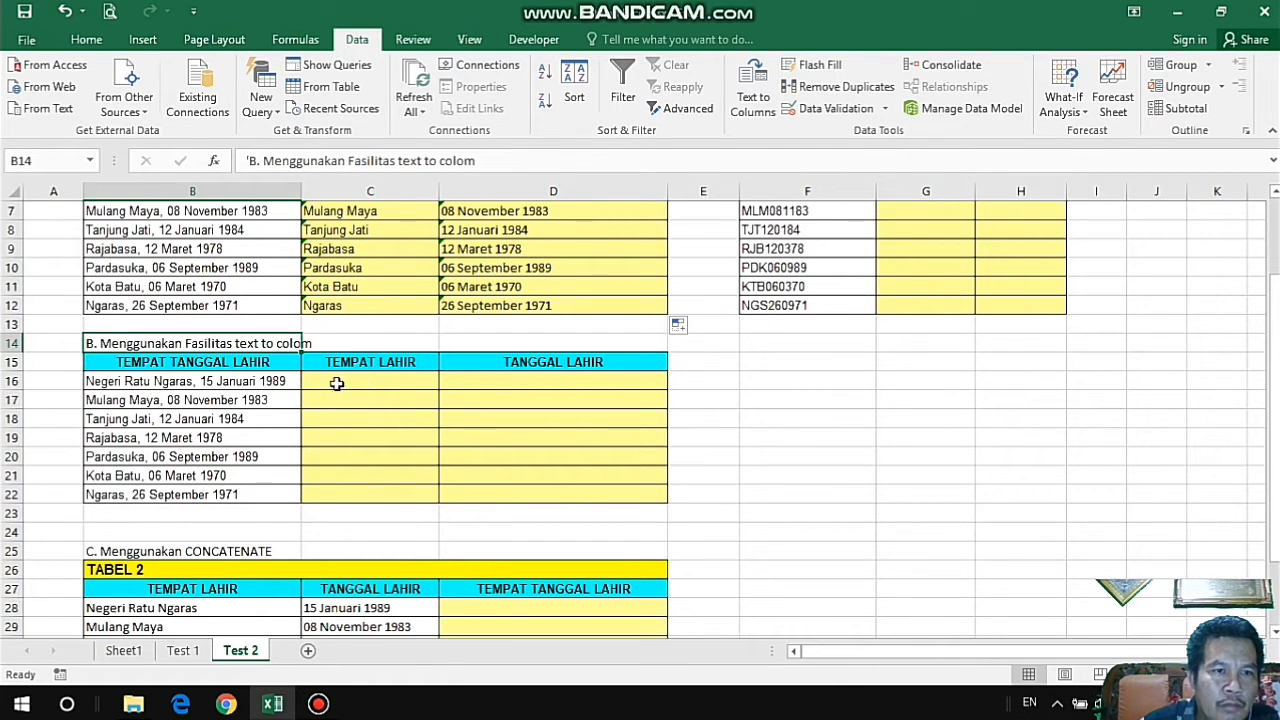
left_click(746, 414)
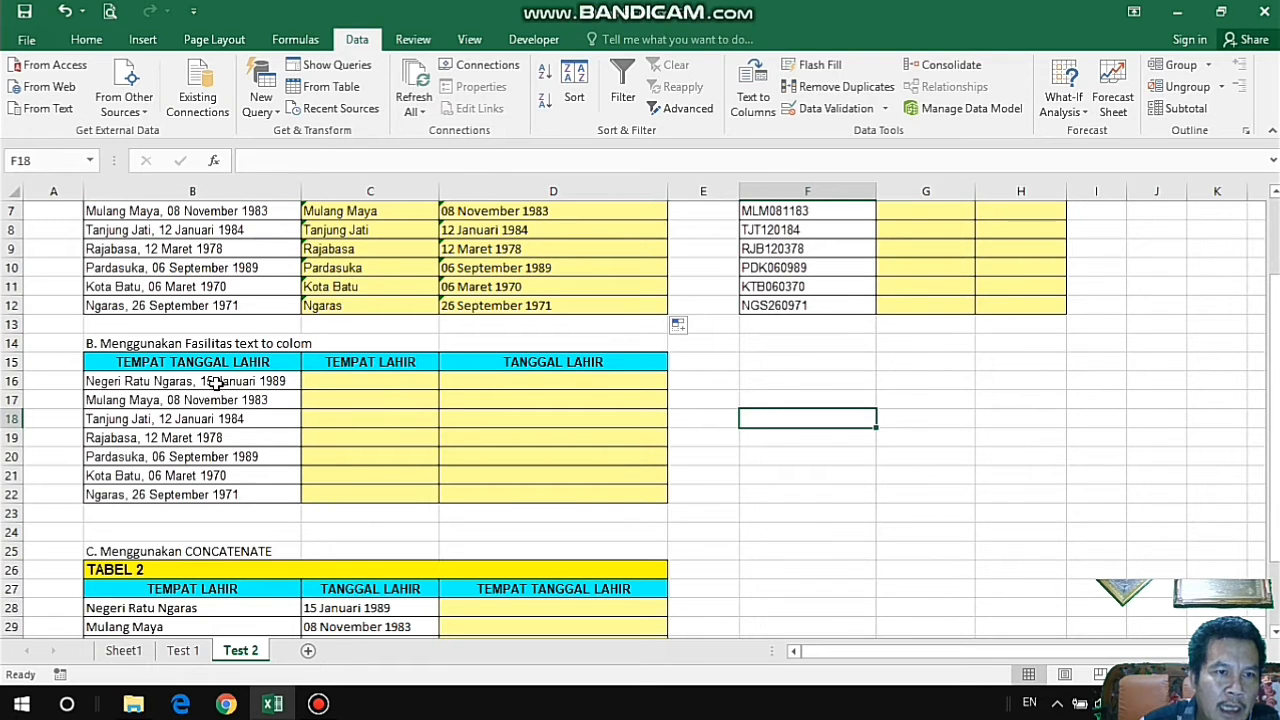
Start Text to Columns on B16:B22 as delimited data, with only Comma as the delimiter.
left_click_drag(216, 382, 242, 490)
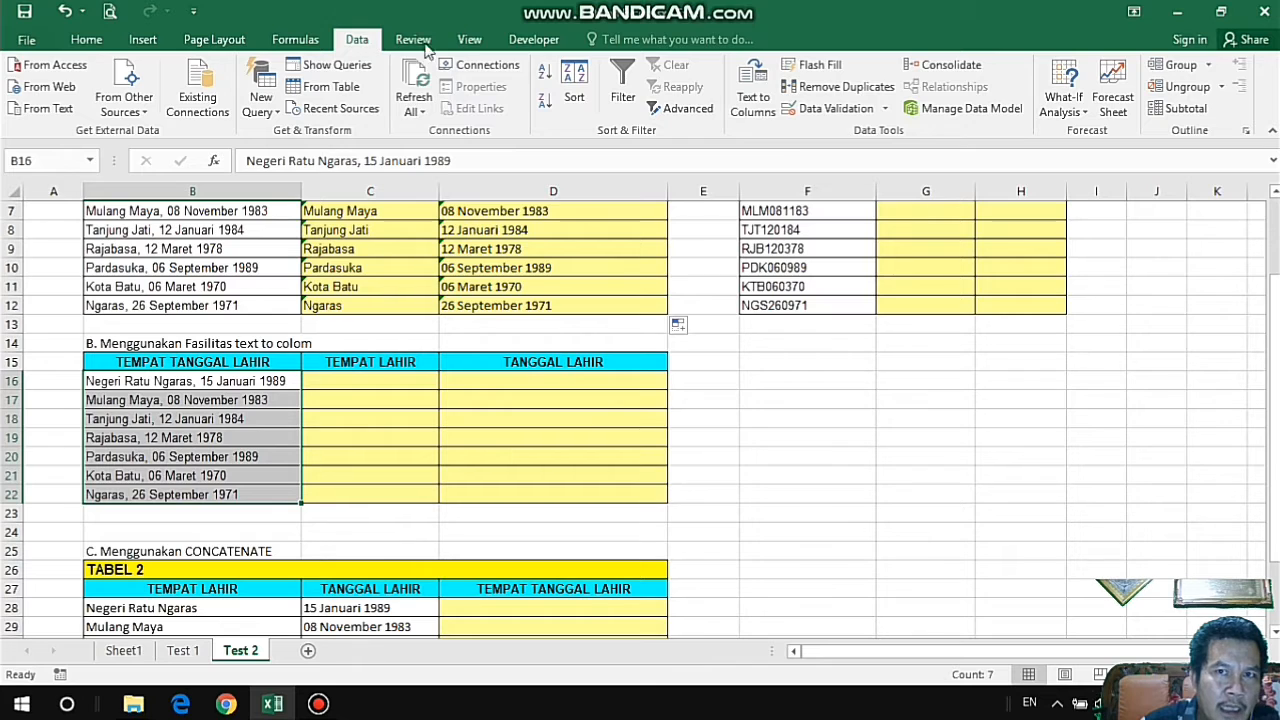
left_click(758, 103)
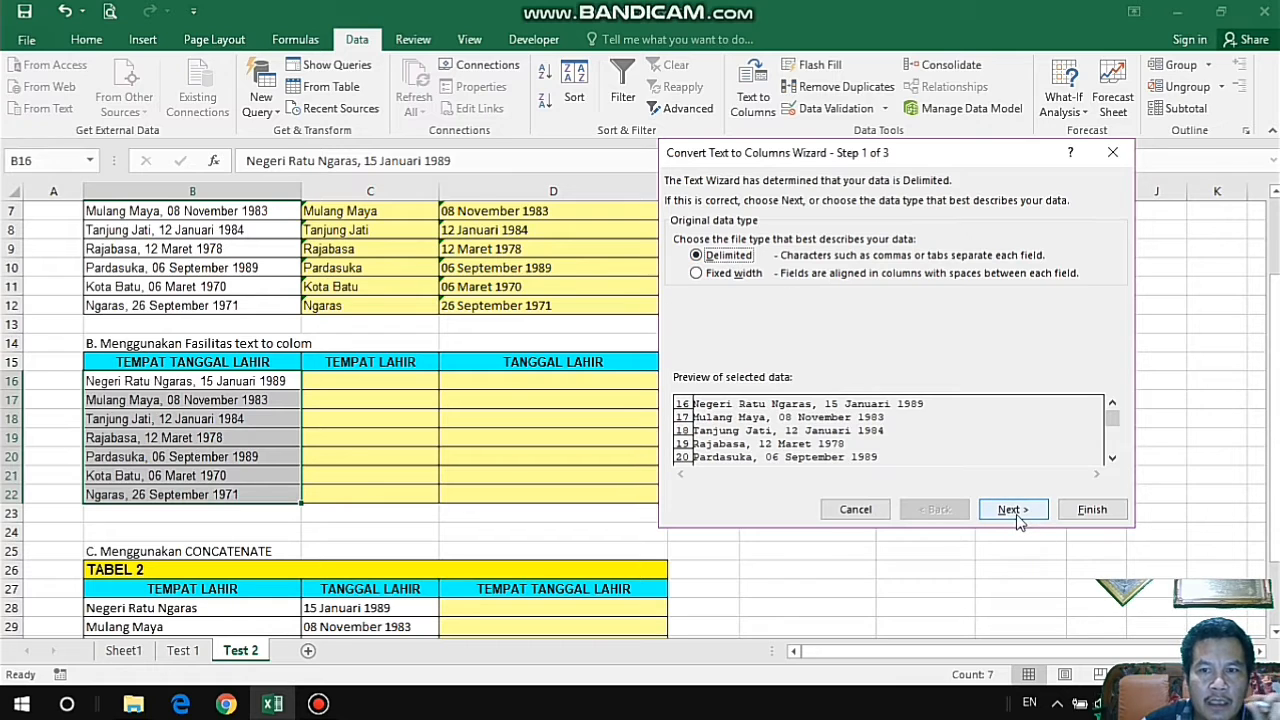
left_click(1013, 512)
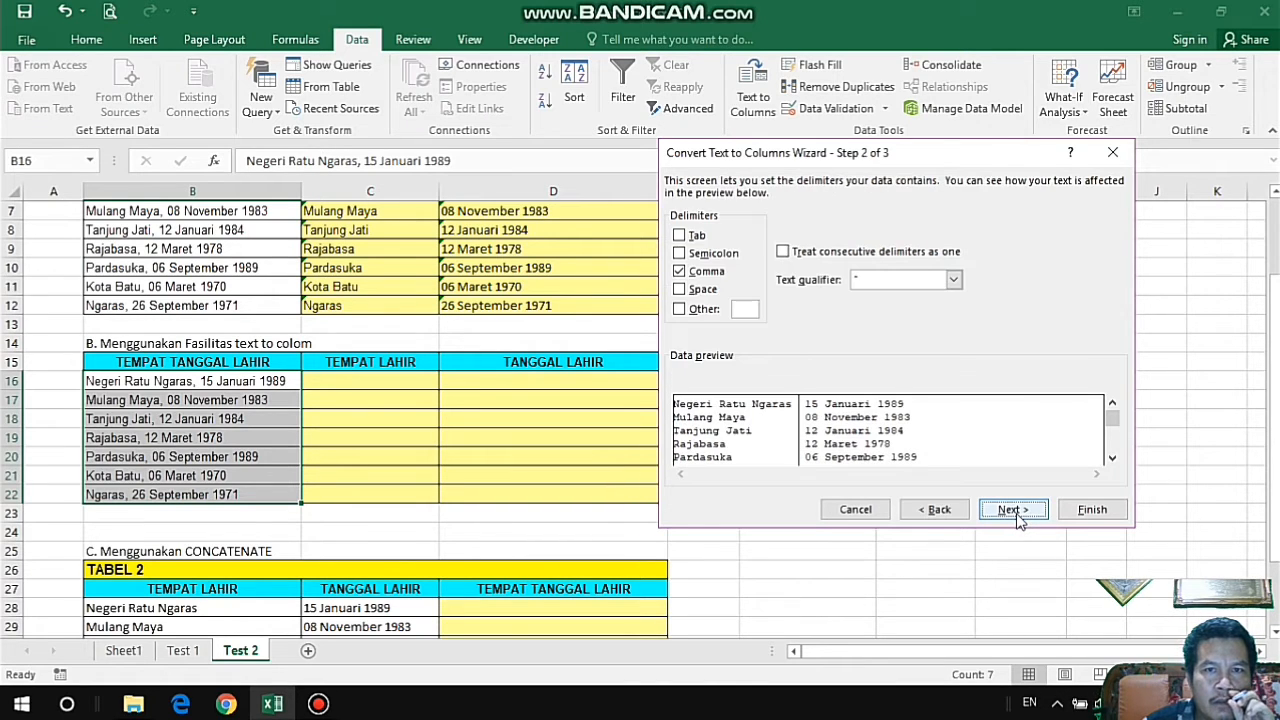
left_click(682, 272)
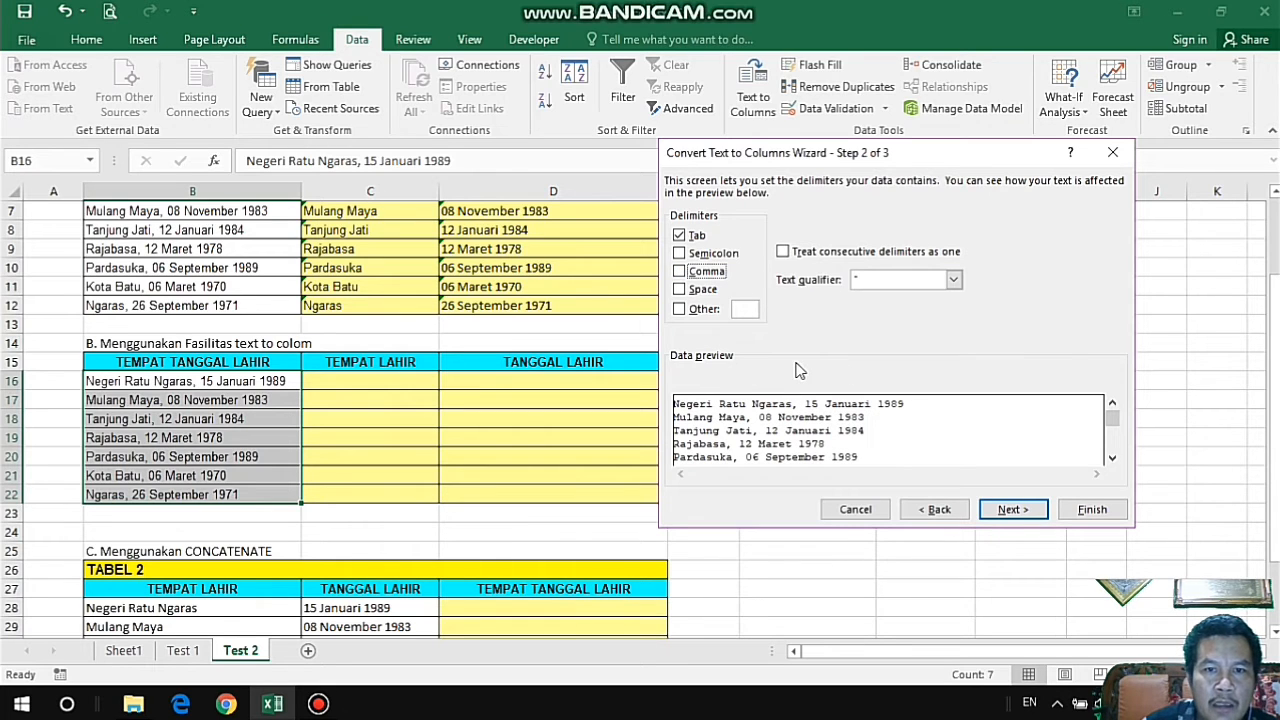
left_click(684, 240)
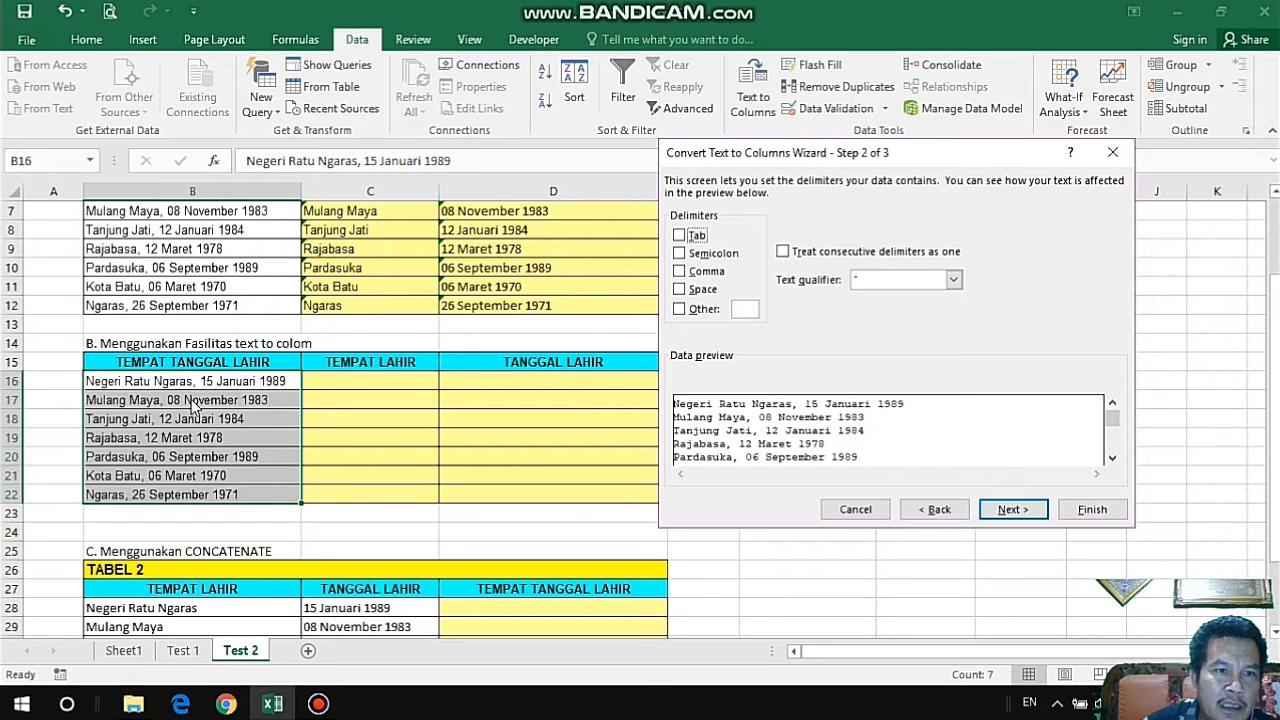
left_click(681, 273)
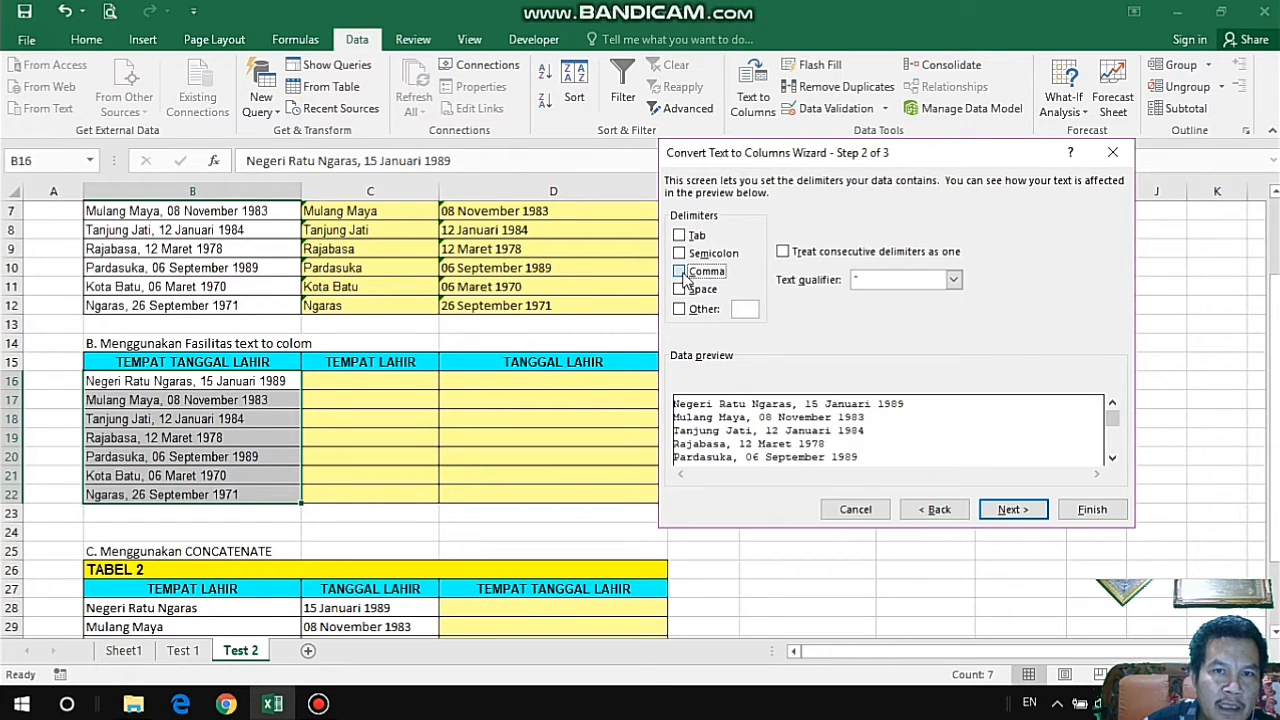
left_click(749, 309)
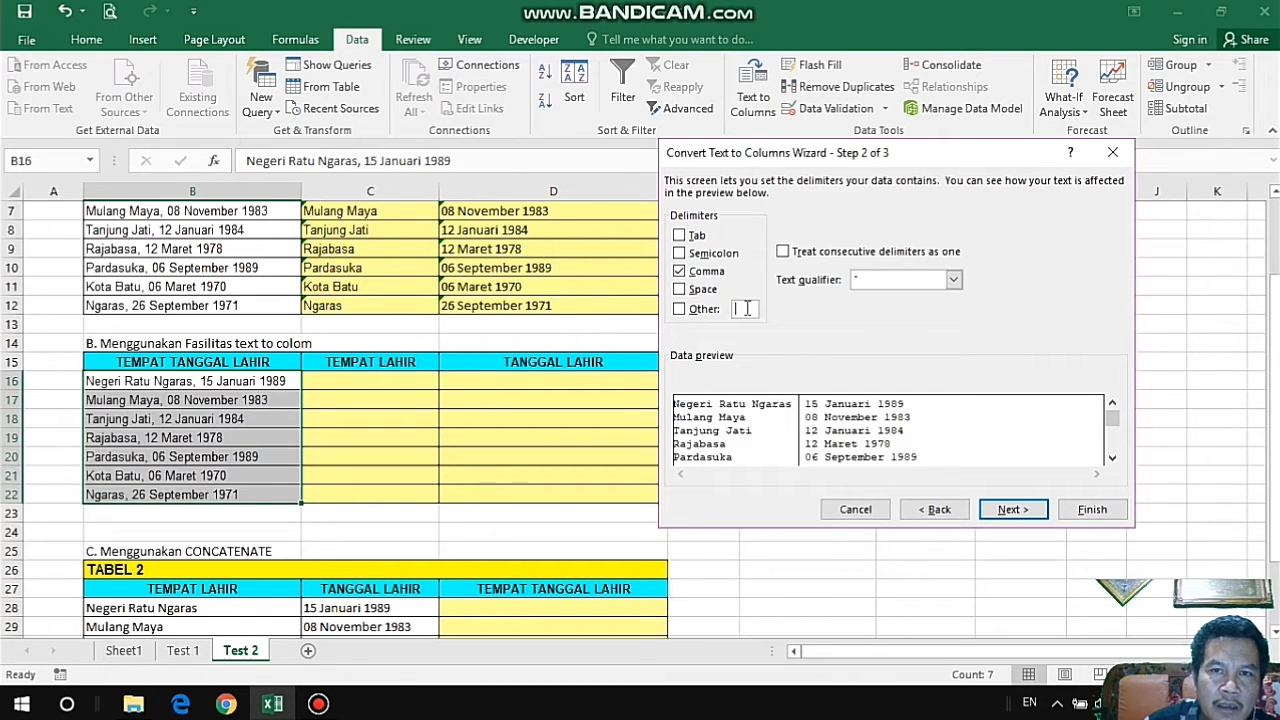
left_click(1034, 517)
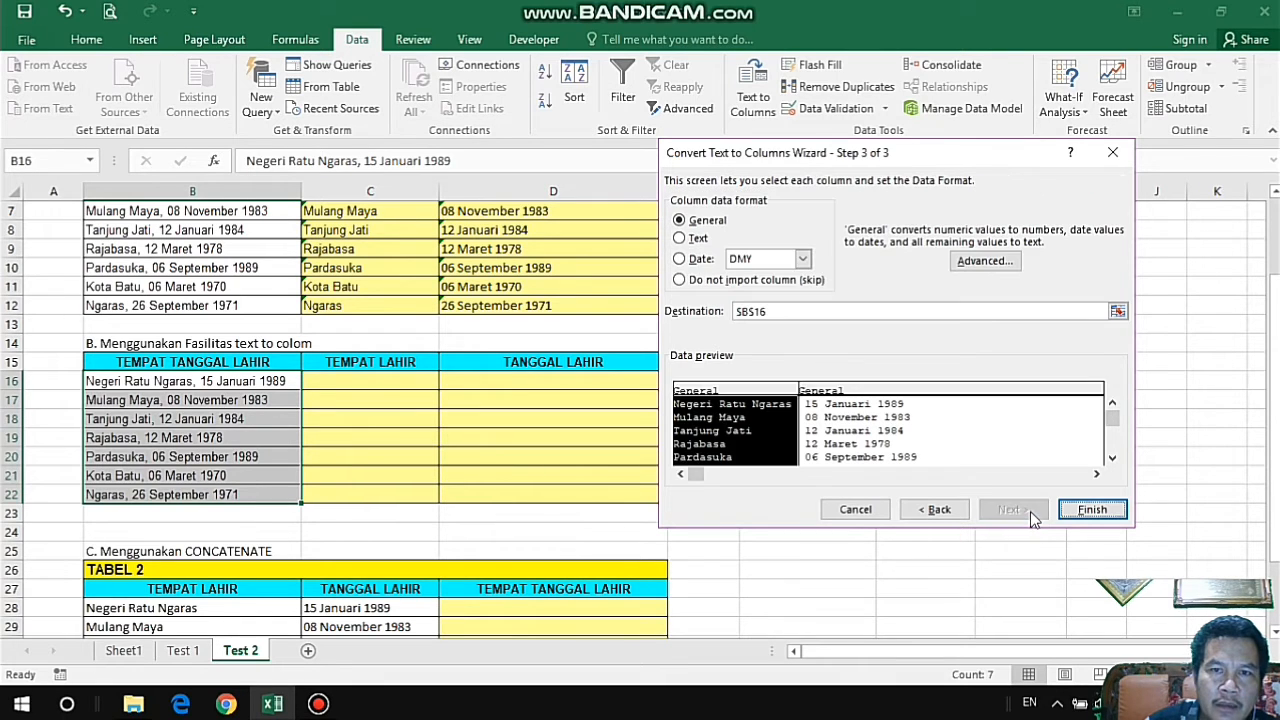
Set the Text to Columns destination to $C$16:$D$22 and finish the conversion, replacing existing data there.
left_click(777, 311)
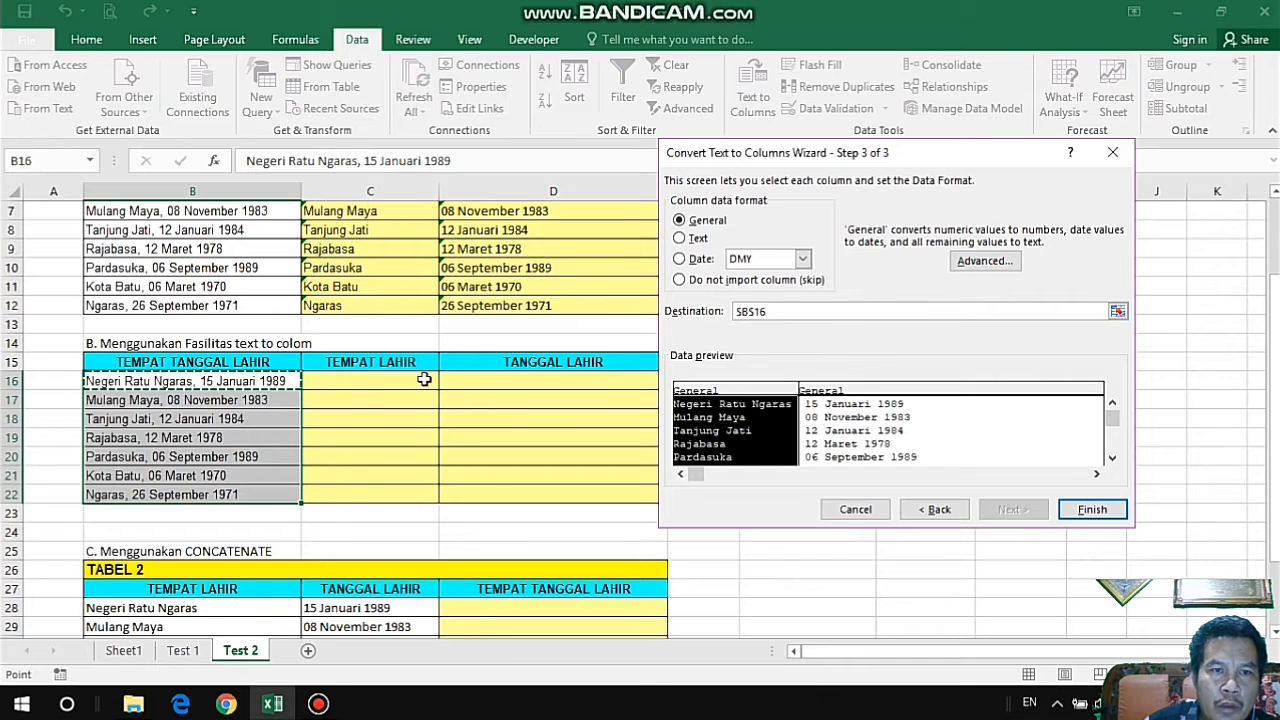
left_click_drag(424, 380, 478, 492)
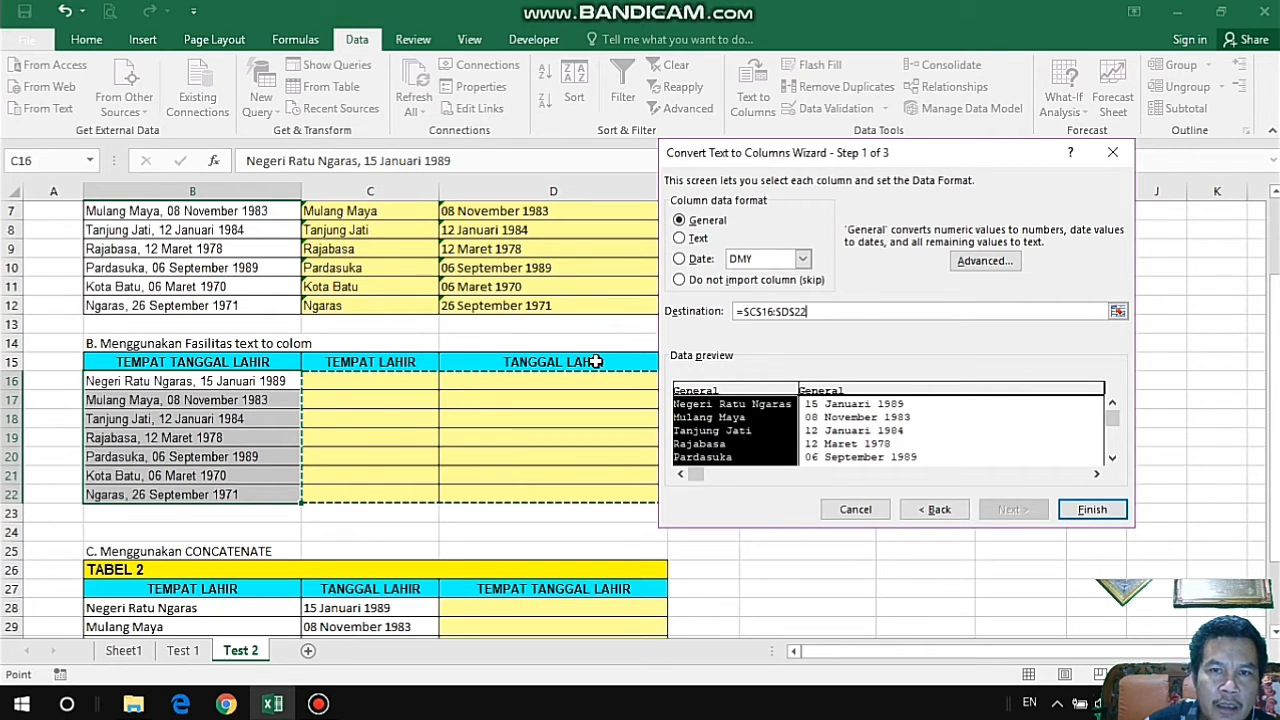
left_click(1092, 510)
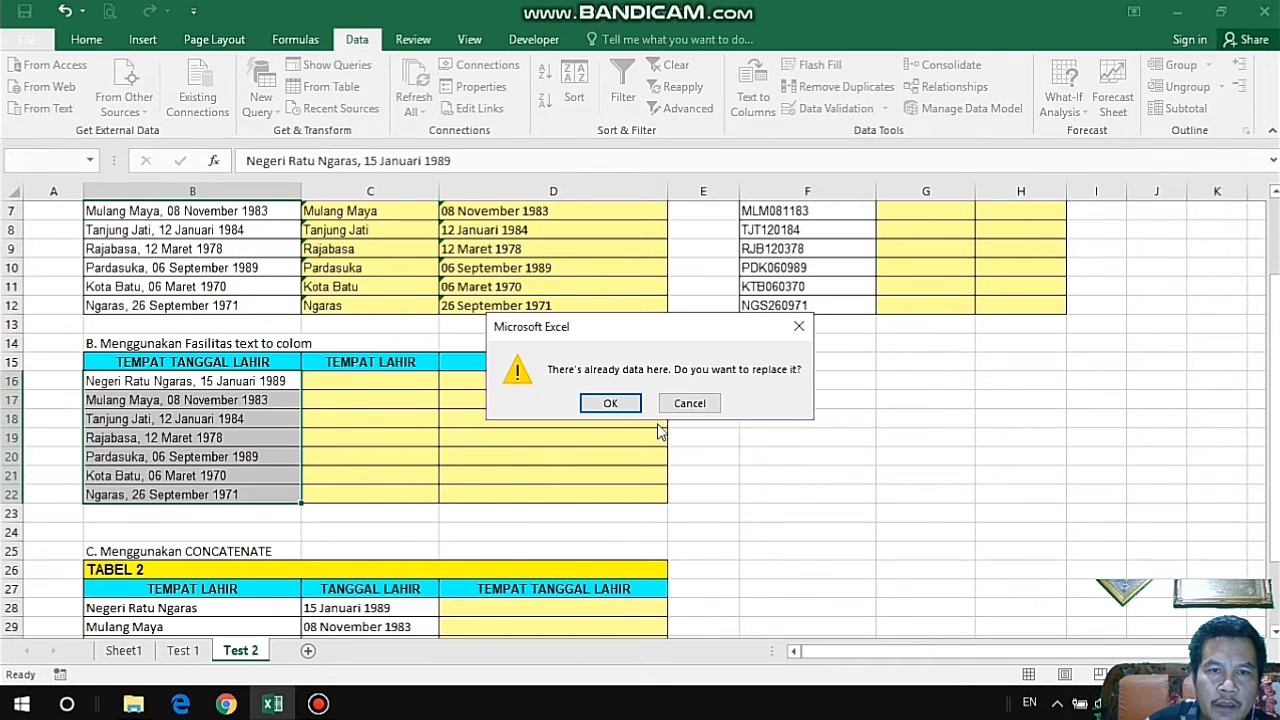
left_click(612, 404)
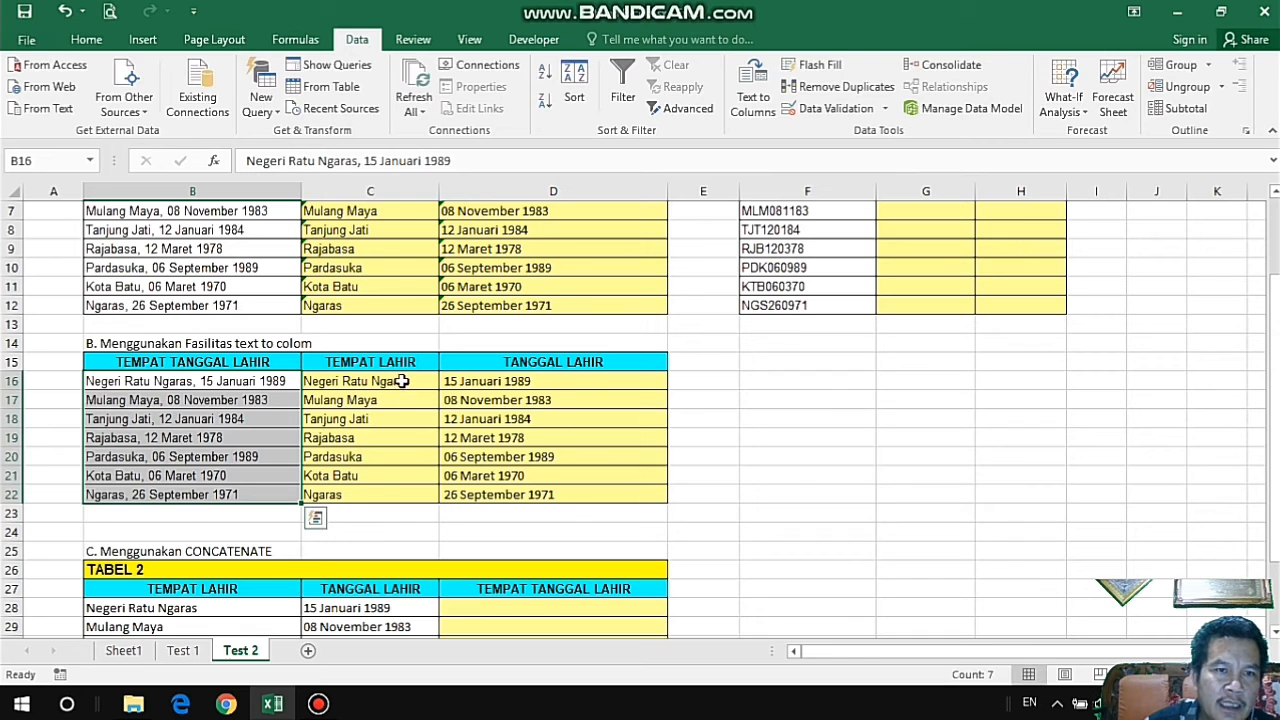
left_click_drag(406, 380, 502, 487)
scroll(1097, 454, "up", 2)
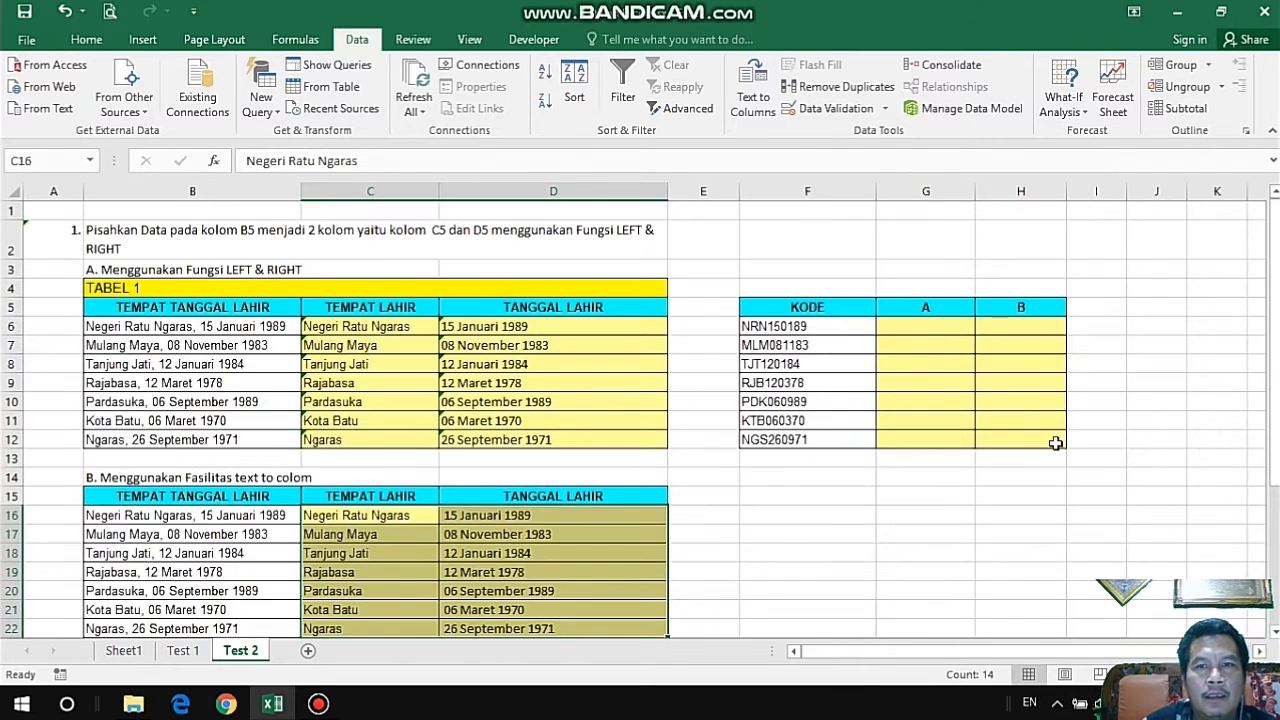
Enter =LEFT(F6;3) in G6 to extract the first three characters of KODE, and fill the formula down to G12.
left_click(934, 326)
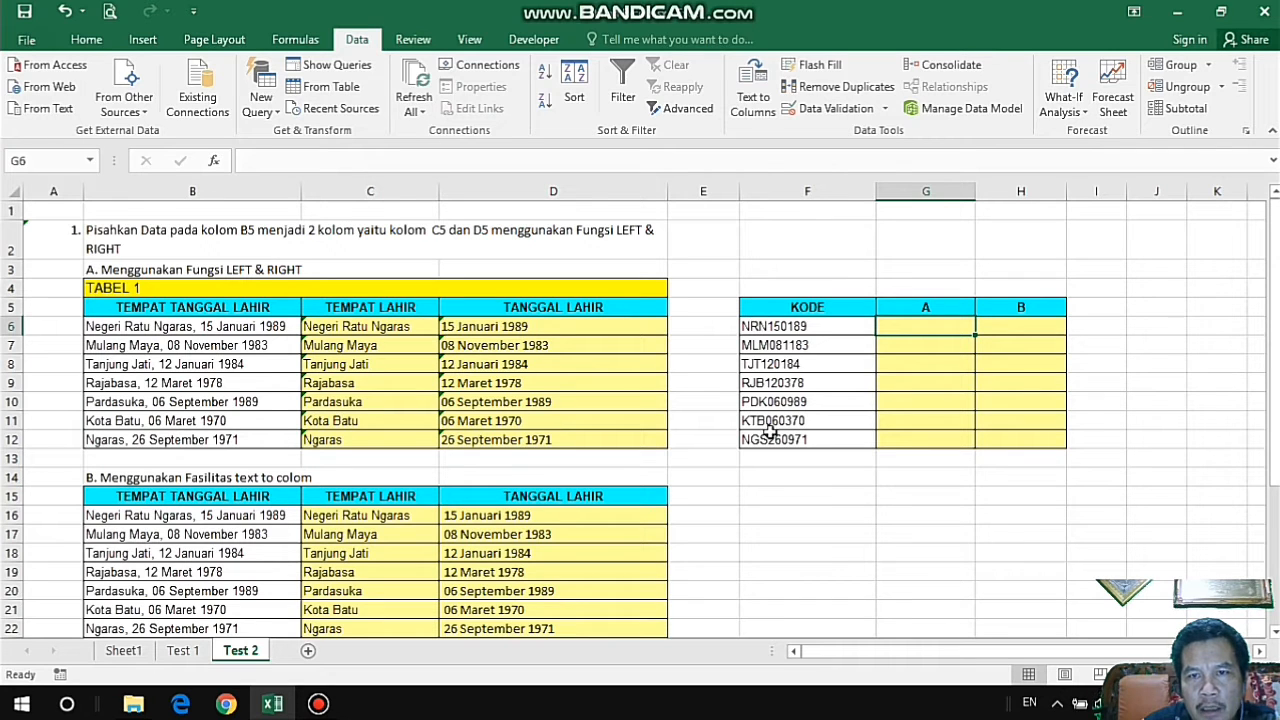
type("=LE")
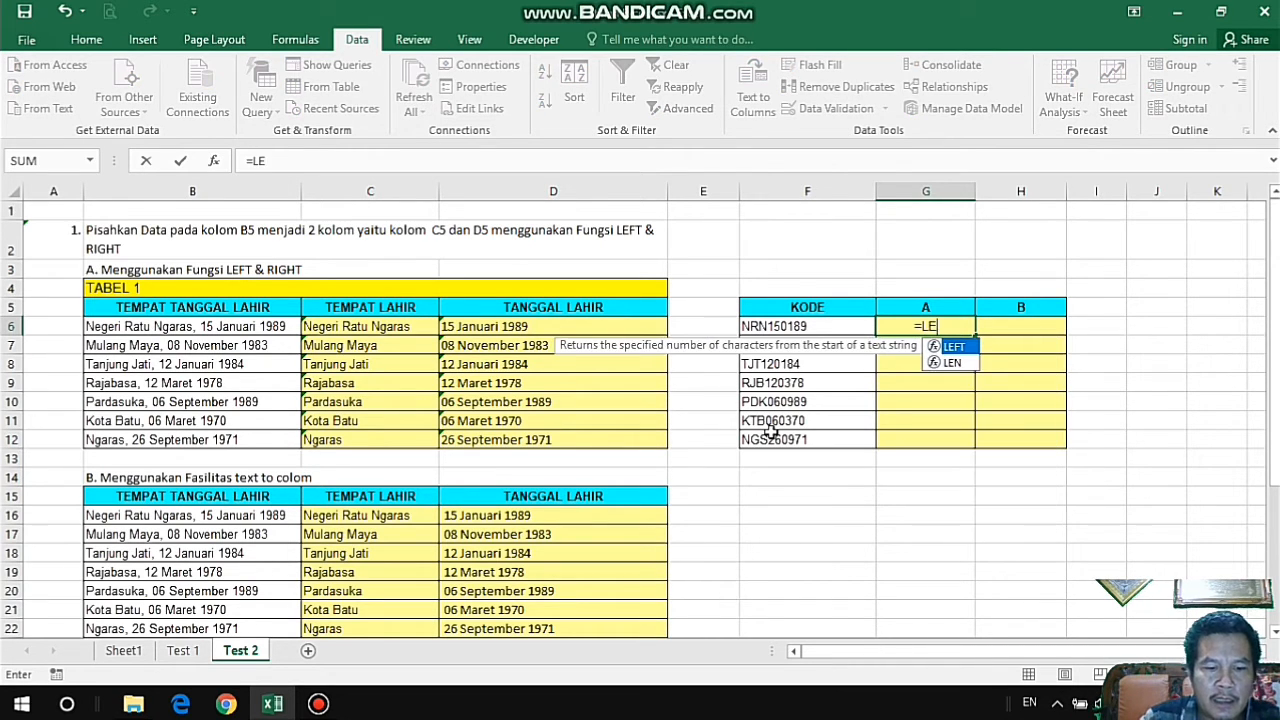
type("FT(")
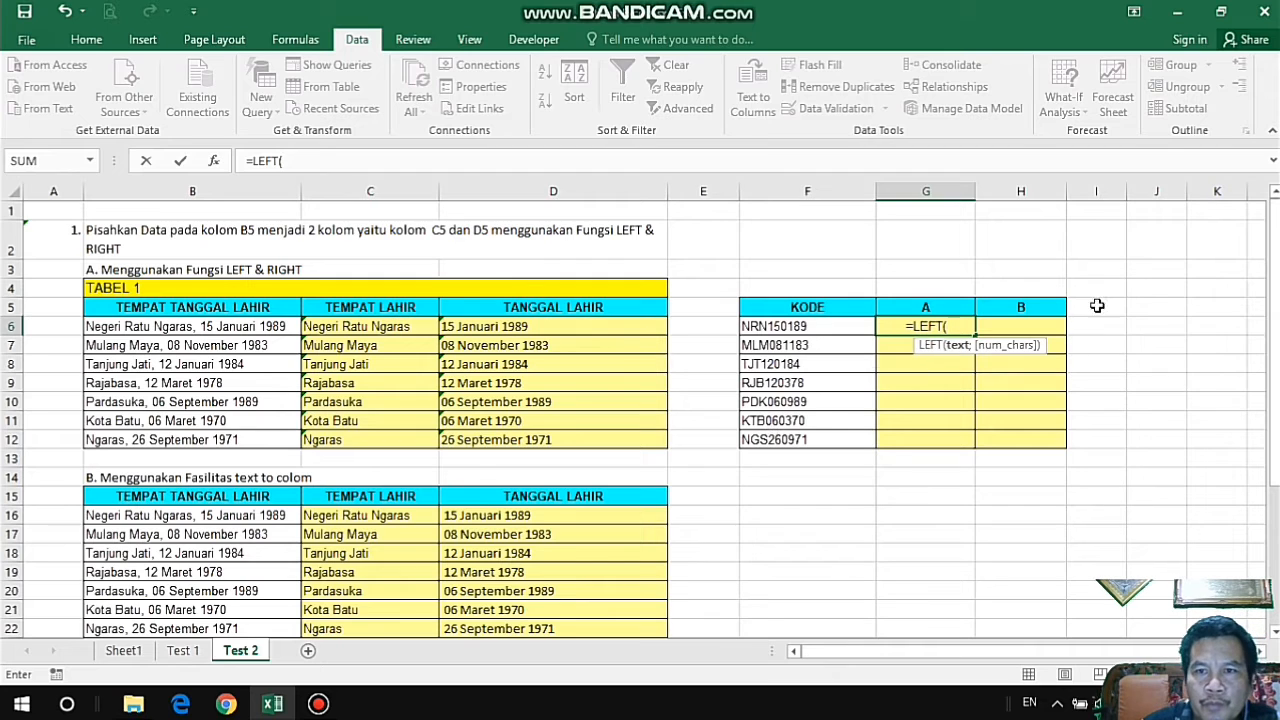
left_click(818, 330)
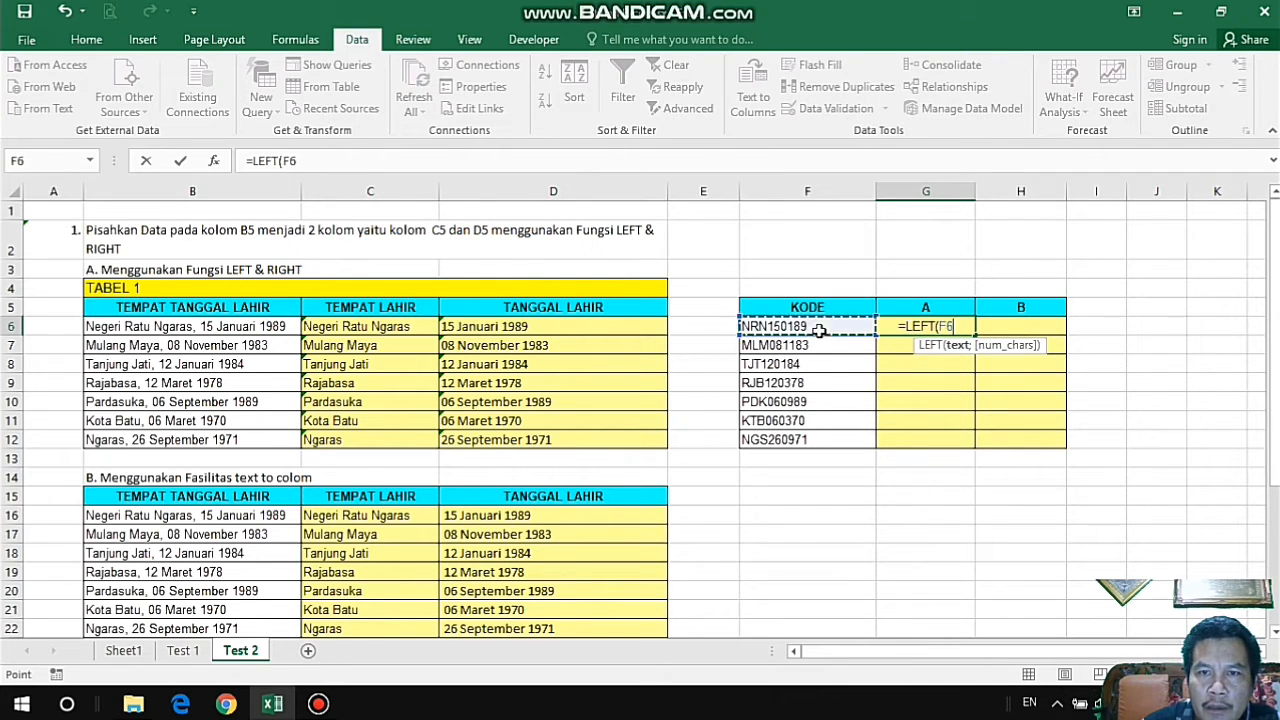
type(";")
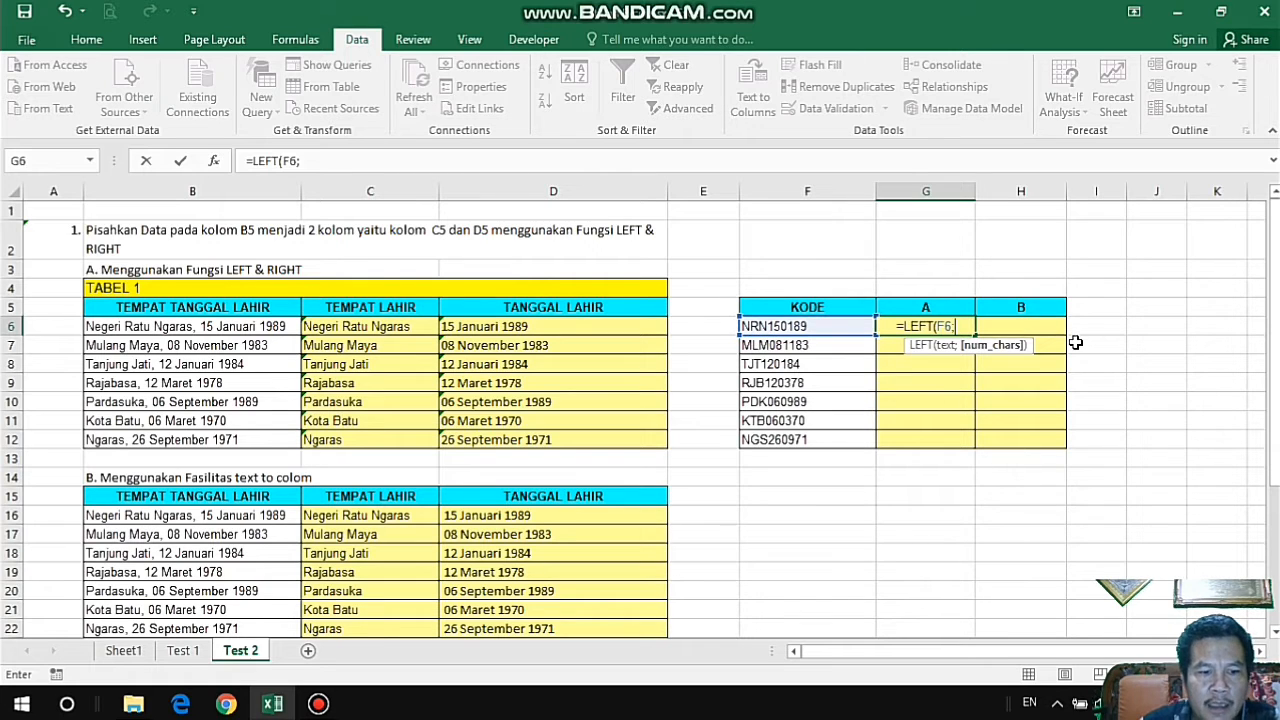
type("3")
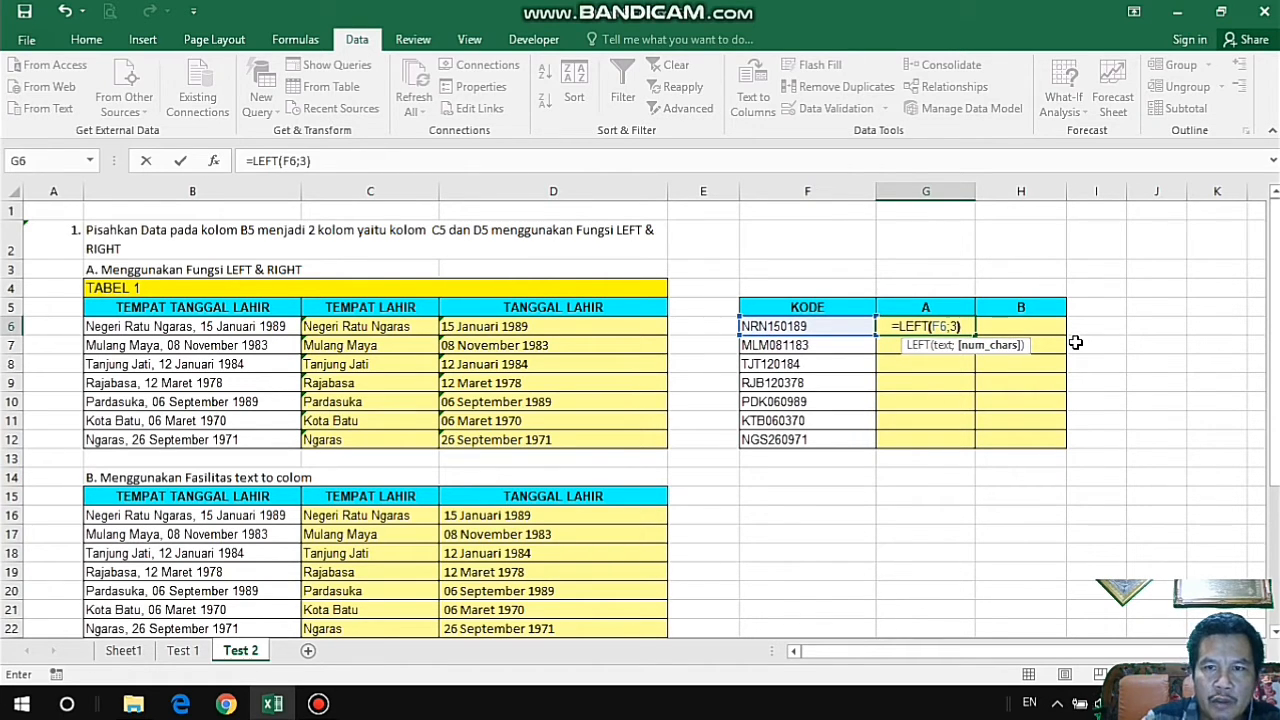
key("Return")
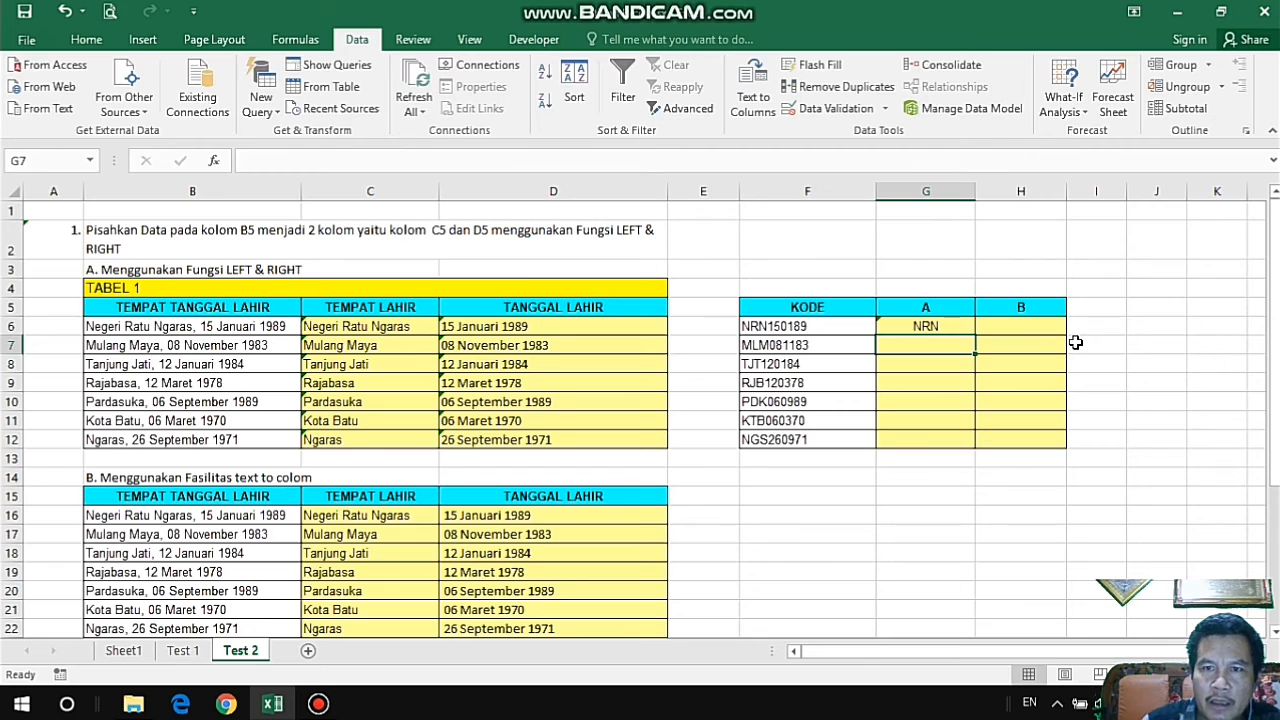
left_click(913, 328)
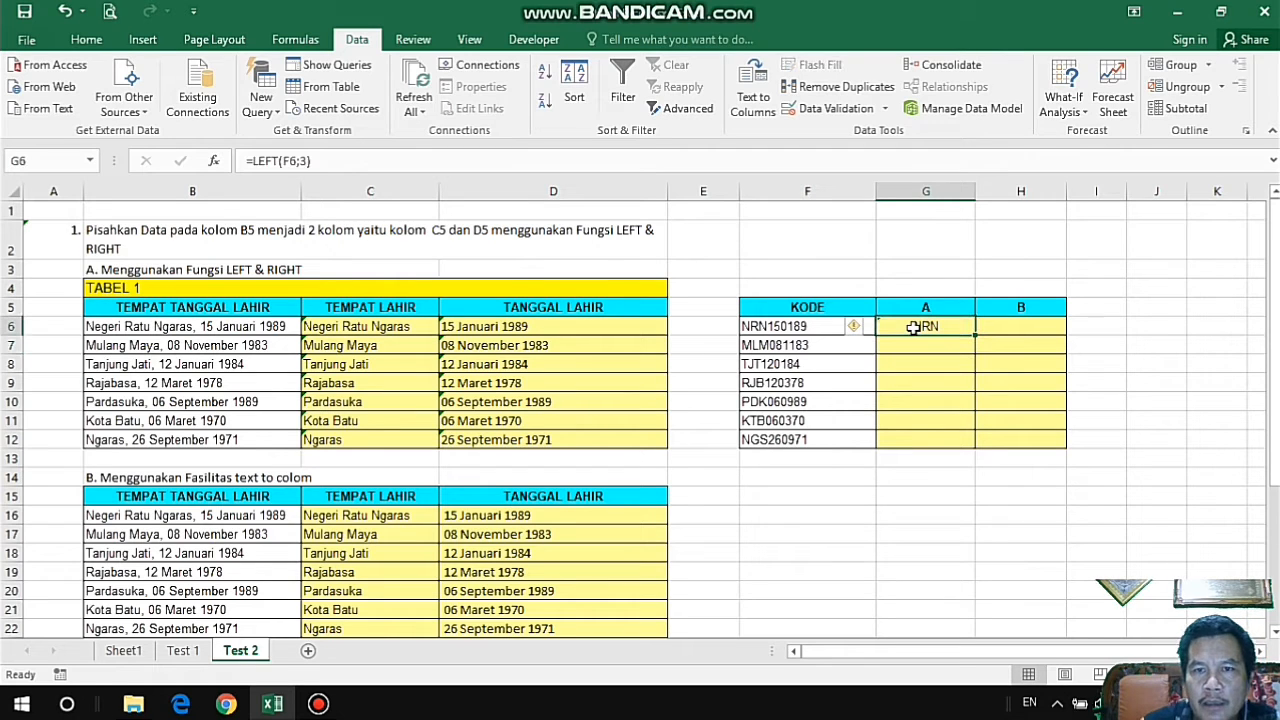
double_click(973, 336)
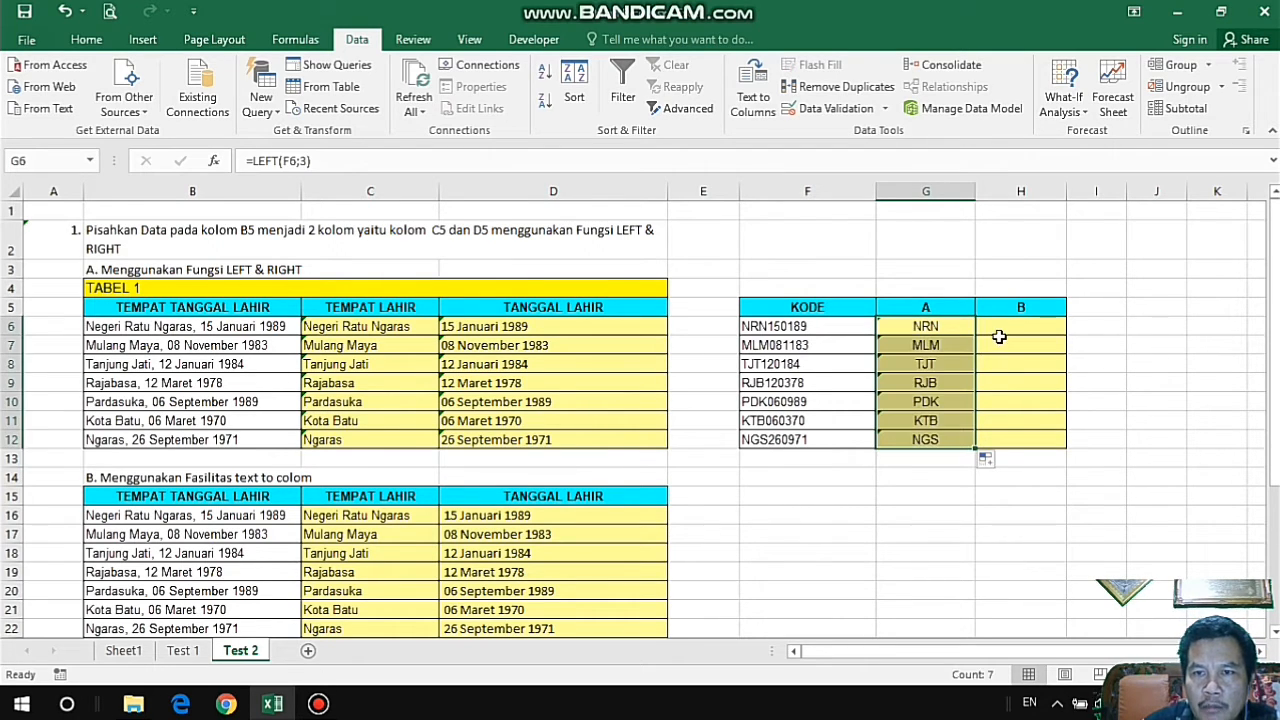
Enter =RIGHT(F6;6) in H6 to extract the last six characters of KODE, and fill the formula down to H12.
left_click(1002, 334)
type("=")
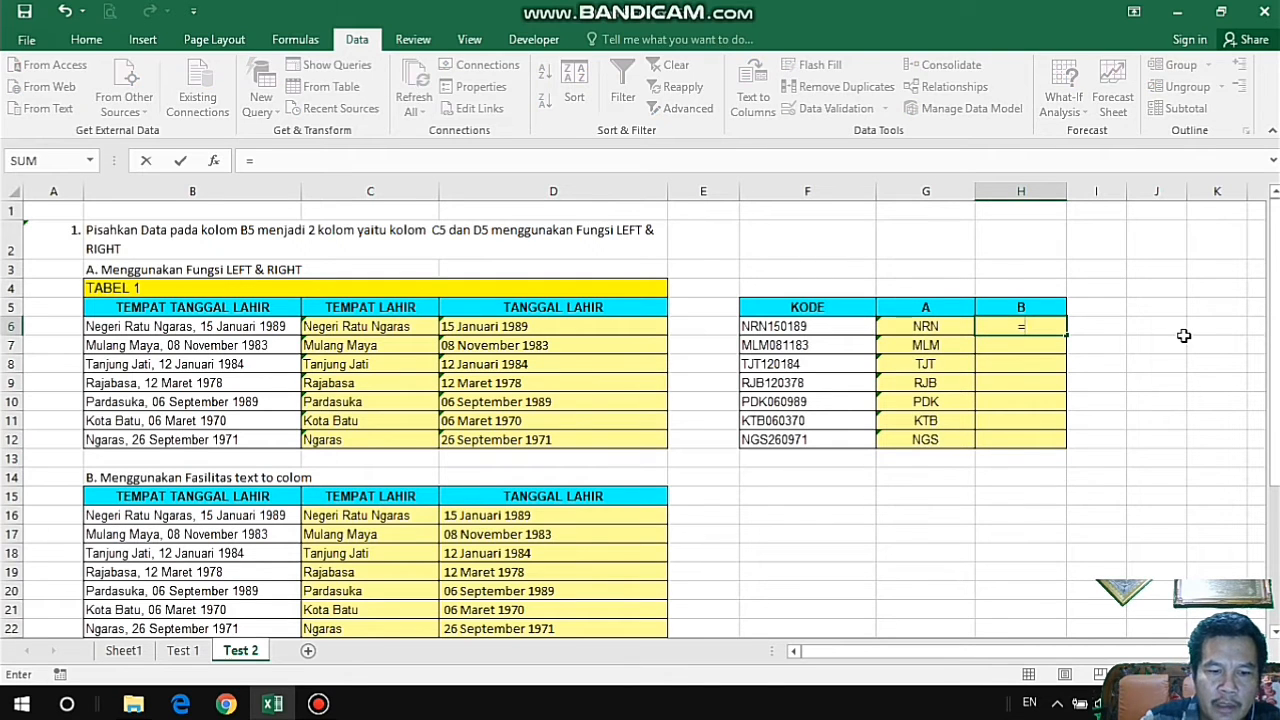
type("RIGHT(")
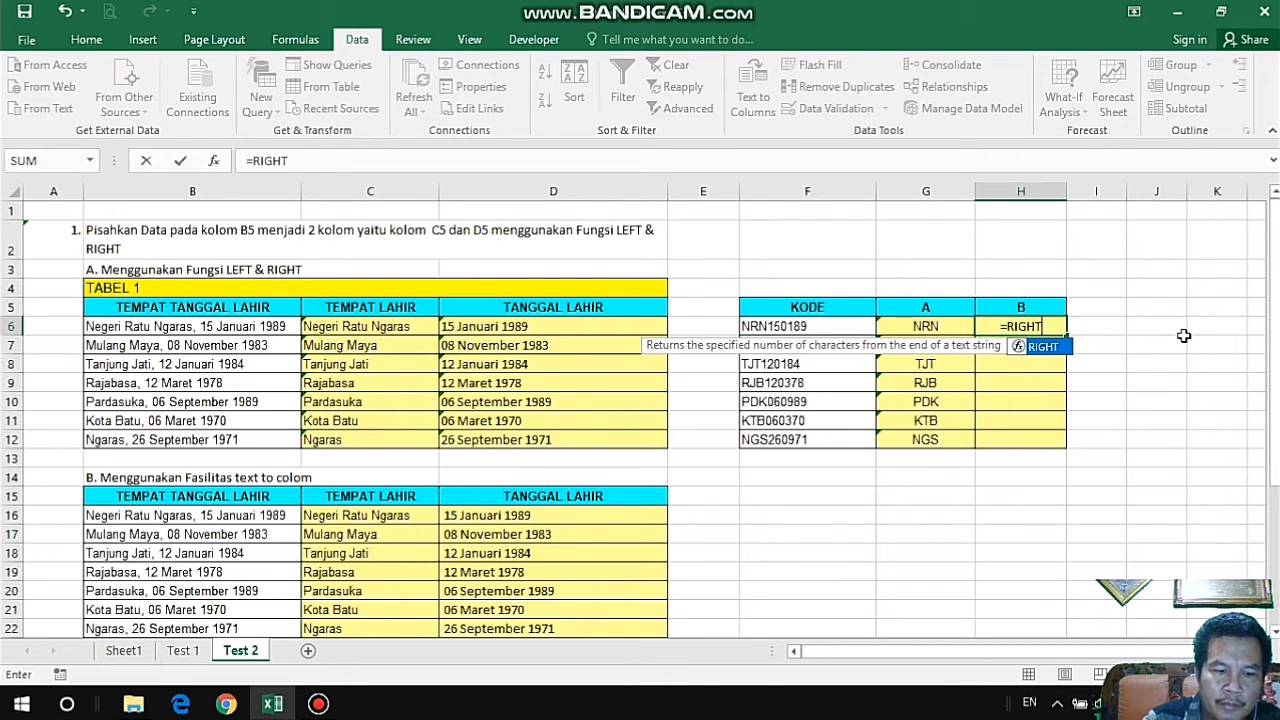
left_click(829, 325)
type(";")
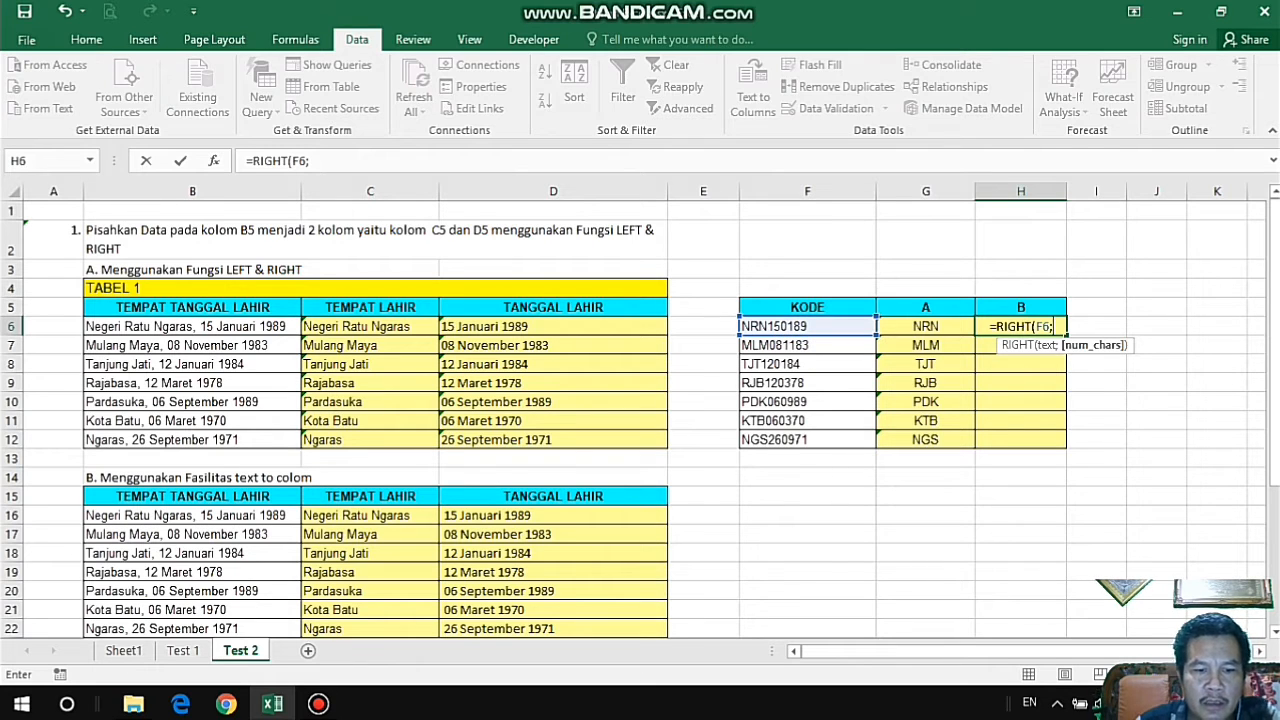
type("6)")
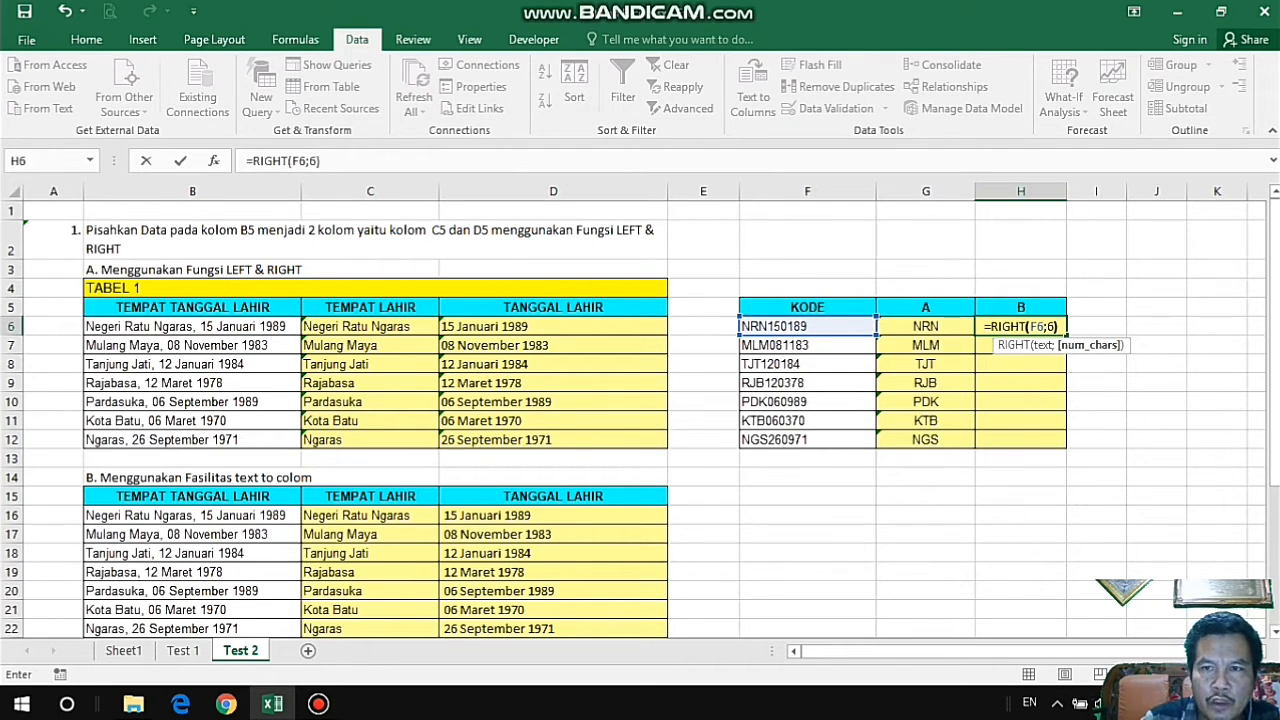
key("Return")
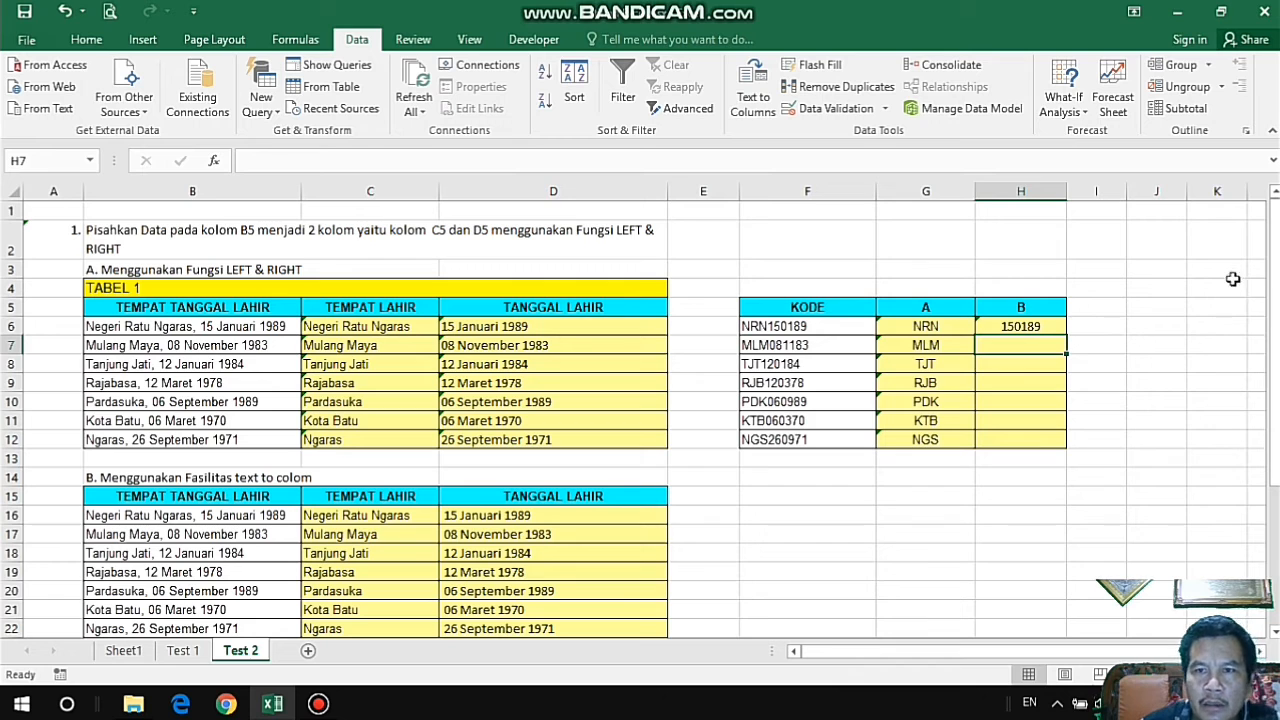
left_click(1048, 322)
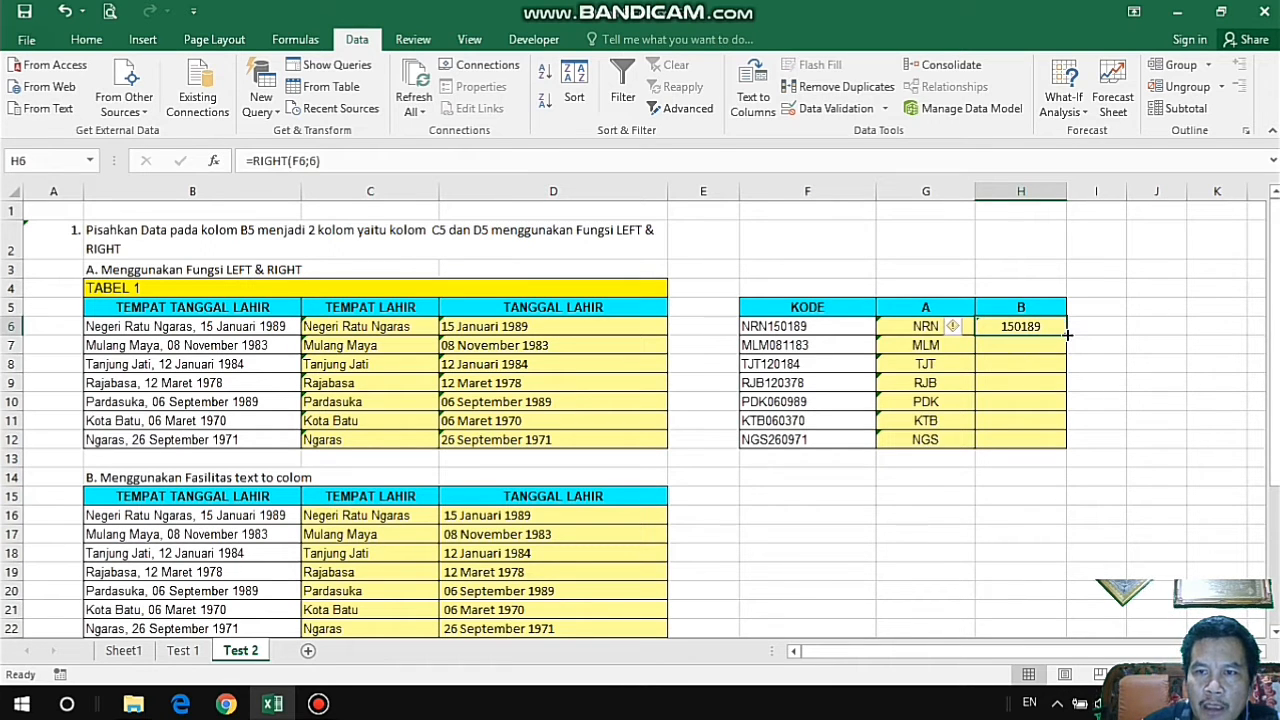
left_click_drag(1067, 335, 1068, 448)
Examine the TEMPAT LAHIR and TANGGAL LAHIR columns of TABEL 2 in the CONCATENATE section.
scroll(1120, 420, "down", 3)
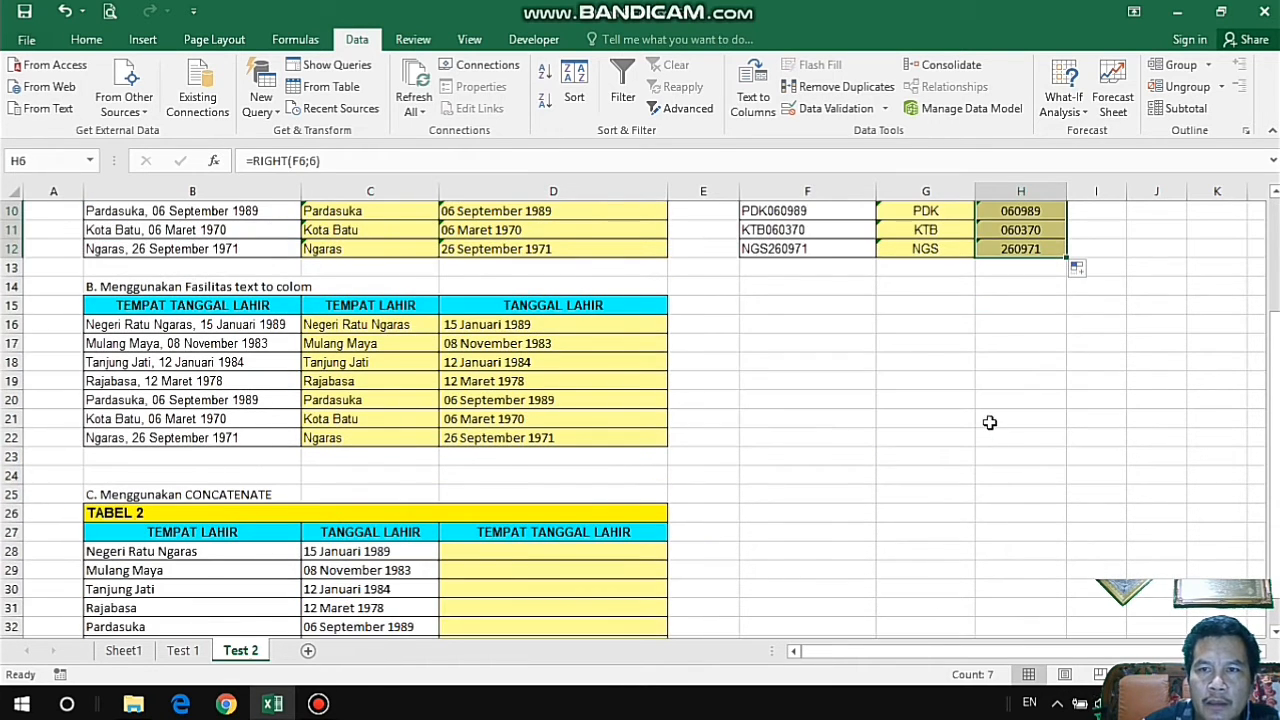
scroll(989, 422, "up", 3)
left_click(1134, 288)
scroll(824, 468, "down", 2)
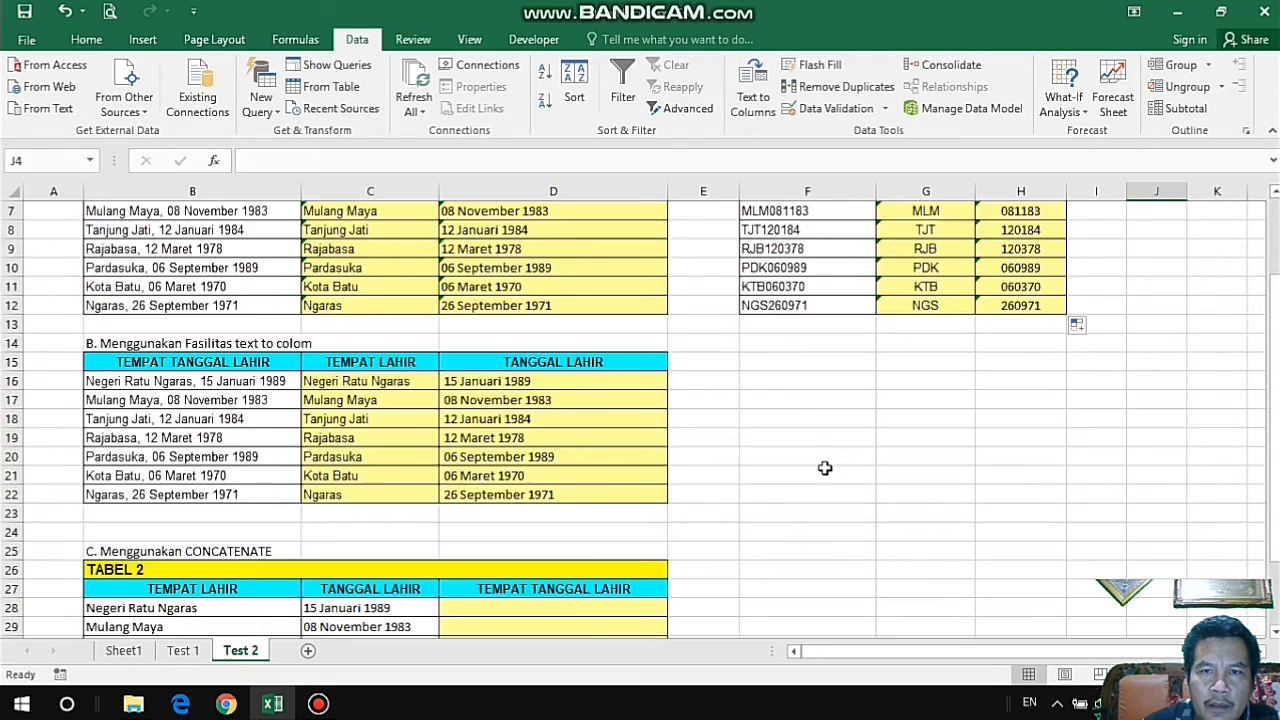
scroll(824, 468, "up", 2)
scroll(824, 468, "down", 7)
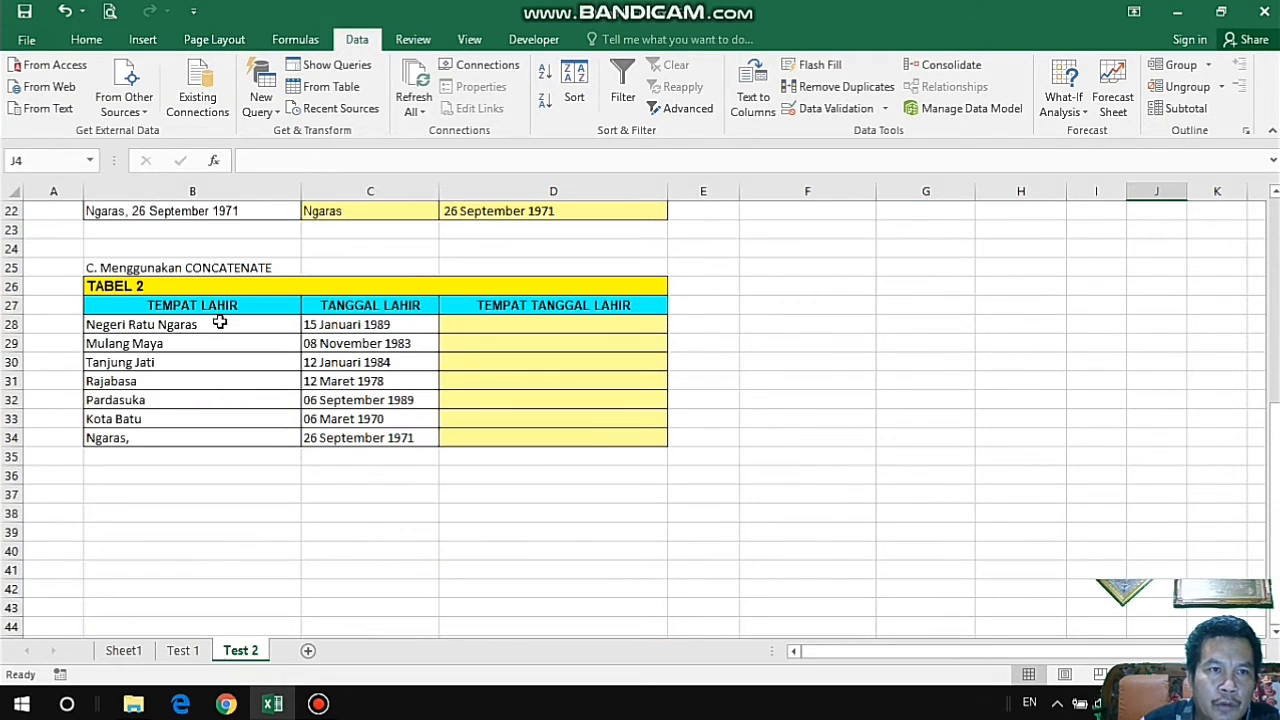
left_click(218, 305)
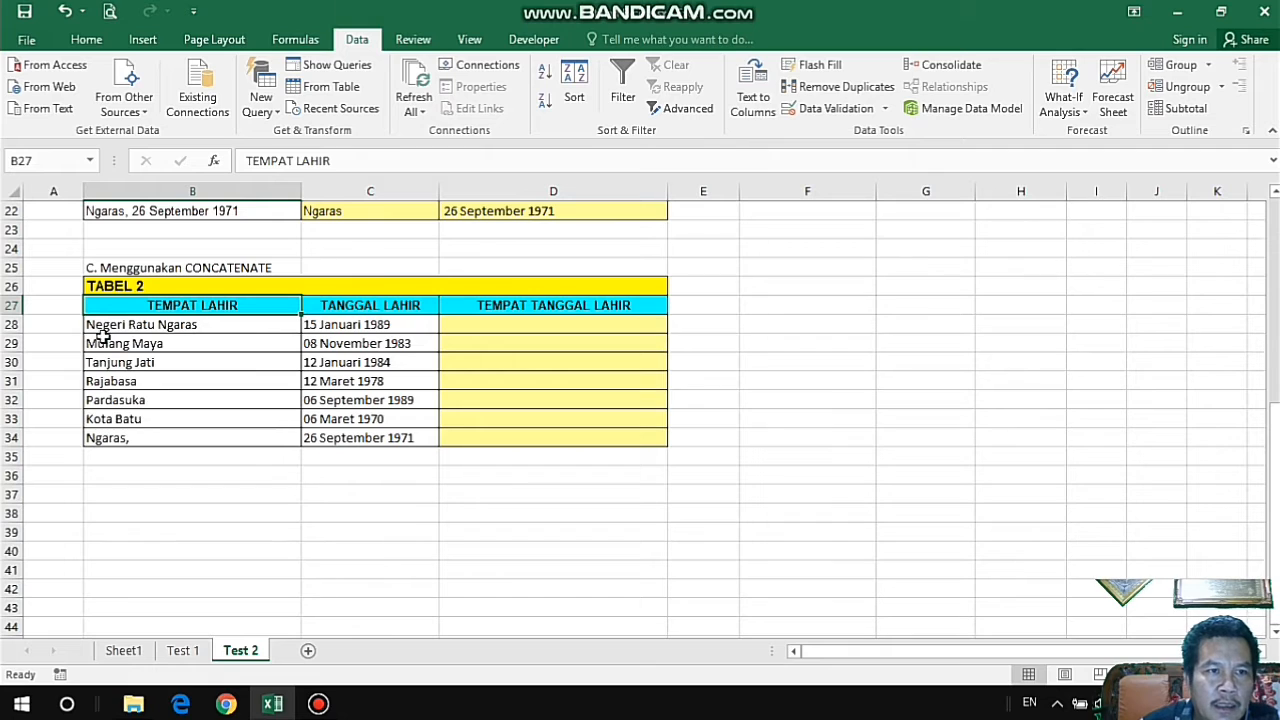
left_click_drag(118, 305, 333, 438)
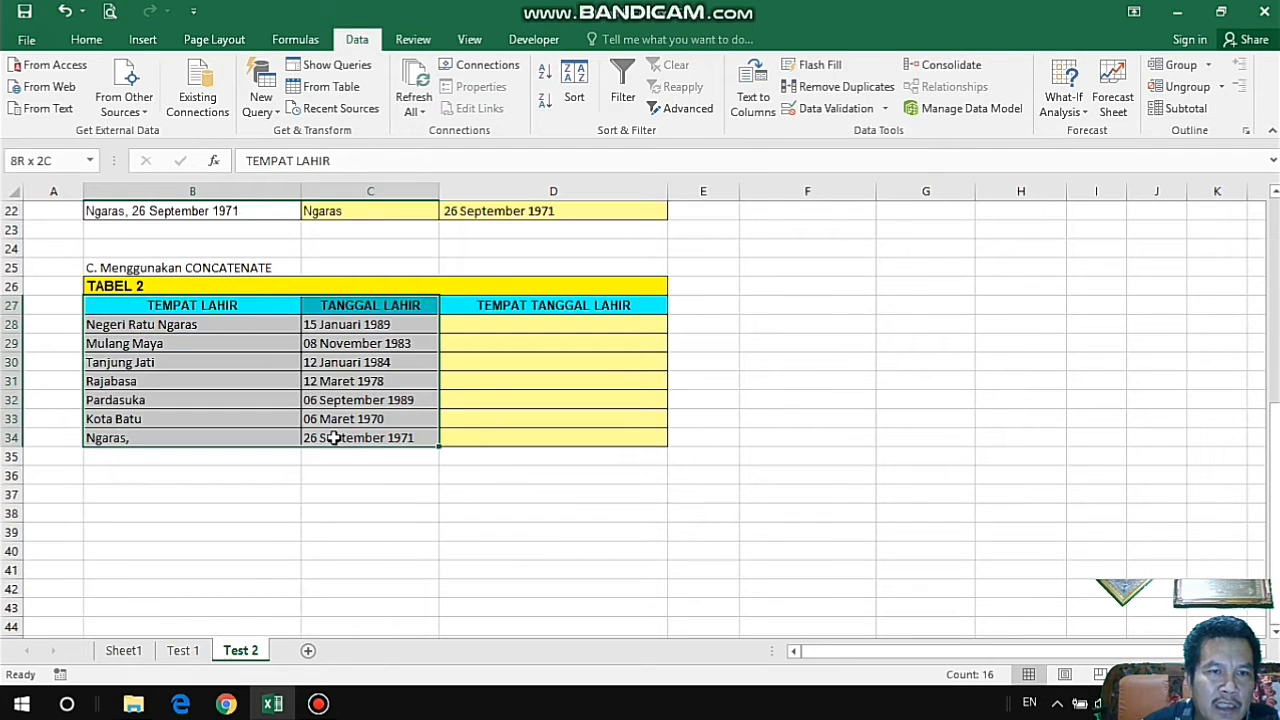
left_click(1050, 362)
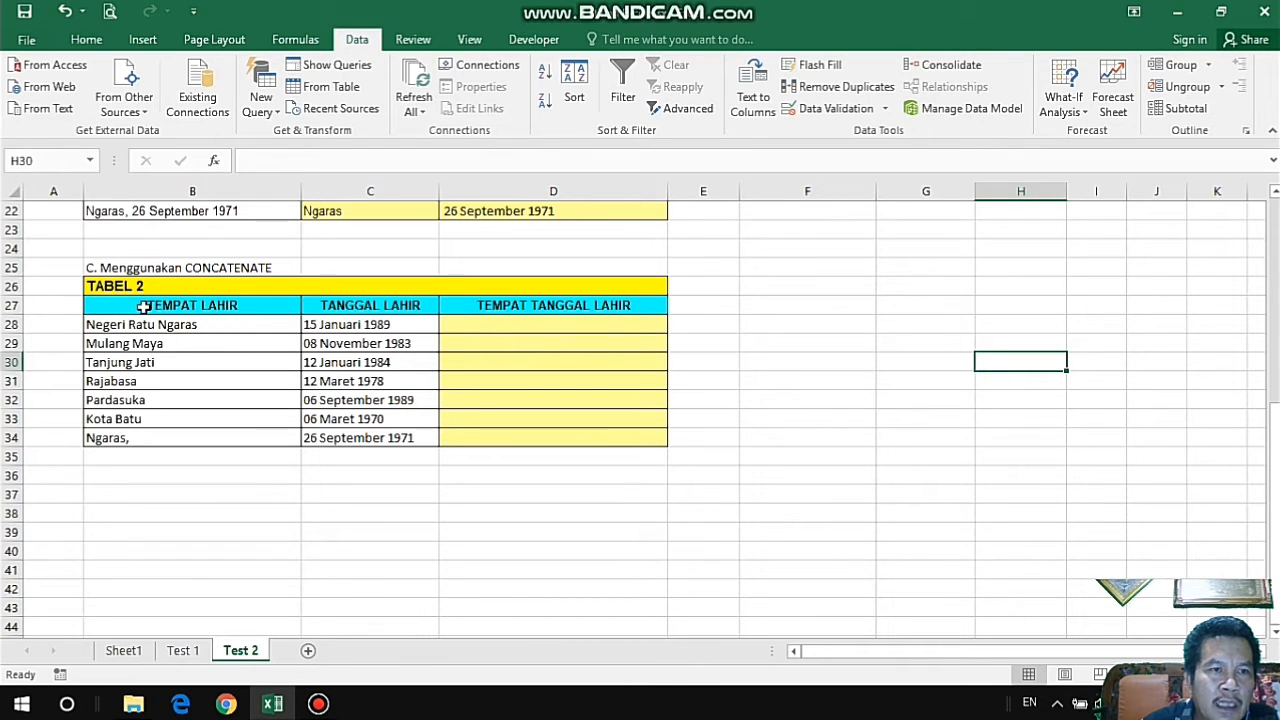
left_click_drag(183, 306, 320, 440)
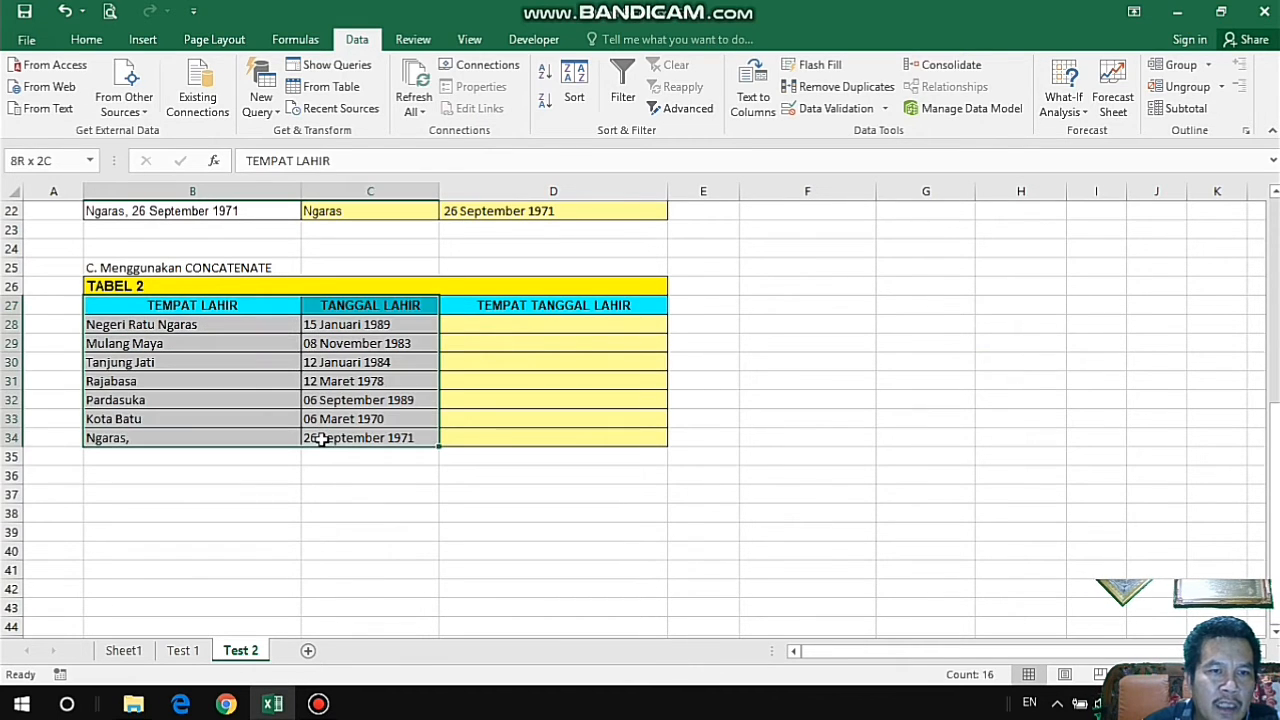
Enter =CONCATENATE(B28;C28) in D28 to join the birthplace and birth date in TABEL 2.
left_click(571, 322)
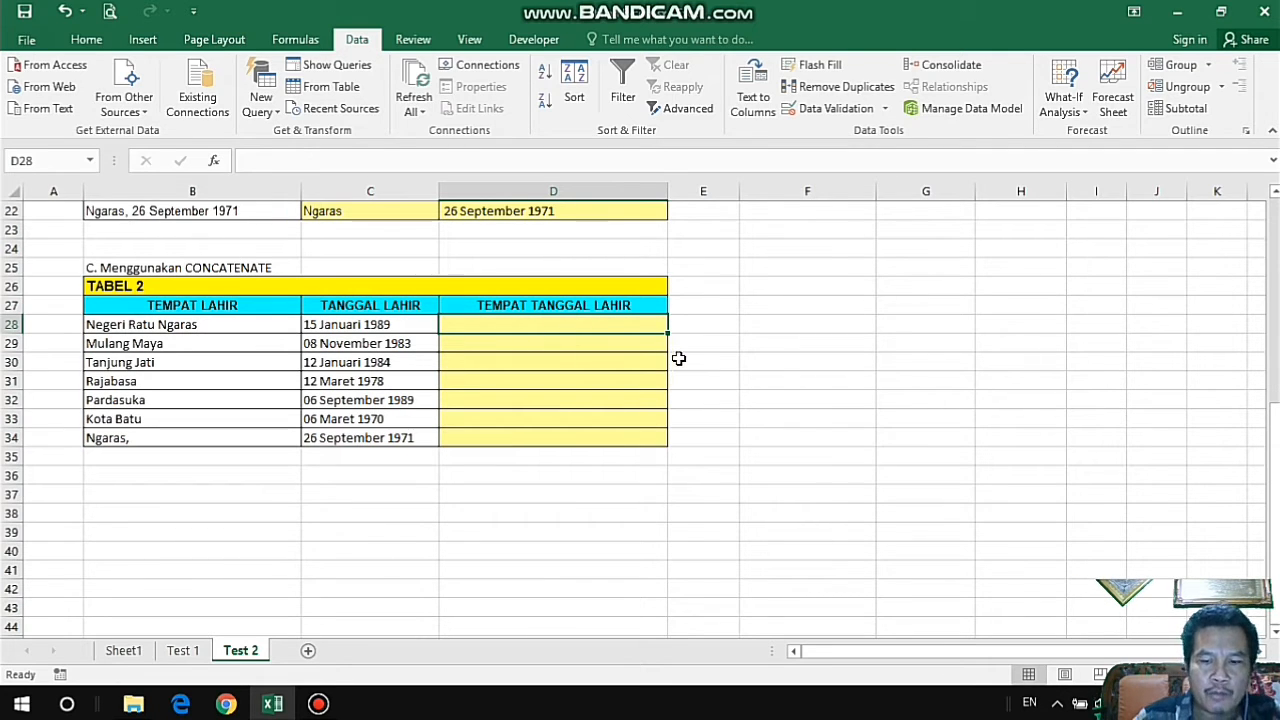
type("=CON")
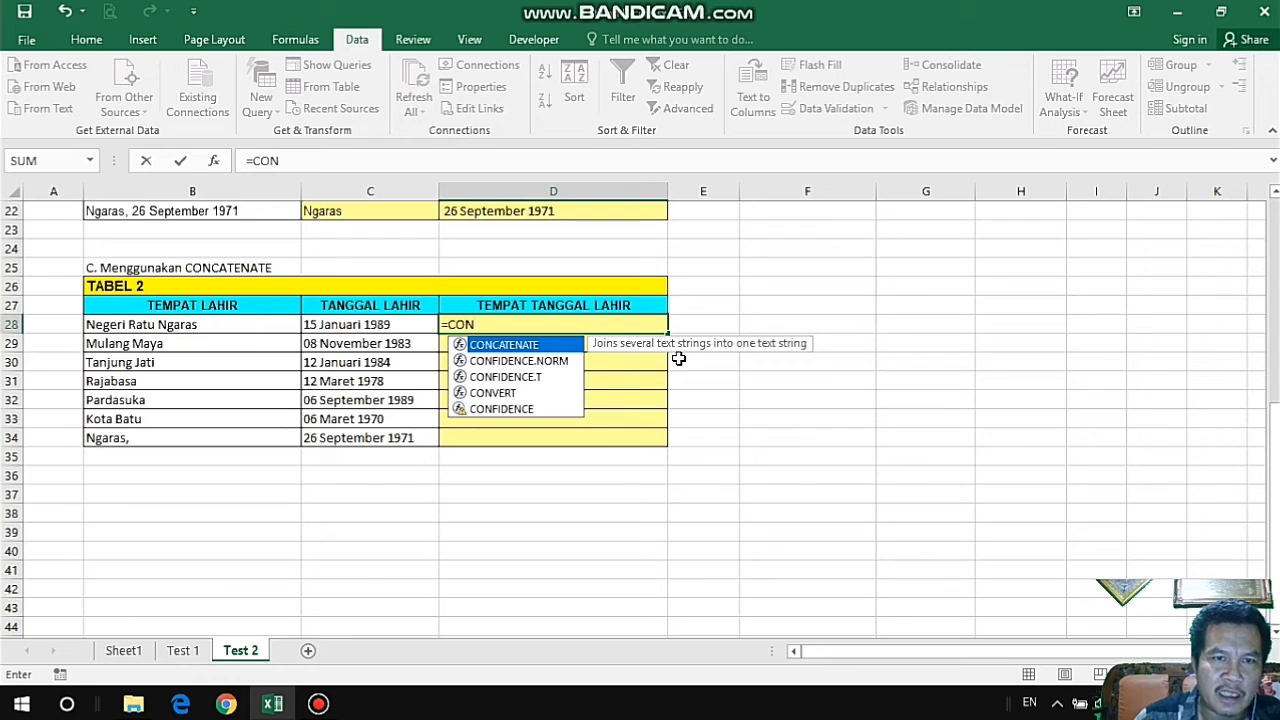
double_click(517, 346)
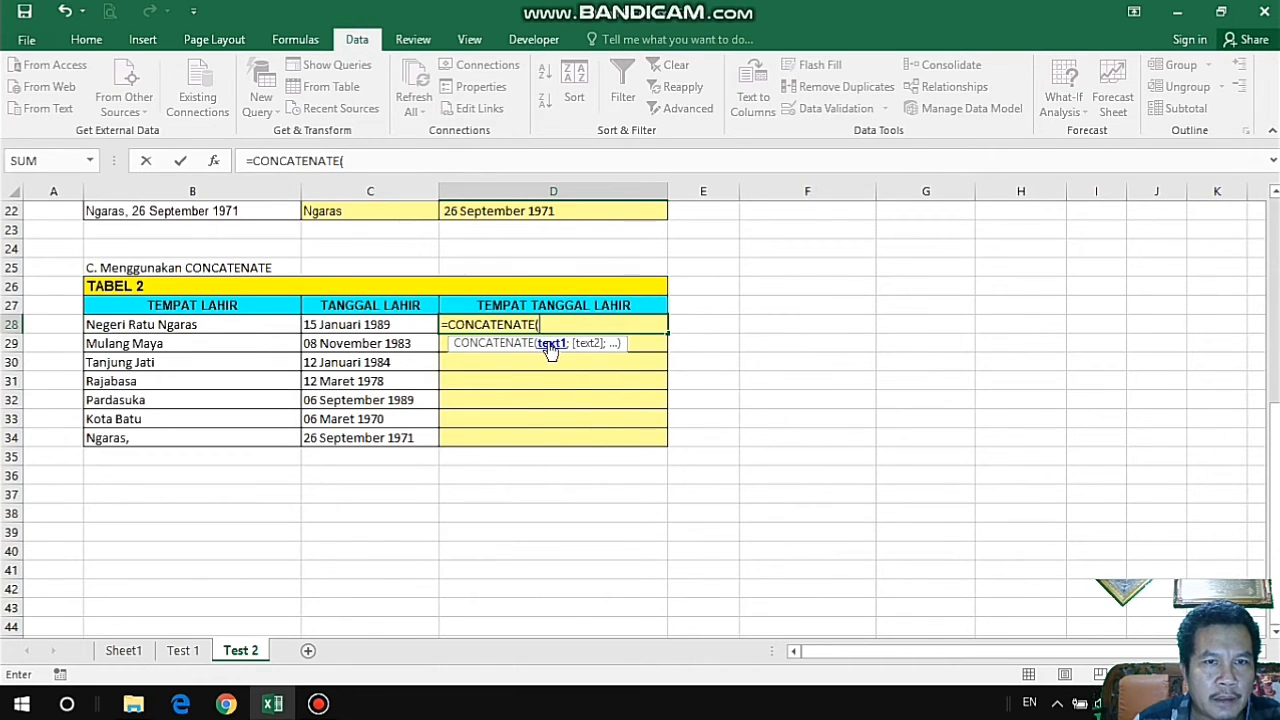
left_click(211, 326)
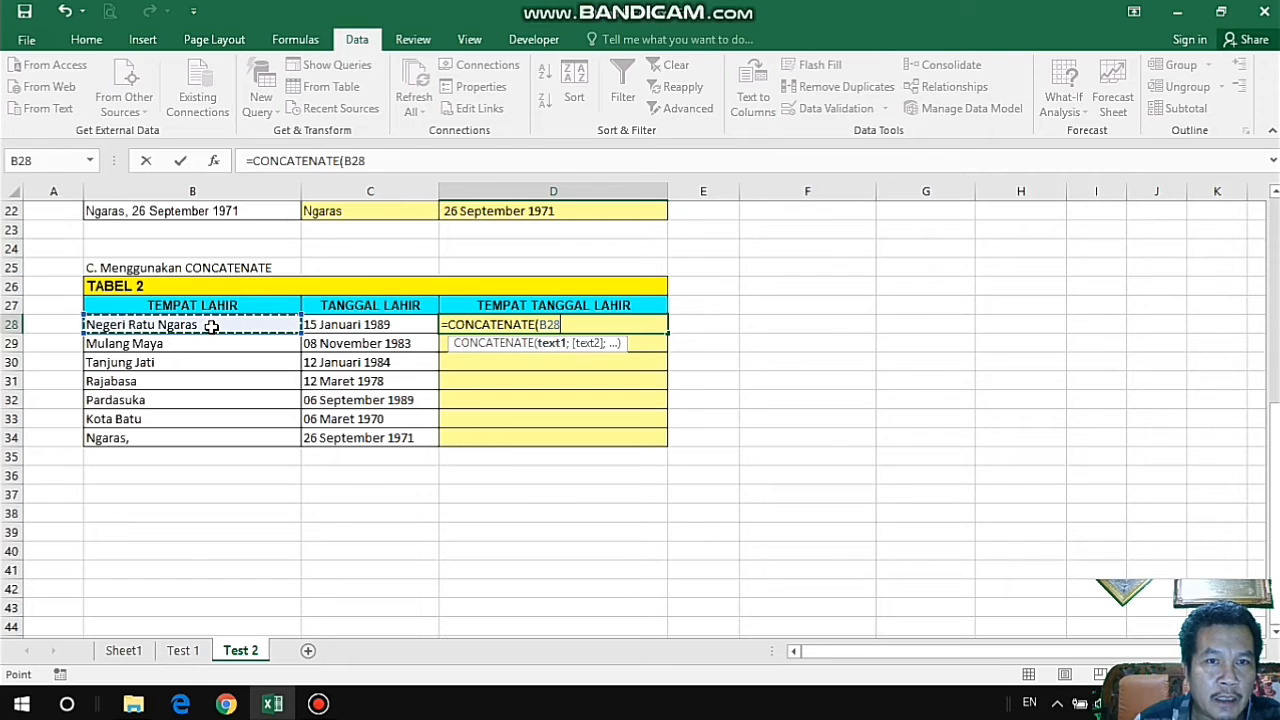
type(";")
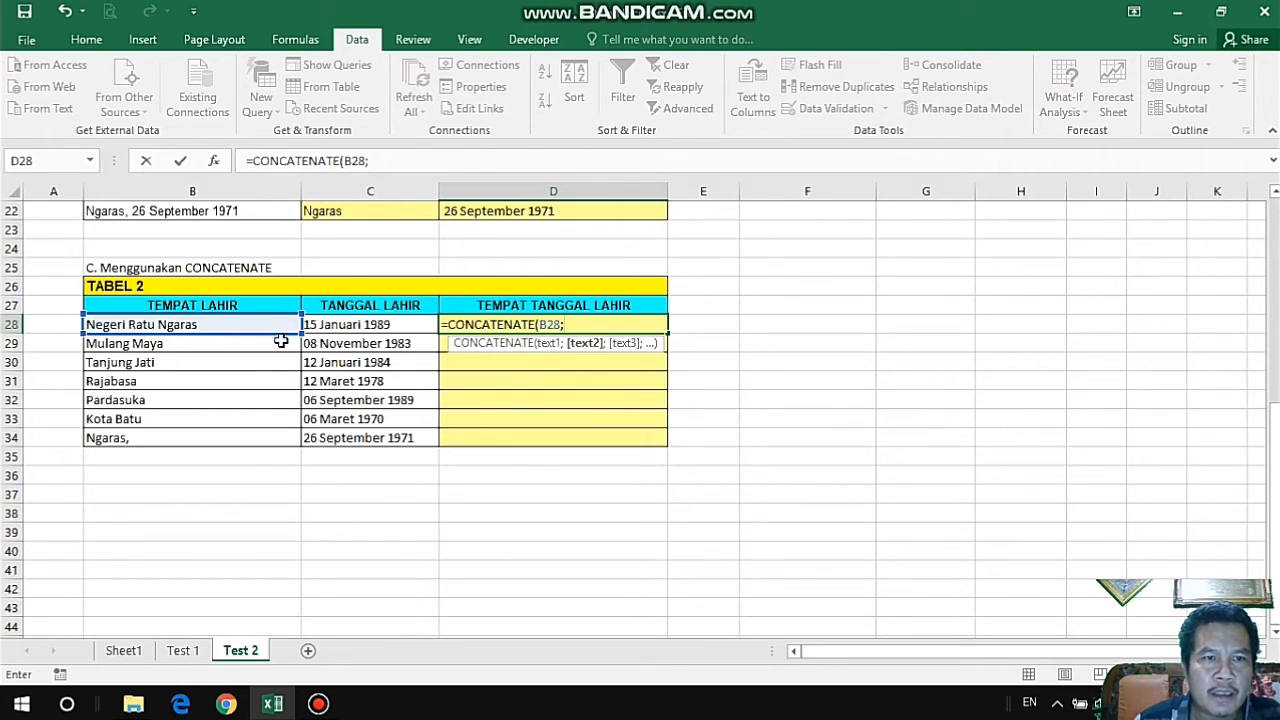
left_click(367, 325)
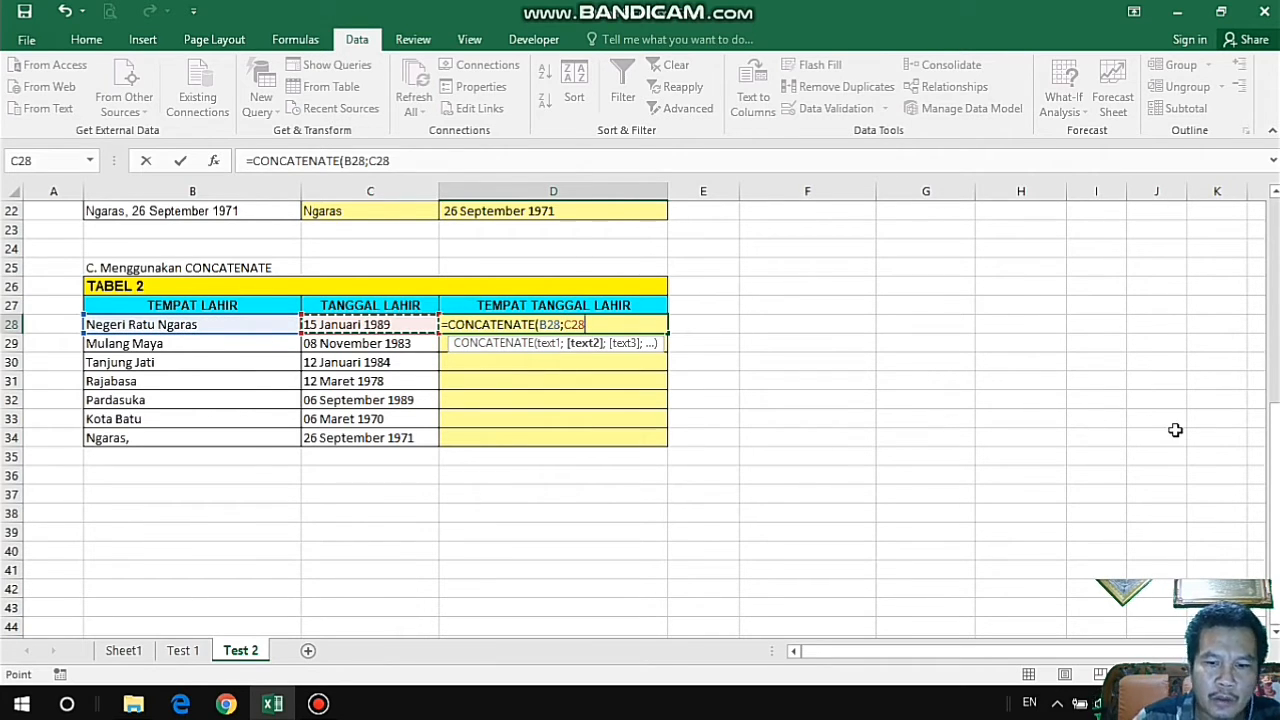
type(")")
key("Return")
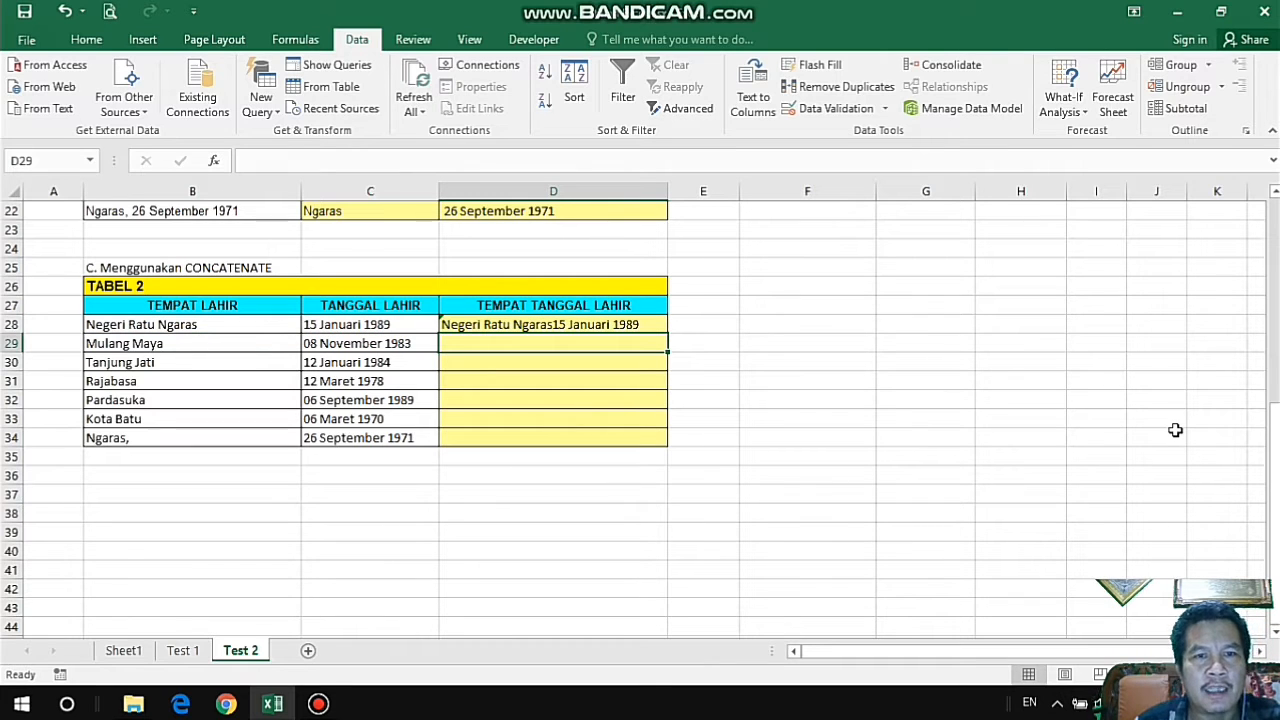
Insert a comma-and-space separator into the D28 formula so it reads =CONCATENATE(B28;", ";C28).
left_click(593, 326)
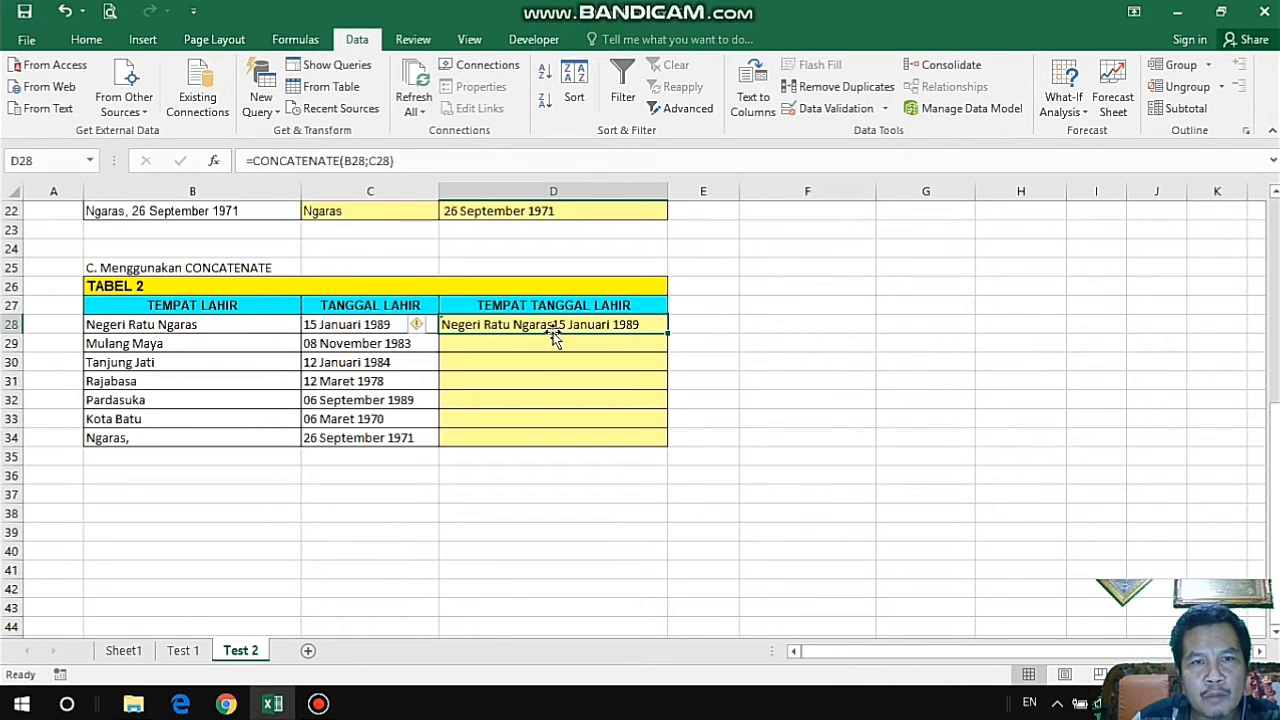
left_click(370, 162)
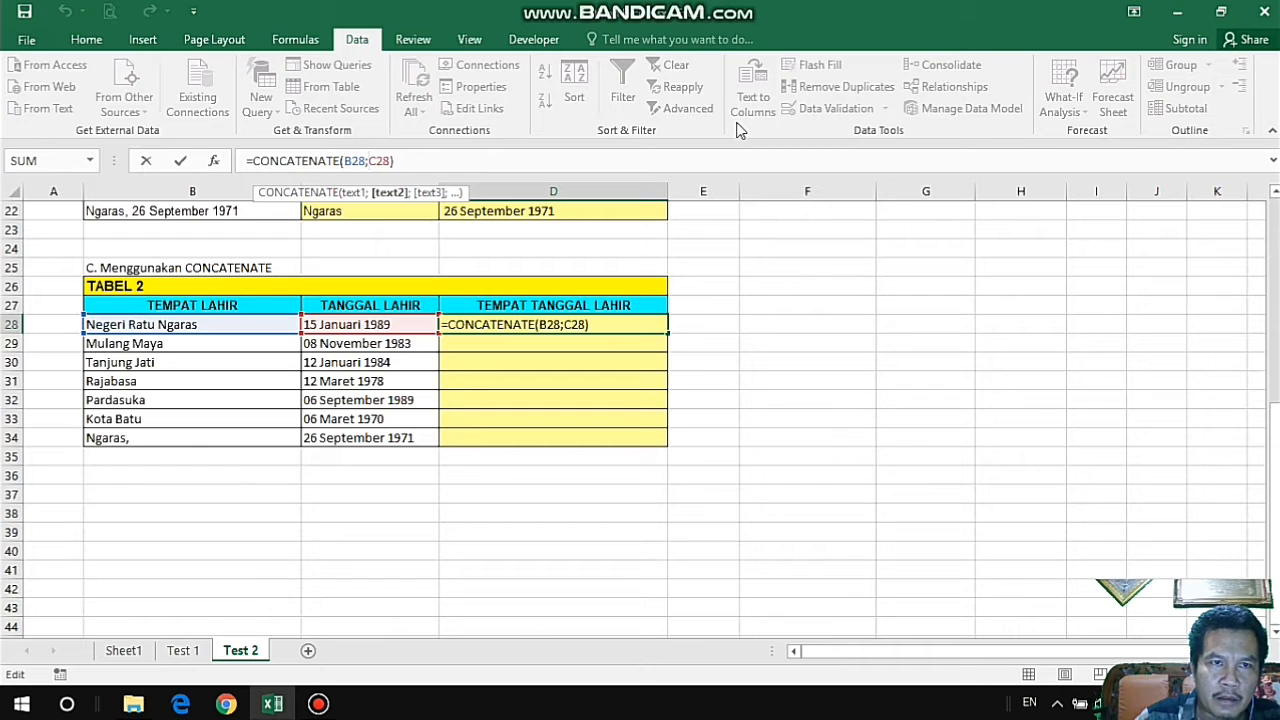
type("\"")
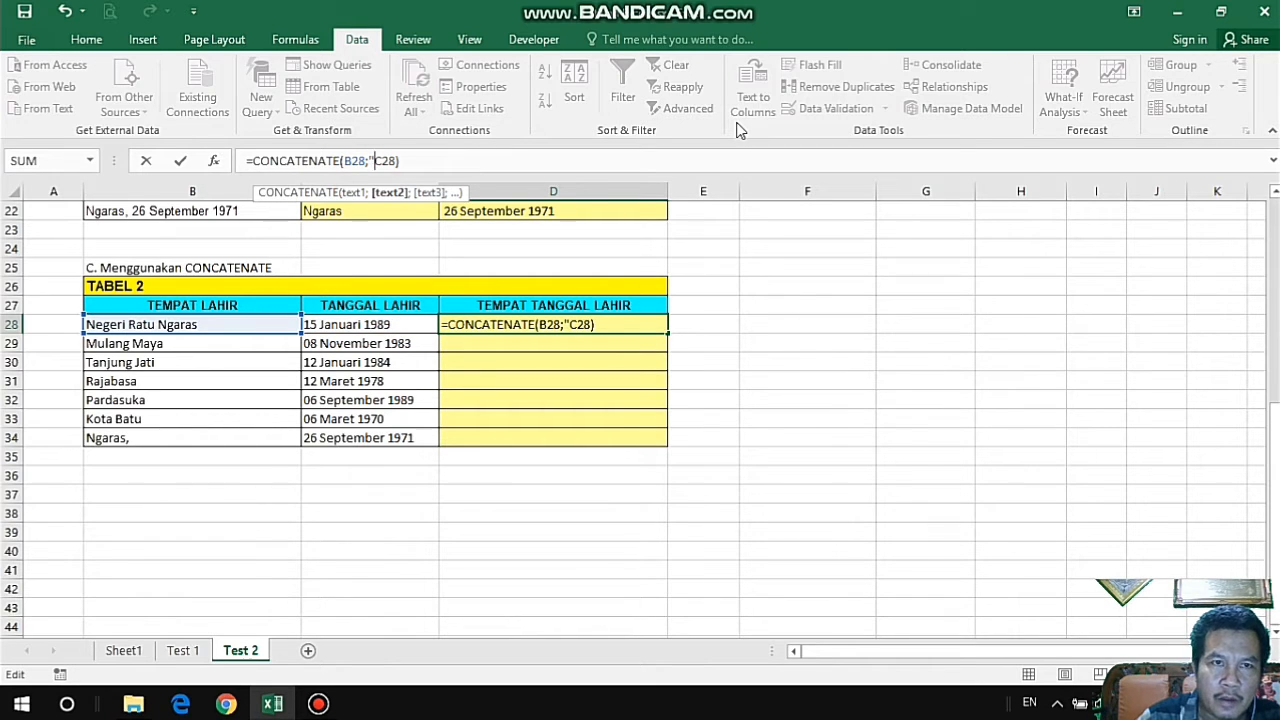
type(", ")
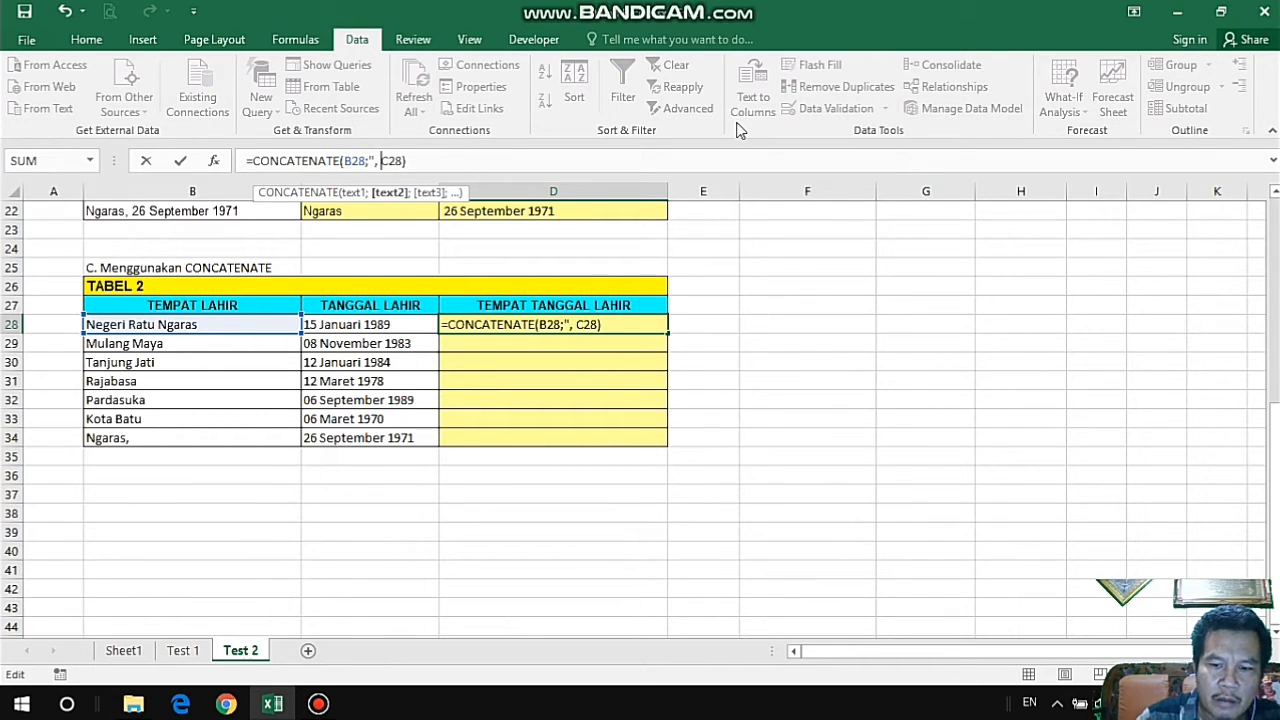
type("\"")
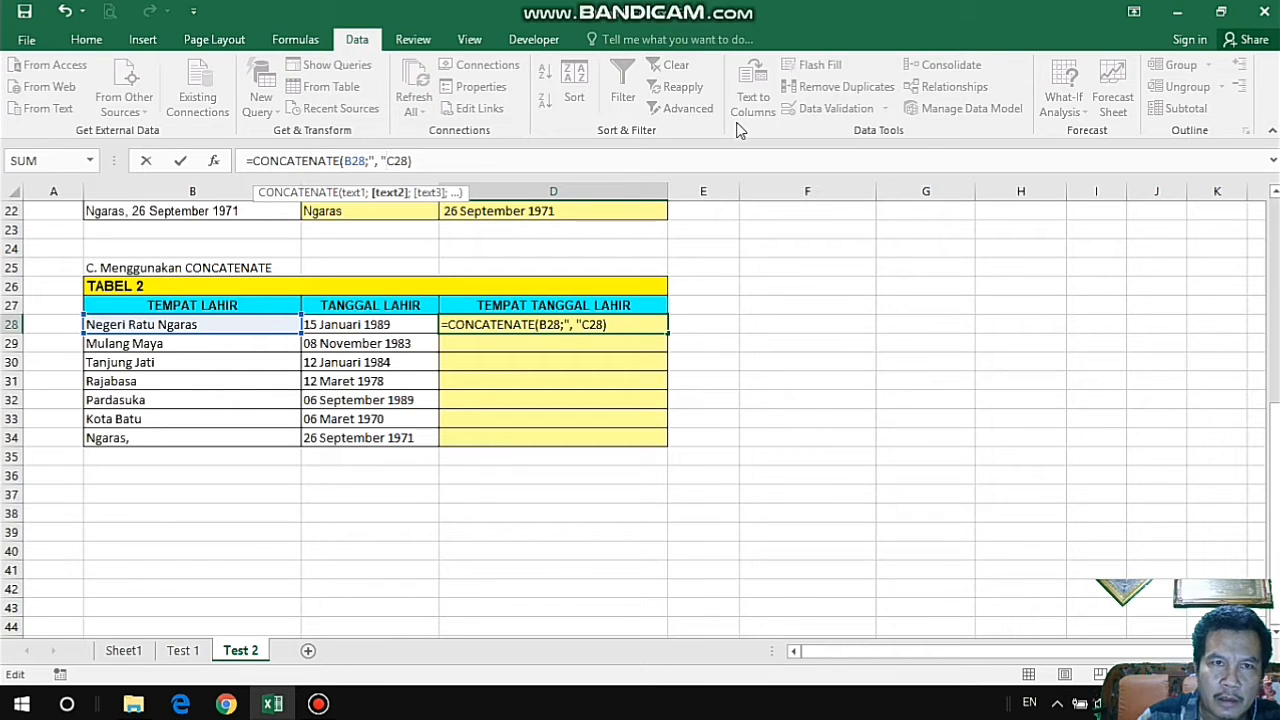
type(";")
key("Return")
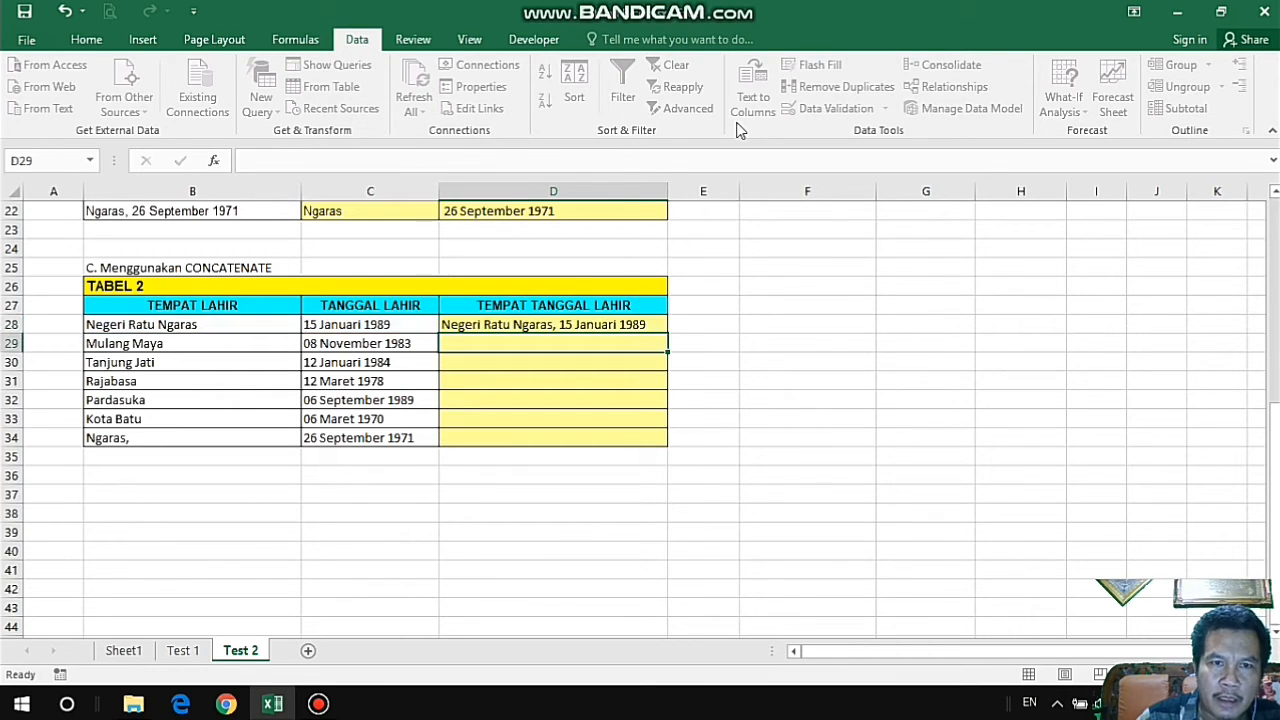
Fill the CONCATENATE formula in D28 down the TEMPAT TANGGAL LAHIR column of TABEL 2.
left_click(640, 324)
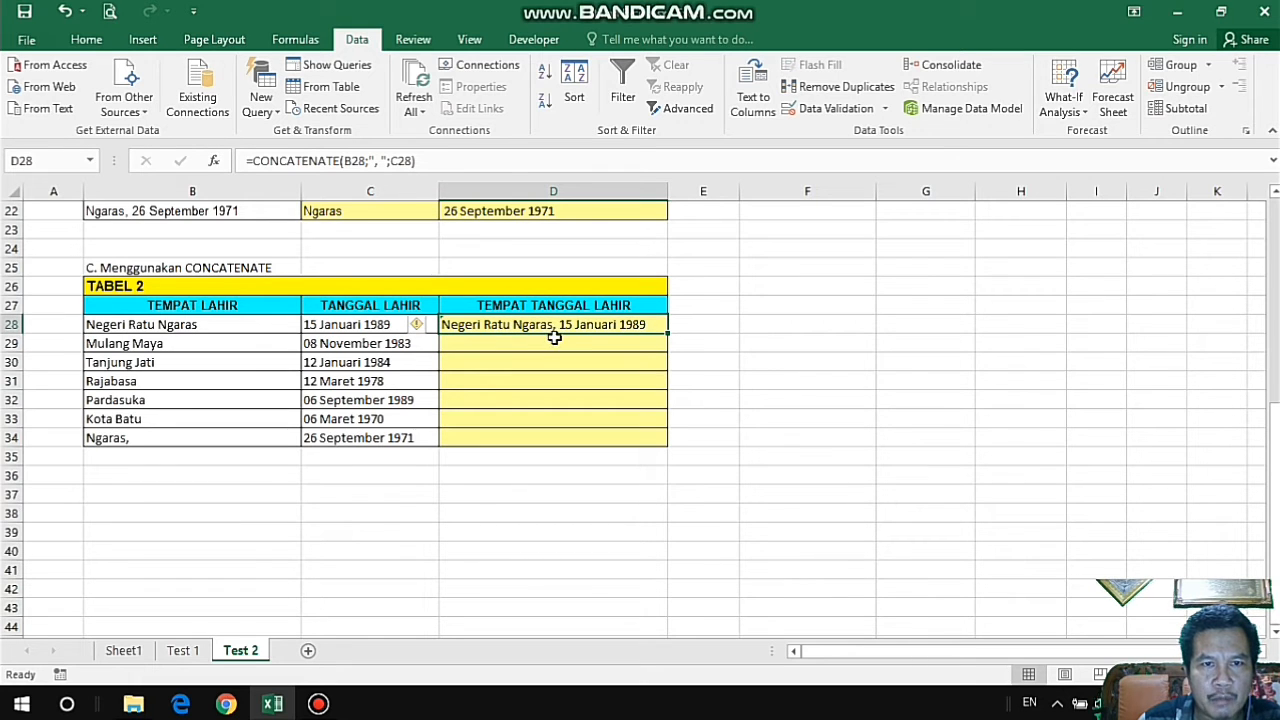
left_click_drag(667, 335, 667, 335)
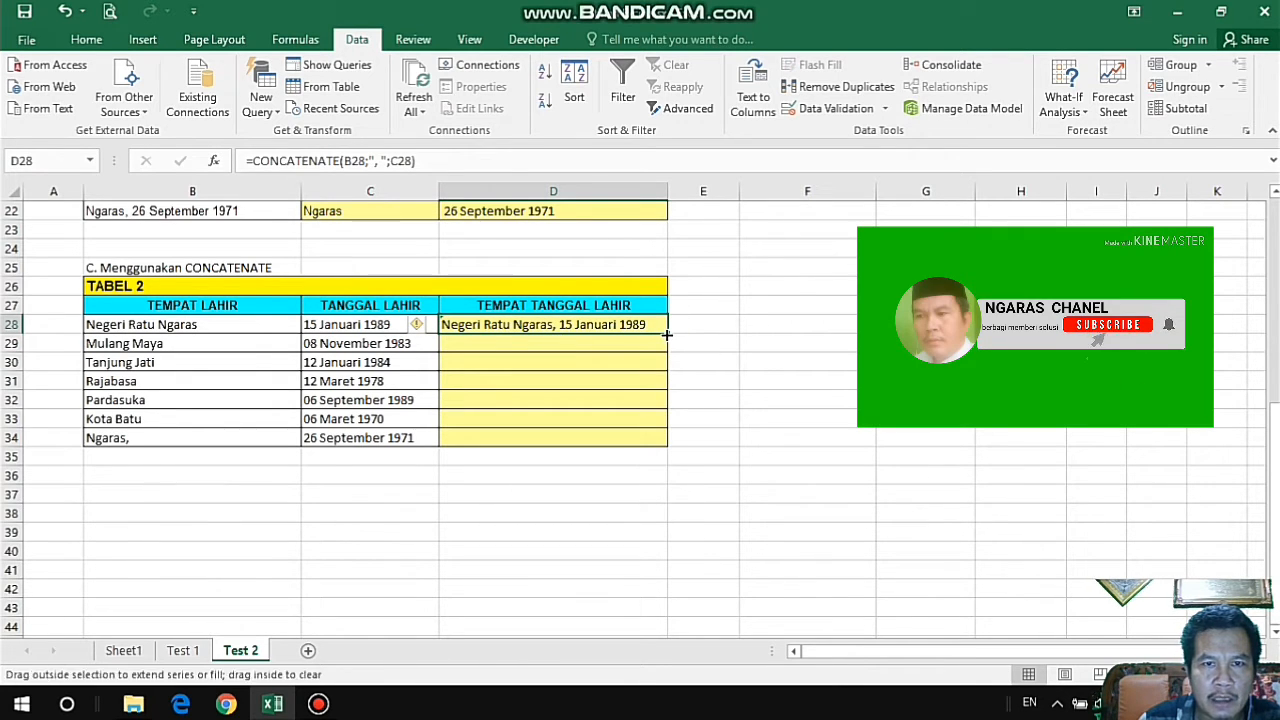
double_click(667, 335)
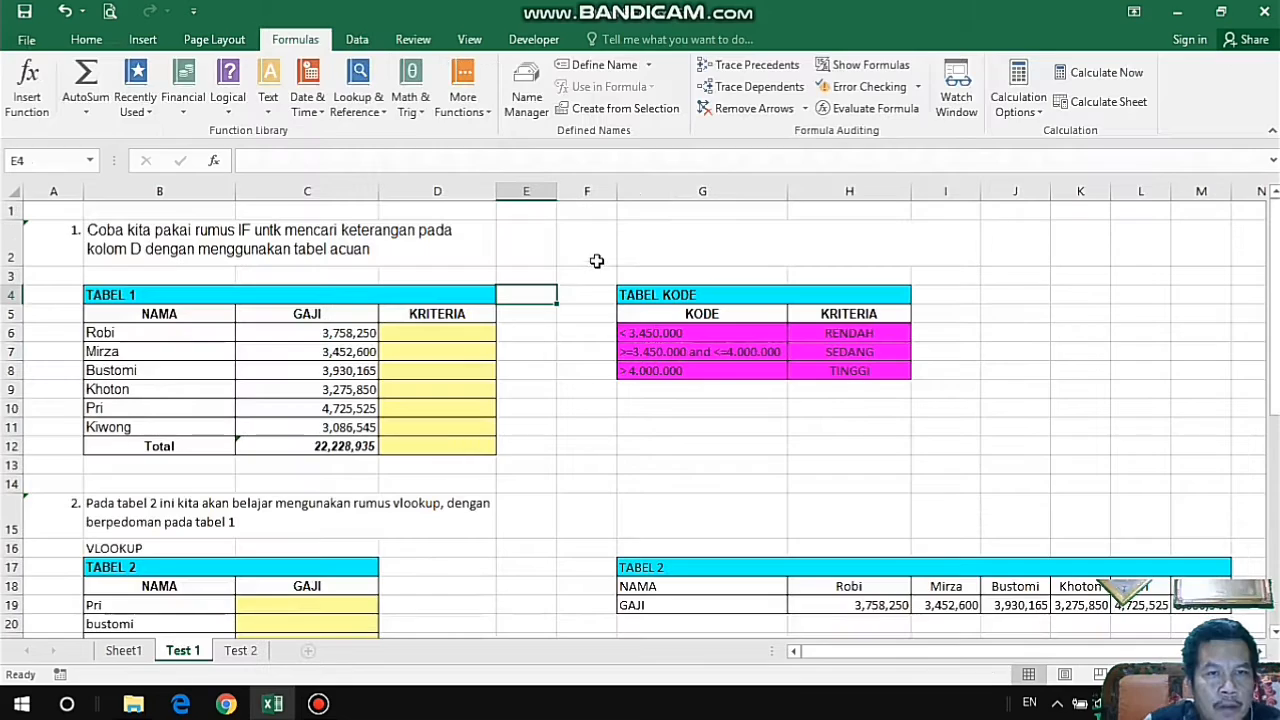
Examine the IF exercise instruction on sheet Test 1 and the NAMA, GAJI and KRITERIA cells of TABEL 1.
left_click(575, 272)
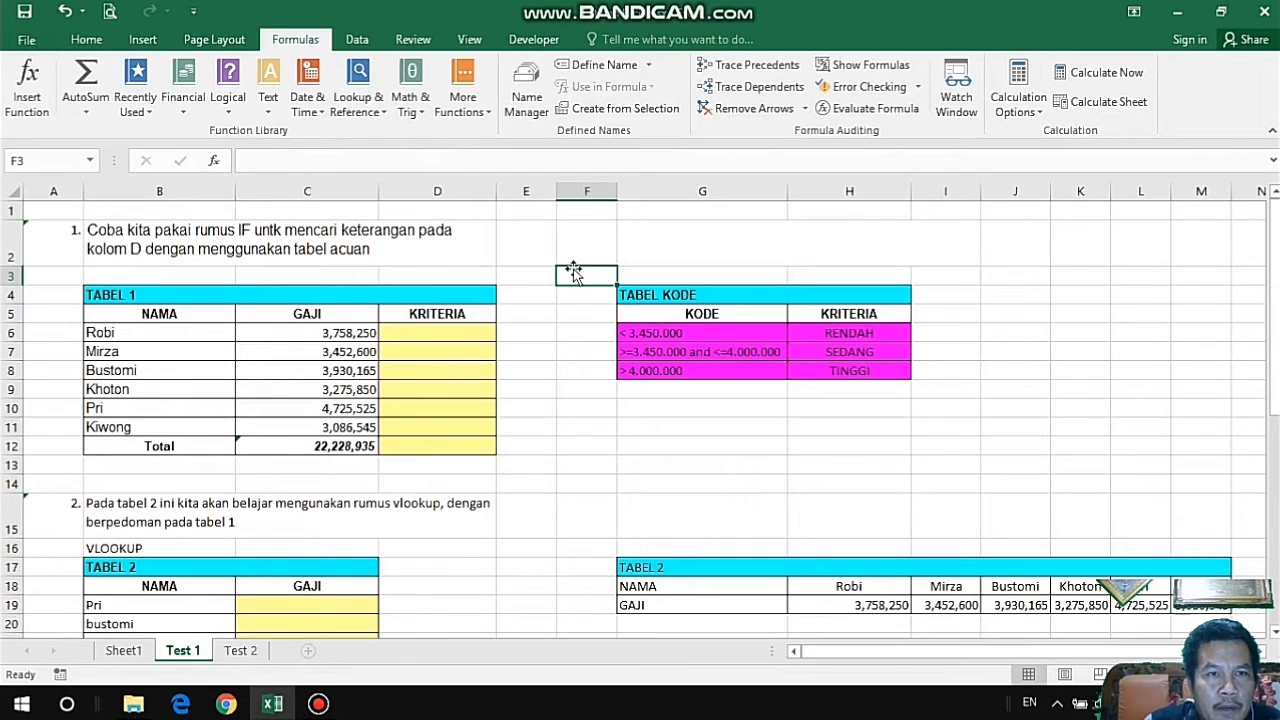
left_click(465, 243)
left_click(520, 243)
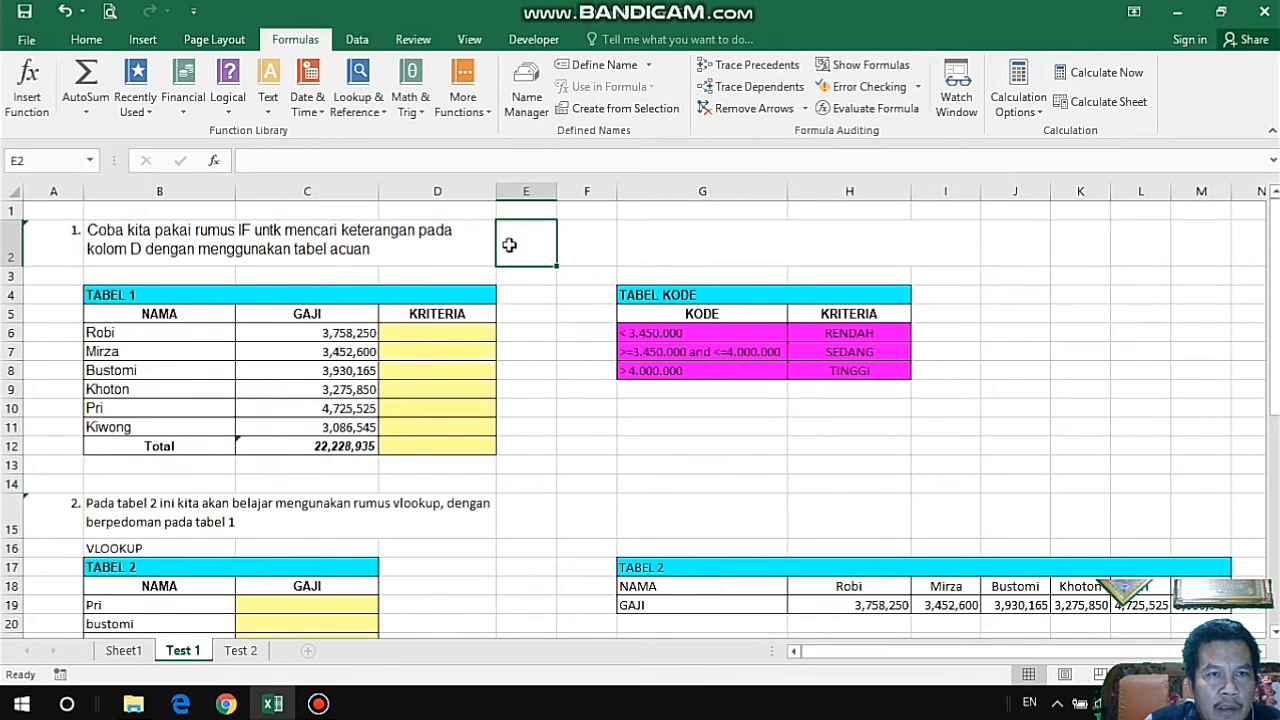
left_click(367, 247)
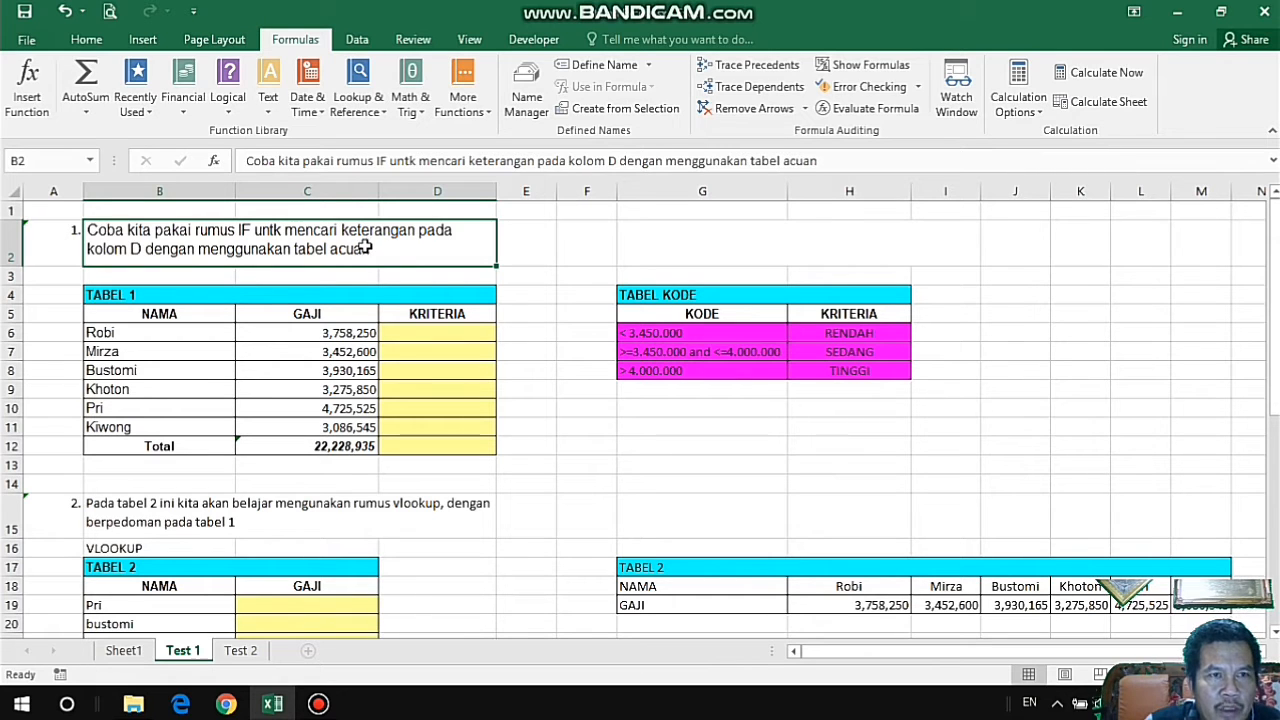
left_click(462, 334)
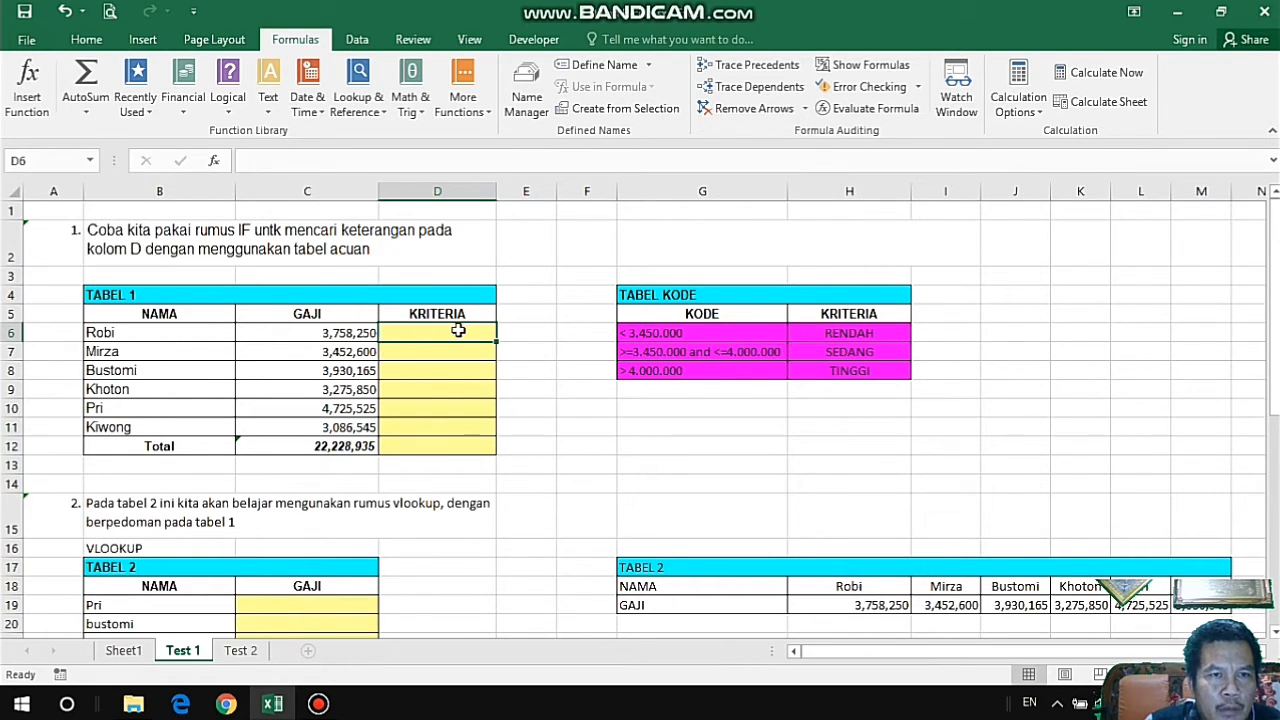
left_click(132, 333)
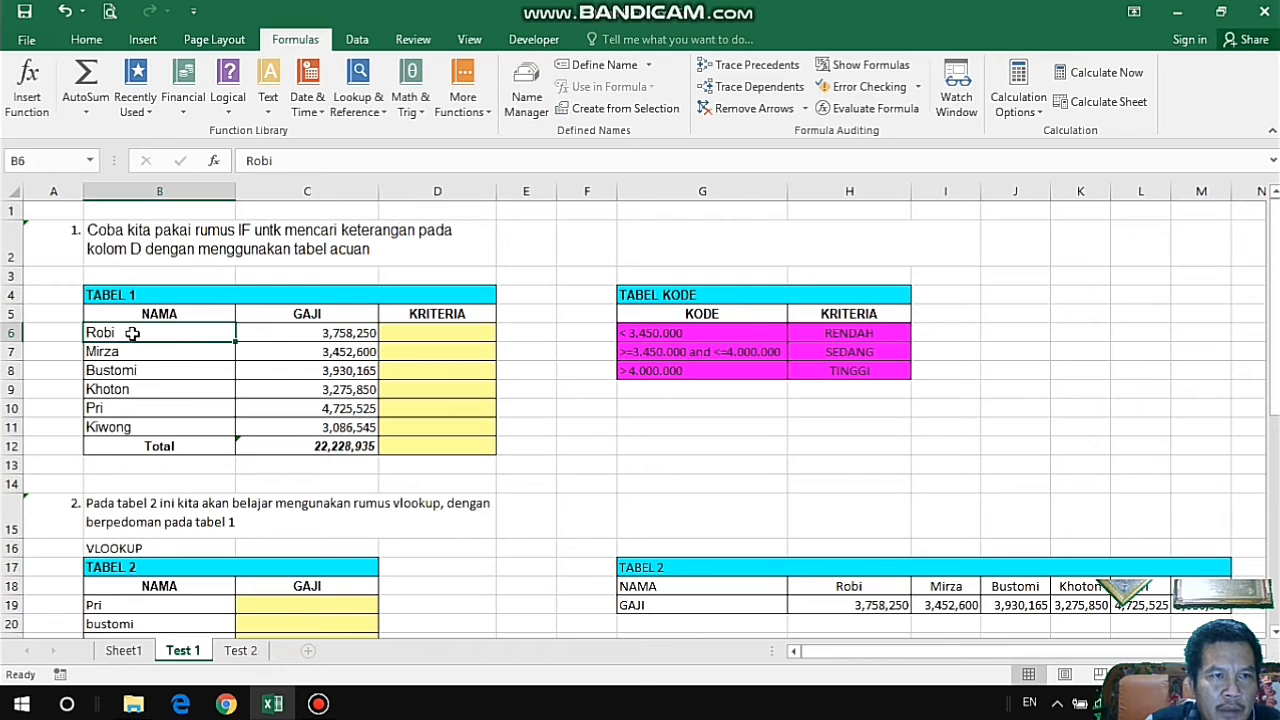
left_click_drag(132, 333, 443, 423)
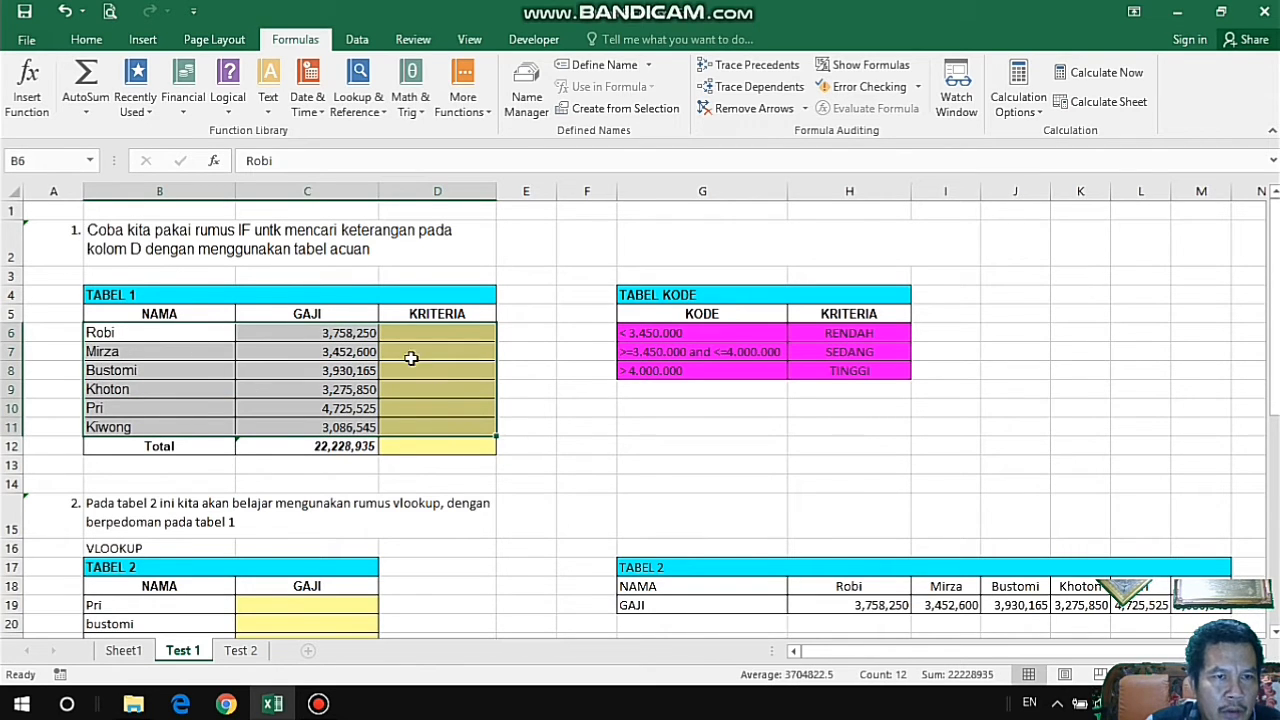
Examine the KRITERIA and GAJI columns of TABEL 1 together with the salary ranges and criteria in TABEL KODE.
left_click(531, 332)
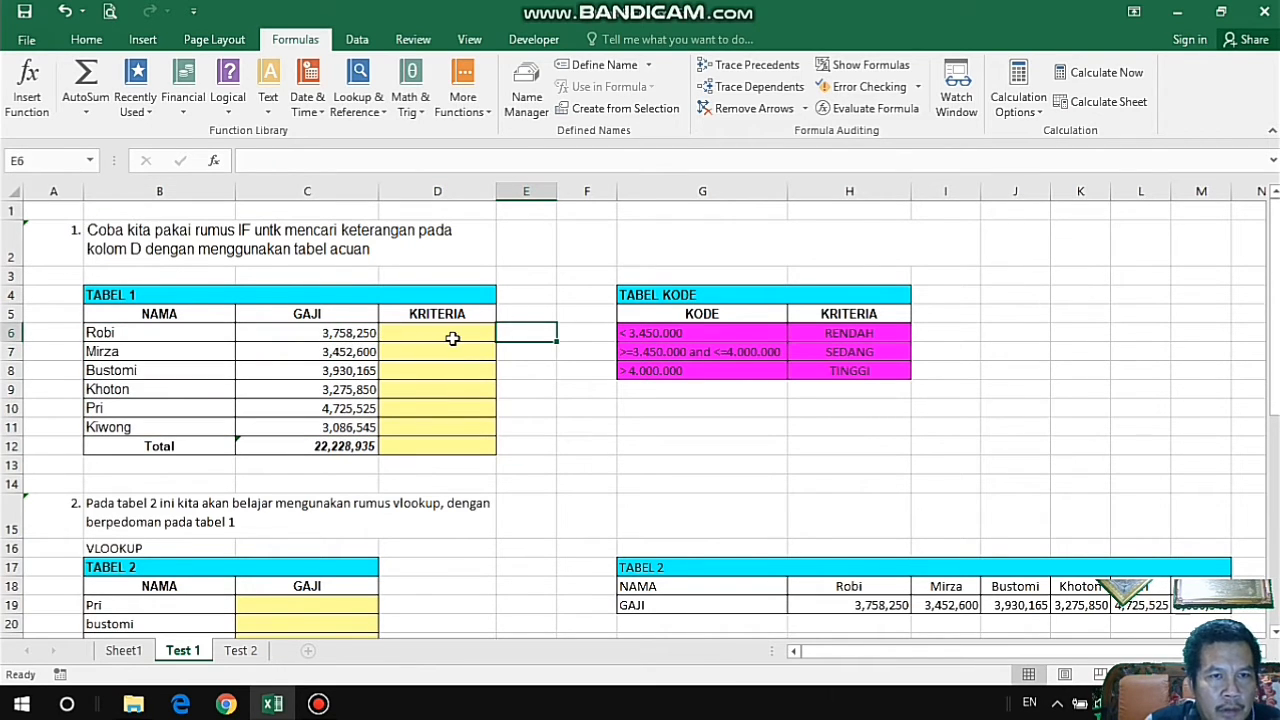
left_click(452, 339)
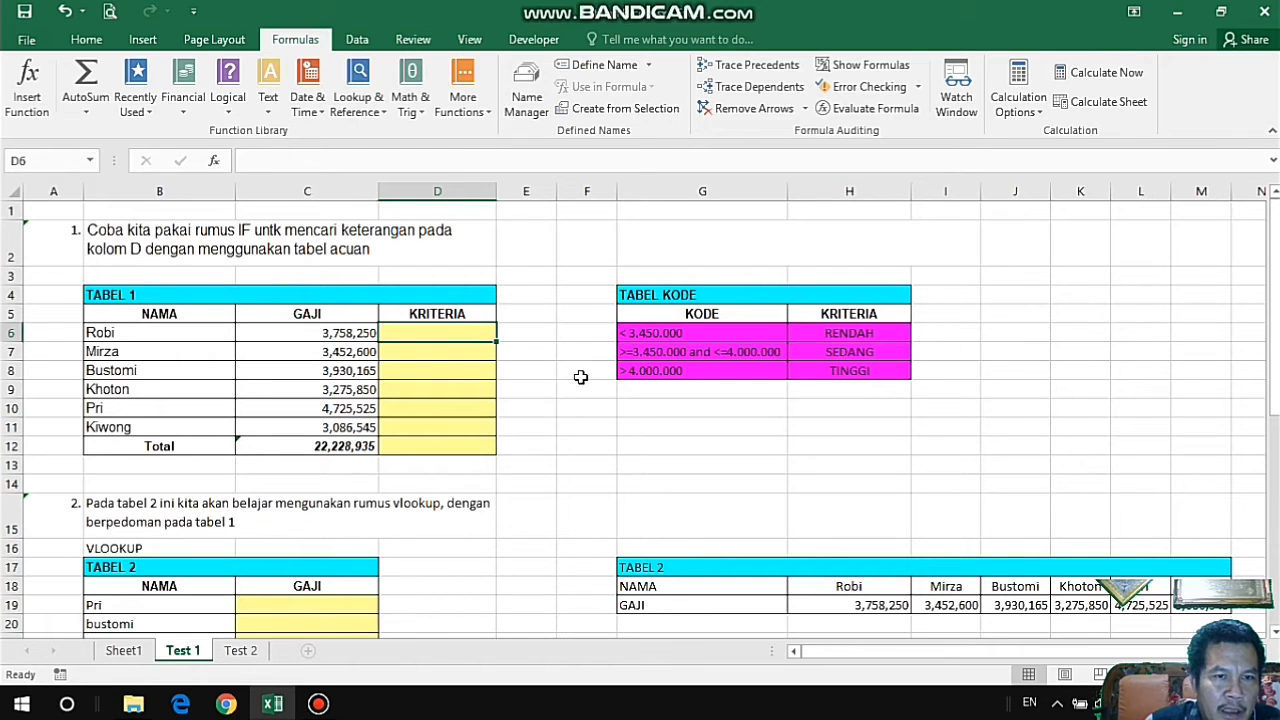
left_click_drag(448, 333, 440, 427)
left_click(457, 337)
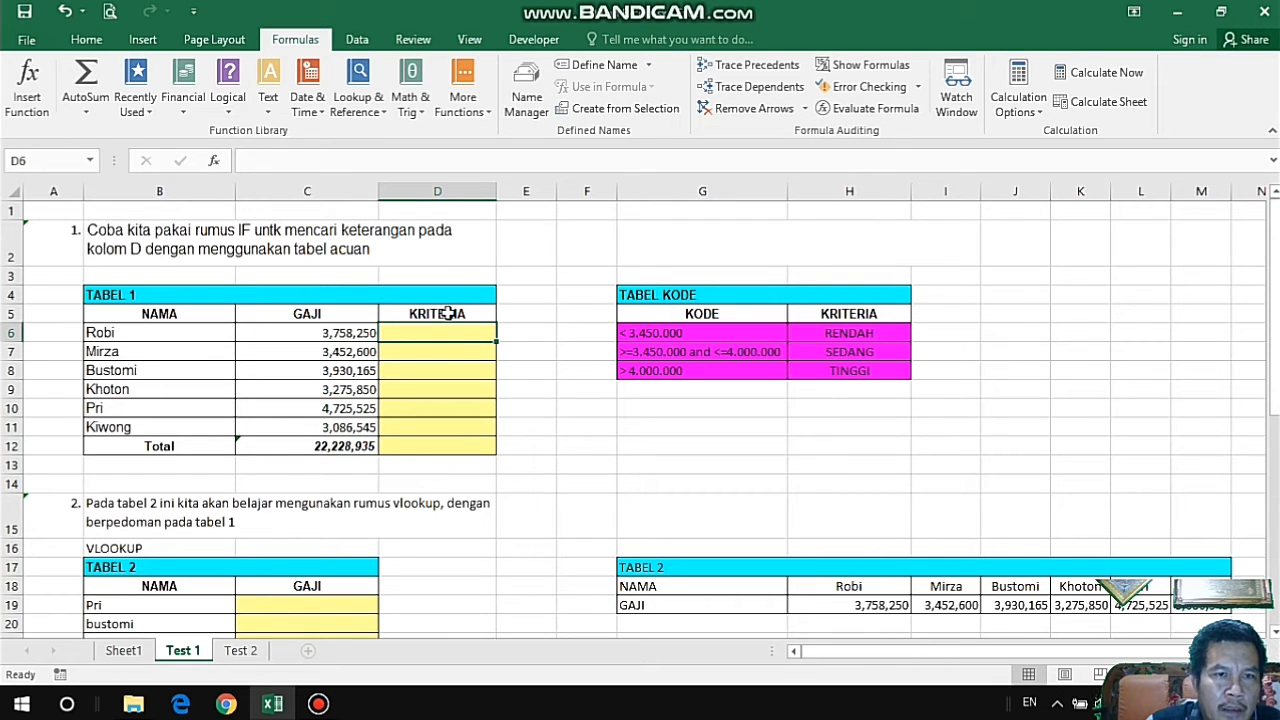
left_click(453, 349)
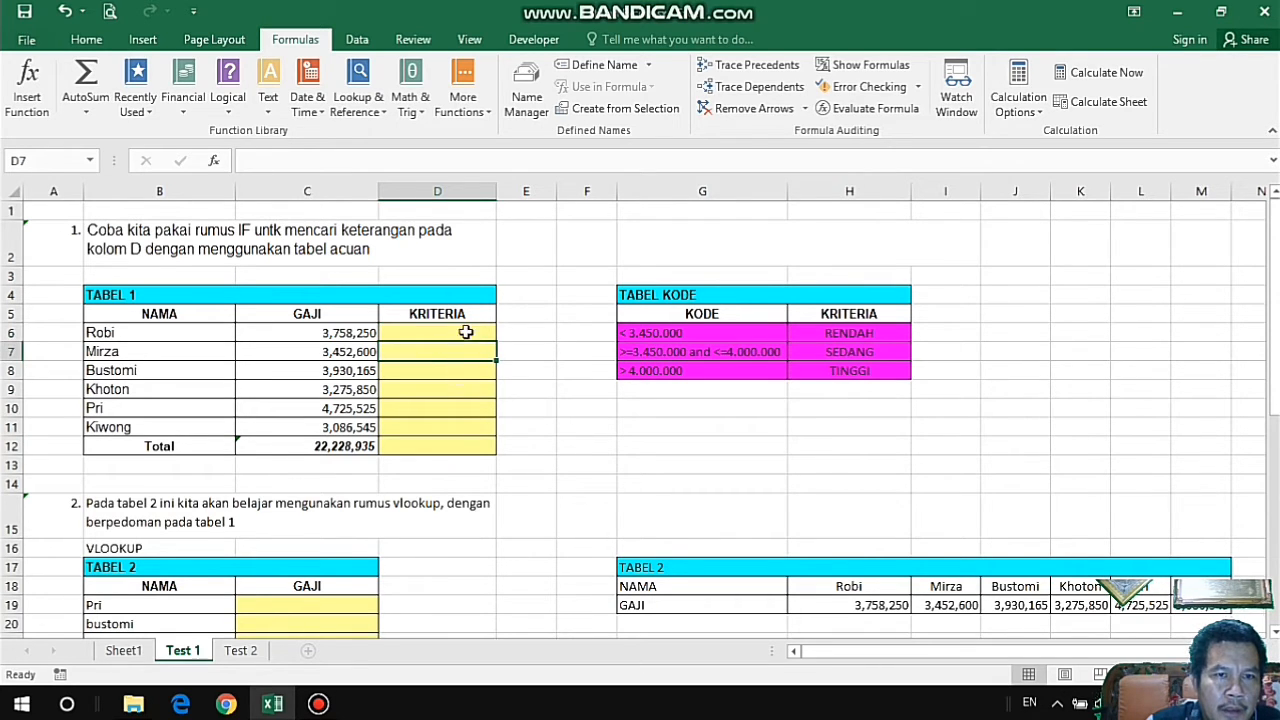
left_click_drag(465, 333, 500, 422)
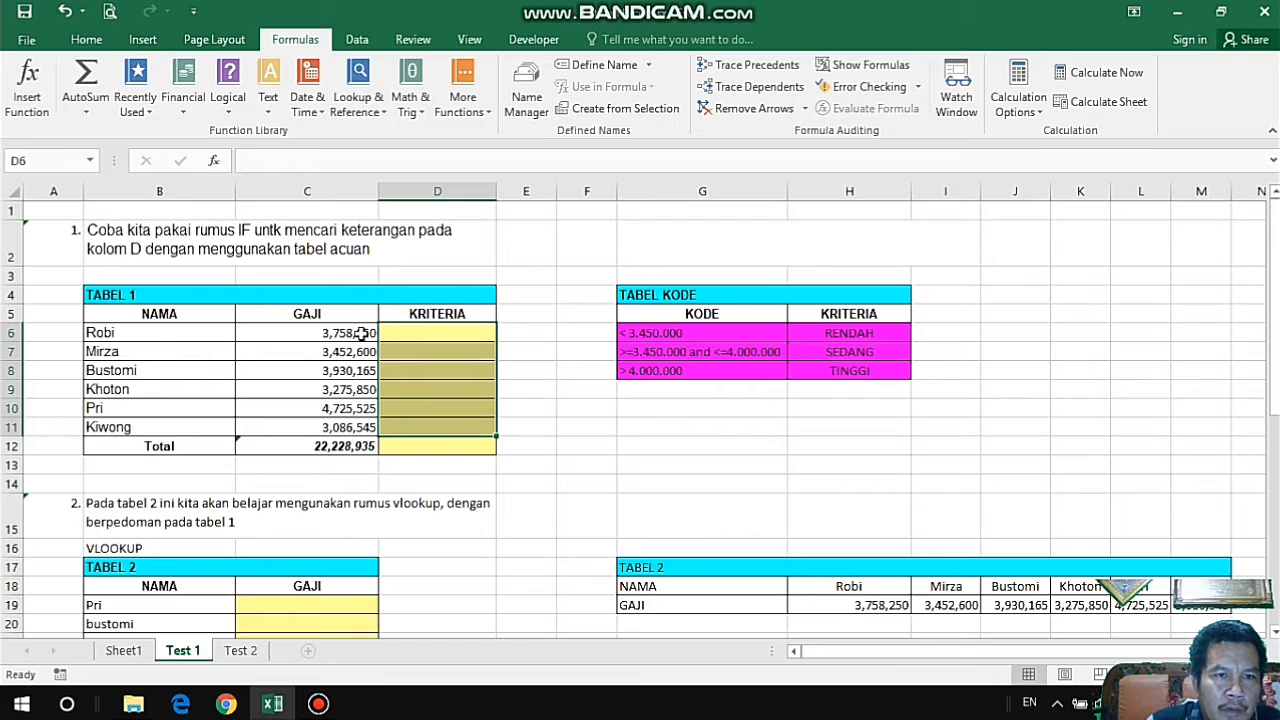
left_click_drag(344, 333, 344, 427)
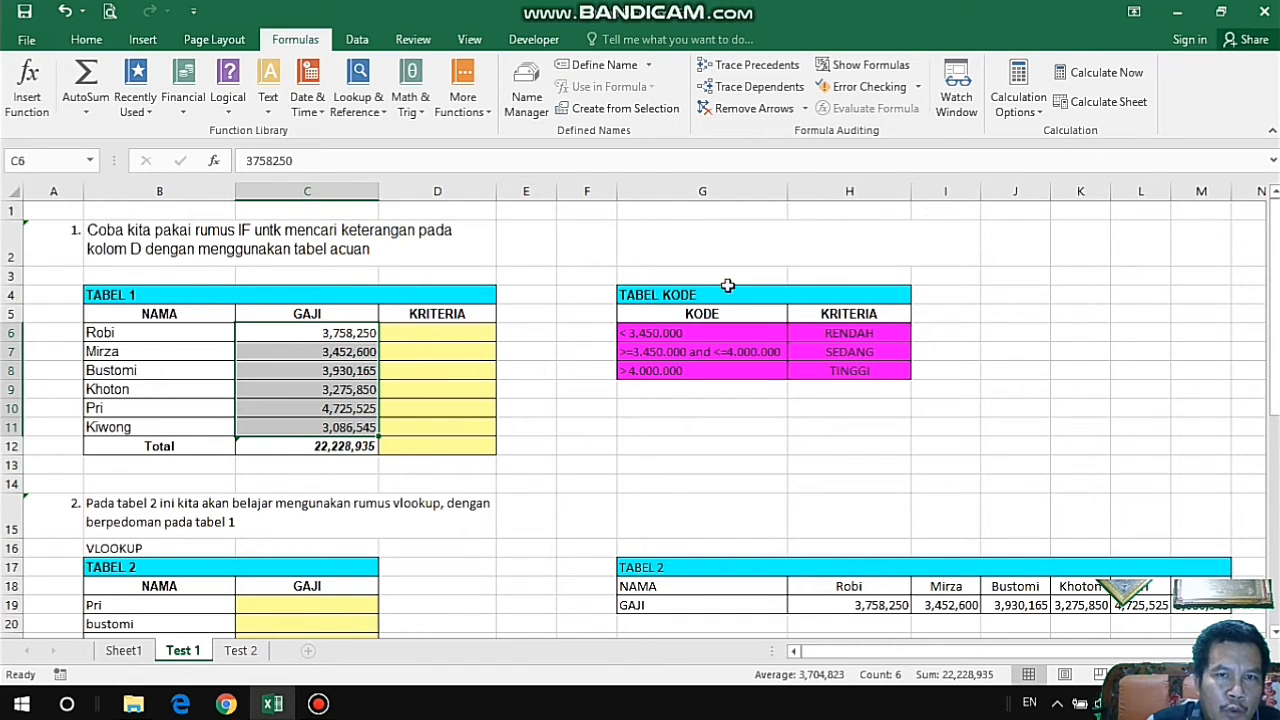
left_click_drag(634, 292, 841, 370)
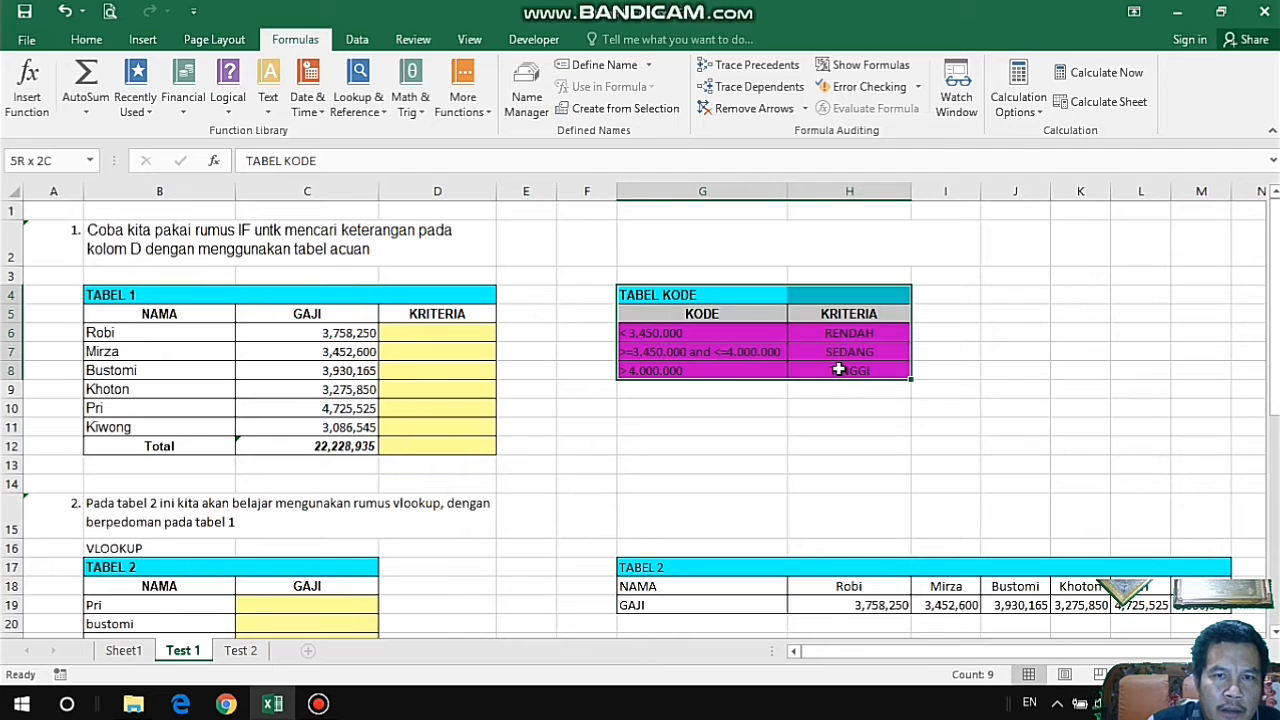
Start an IF formula in D6, the KRITERIA cell of the first row in TABEL 1, with the logical test C6<3450000.
left_click(452, 340)
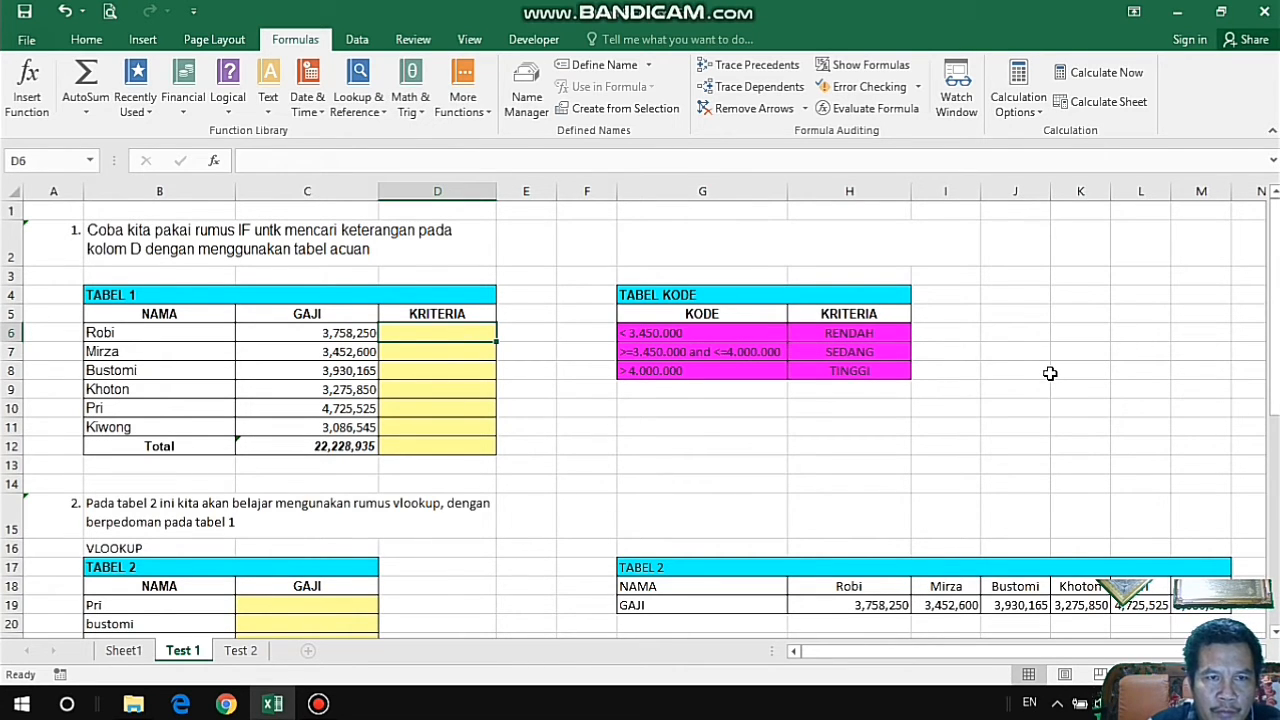
type("=")
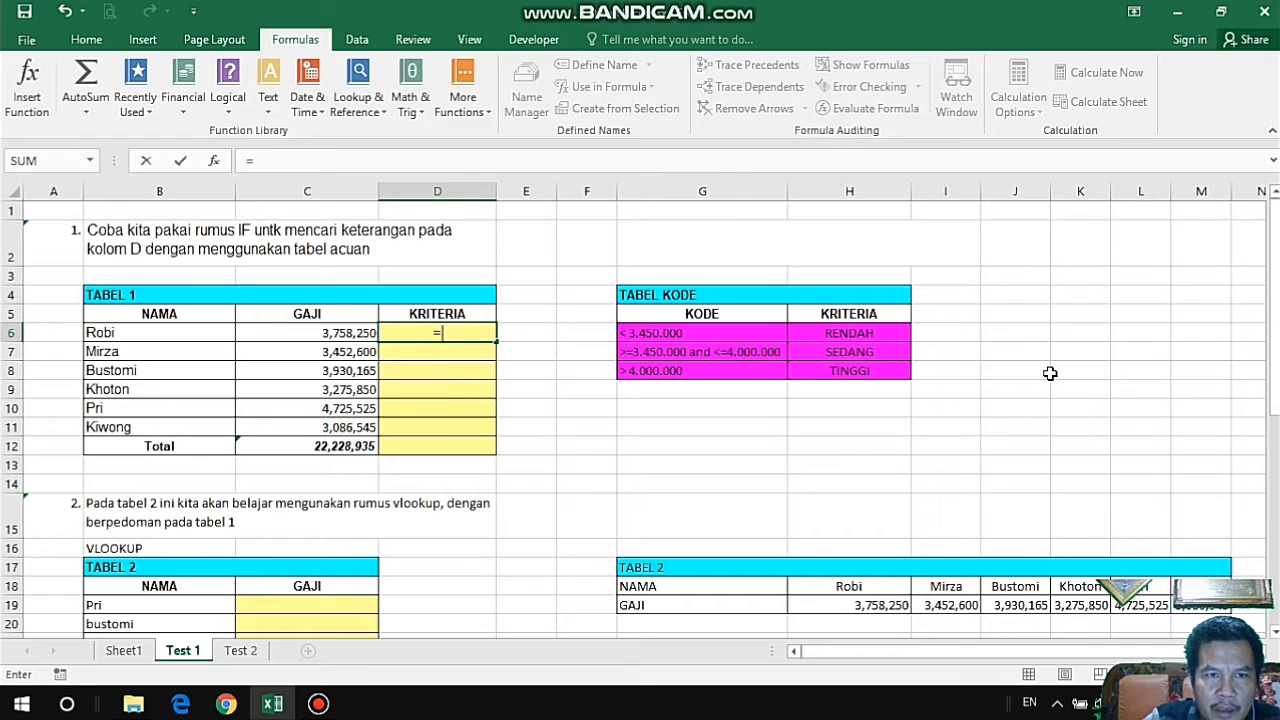
type("f")
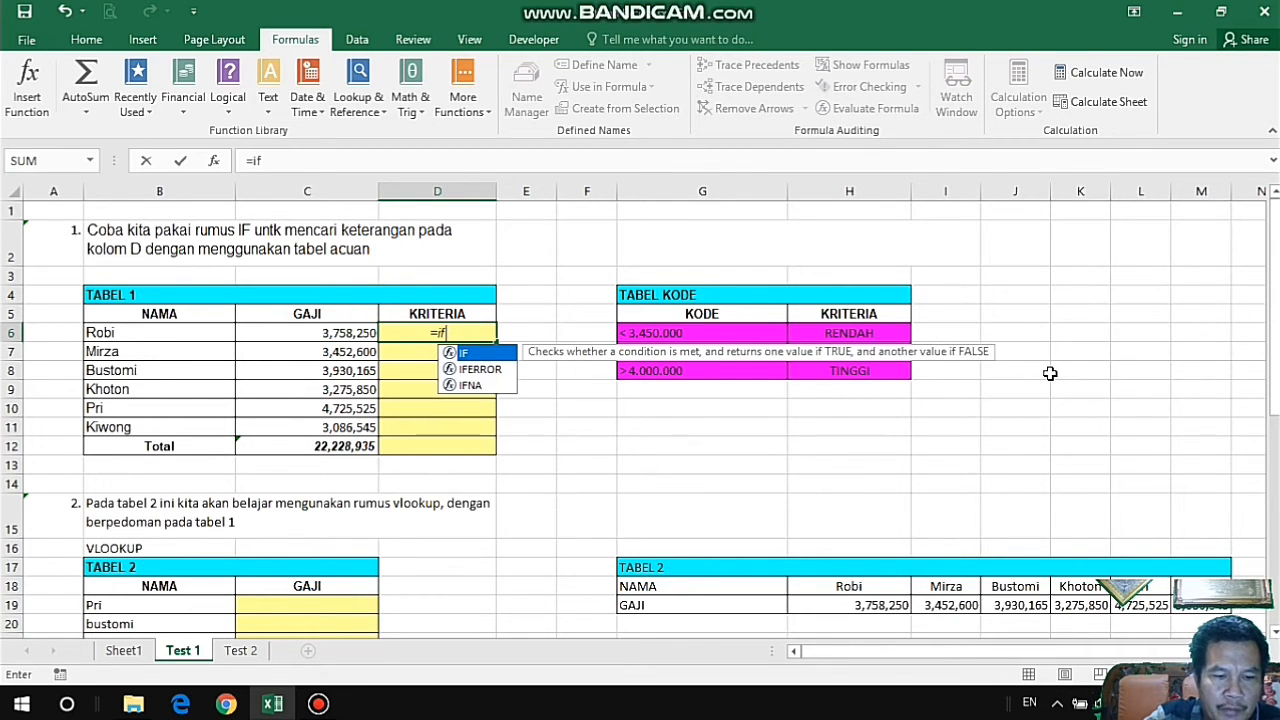
type("(")
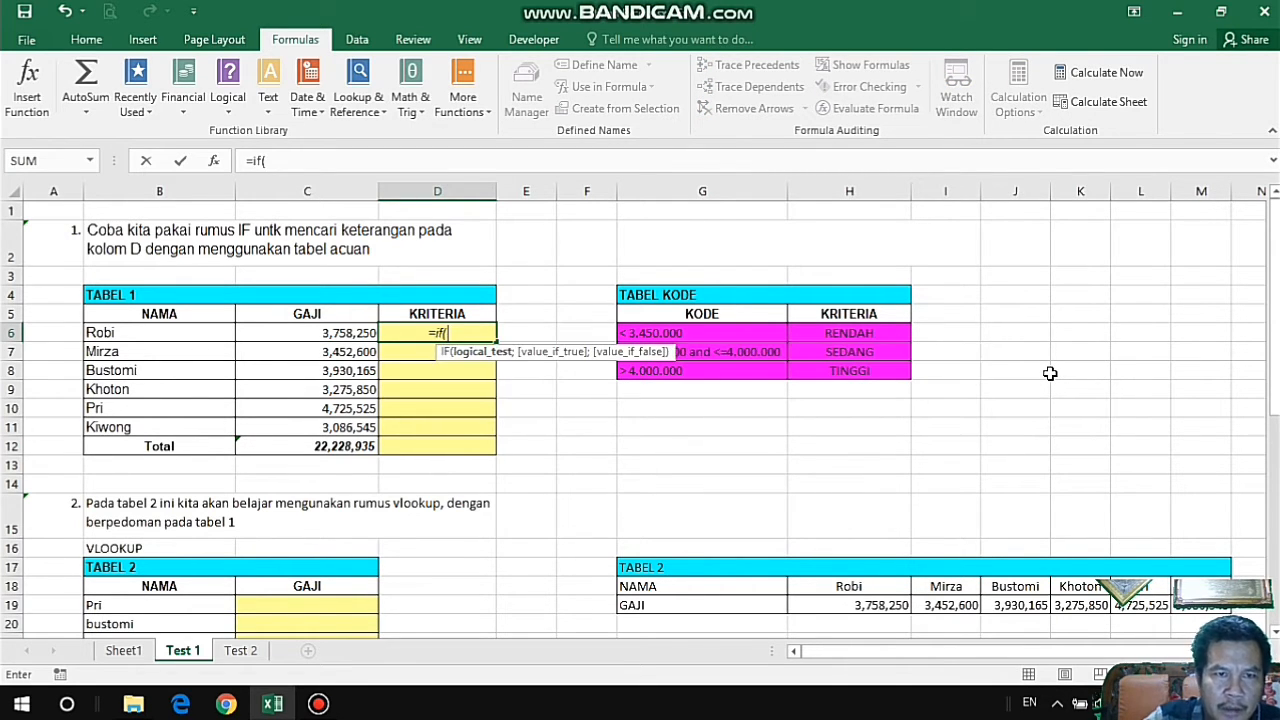
left_click(352, 338)
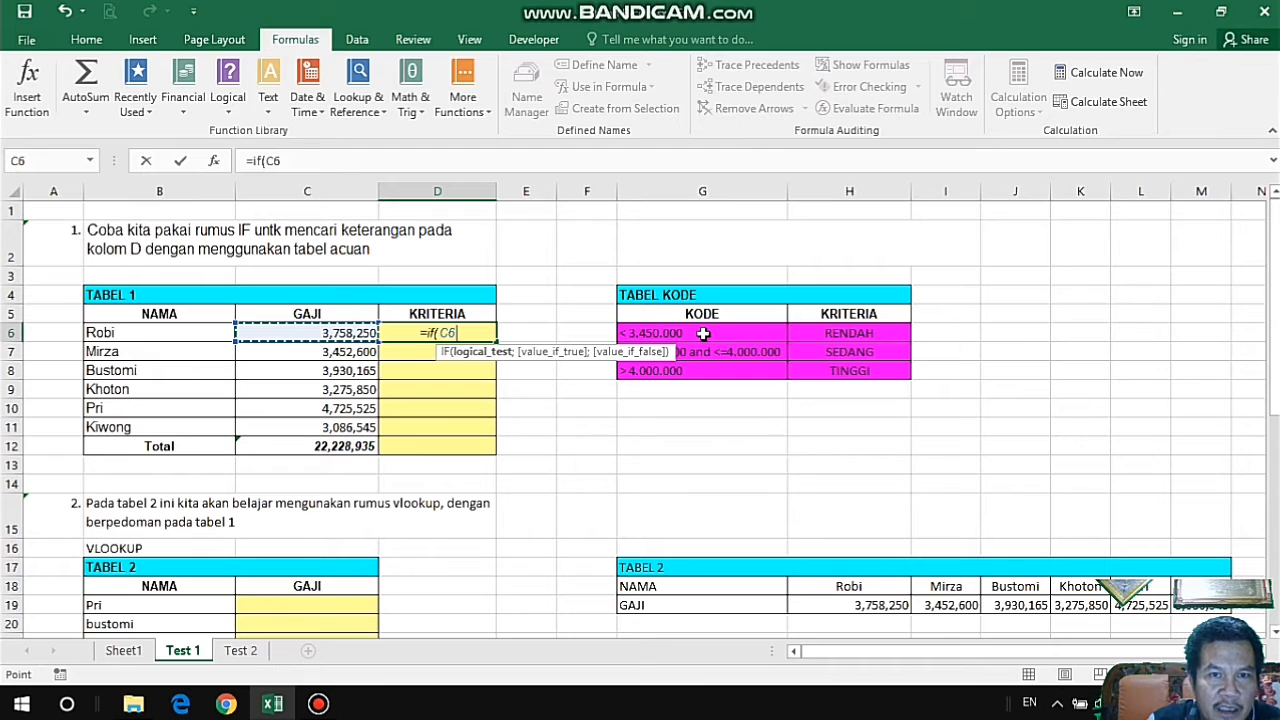
type("<")
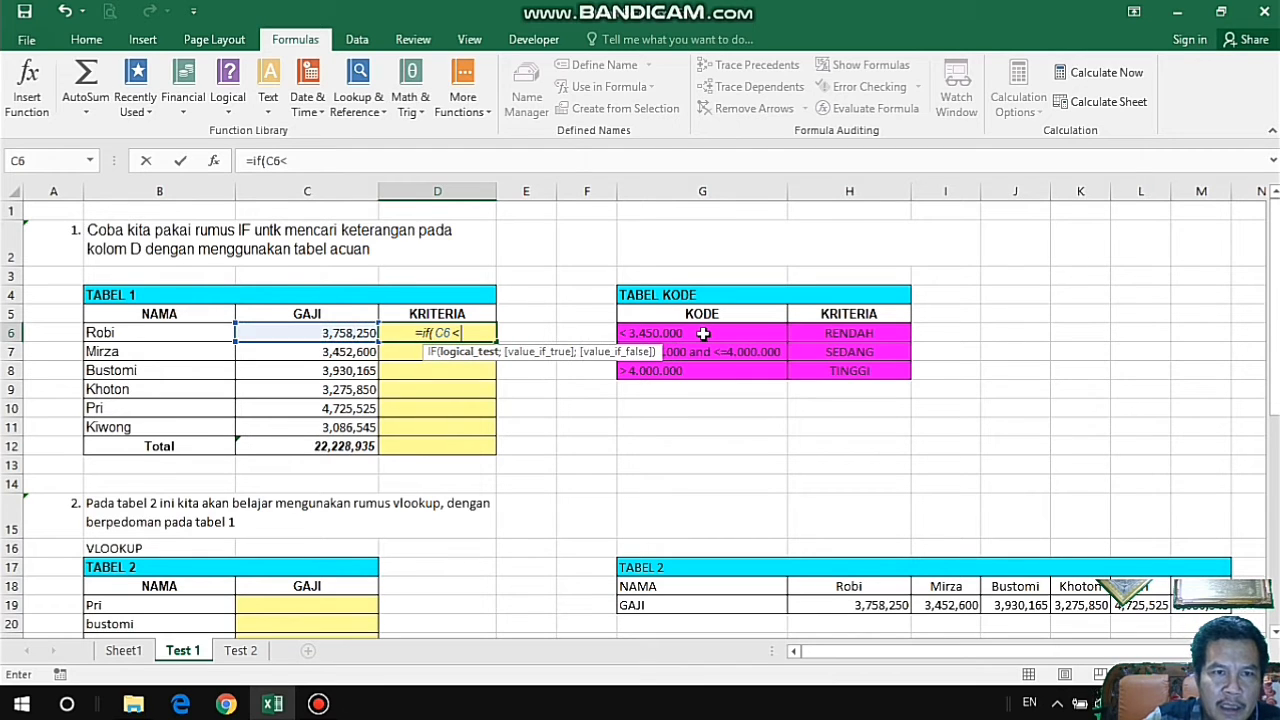
type("34")
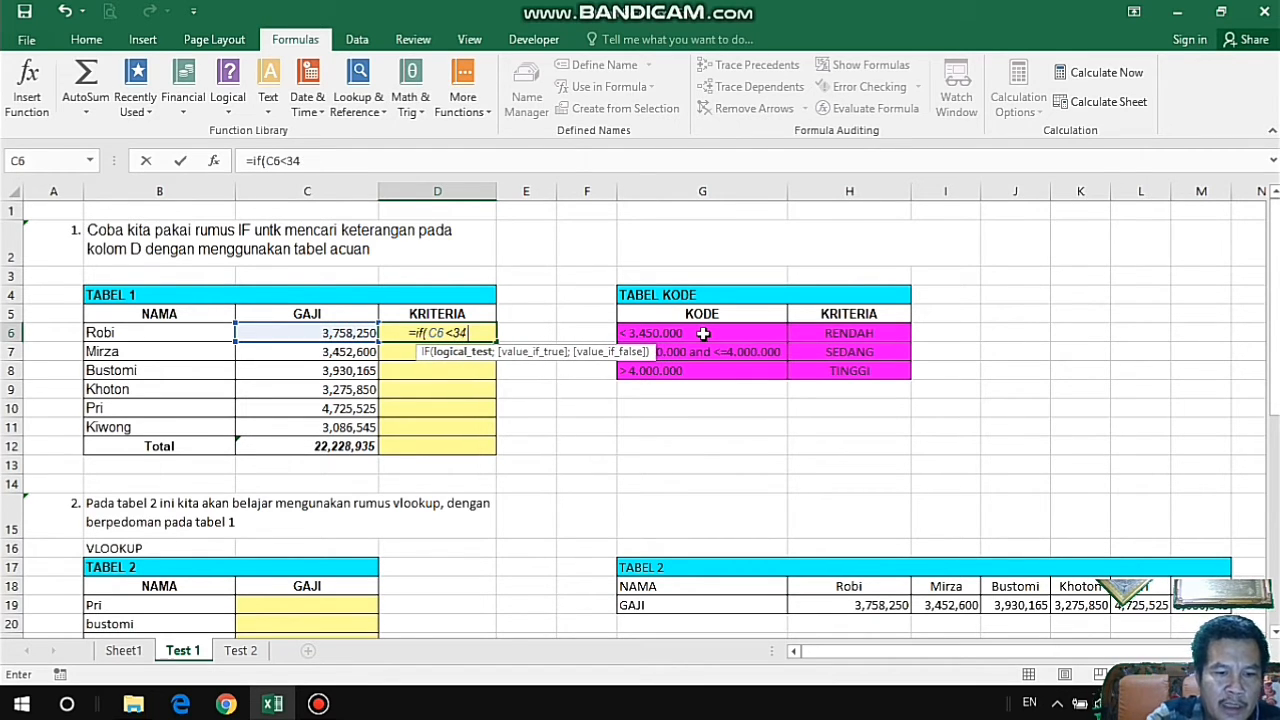
type("50000")
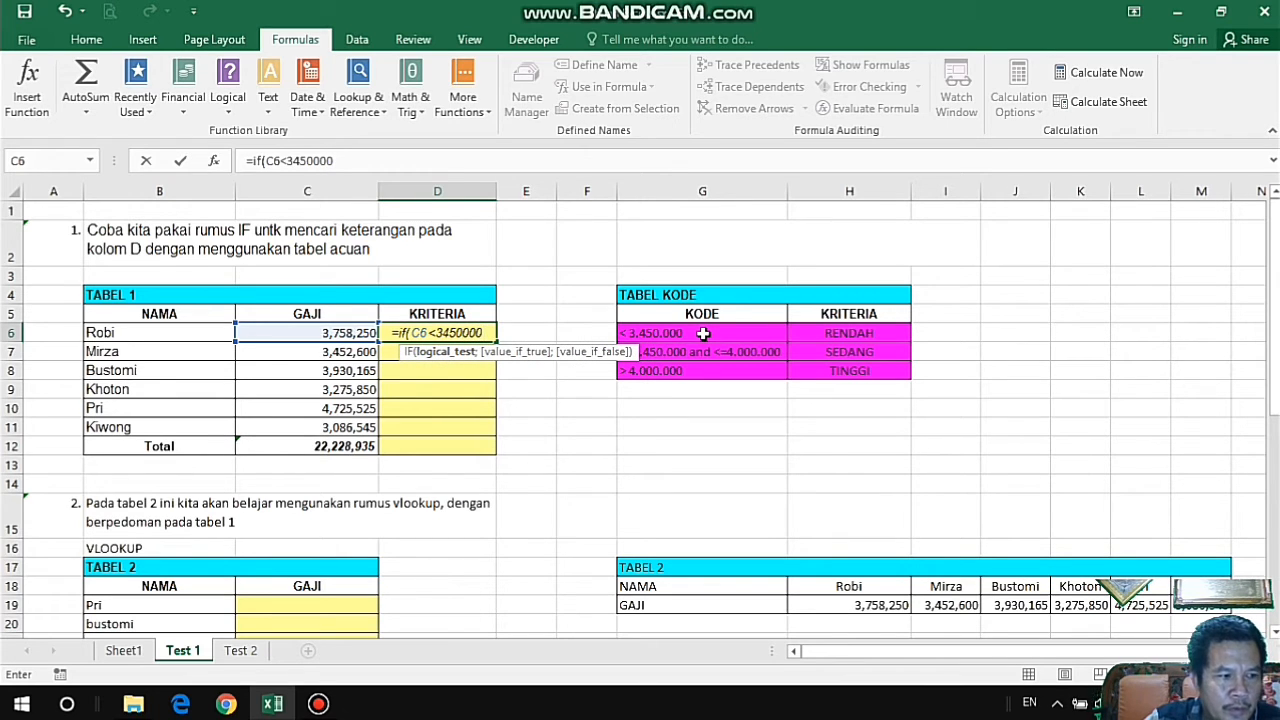
type(";")
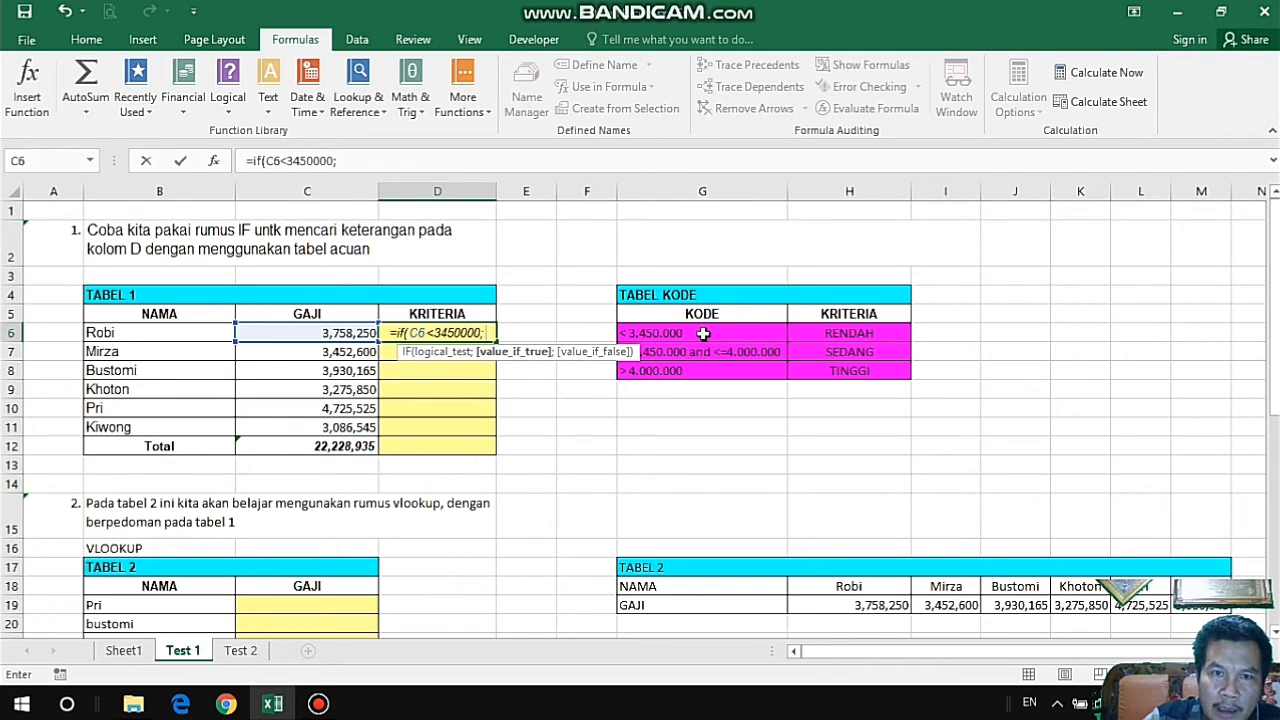
type("\"")
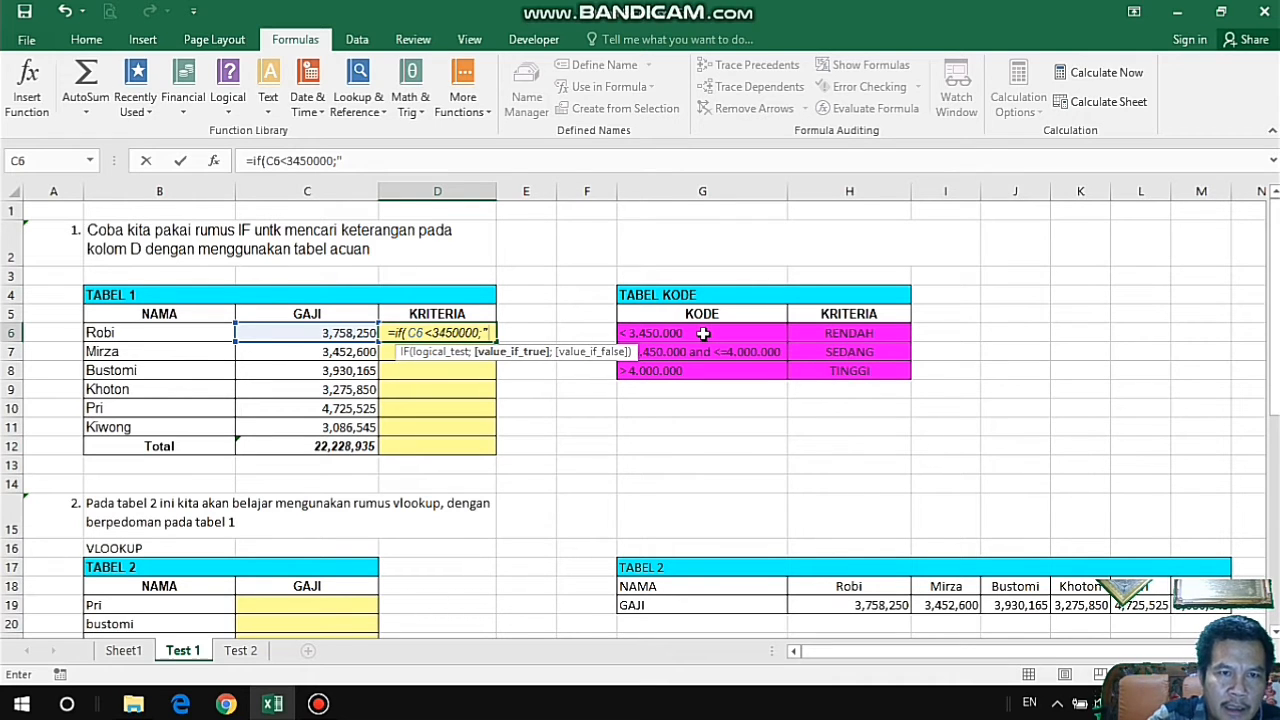
type("REN")
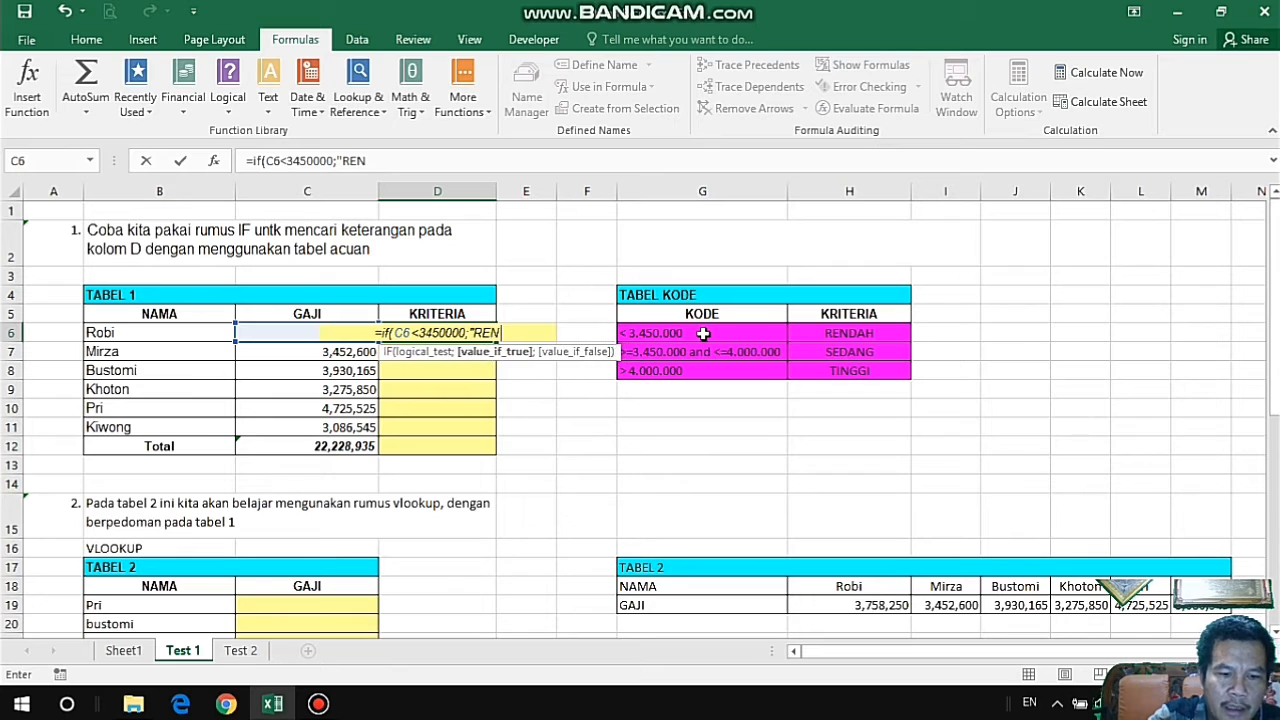
type("DAH")
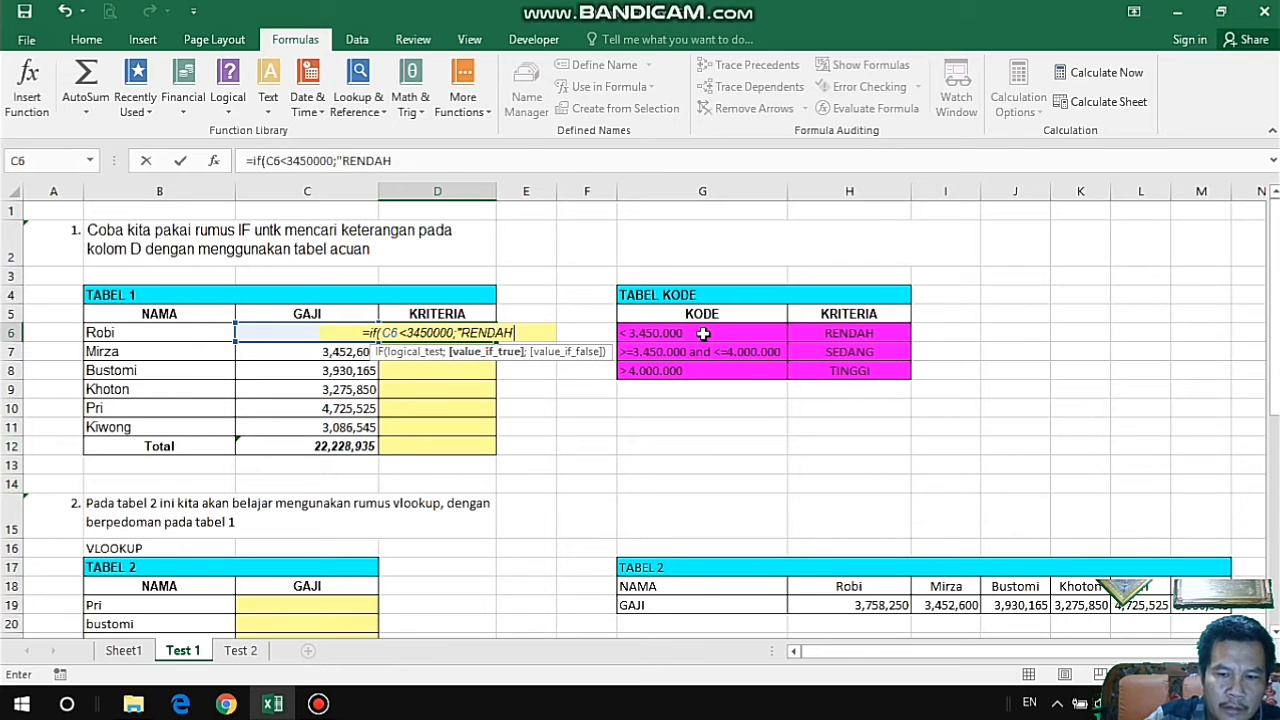
type("\"")
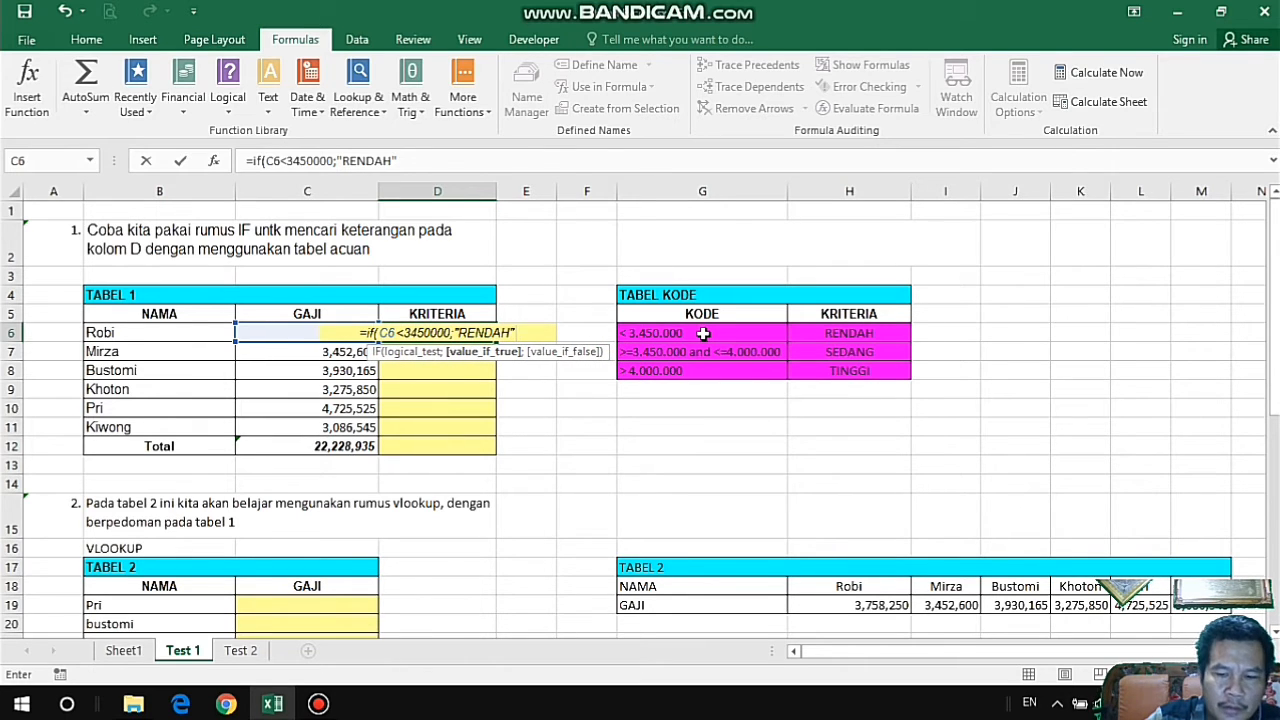
type(";")
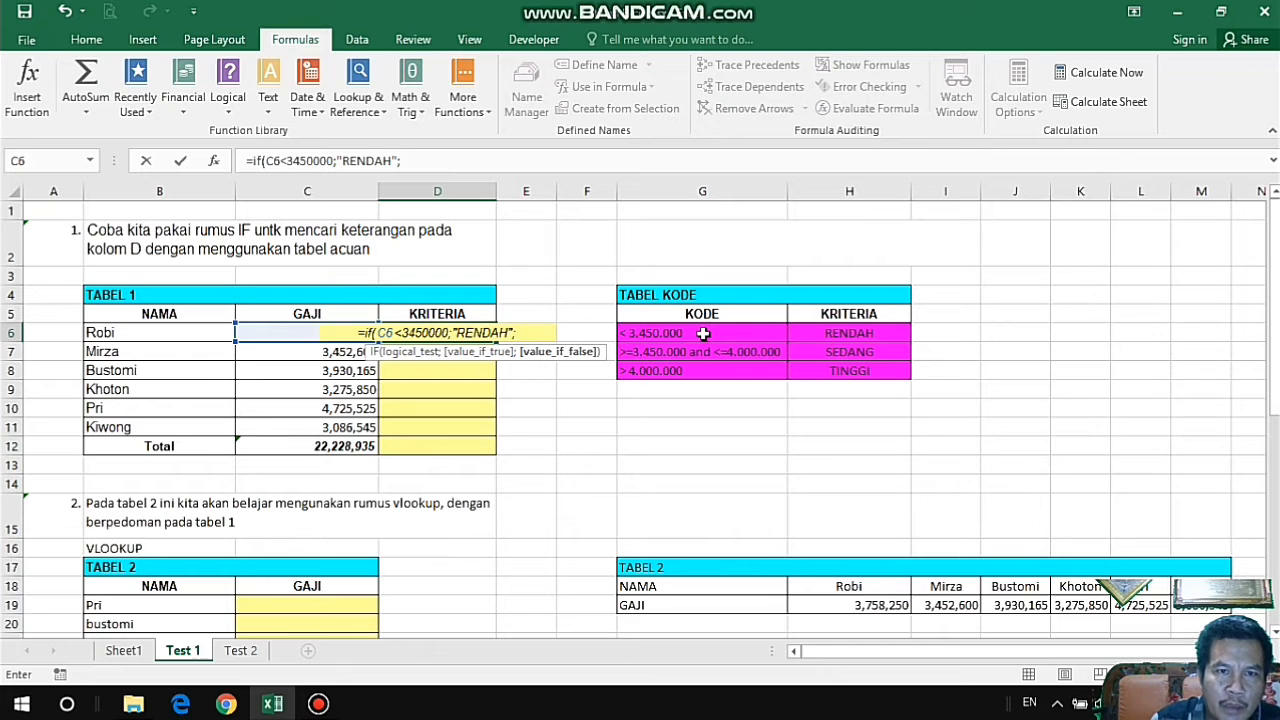
type("IF")
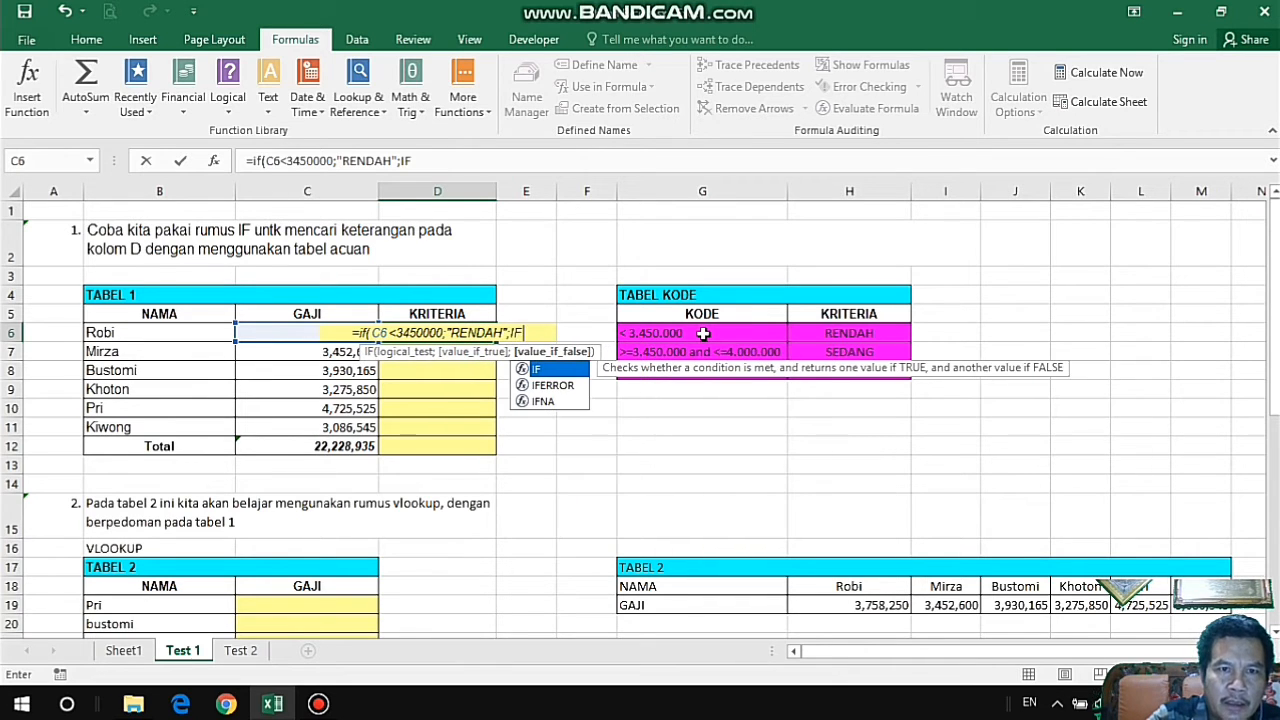
type("(")
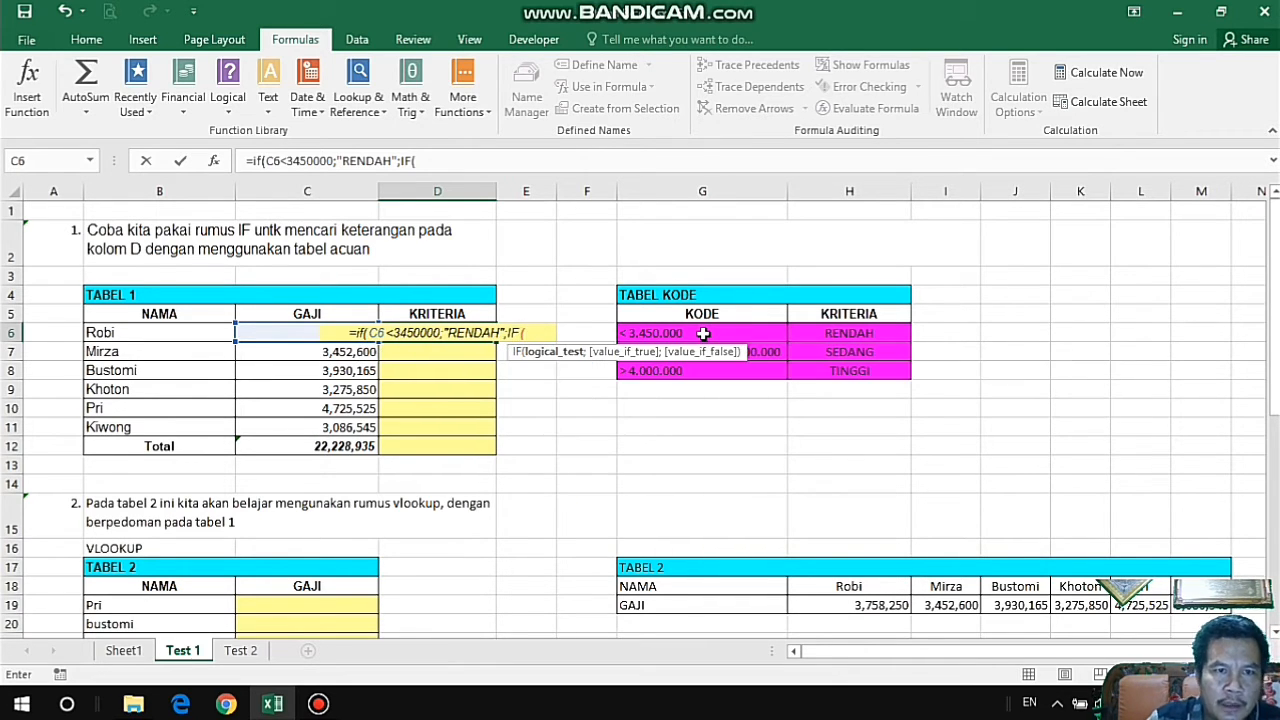
Nest a second IF as the value-if-false argument in D6, with the logical test C6>4000000.
left_click(288, 334)
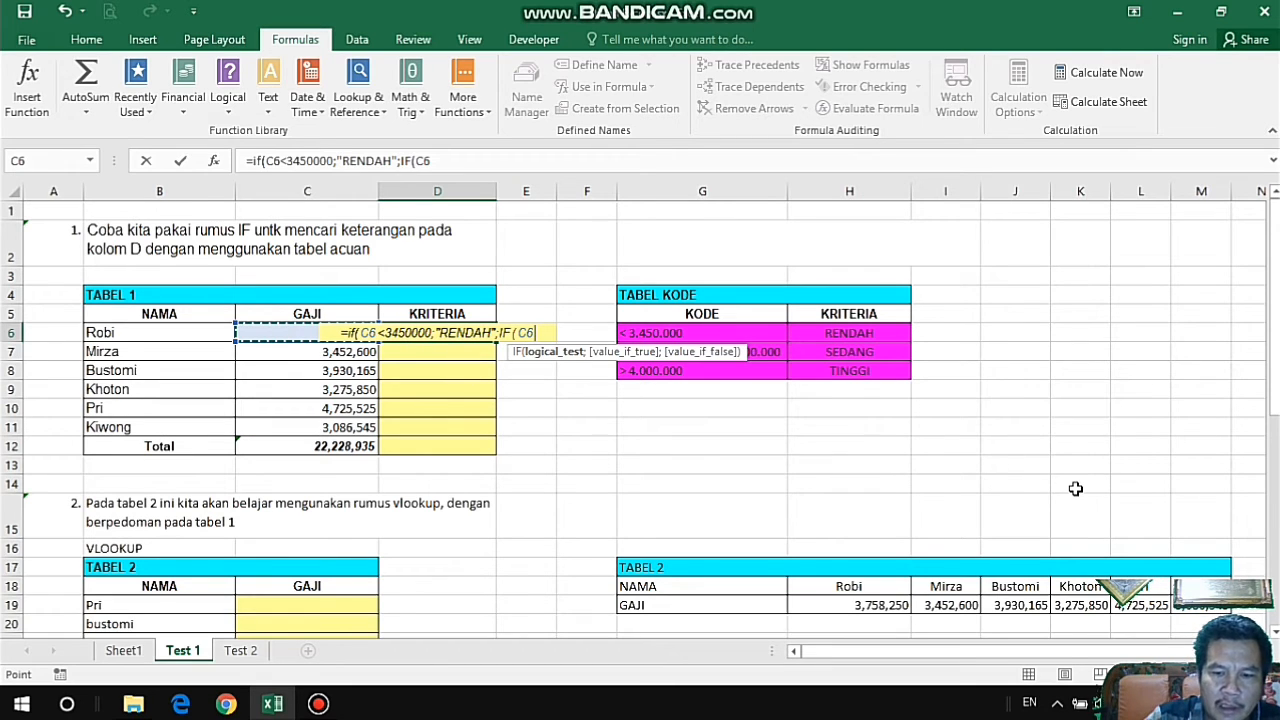
type(">")
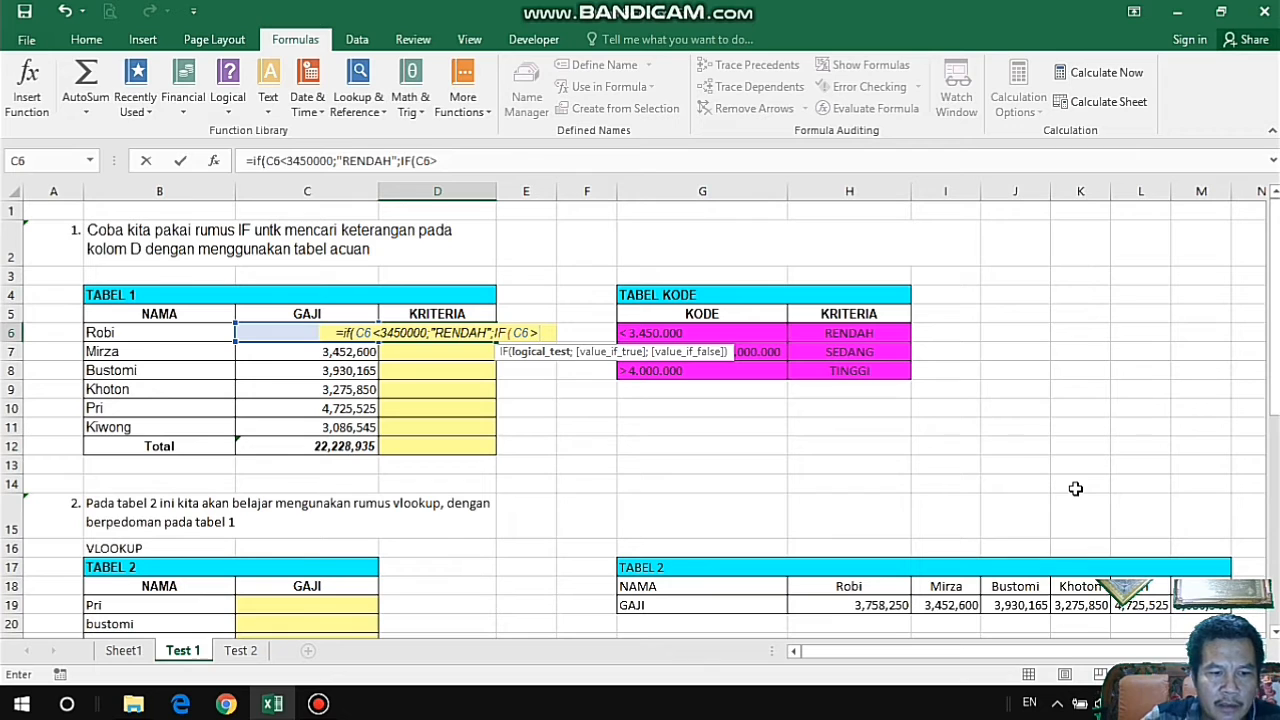
type("4000")
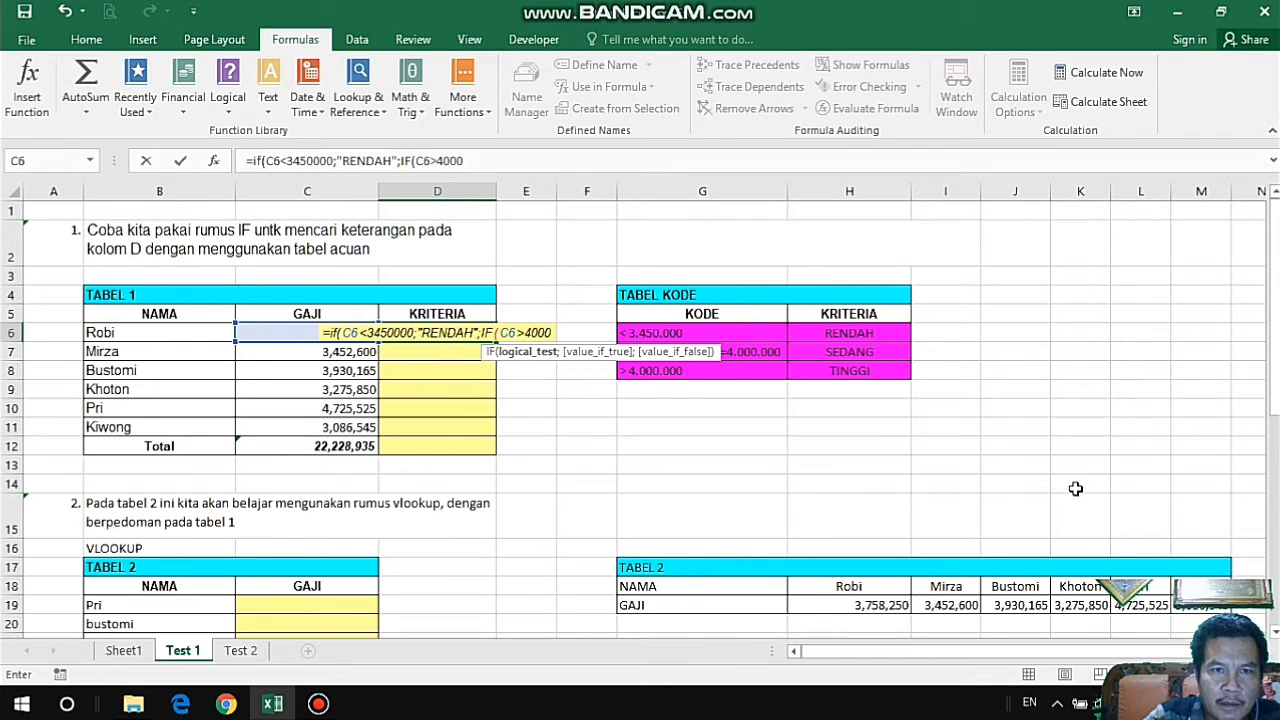
type("000;")
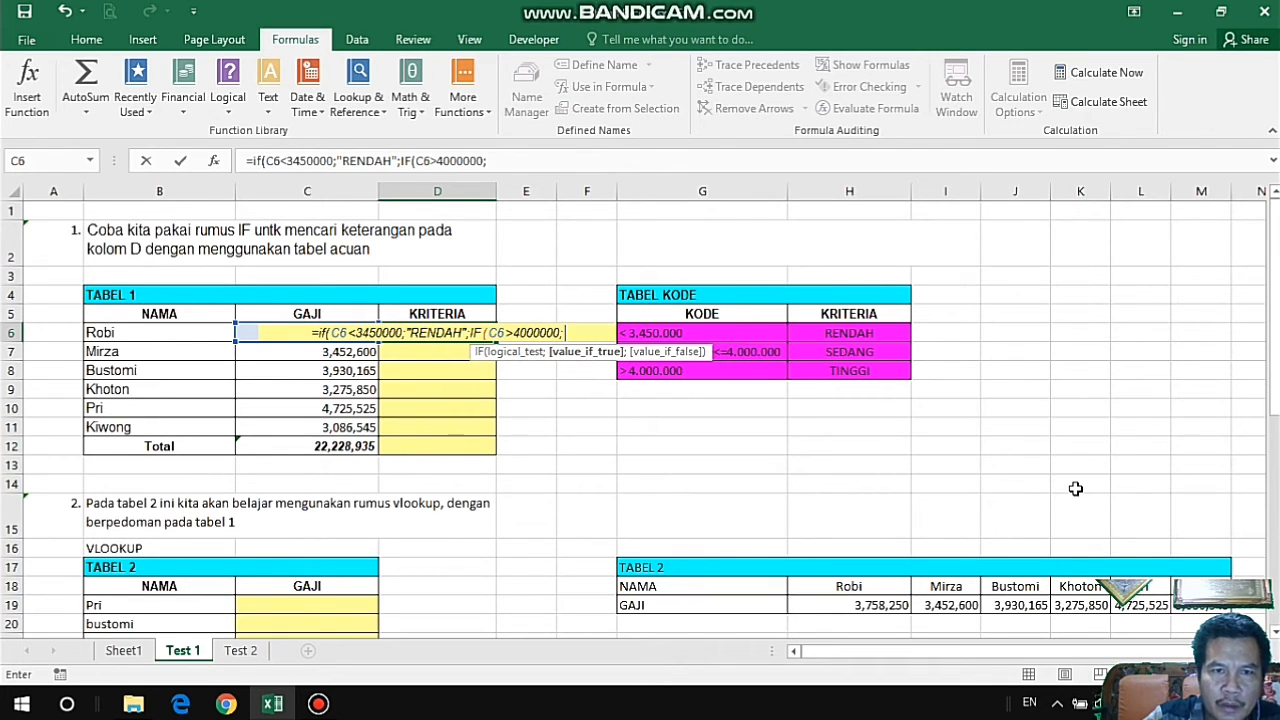
type("\"")
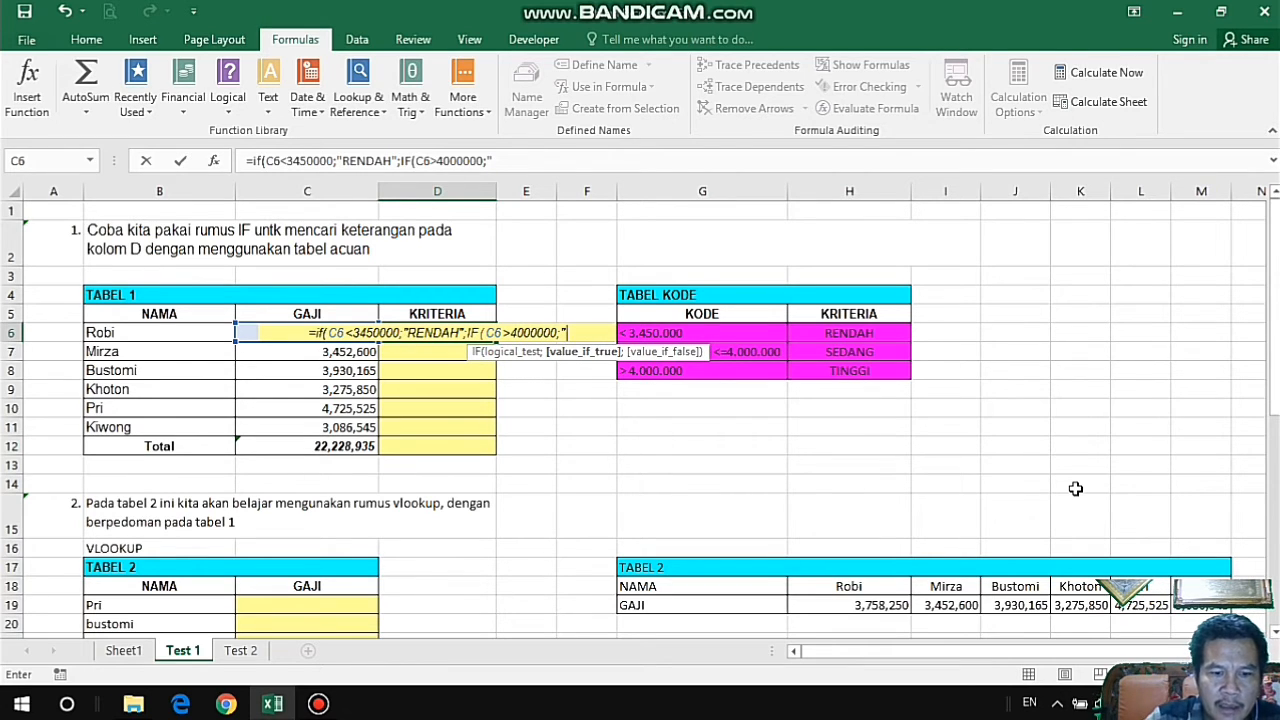
type("TINGG")
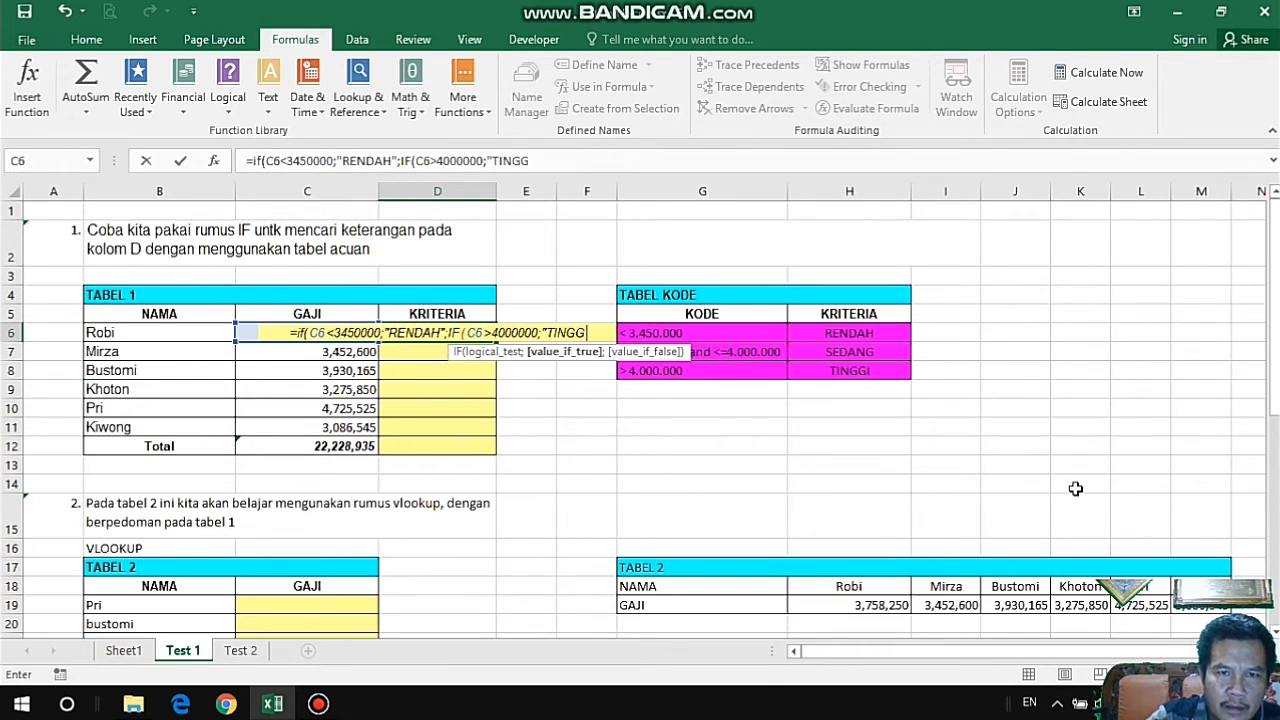
type("I")
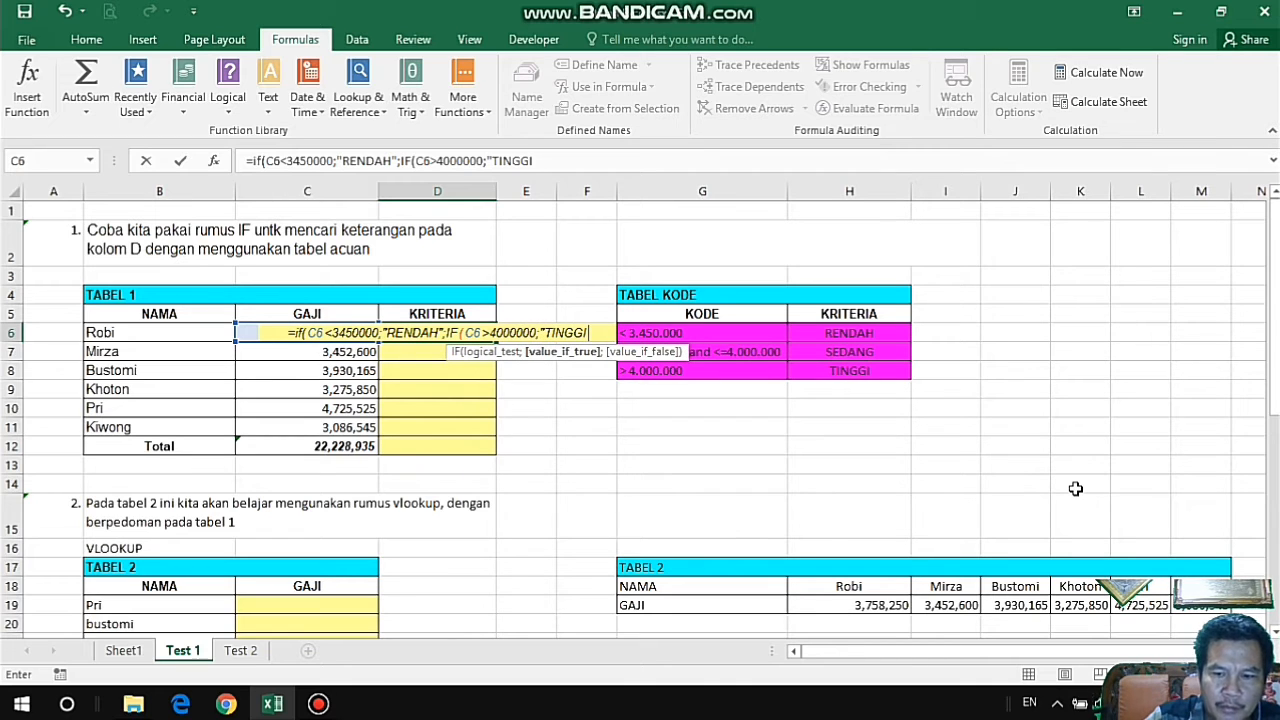
type("\"")
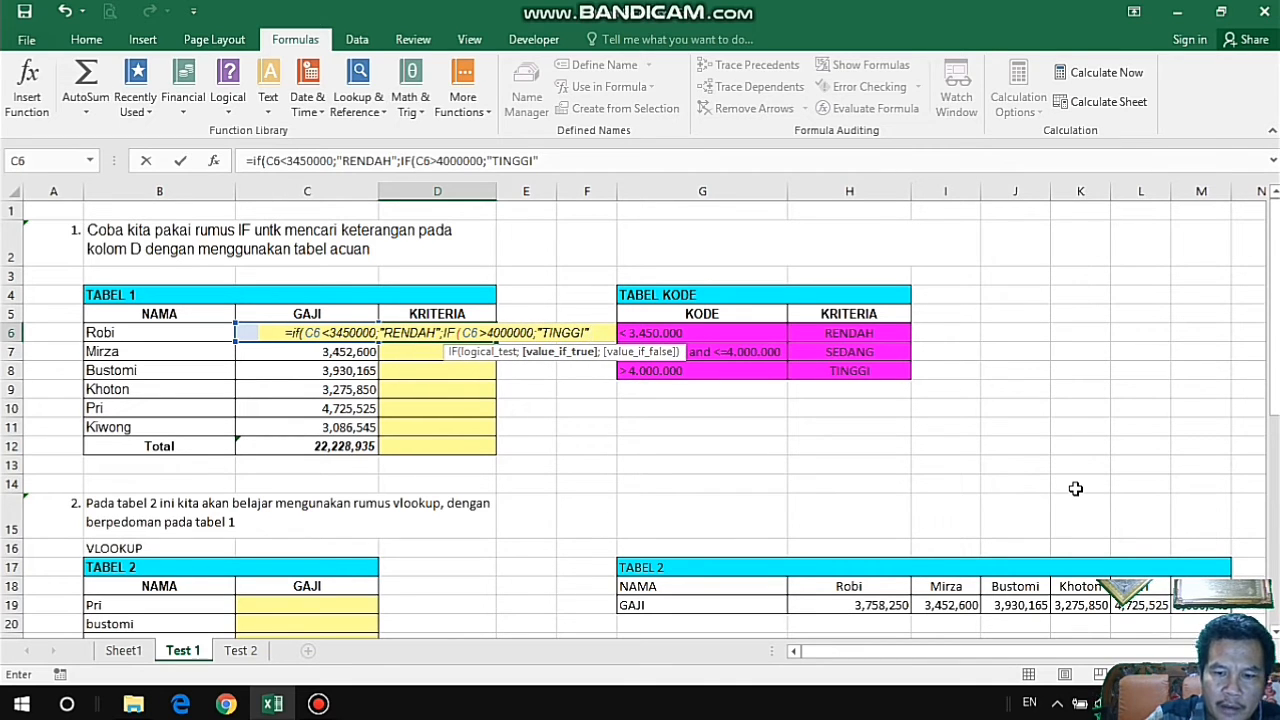
type(";")
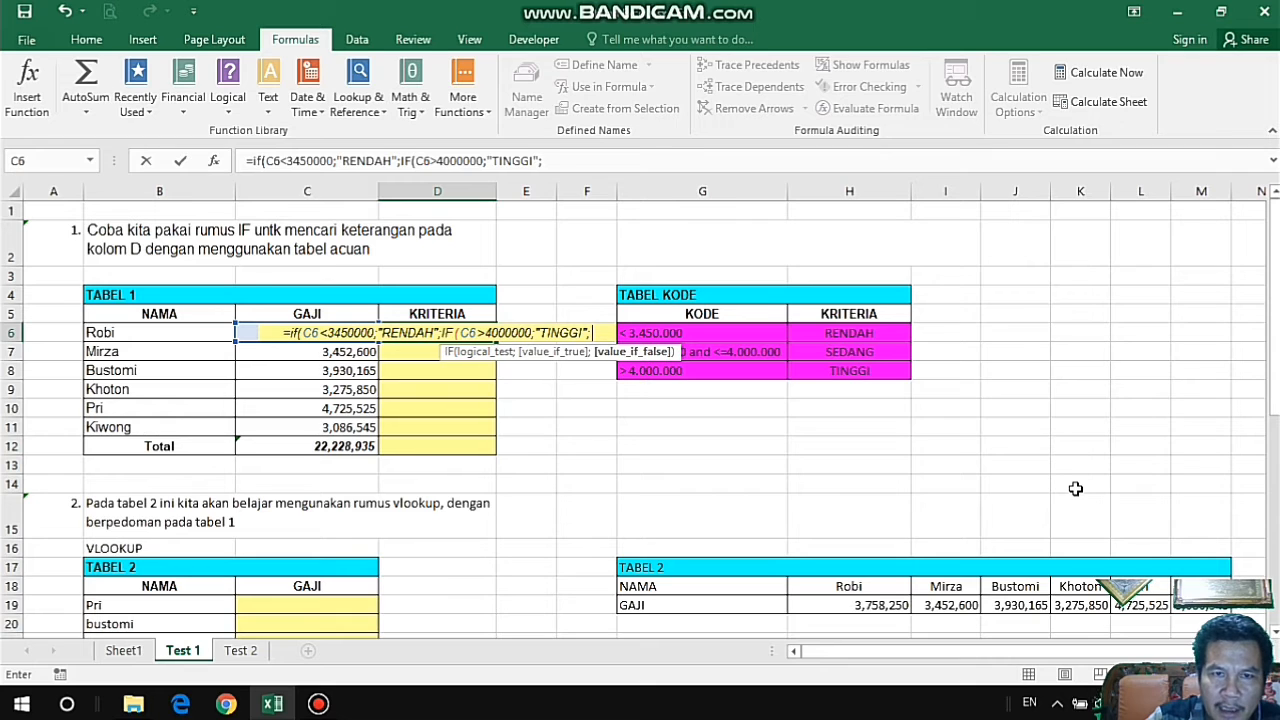
Add "SEDANG" as the nested IF's value-if-false argument in D6, close both functions and enter the formula.
type("\"")
type("SED")
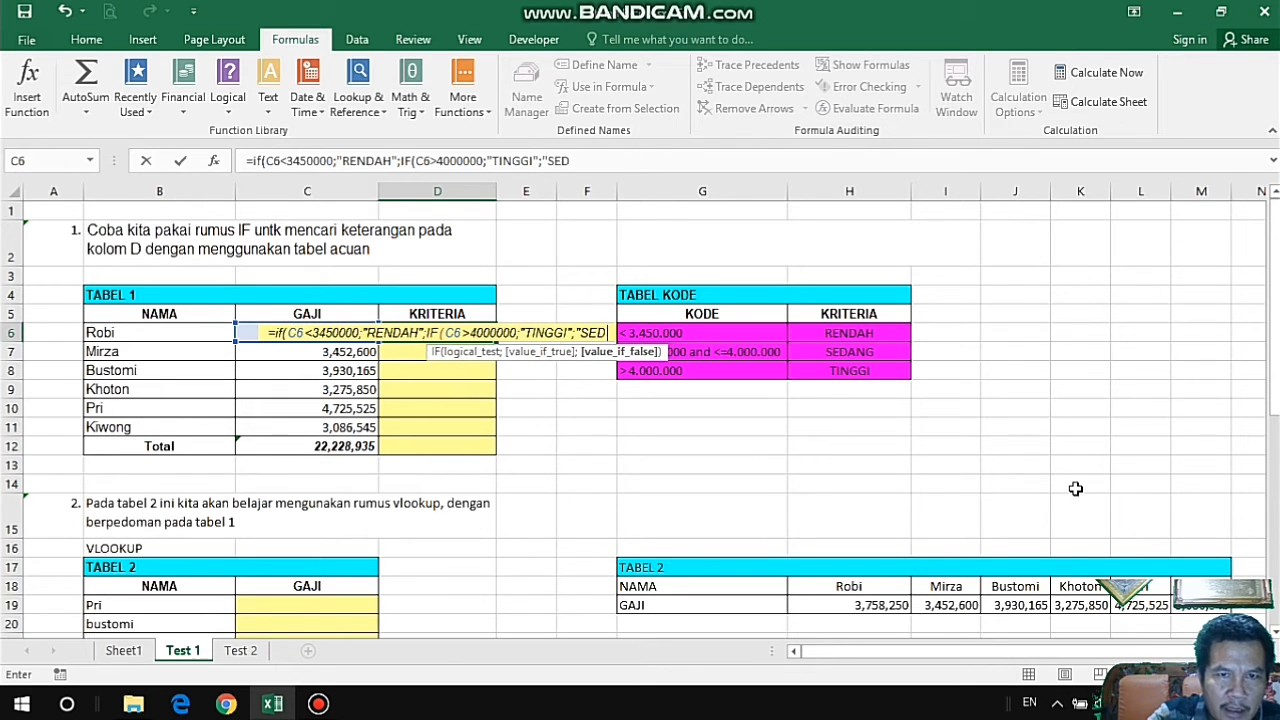
type("ANG")
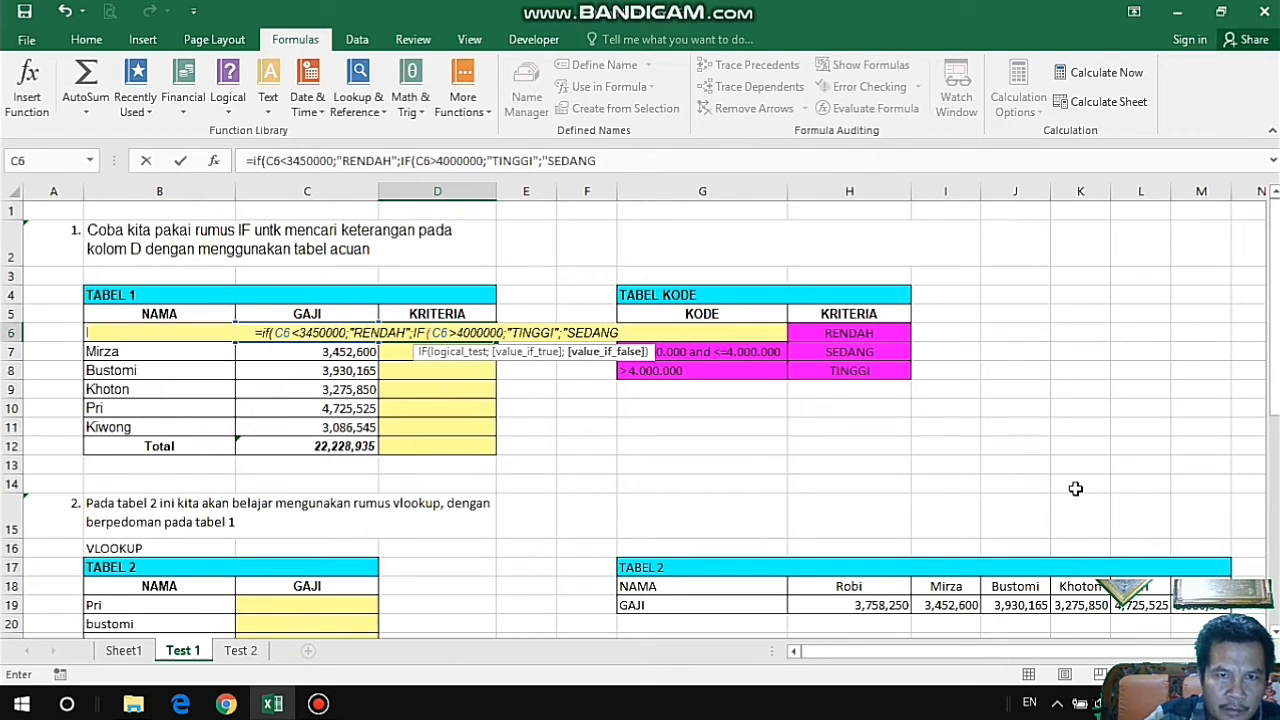
type("\"")
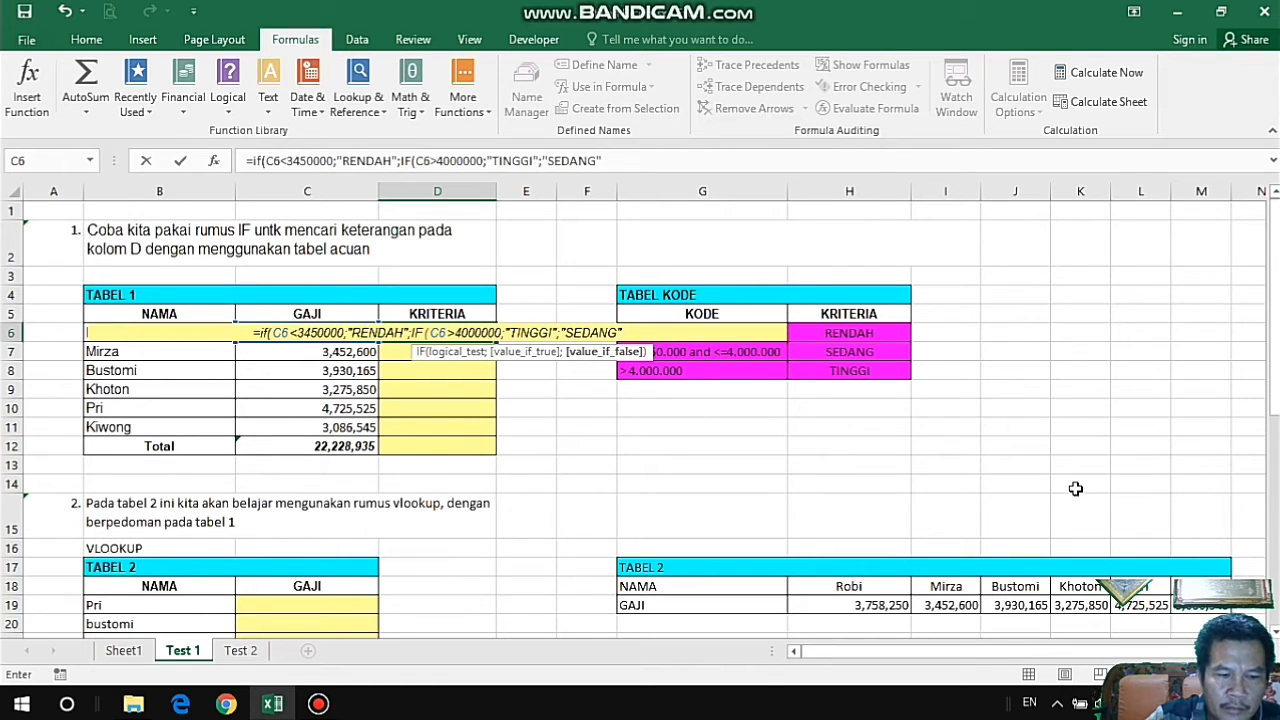
type("))")
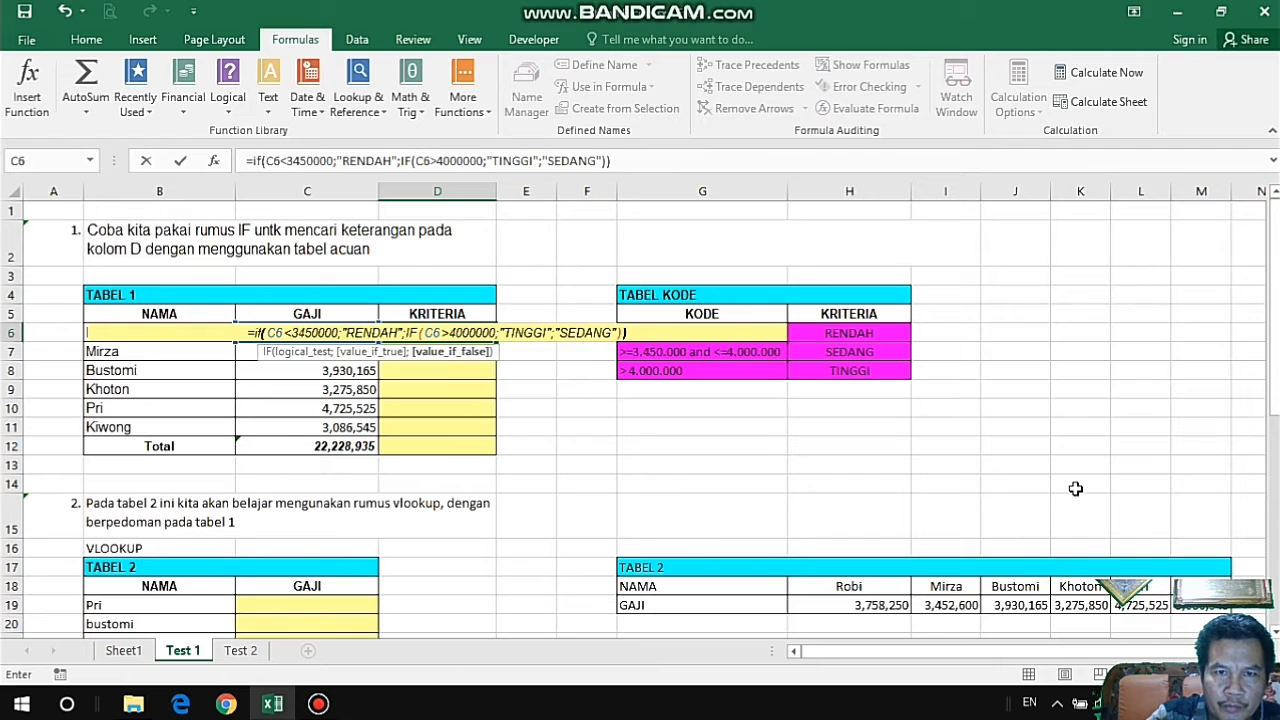
key("Return")
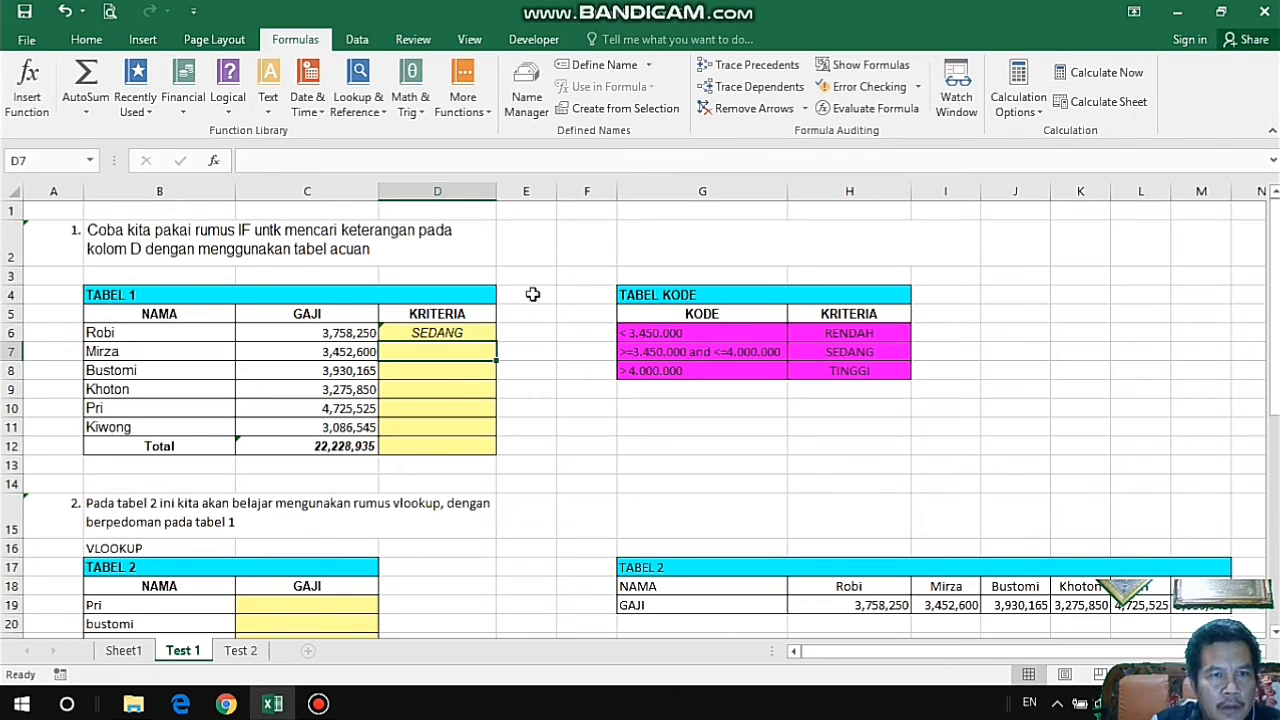
Copy the IF formula from D6 down the KRITERIA column to D11, covering every name in TABEL 1.
left_click(437, 333)
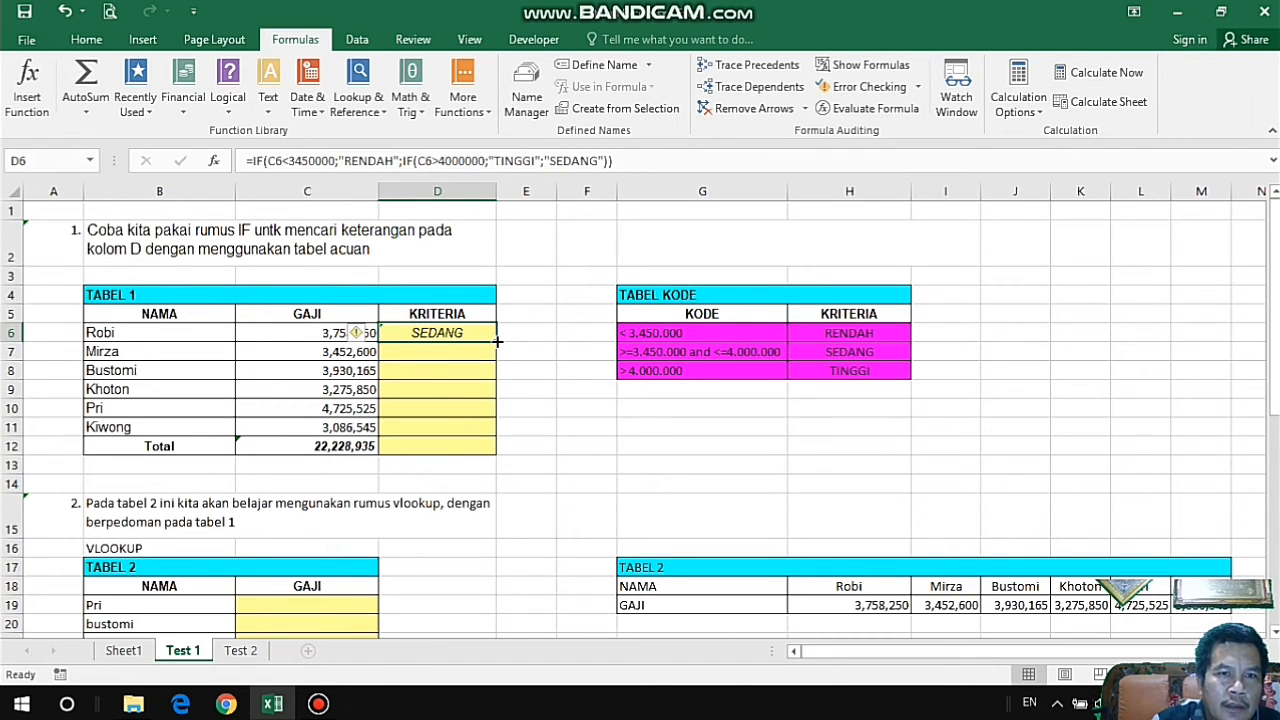
left_click_drag(497, 341, 497, 437)
left_click(590, 428)
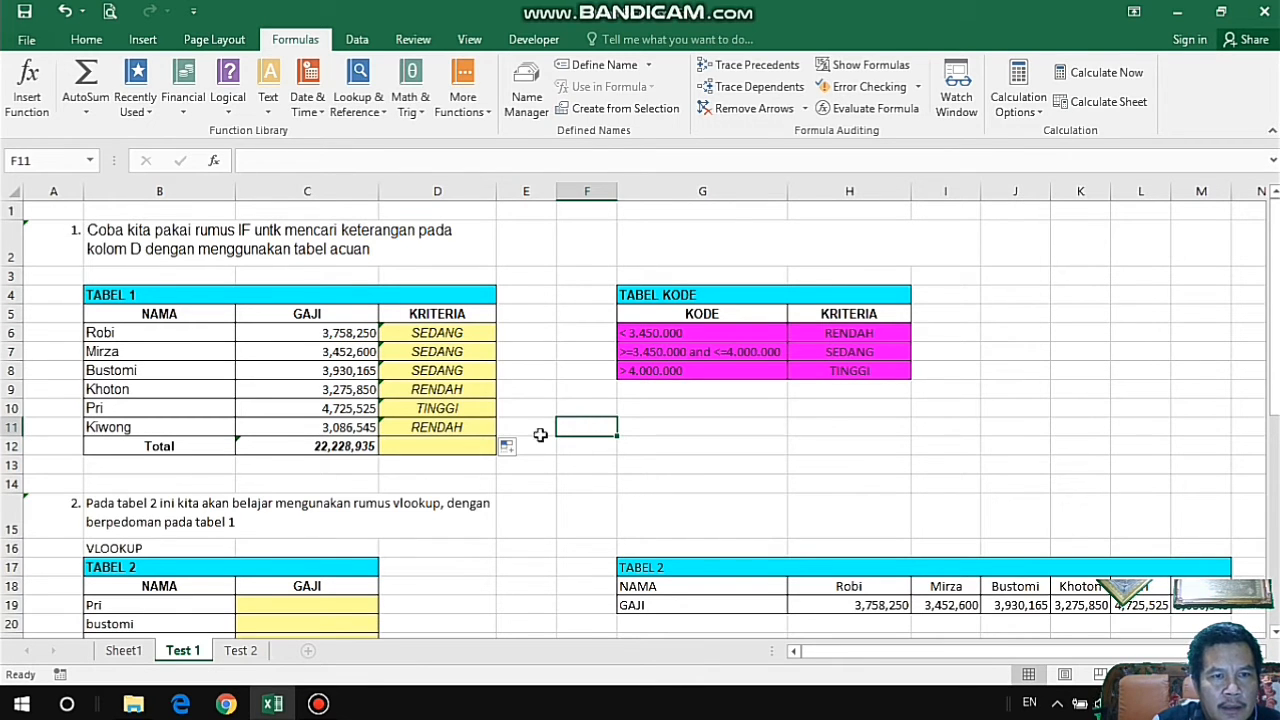
left_click(462, 408)
scroll(553, 447, "down", 1)
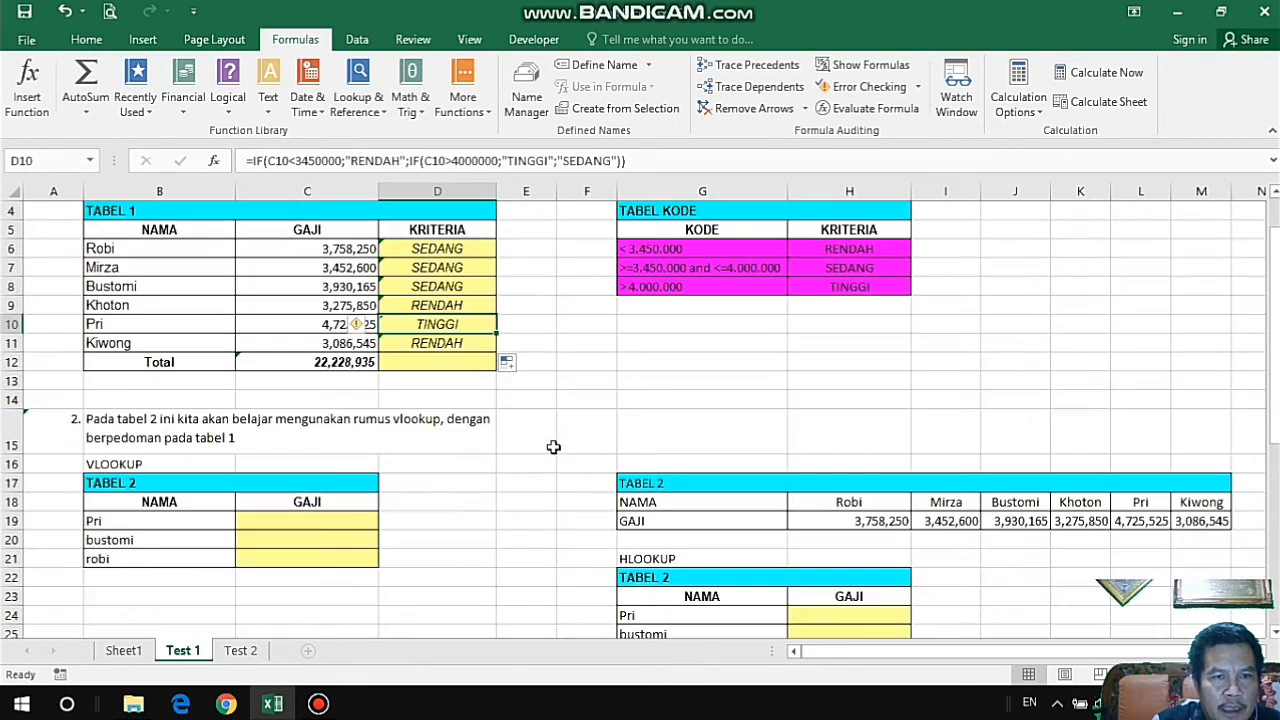
Enter the label "Total>=3500000" in B13, directly below TABEL 1's Total row.
left_click(324, 362)
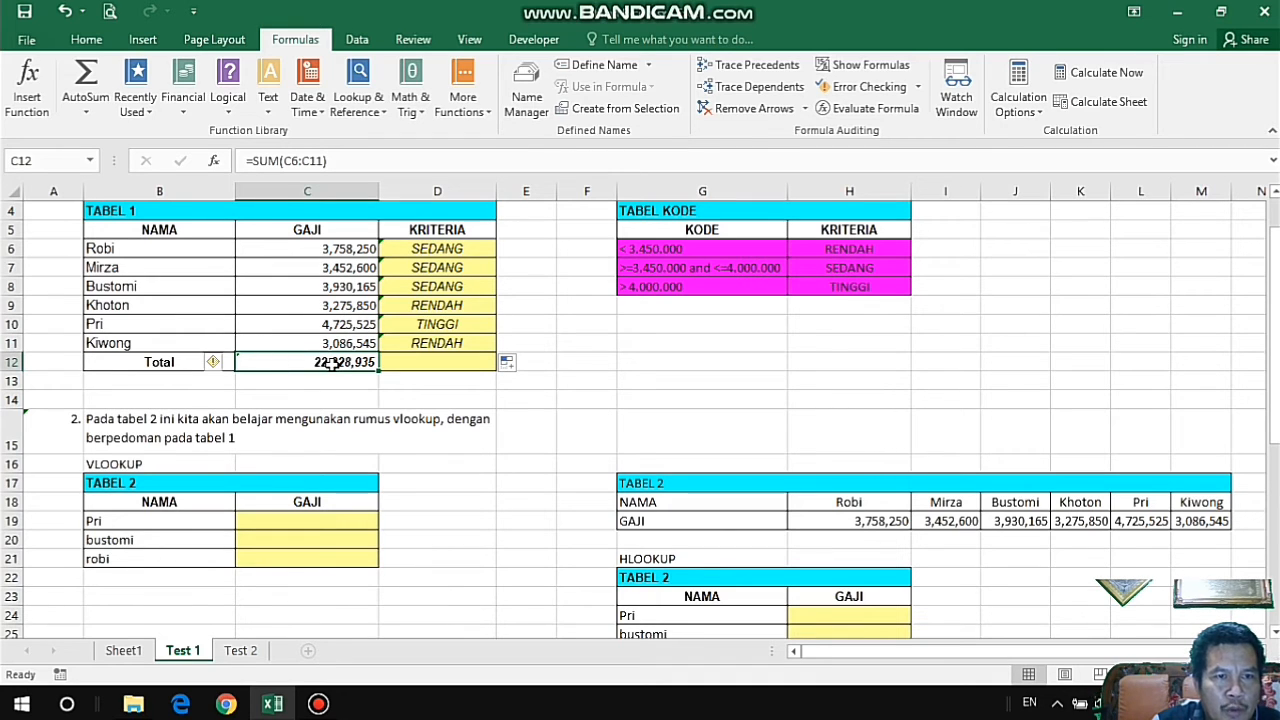
left_click(584, 378)
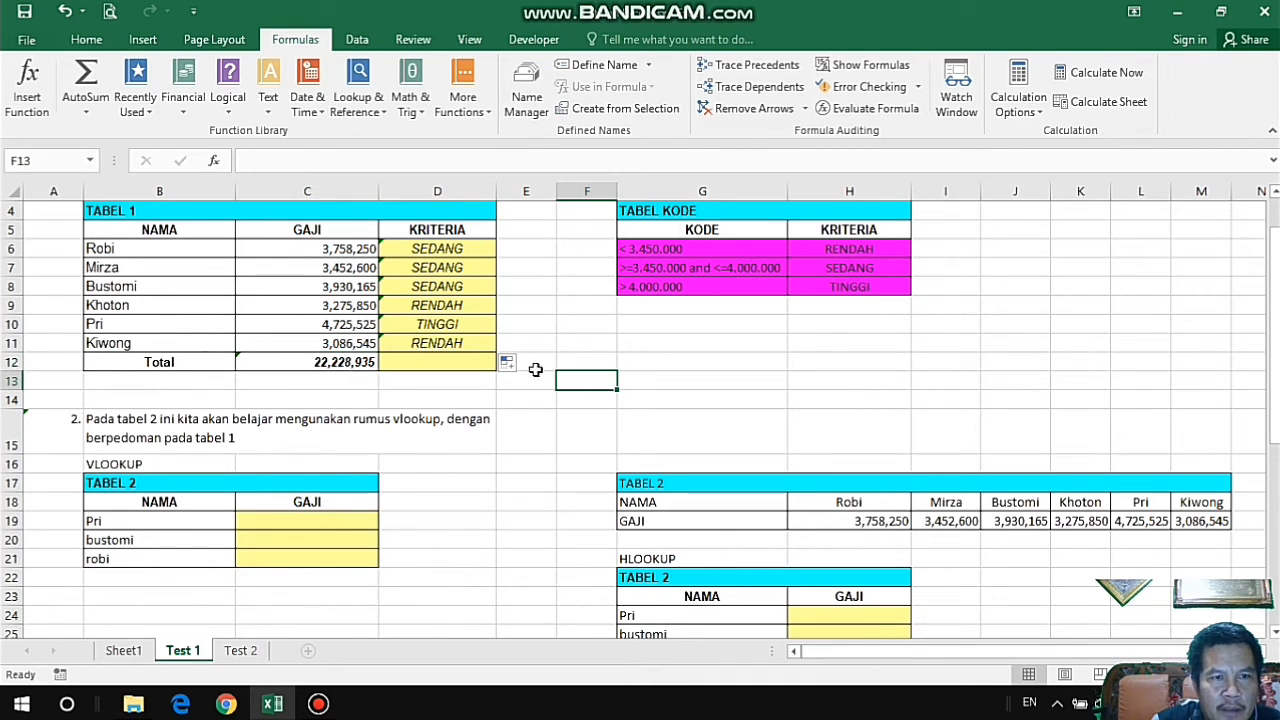
left_click(304, 383)
left_click(215, 383)
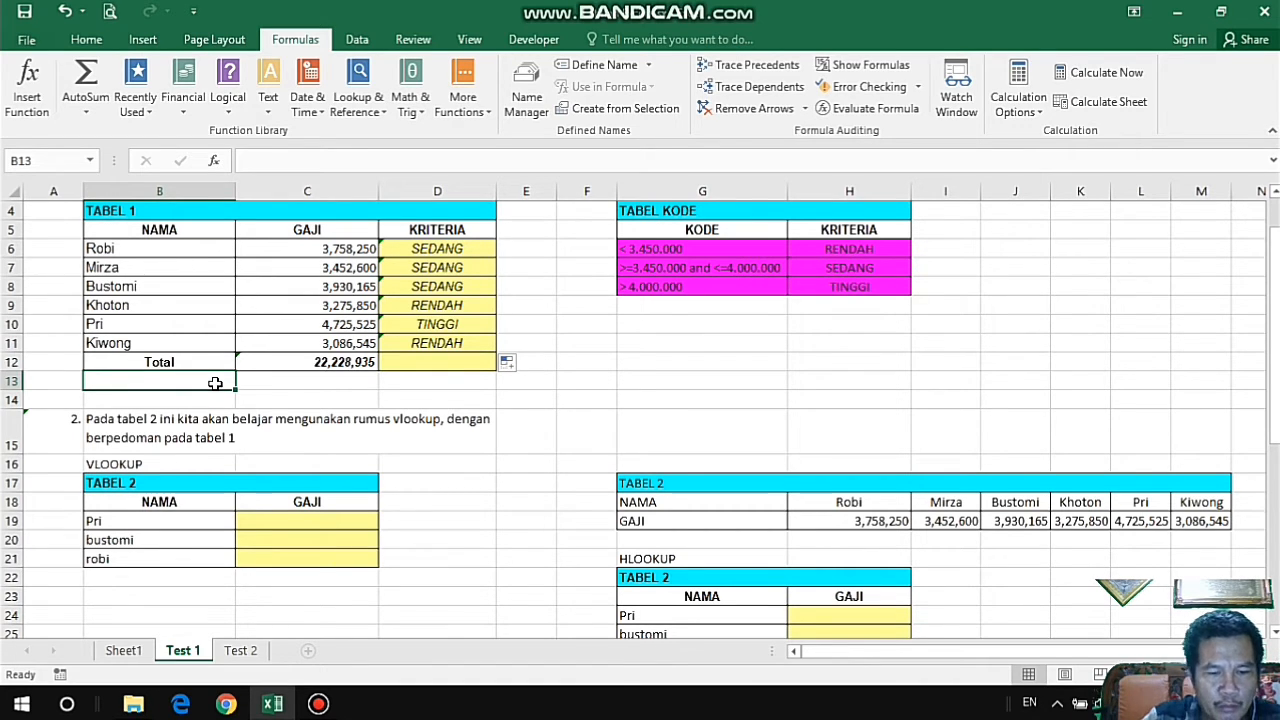
type("T")
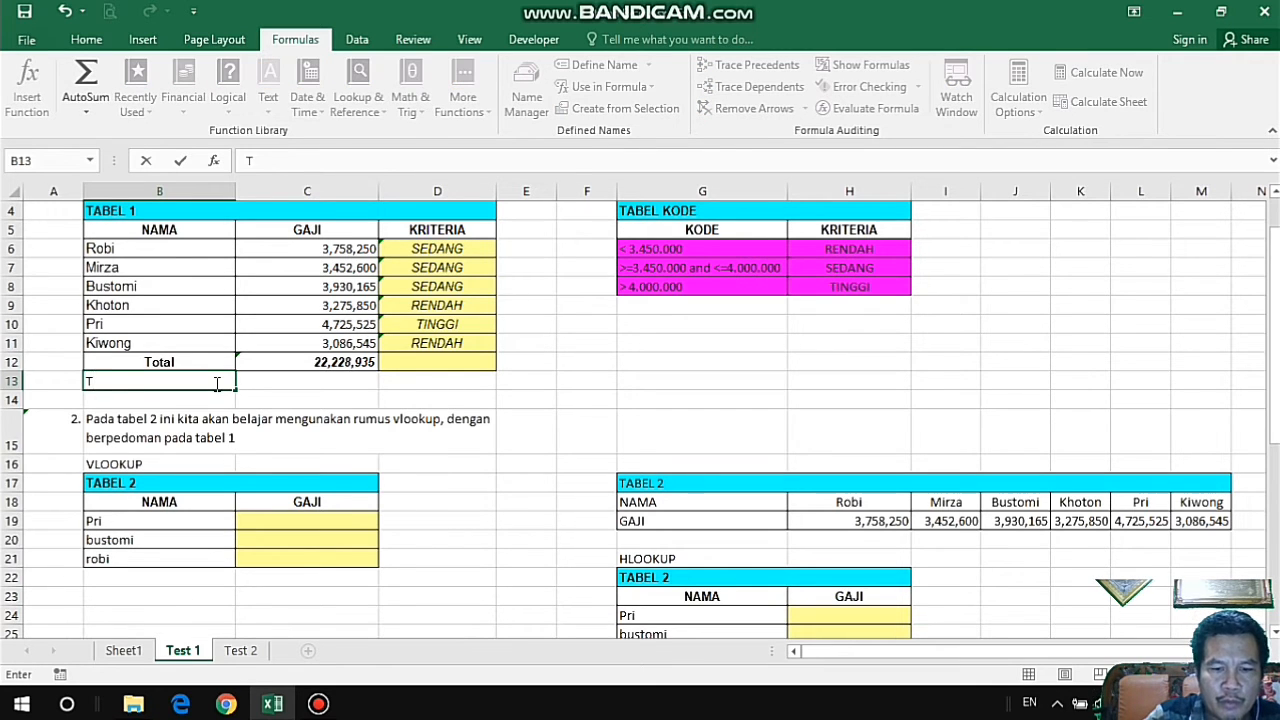
type("otal")
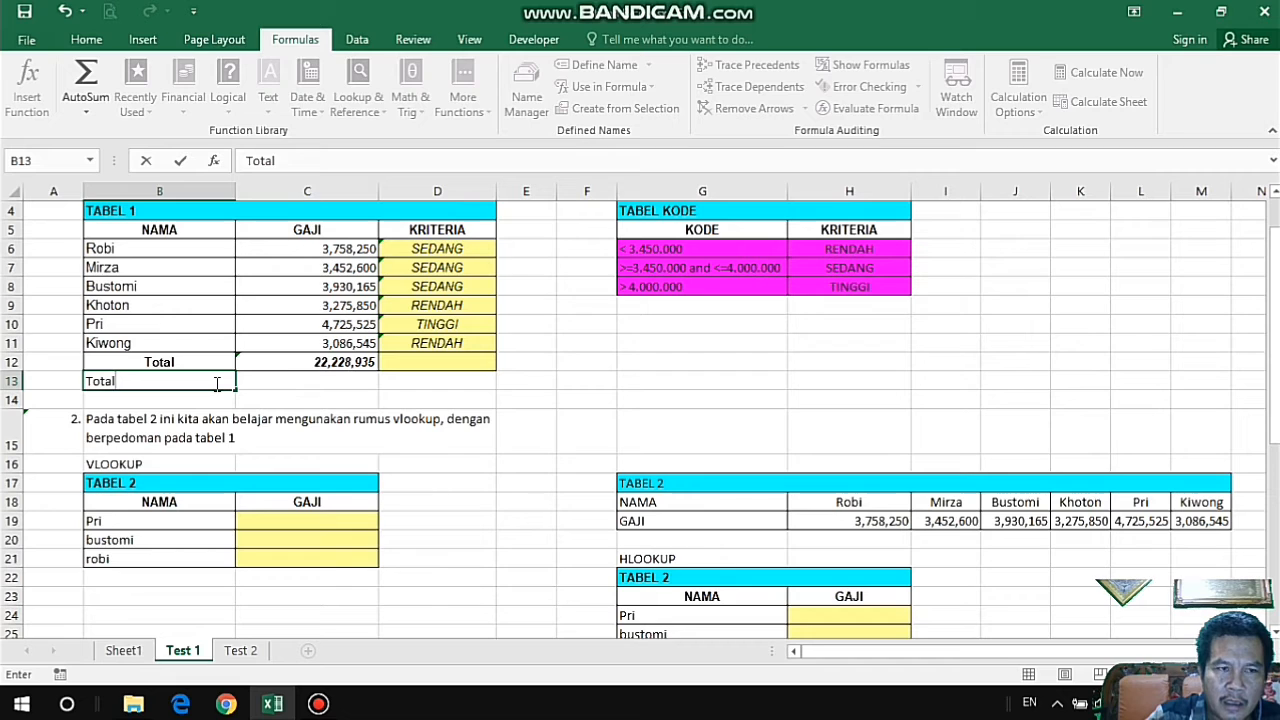
type(">")
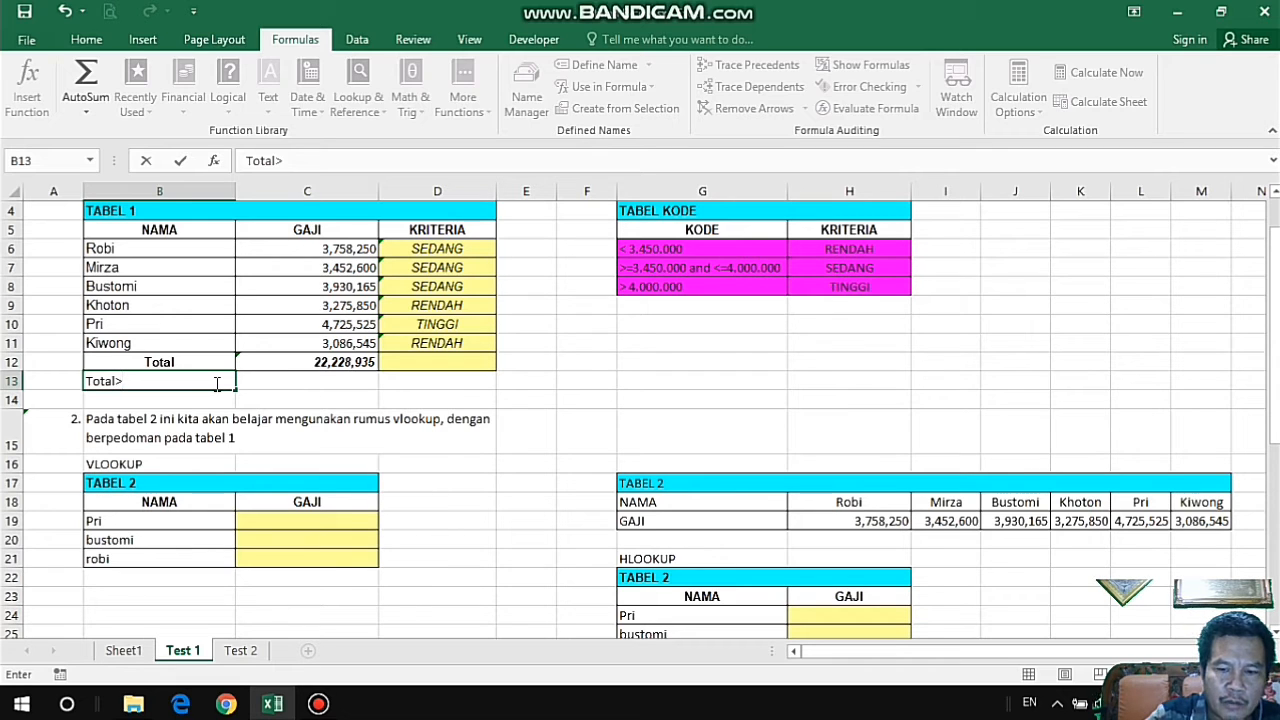
type("=3")
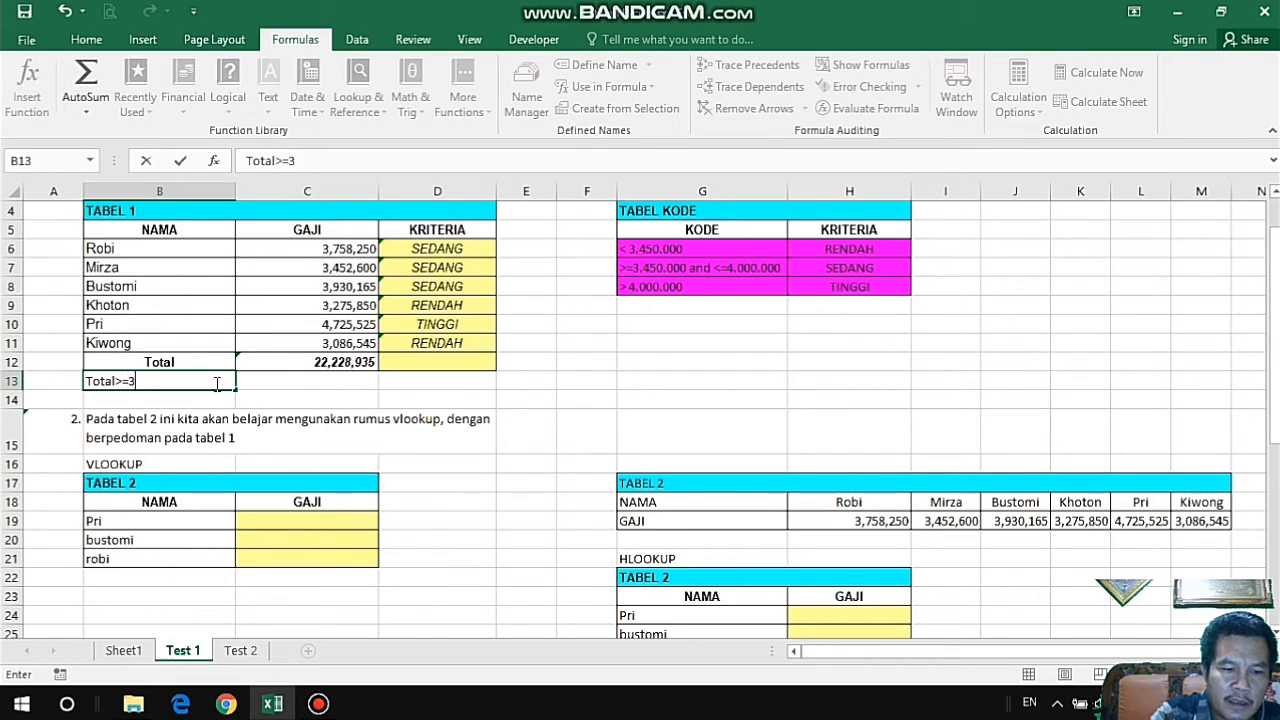
type("4")
key("BackSpace")
type("5")
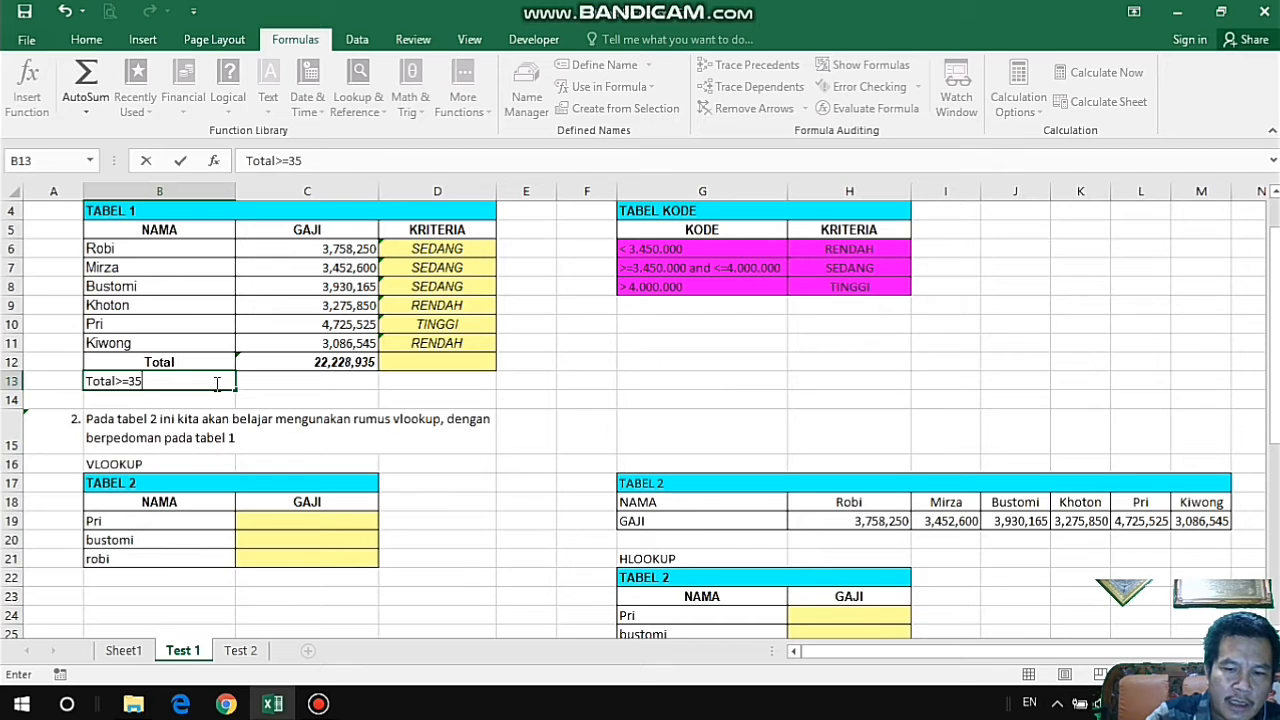
type("0000")
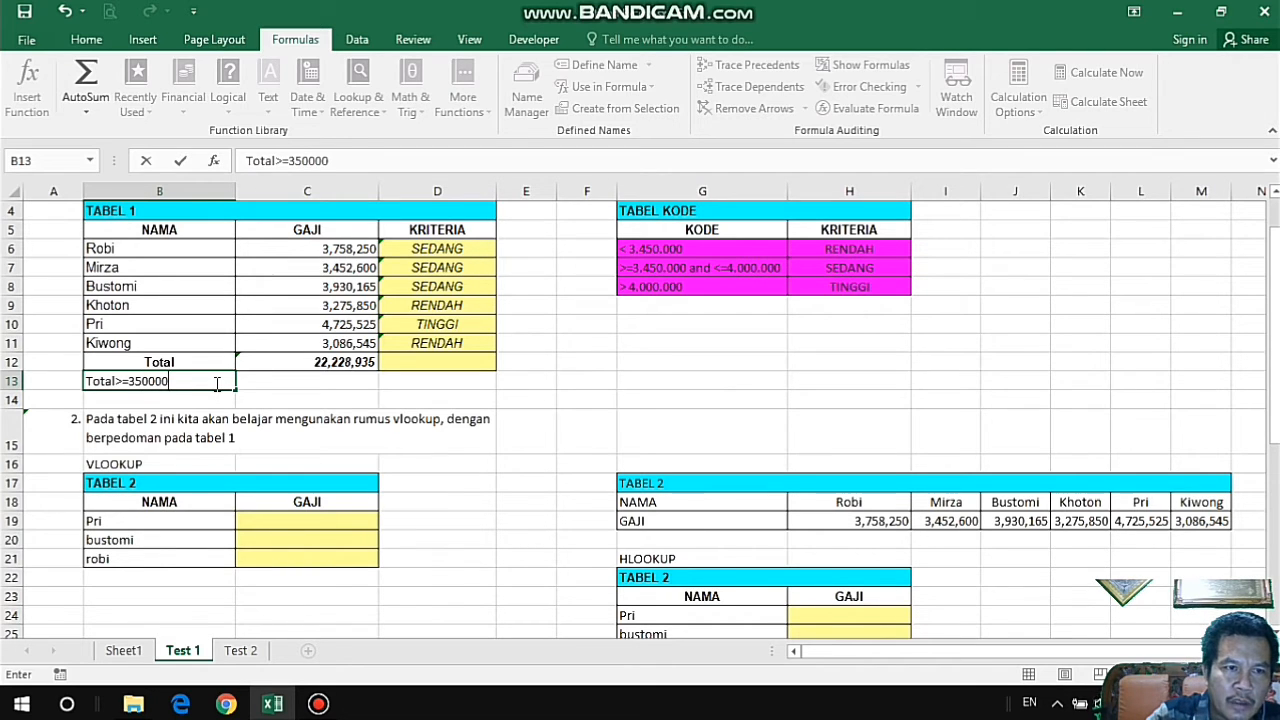
type("0")
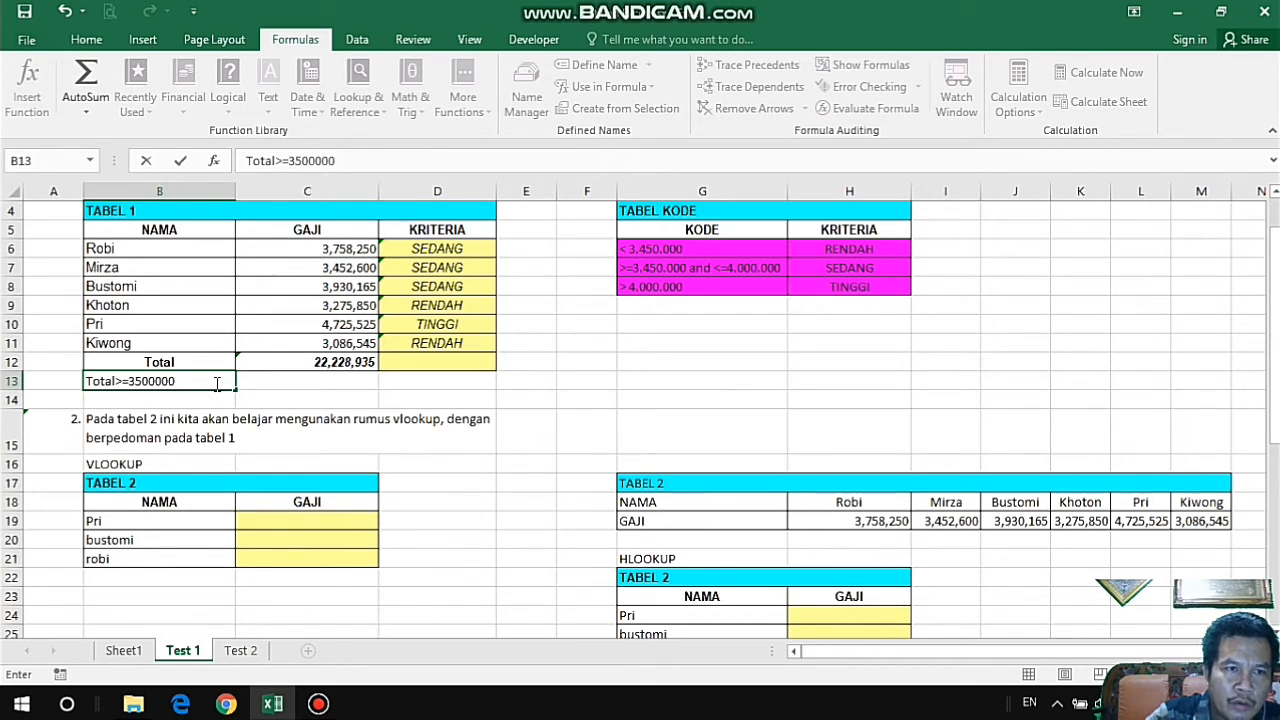
key("Return")
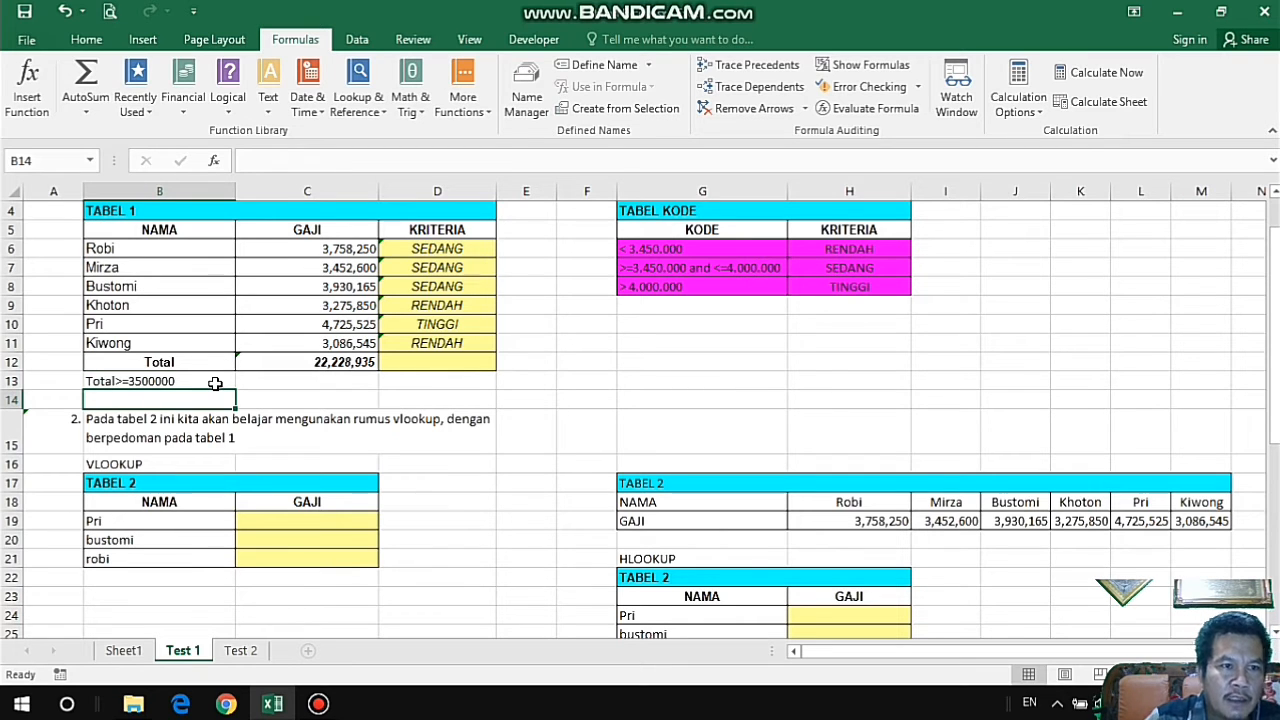
Start a SUMIF formula in C13, beside the new label, with the GAJI cells C6:C11 as its range.
left_click(350, 382)
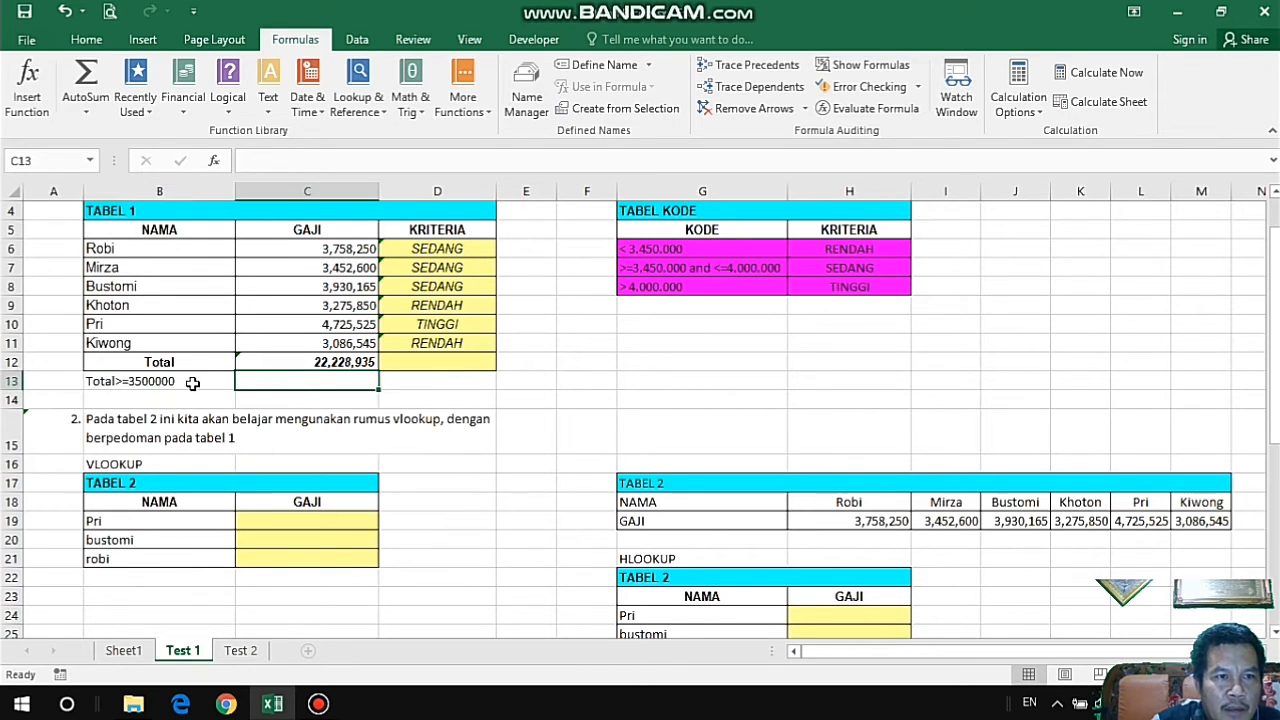
left_click(200, 383)
left_click(325, 387)
left_click(204, 381)
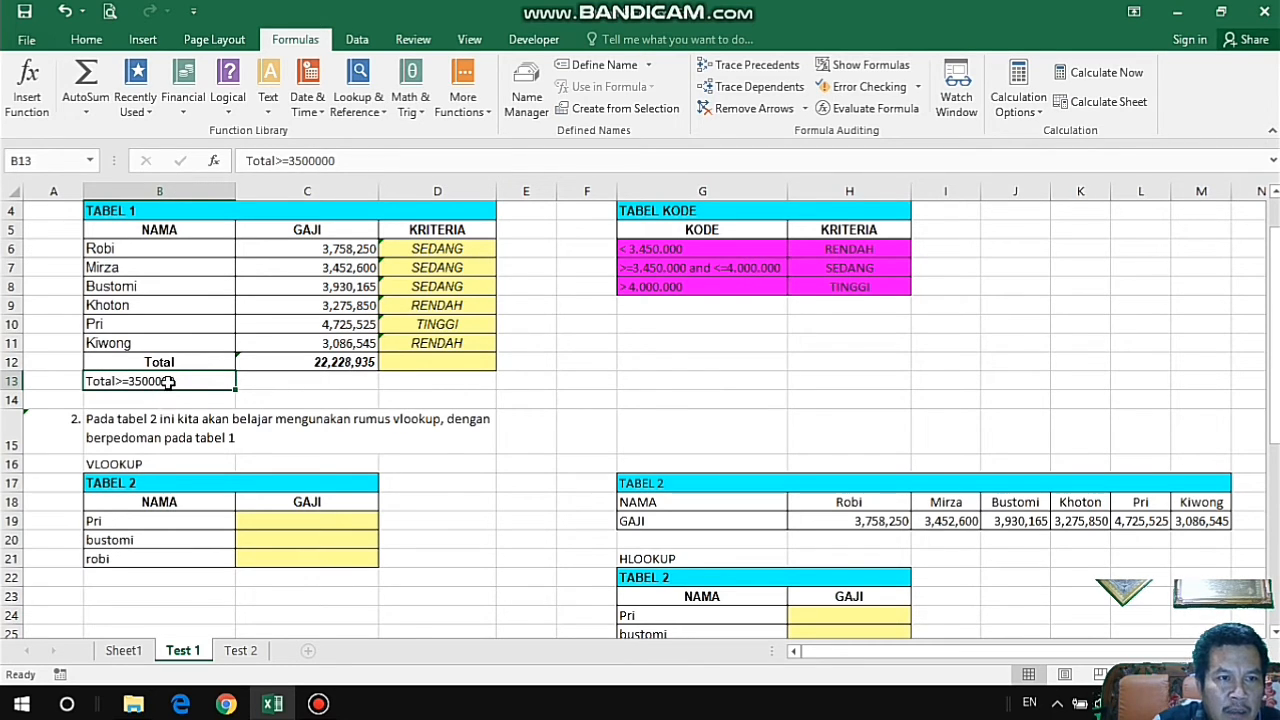
left_click(298, 385)
type("=sum")
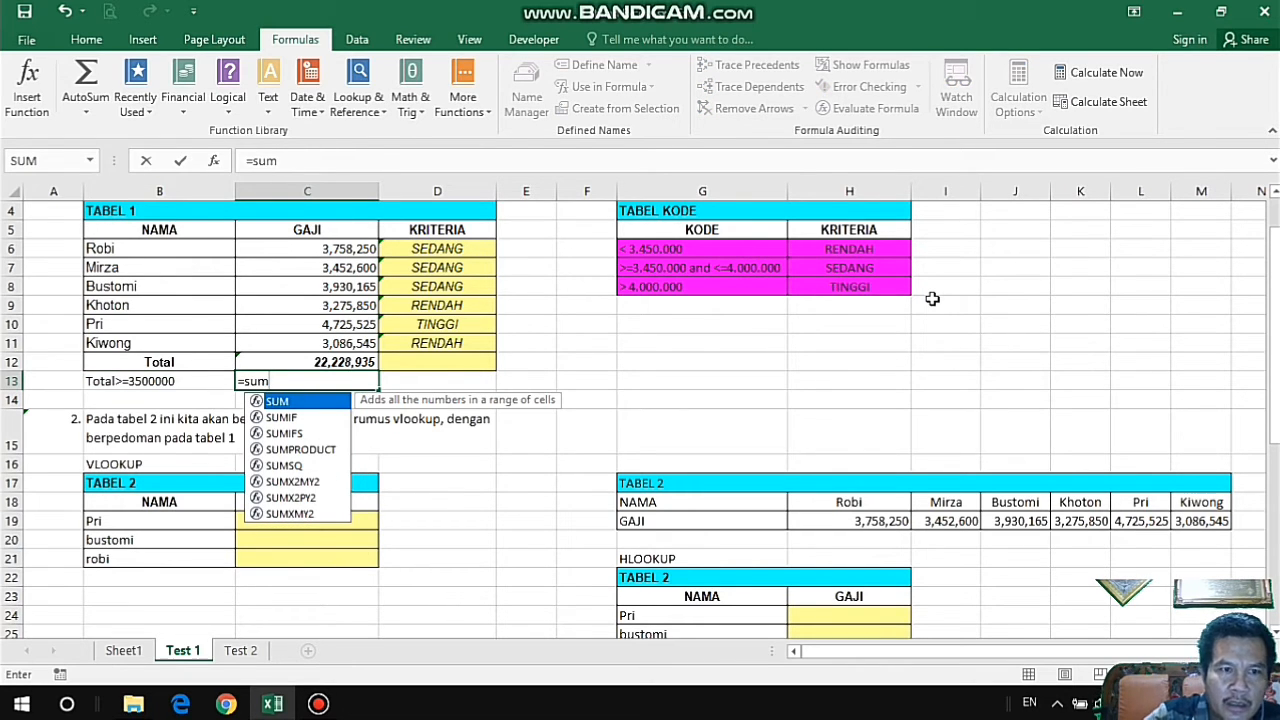
left_click(297, 420)
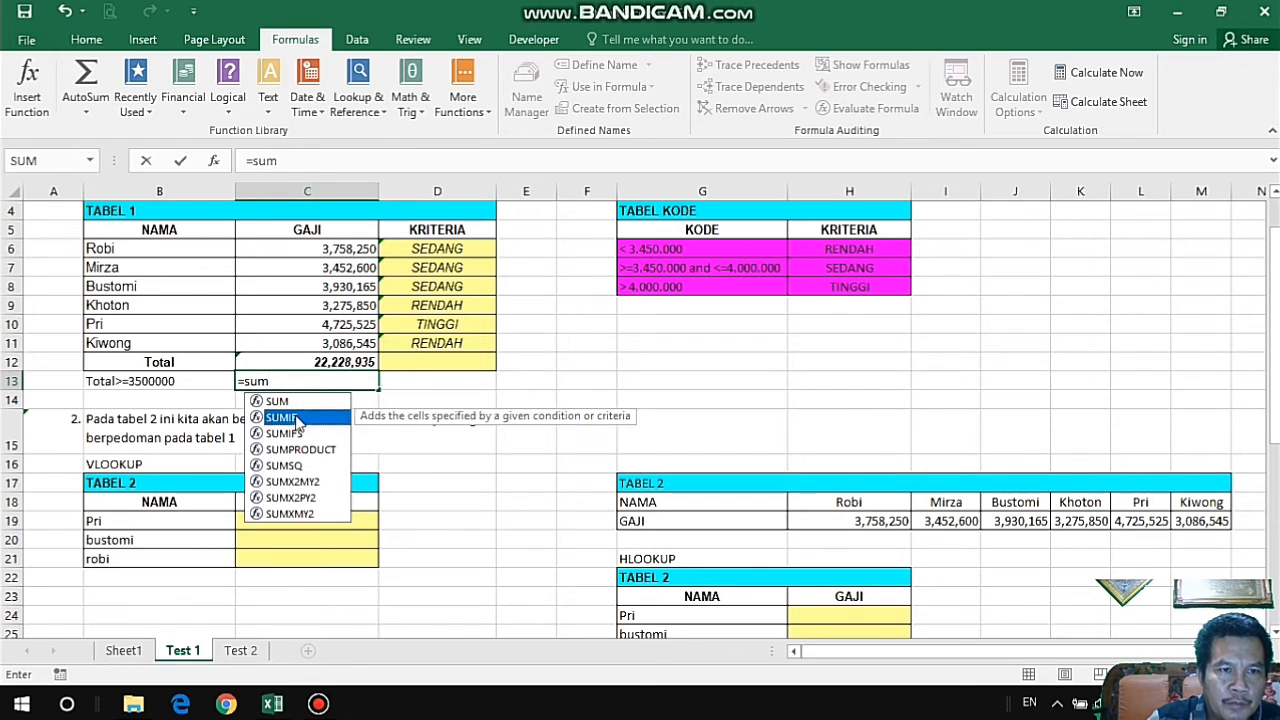
double_click(297, 418)
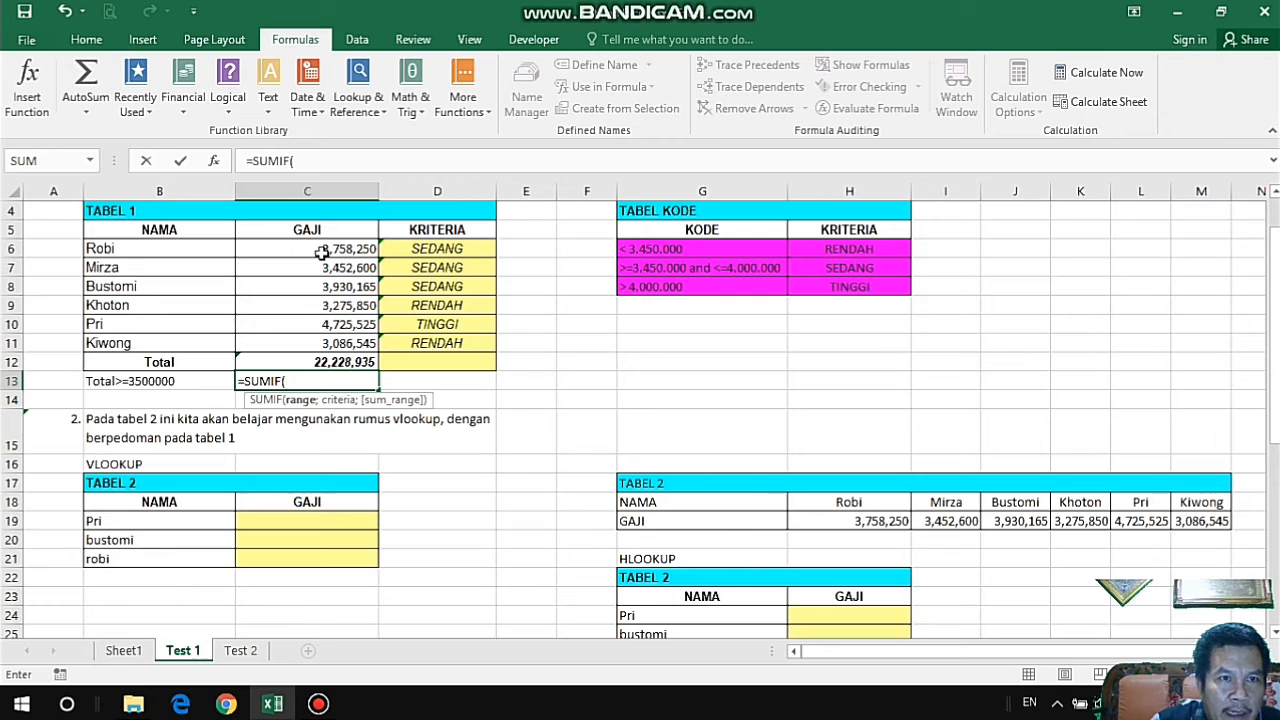
left_click_drag(320, 250, 320, 343)
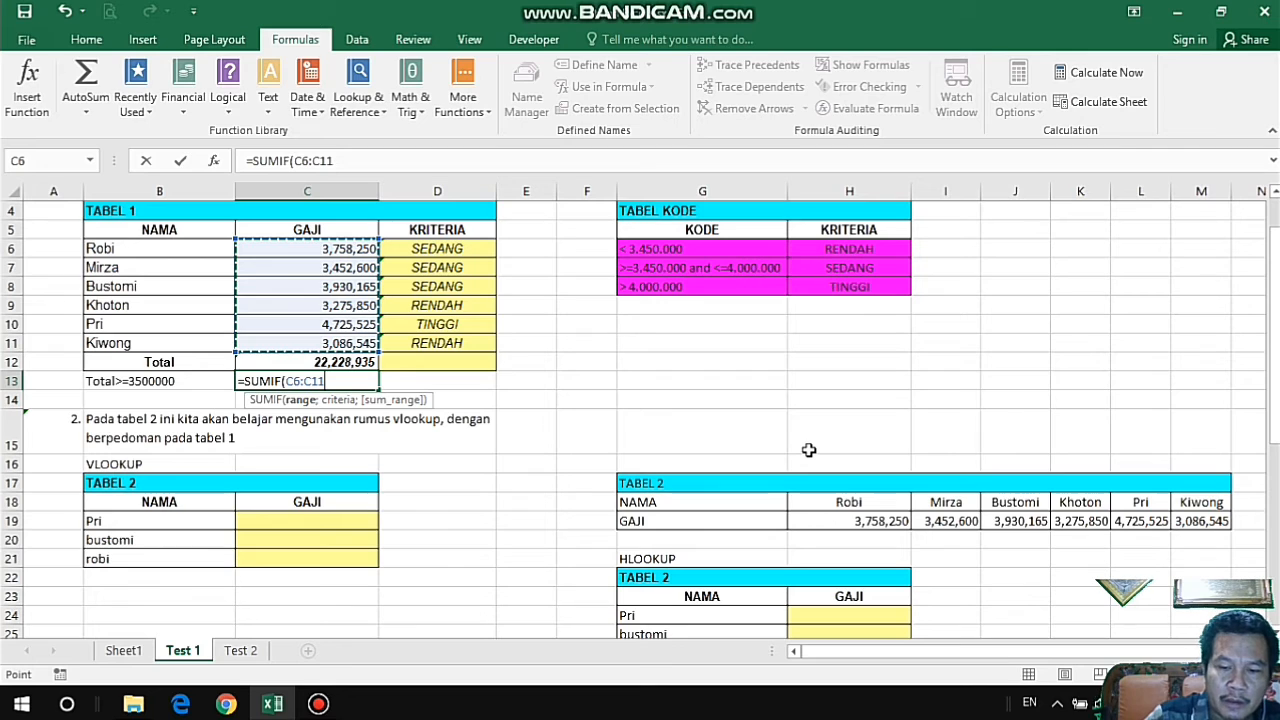
Give the SUMIF in C13 the criteria ">=3500000" and enter the formula.
type(";\">")
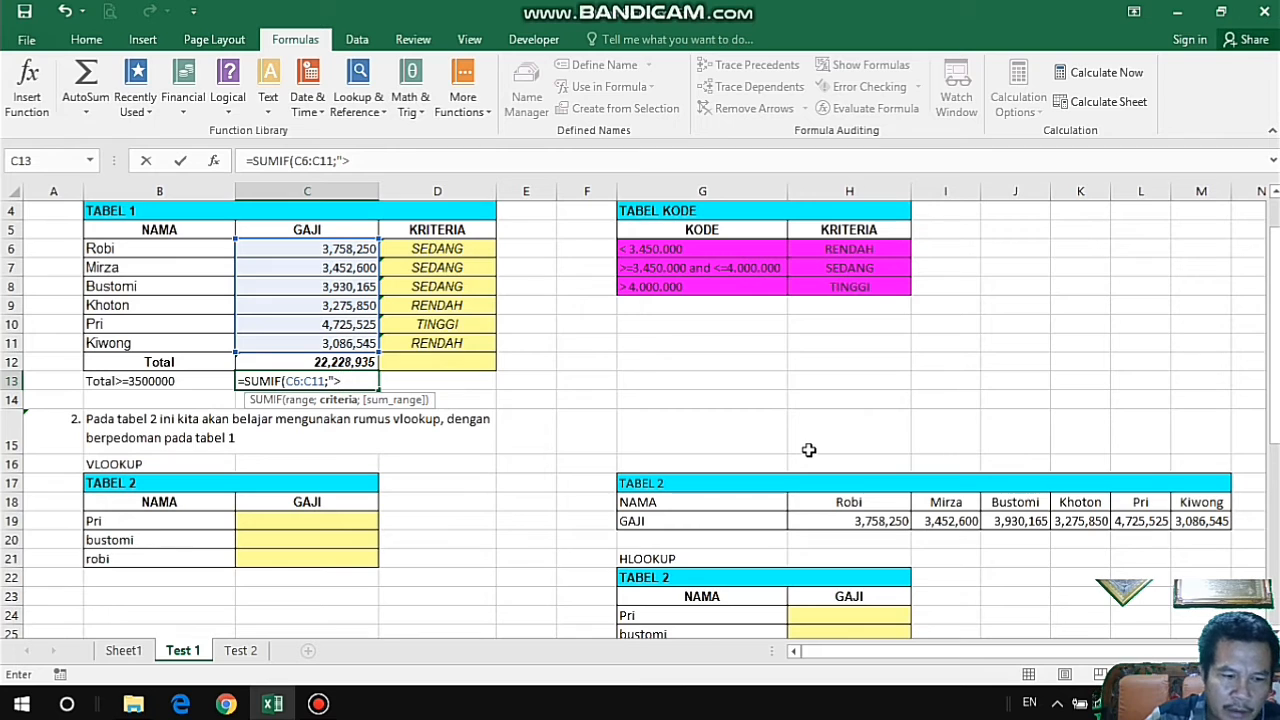
type("=")
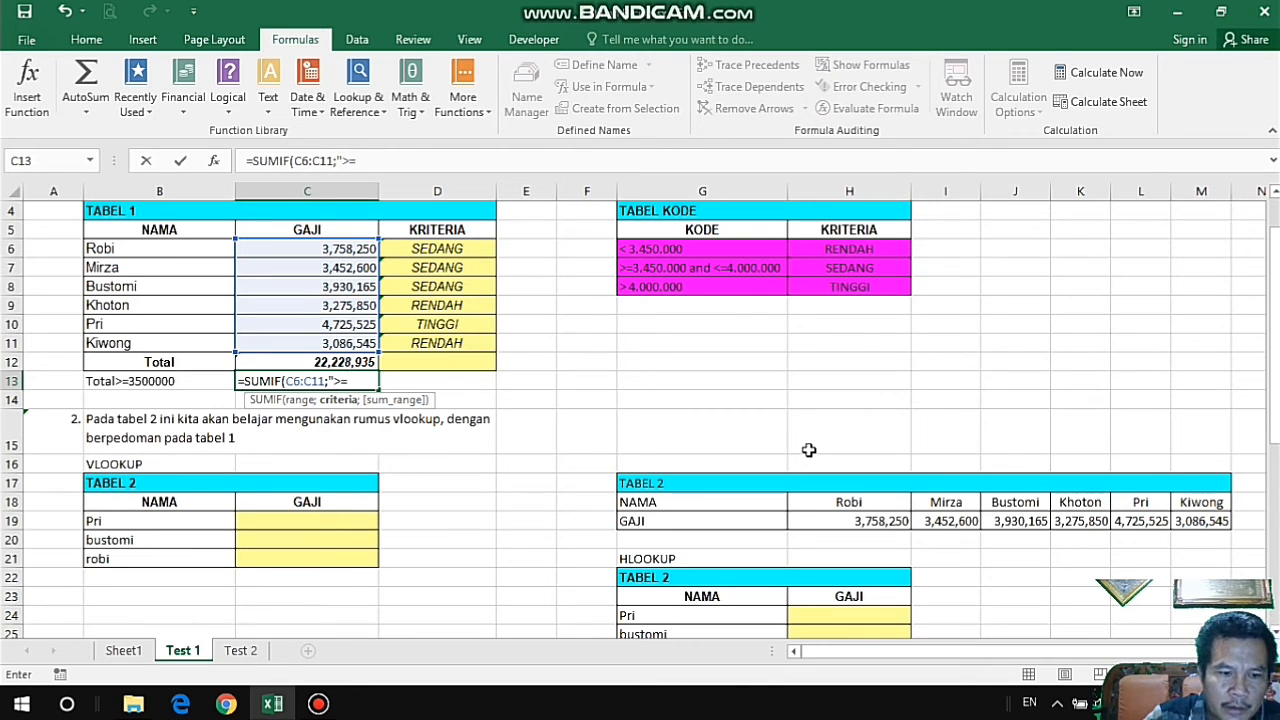
type("3500000")
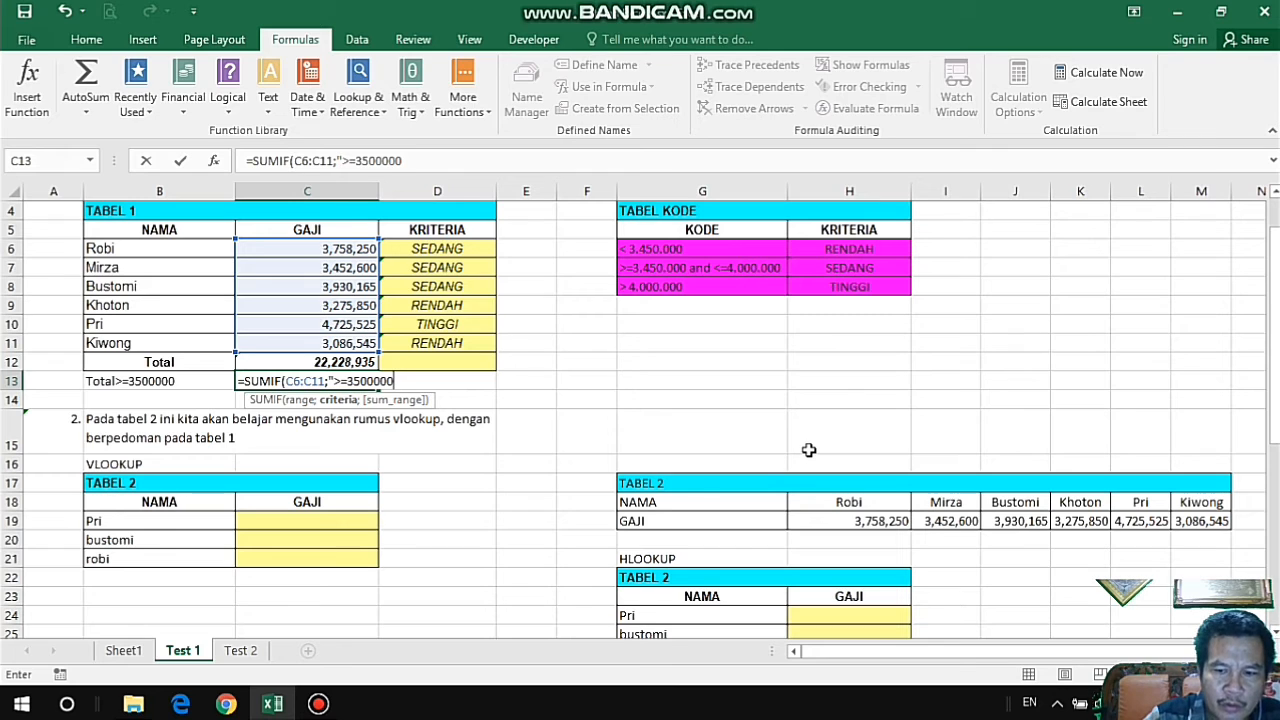
type("\"")
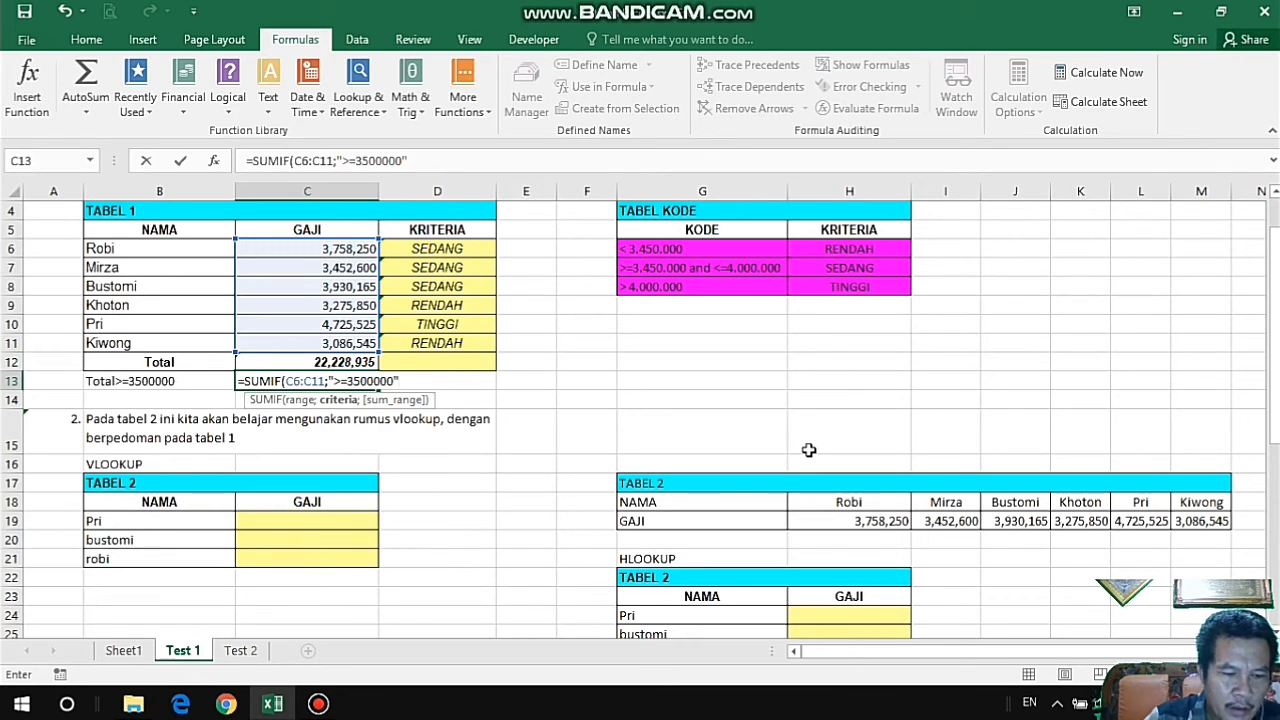
type(")")
key("Return")
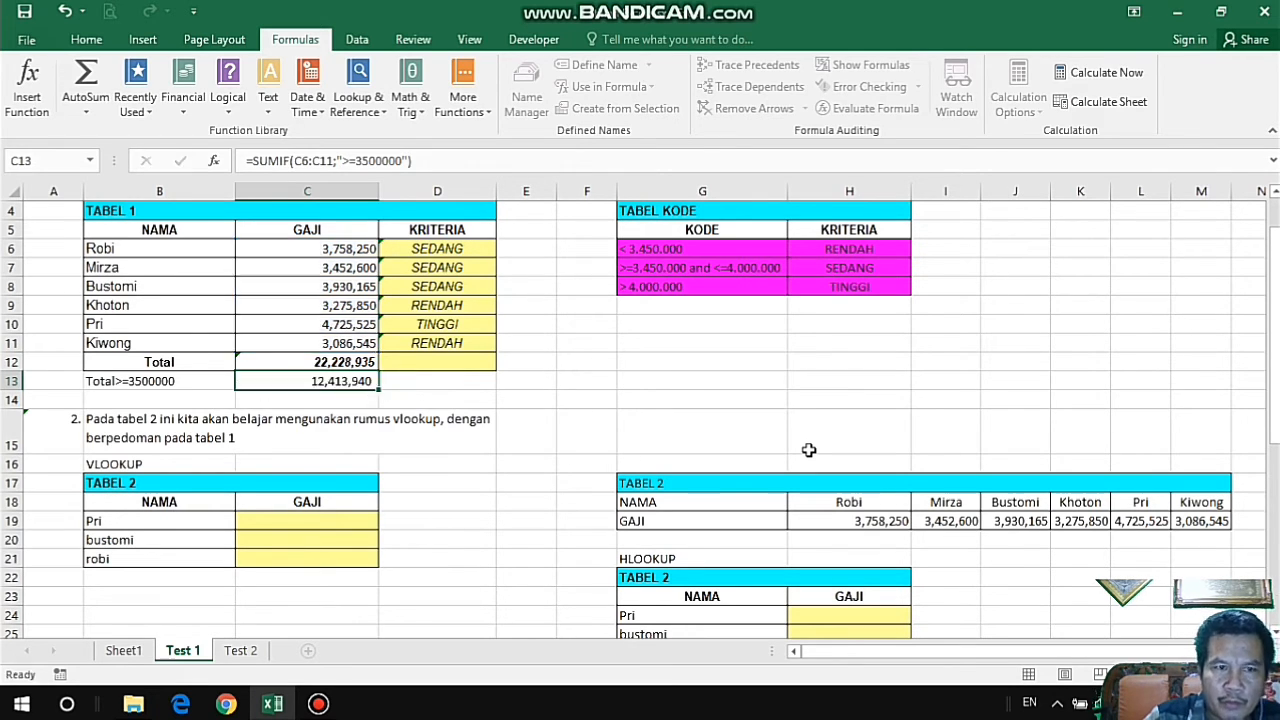
Check the SUMIF total in C13 against the qualifying GAJI values in C6, C8 and C10.
left_click(362, 383)
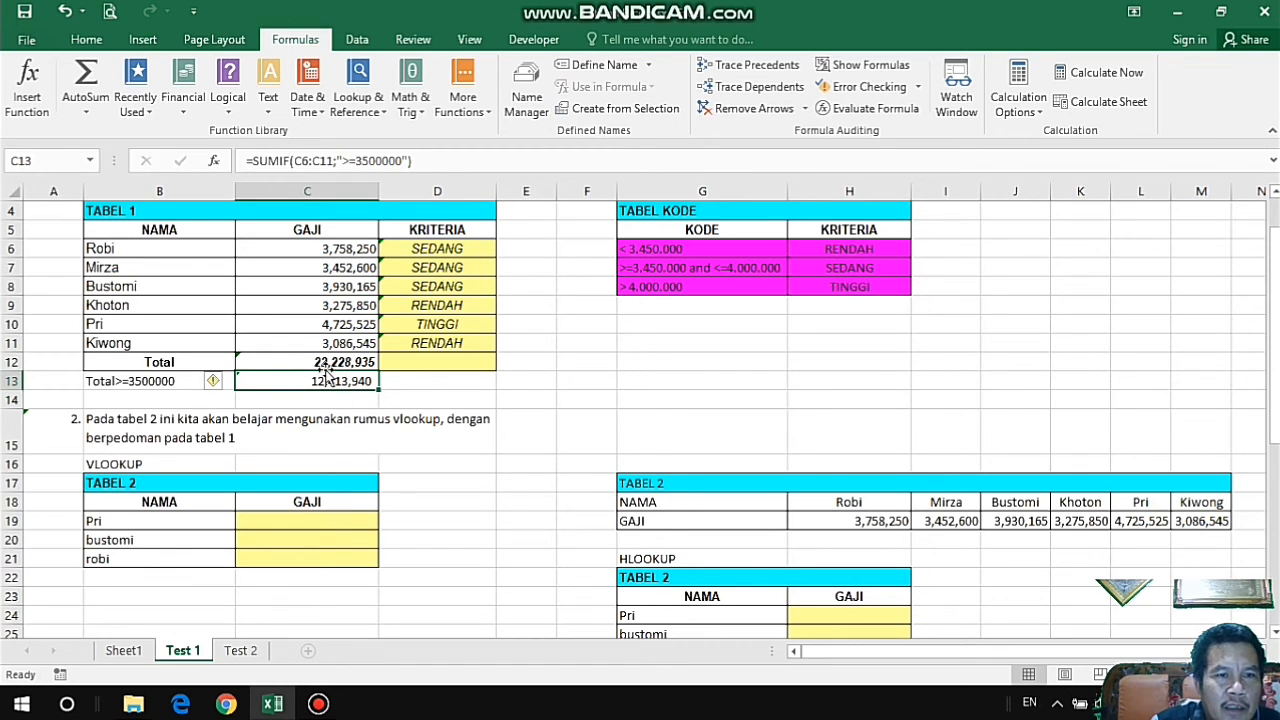
left_click_drag(168, 382, 320, 381)
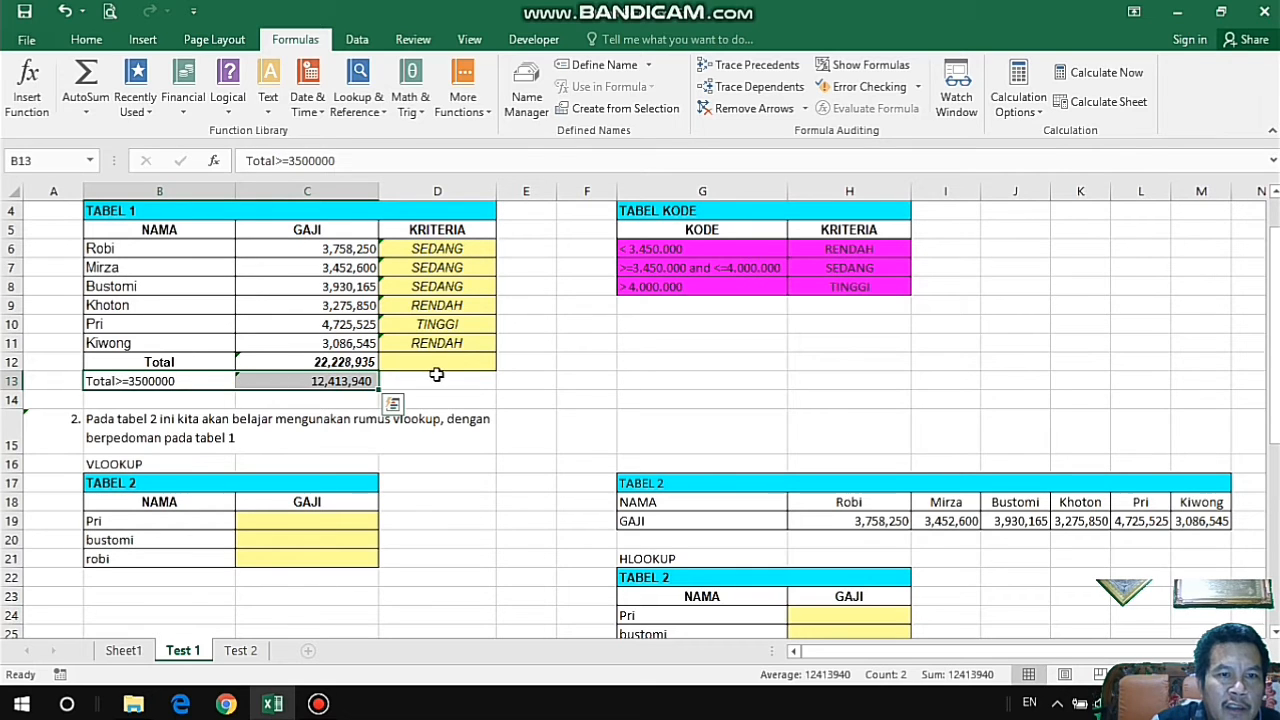
left_click(322, 380)
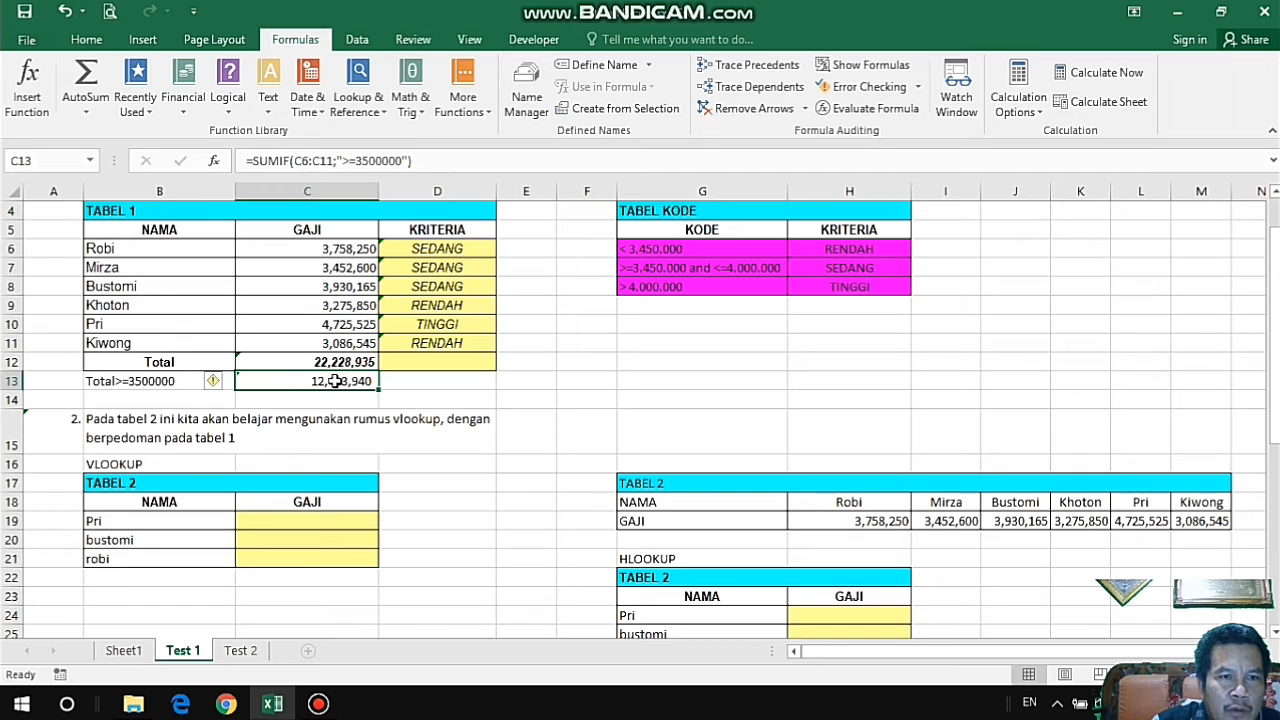
left_click(352, 250)
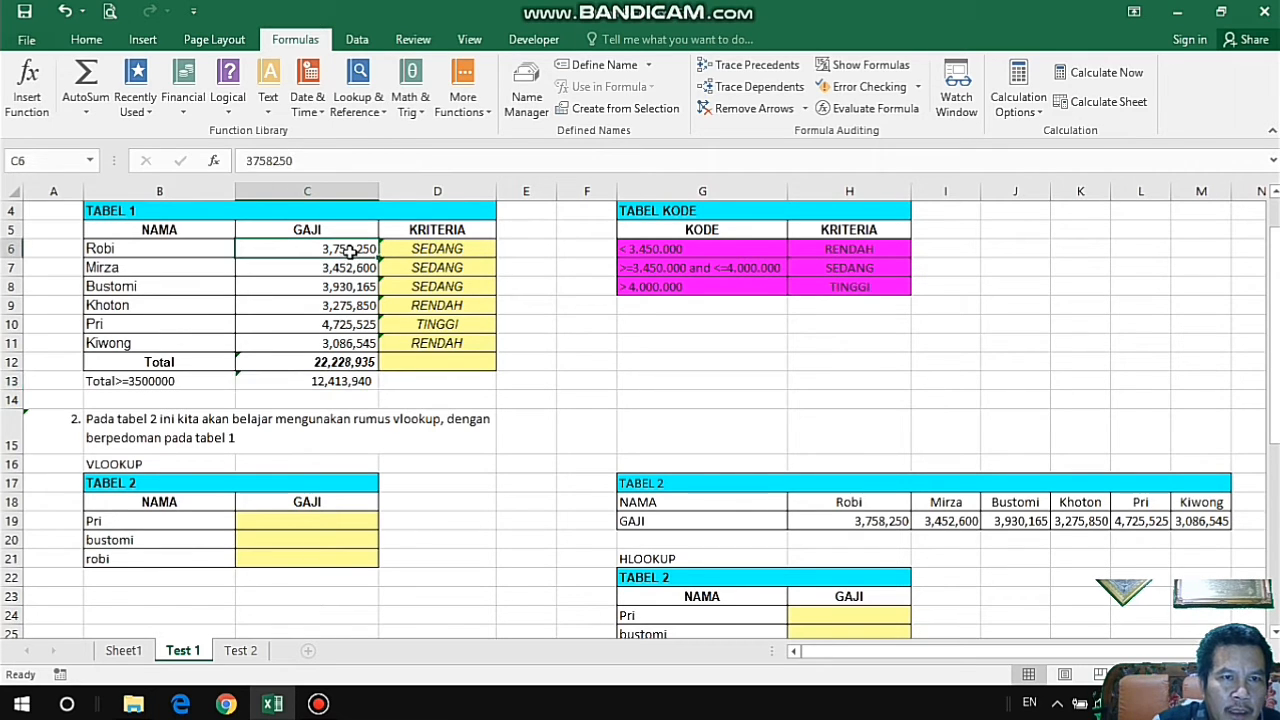
left_click(357, 288)
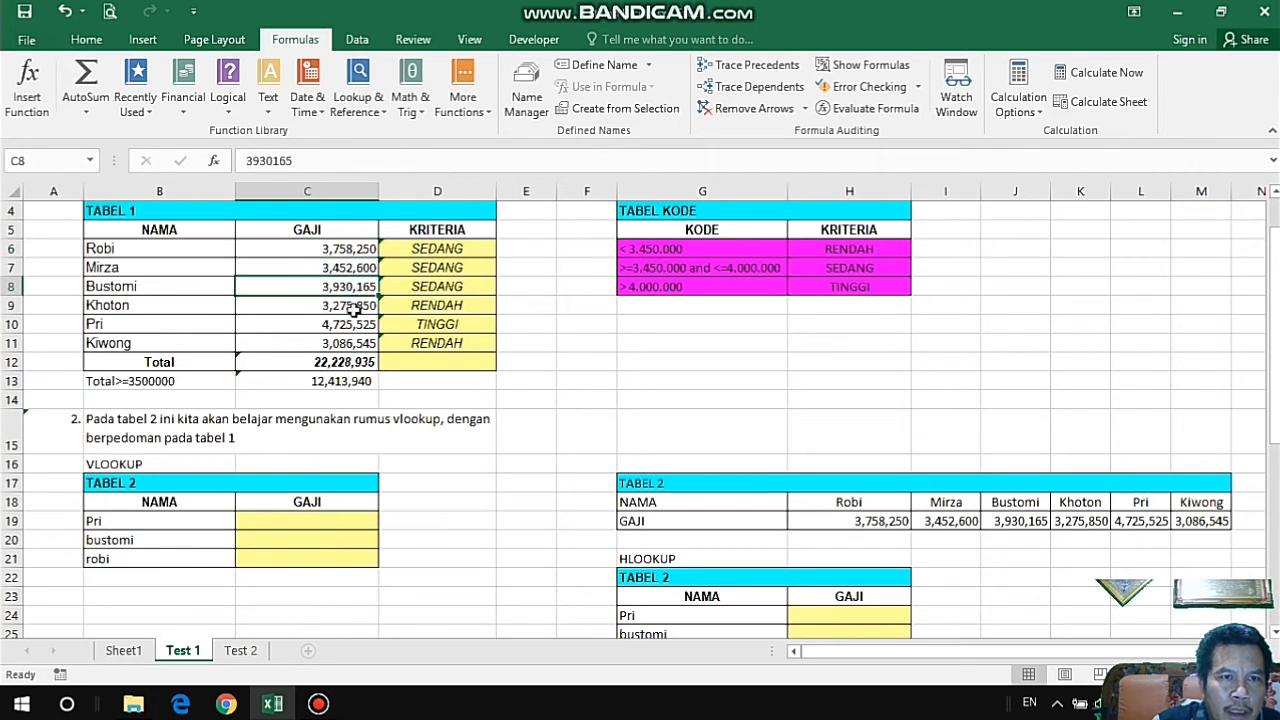
left_click(354, 324)
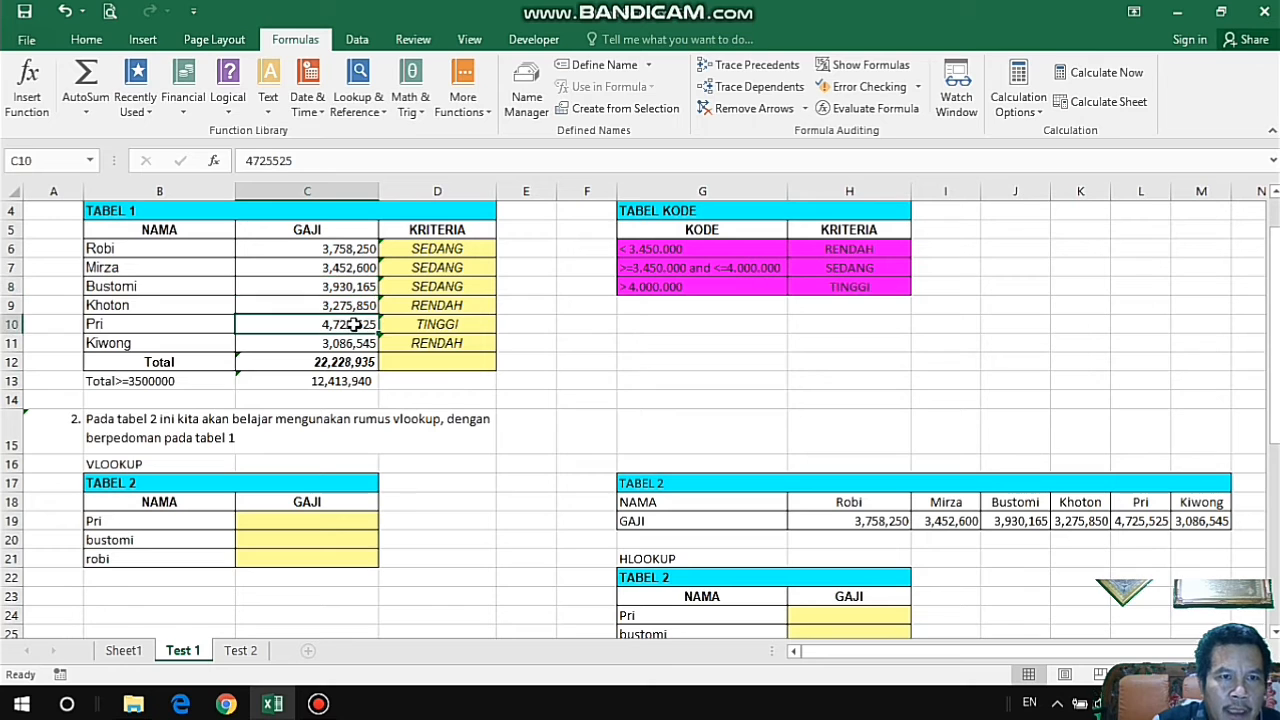
left_click(348, 385)
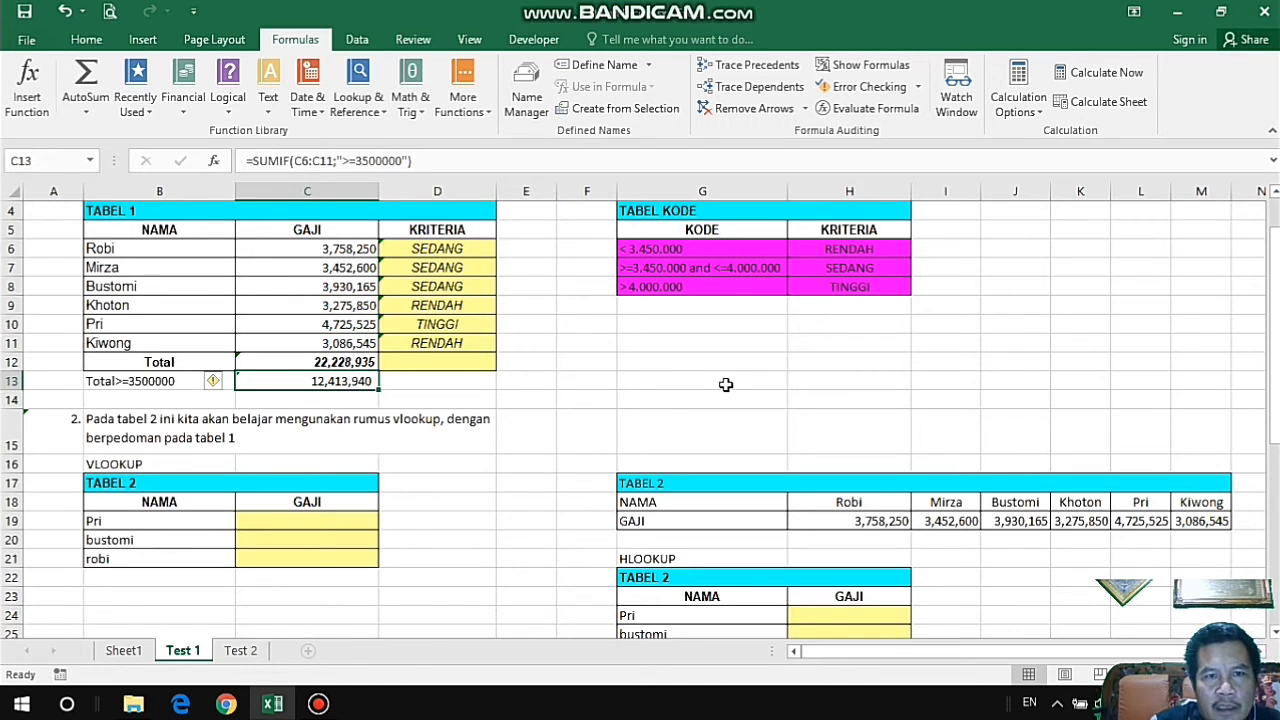
Review the VLOOKUP exercise below TABEL 1, looking over TABEL 2's NAMA cells B19:B21 and its GAJI column.
scroll(726, 384, "down", 1)
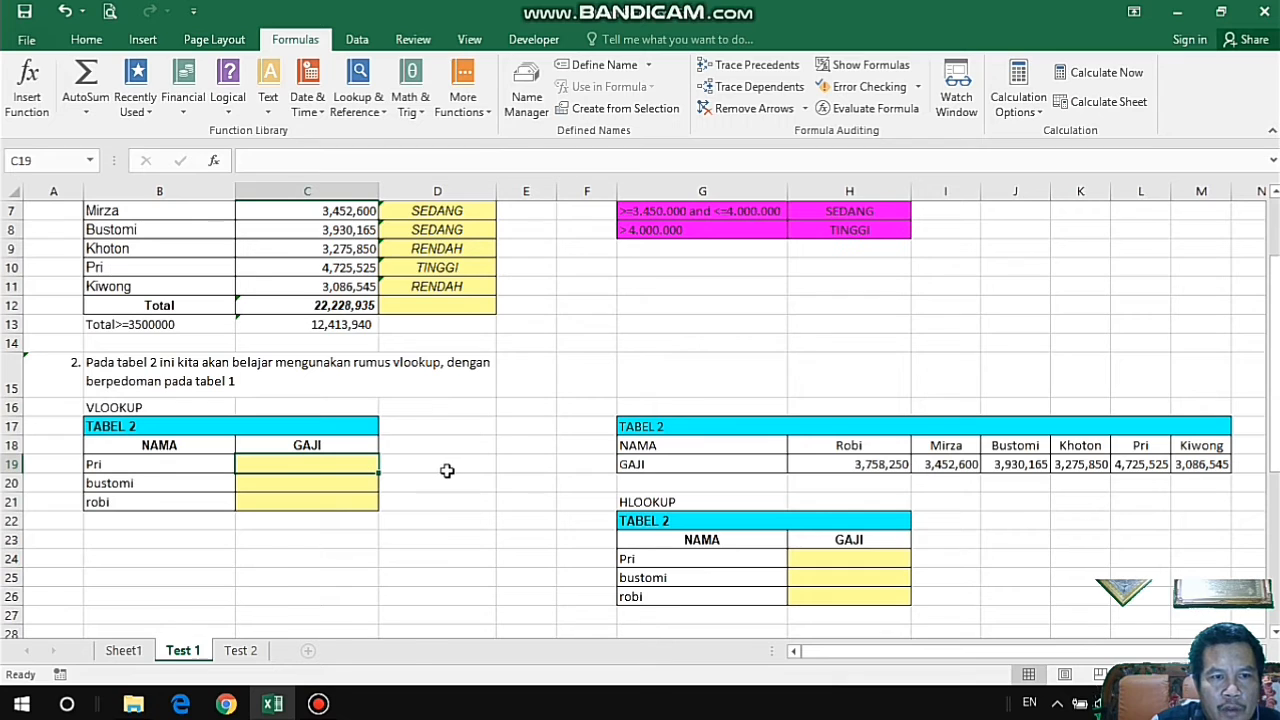
left_click(133, 406)
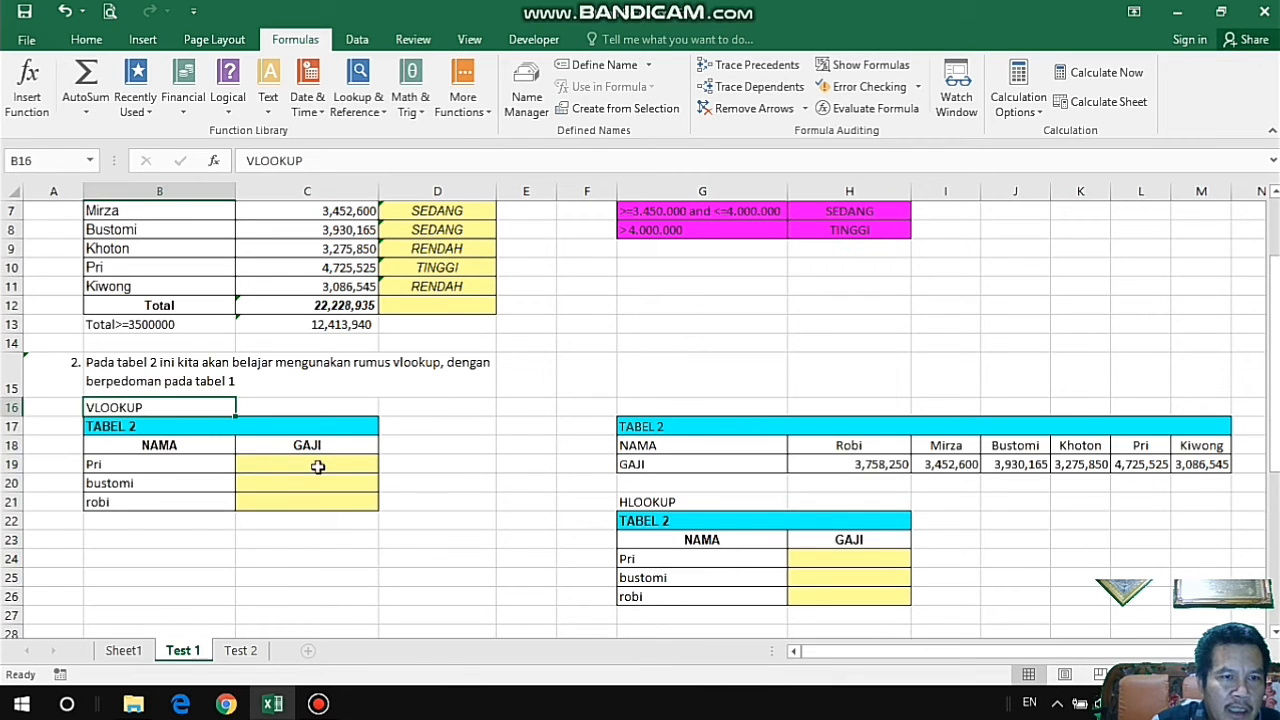
left_click_drag(127, 465, 145, 494)
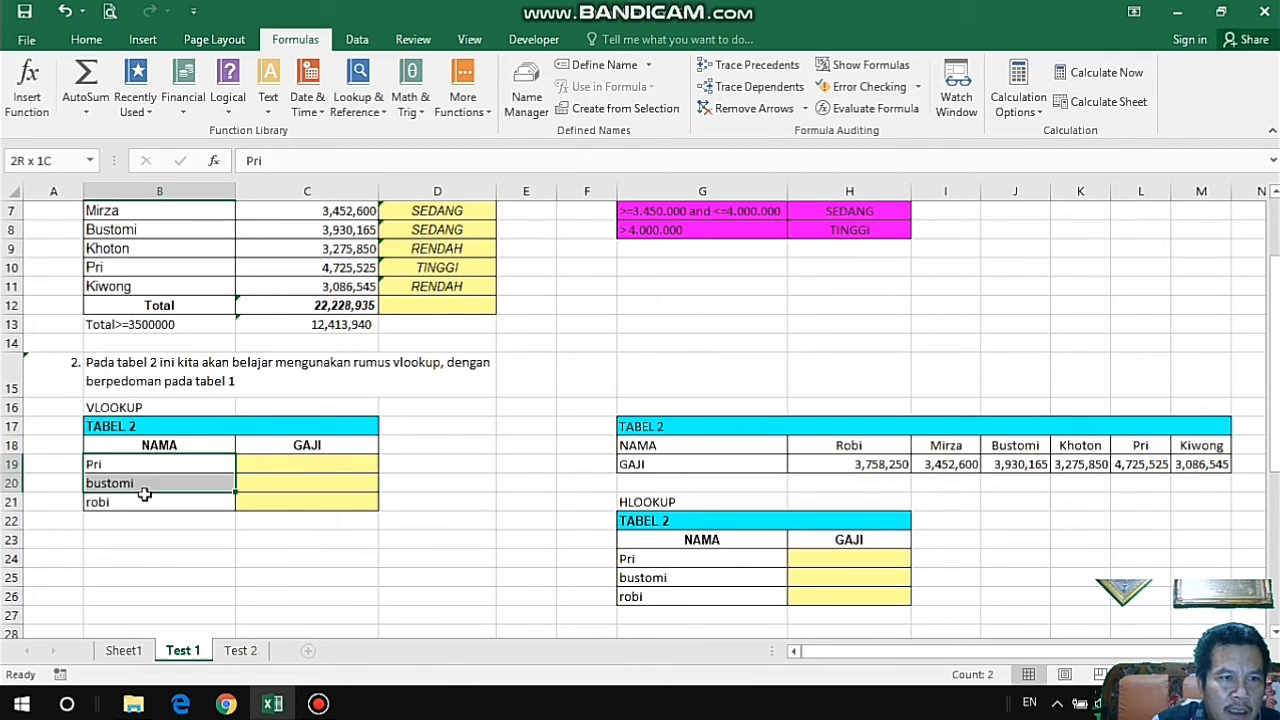
left_click(329, 457)
left_click(176, 410)
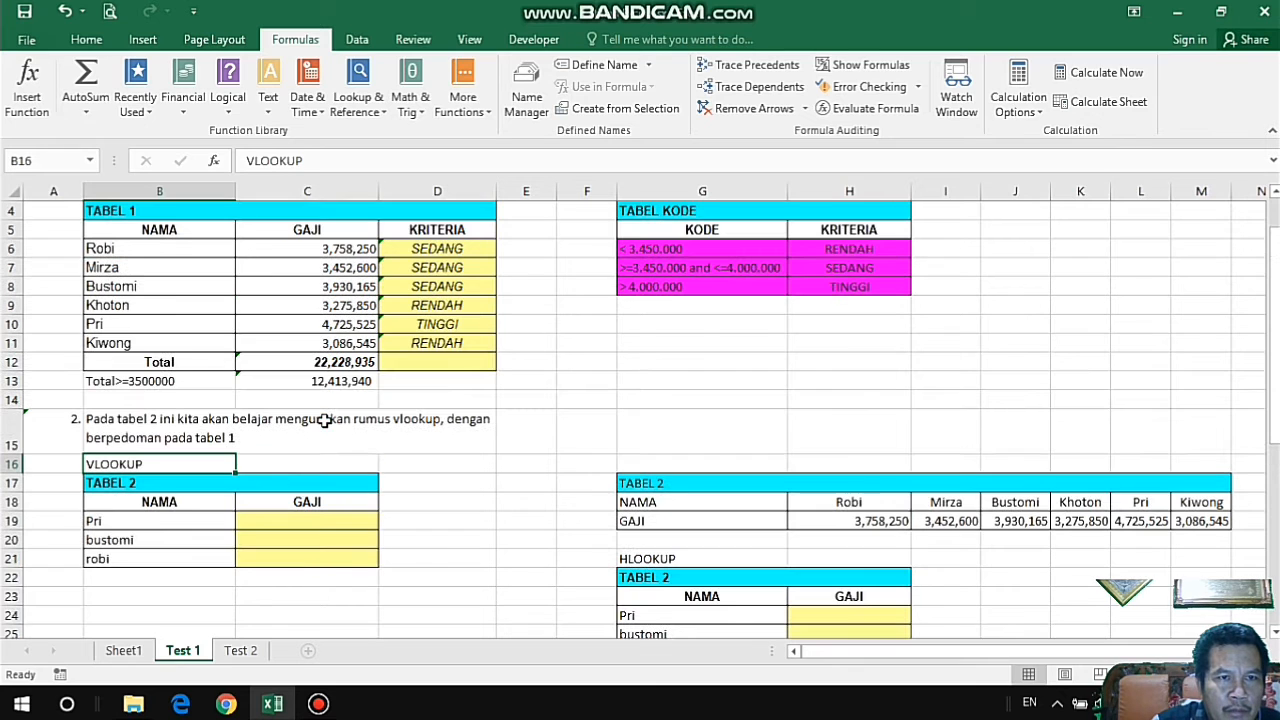
Name TABEL 1's NAMA and GAJI data range B6:C11 "tb_satu", leaving out the headers and the KRITERIA column.
scroll(324, 414, "up", 1)
scroll(352, 316, "up", 1)
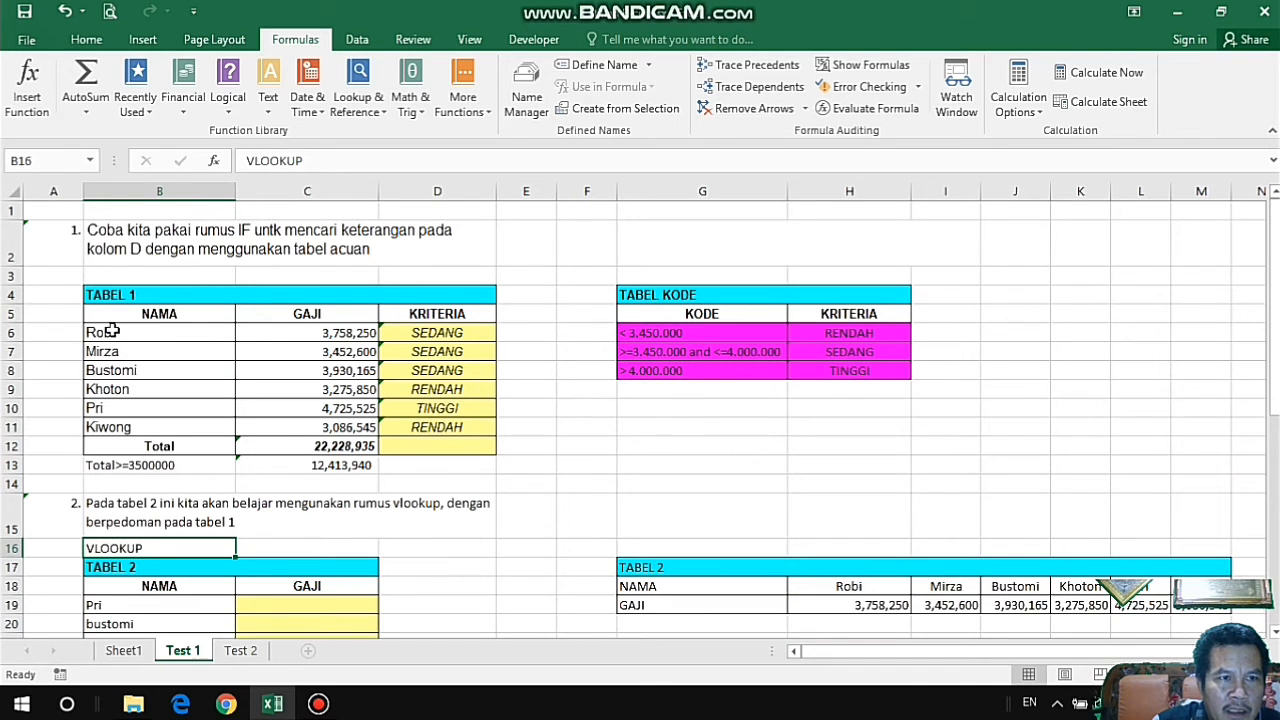
left_click_drag(100, 333, 452, 430)
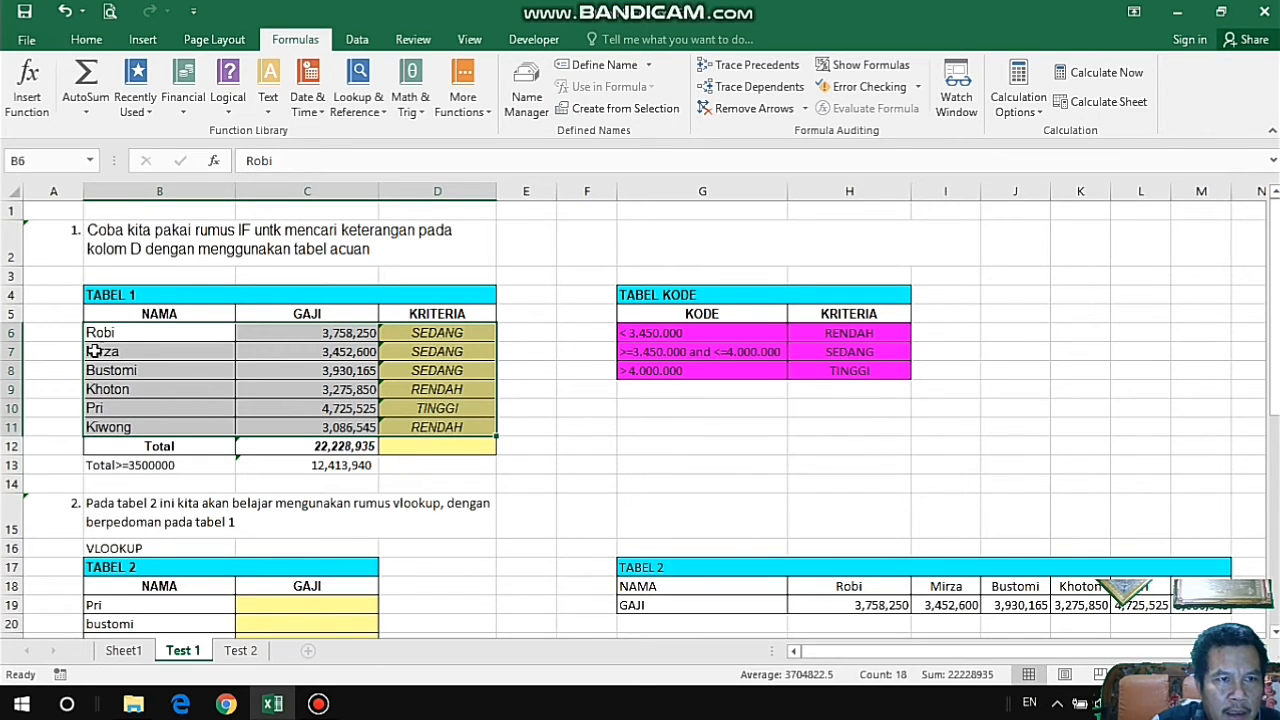
left_click_drag(97, 333, 463, 418)
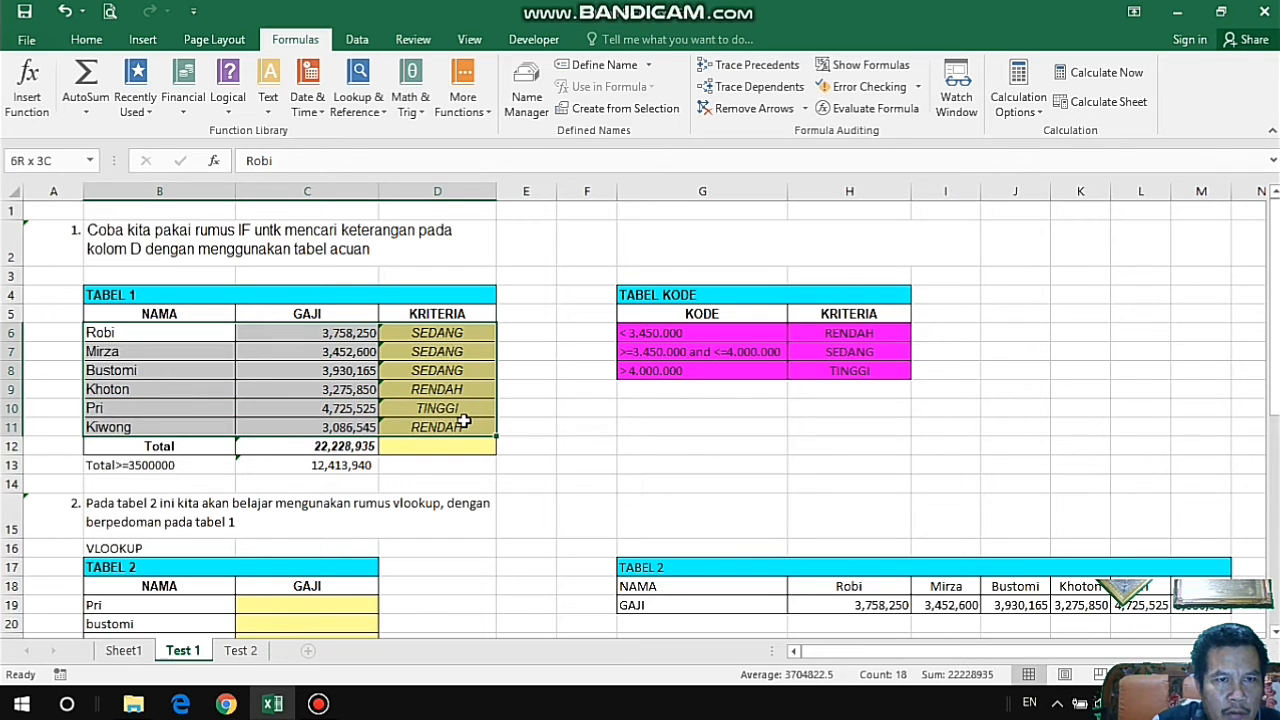
left_click_drag(463, 420, 370, 408)
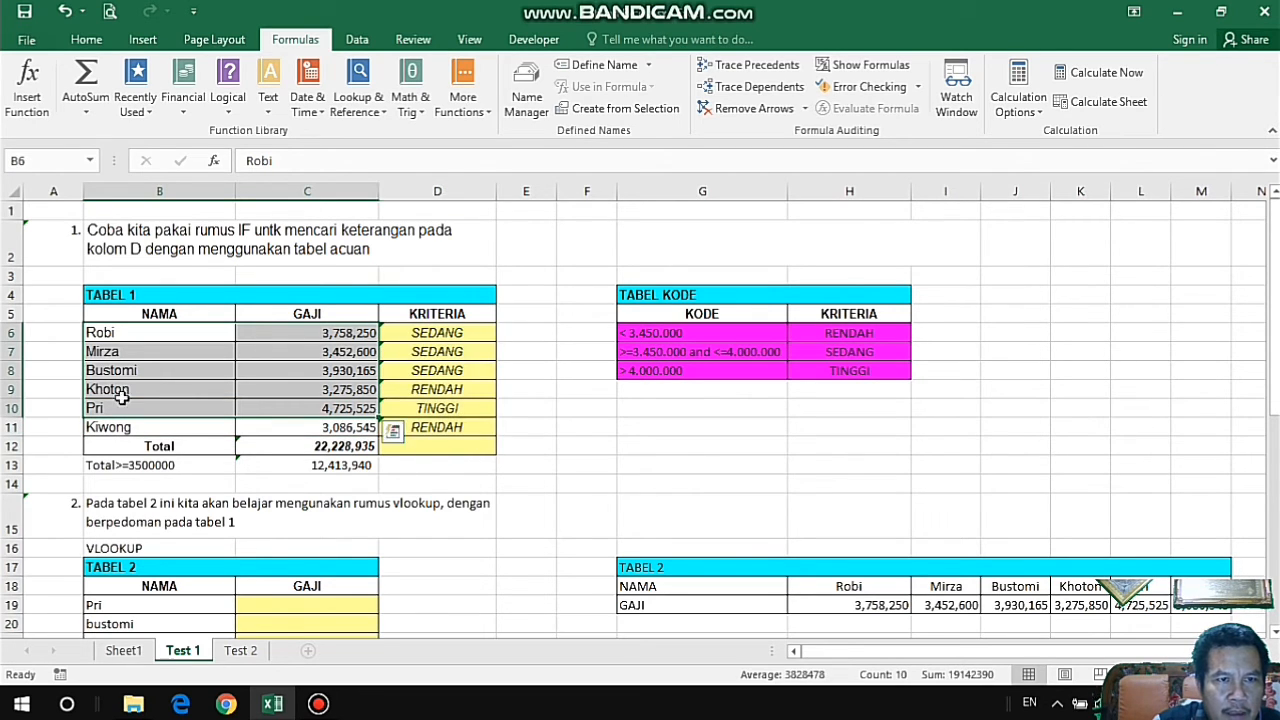
left_click_drag(90, 338, 345, 428)
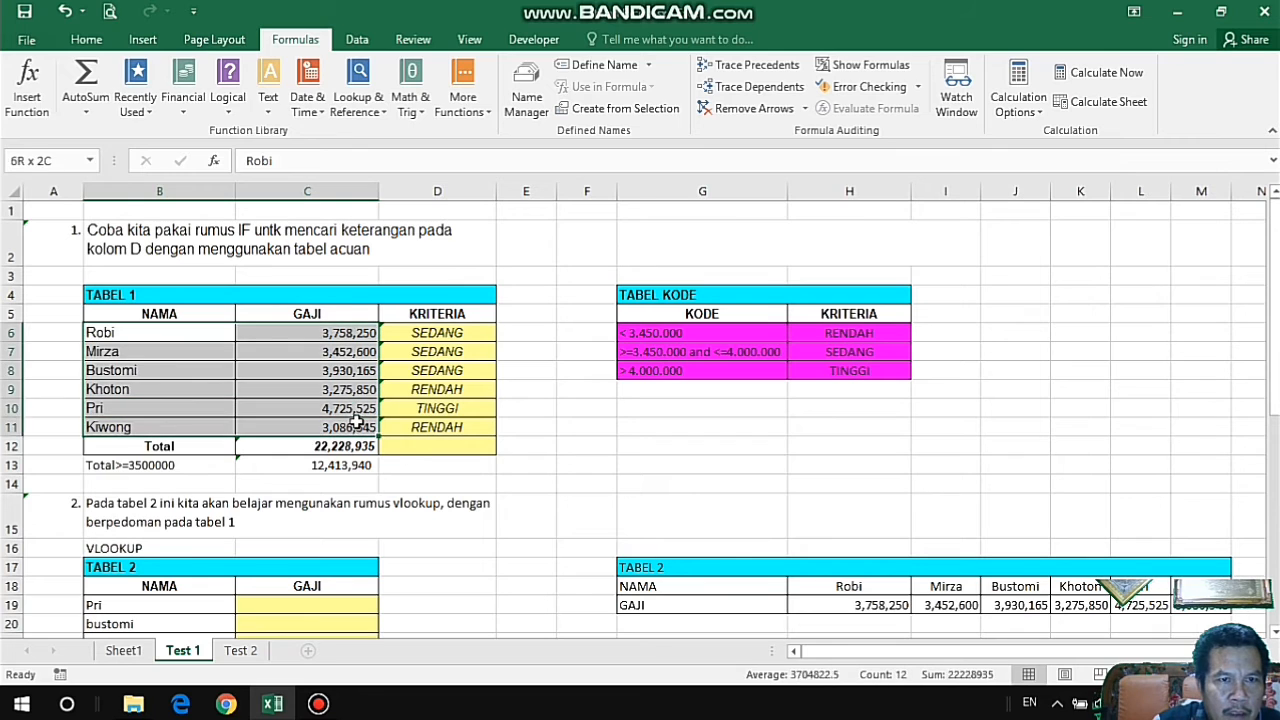
left_click(36, 162)
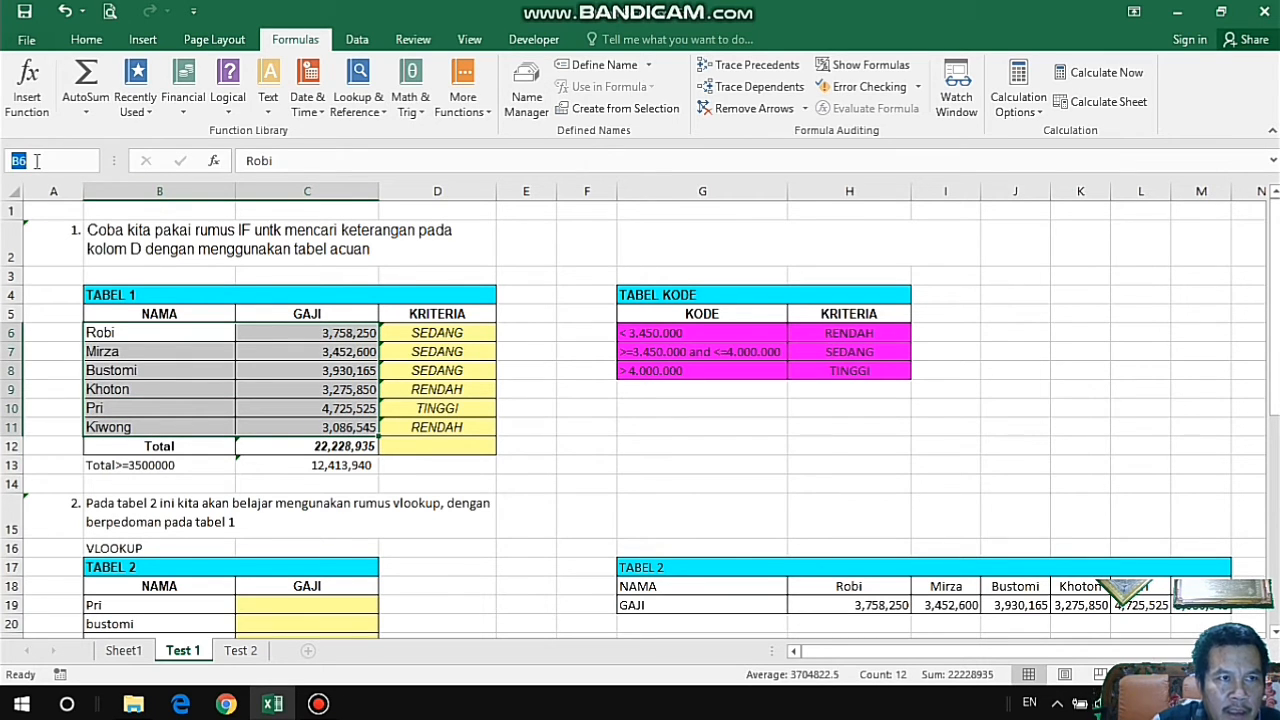
type("tb_satu")
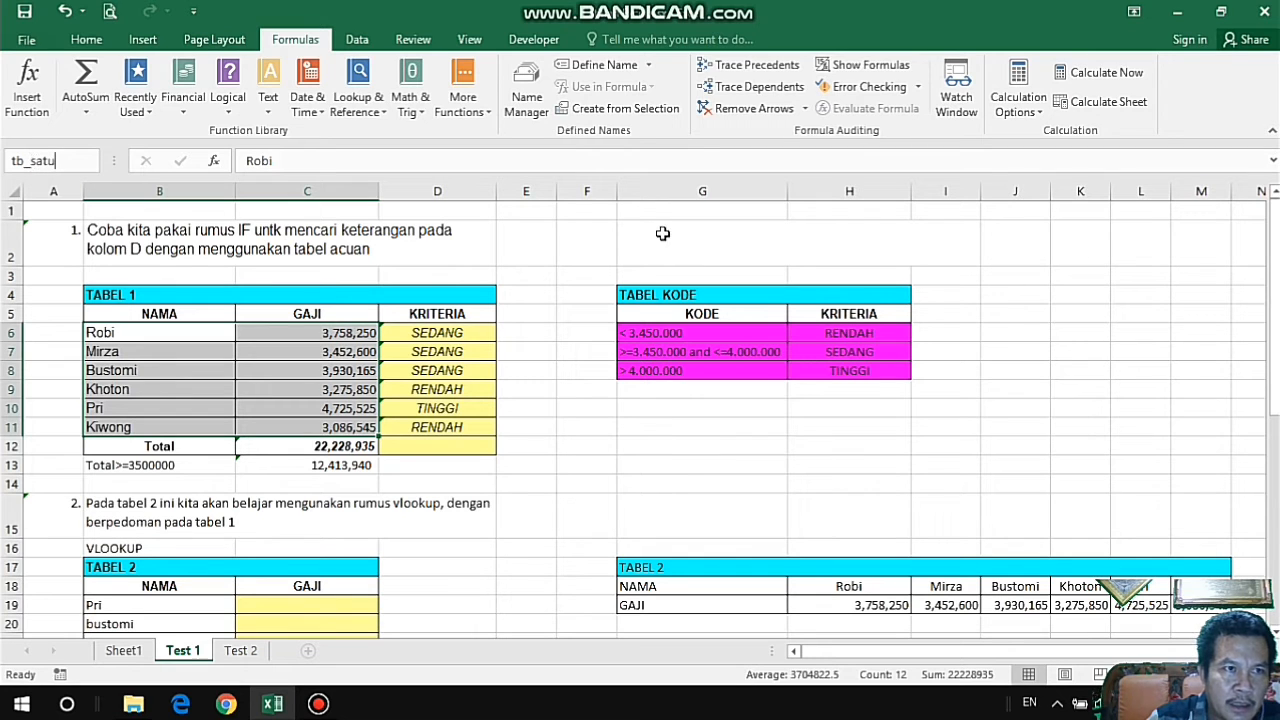
key("Return")
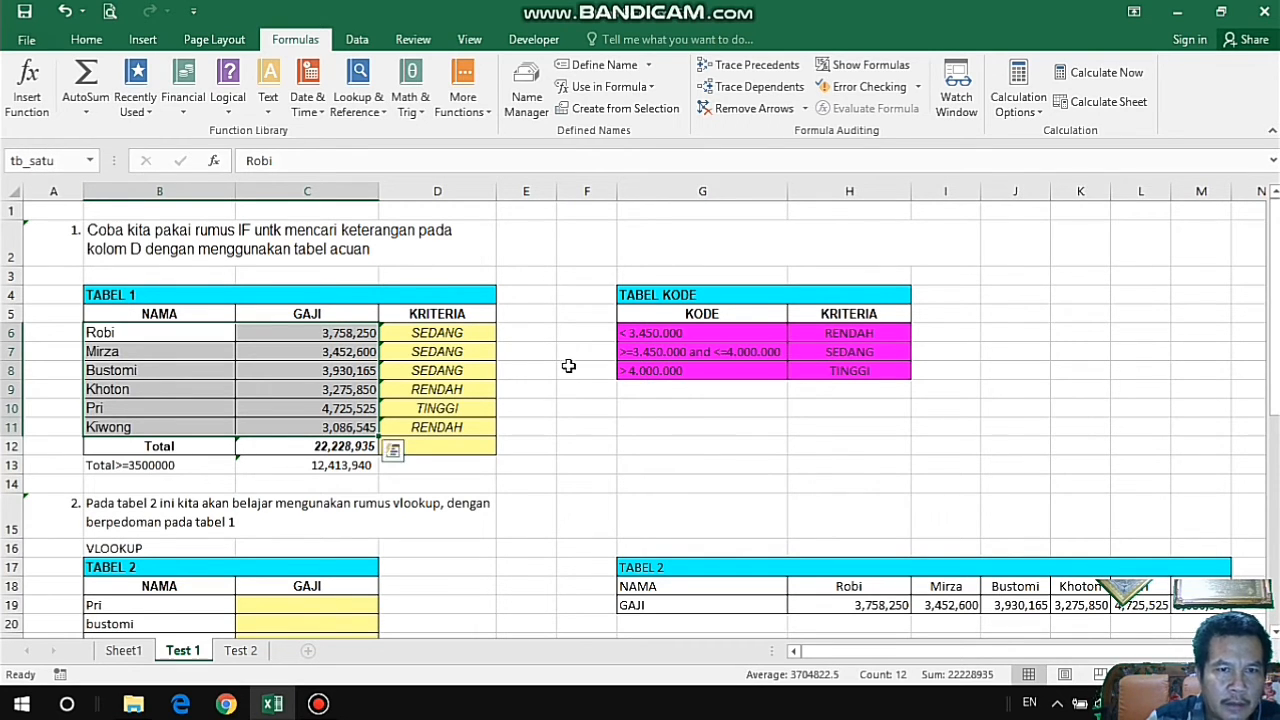
left_click(531, 352)
Start a VLOOKUP formula in C19, the first GAJI cell of TABEL 2, with B19 as its lookup value.
scroll(531, 360, "down", 1)
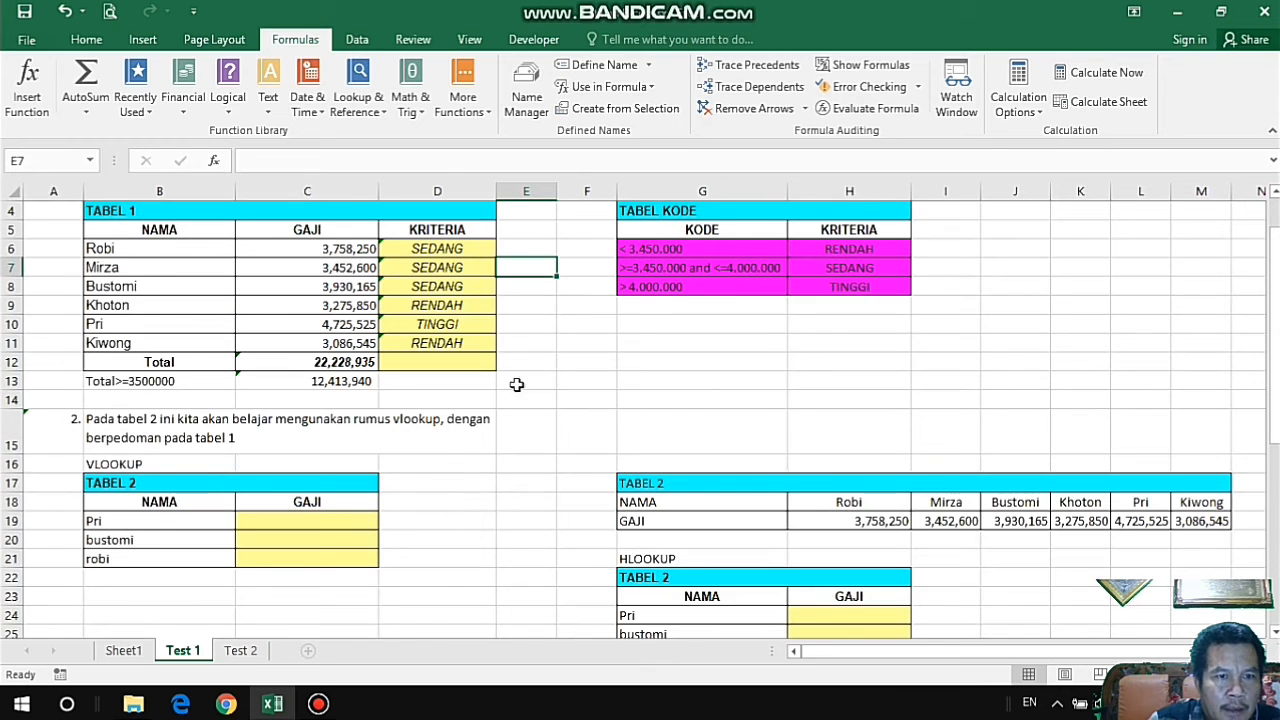
left_click(362, 521)
scroll(368, 342, "up", 1)
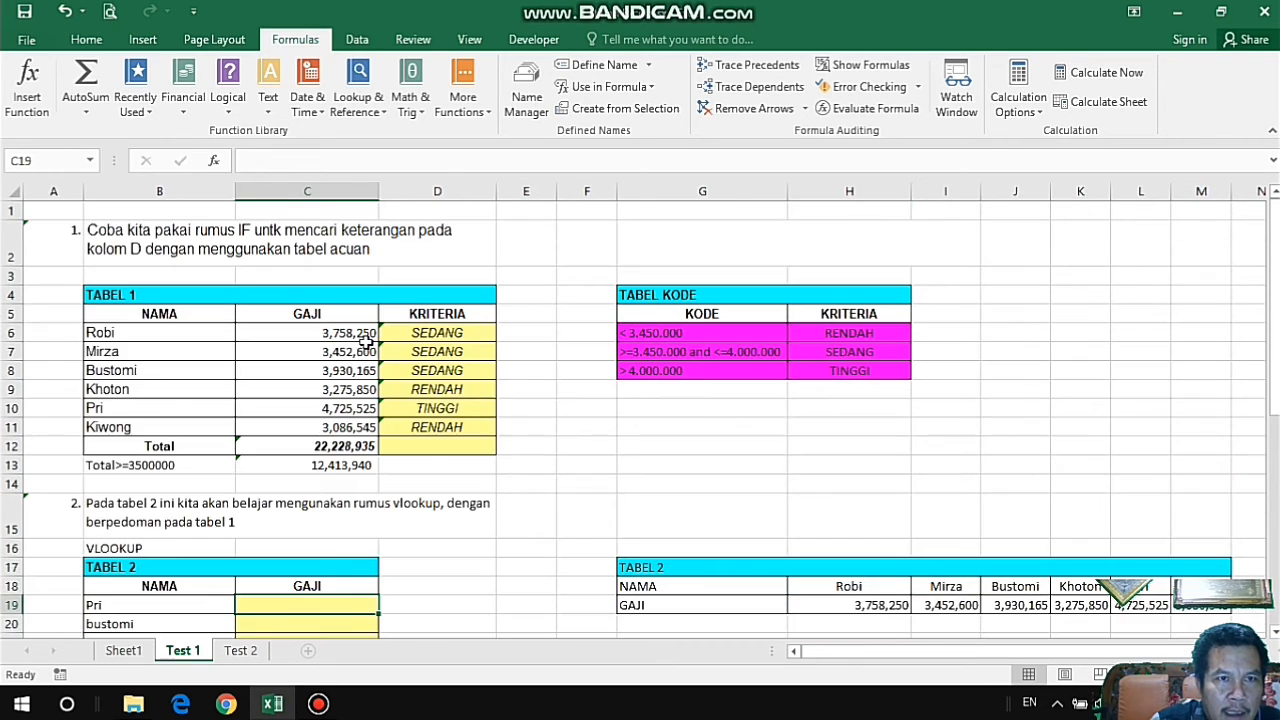
scroll(350, 570, "down", 1)
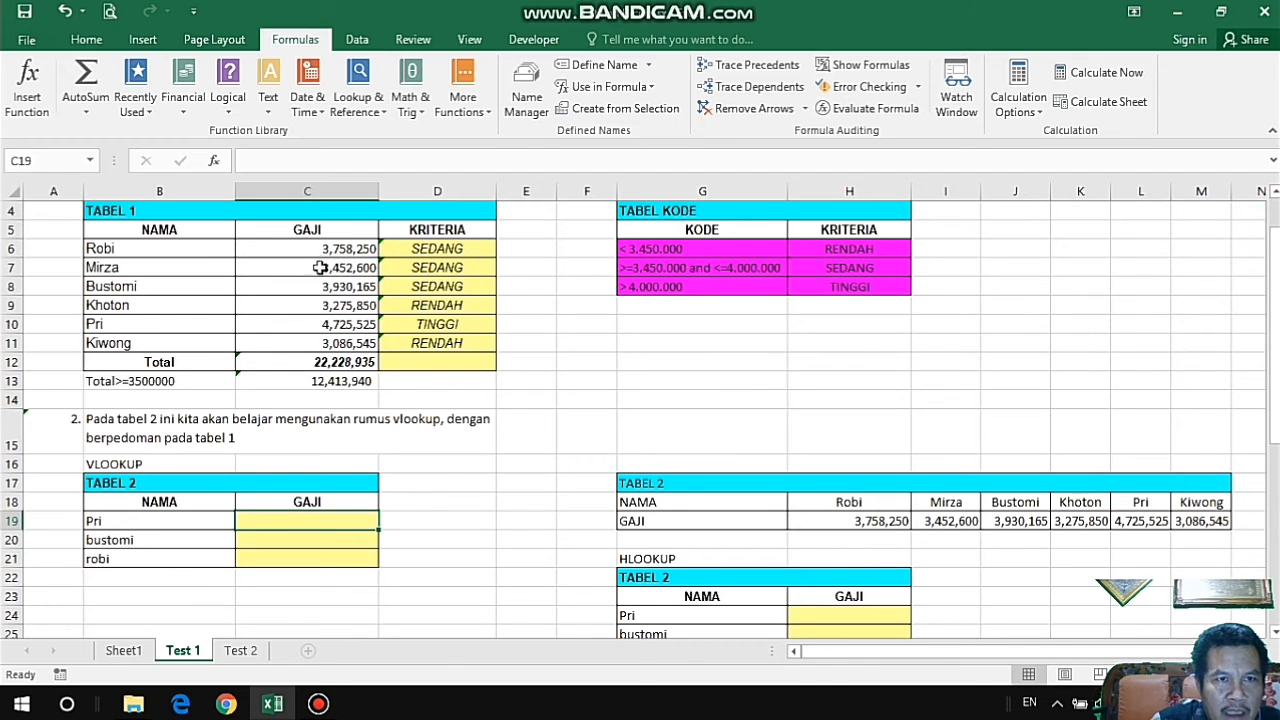
scroll(332, 280, "up", 1)
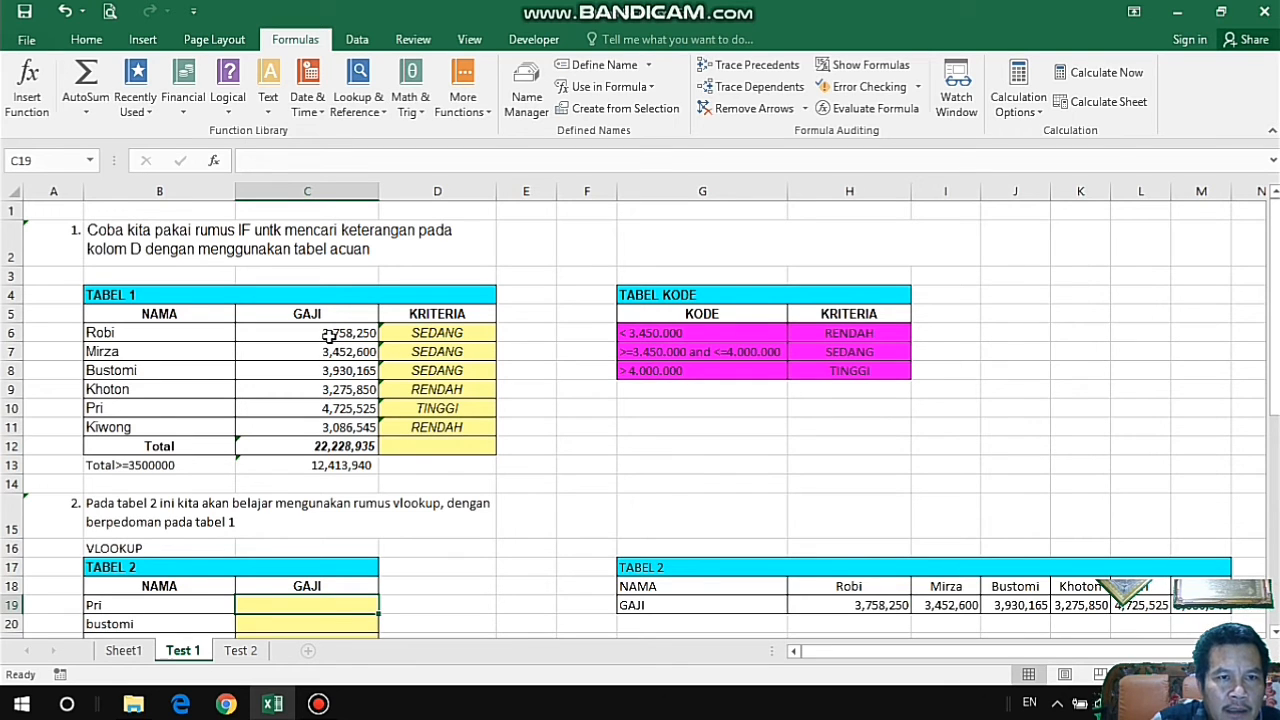
left_click_drag(331, 300, 337, 466)
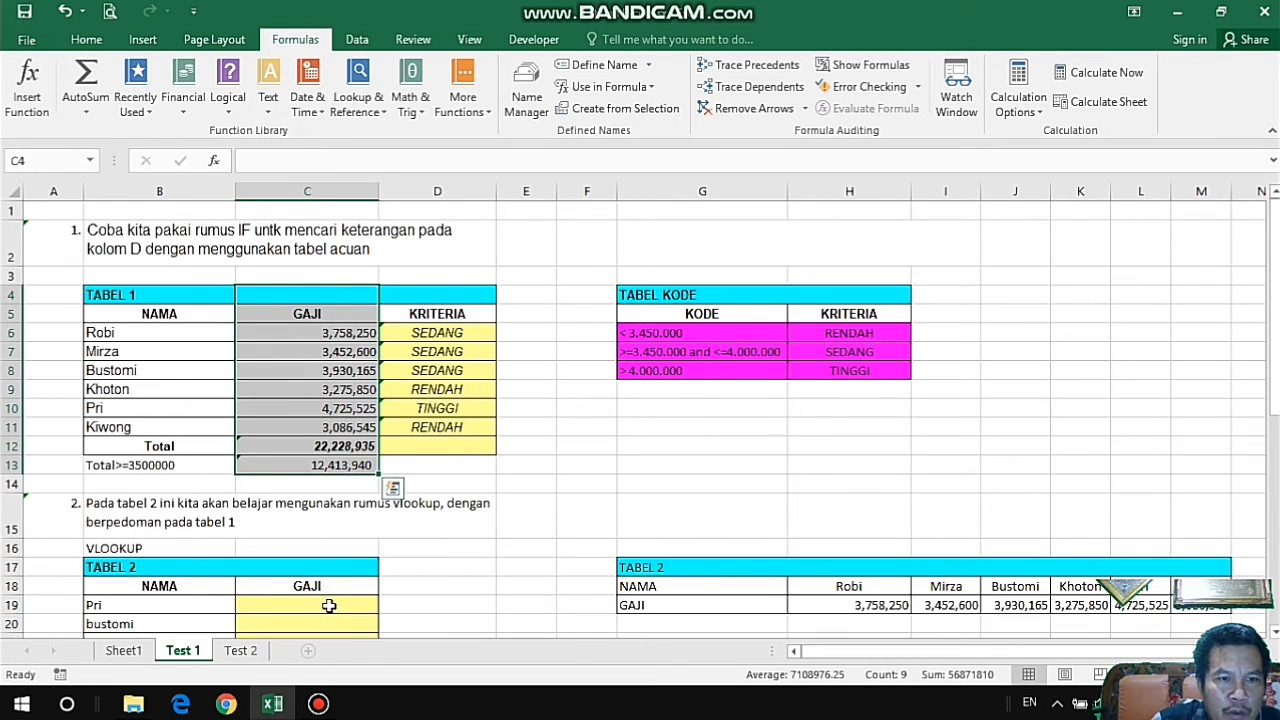
left_click(367, 604)
type("=")
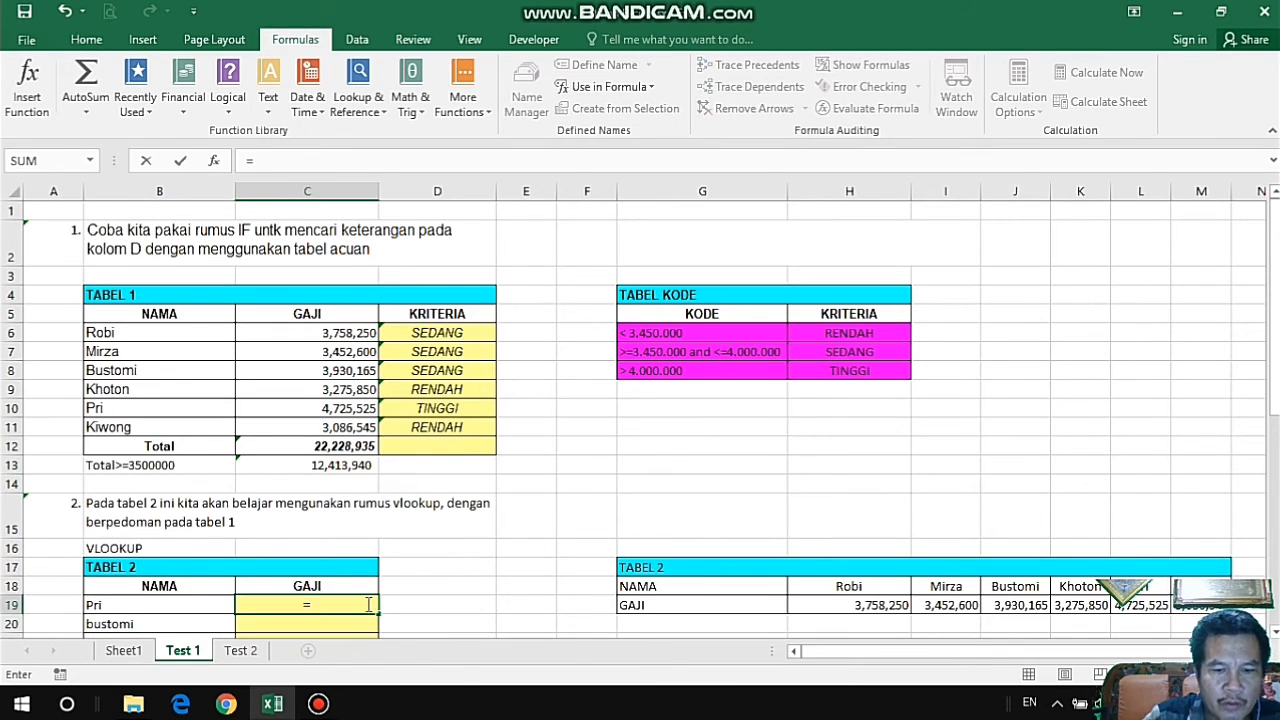
type("vlook")
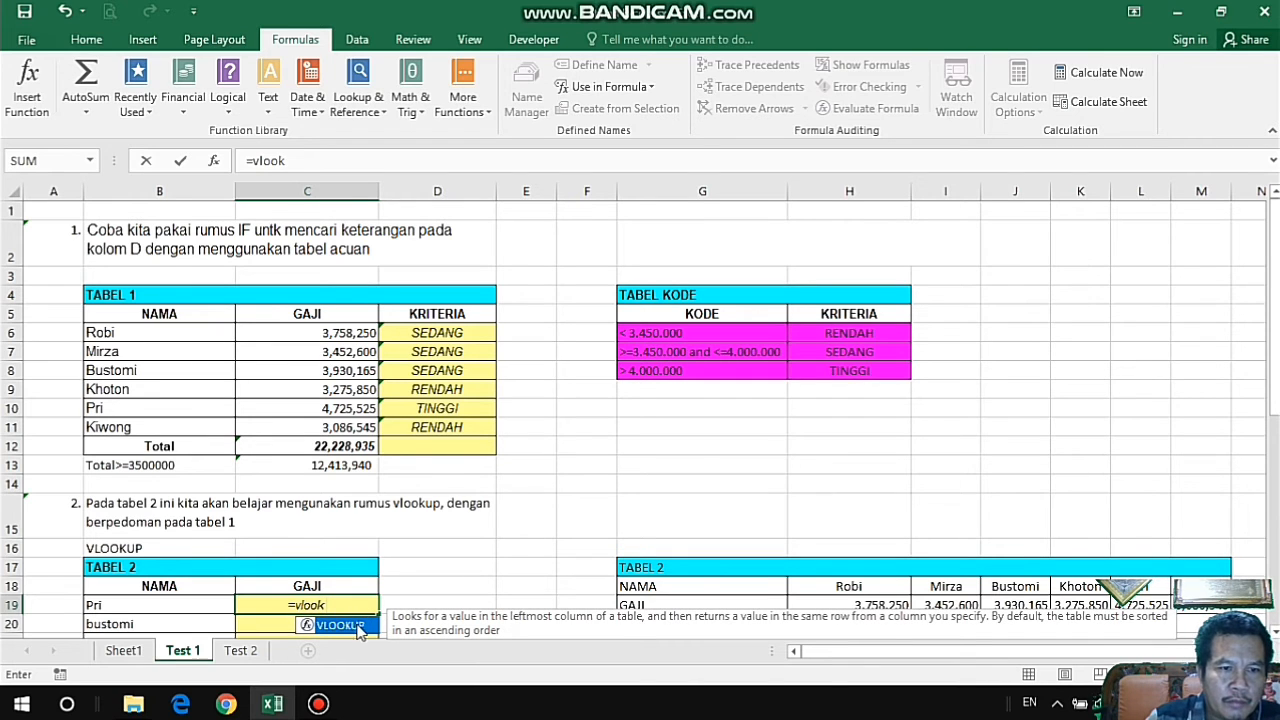
double_click(340, 625)
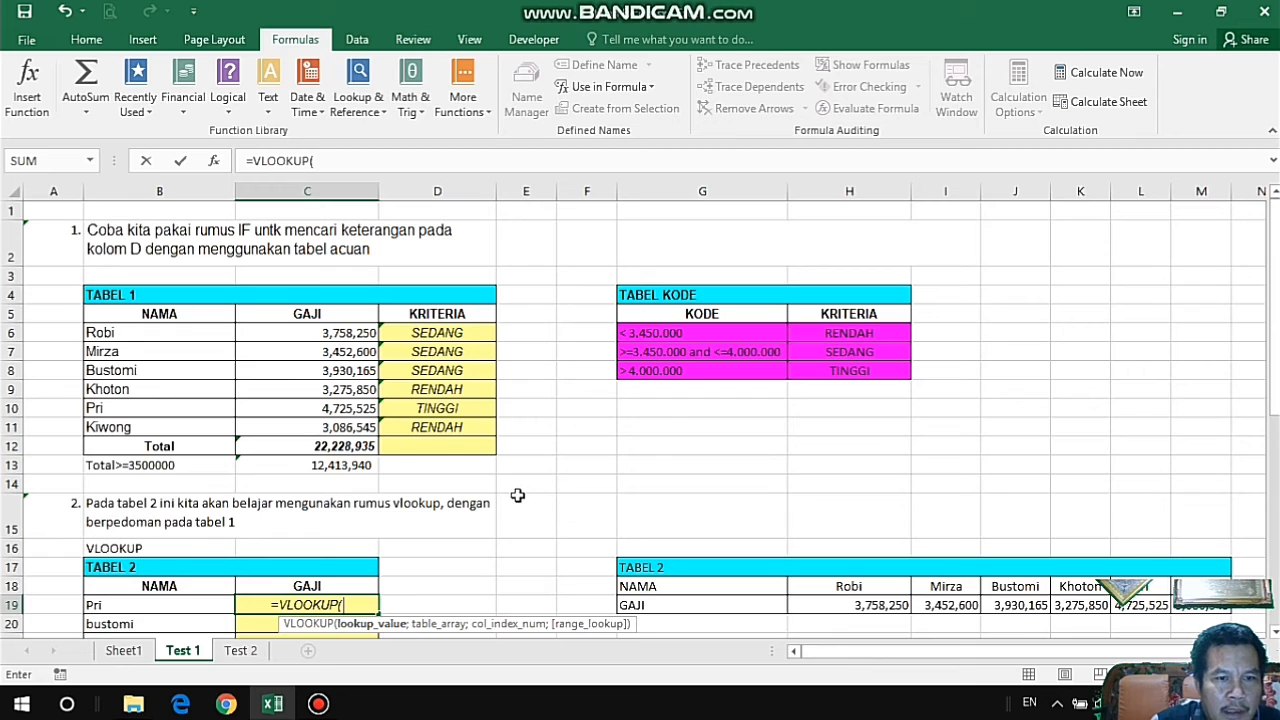
left_click(119, 607)
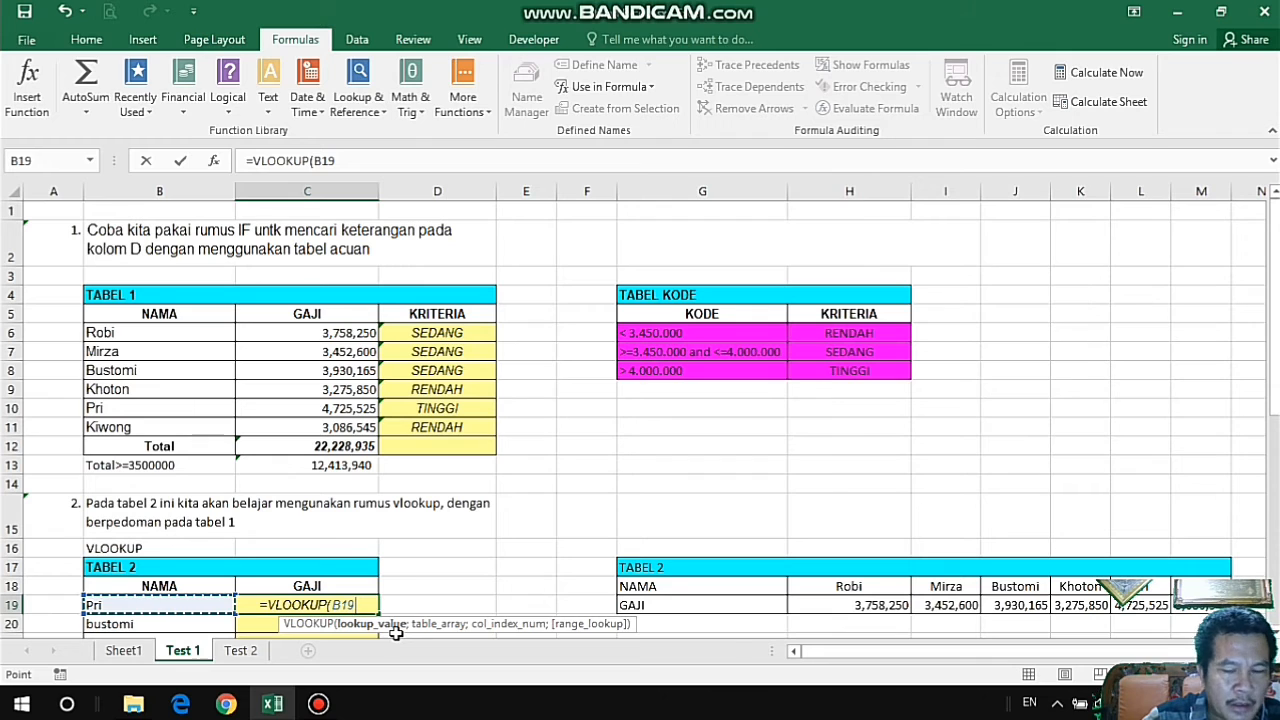
Use the named range tb_satu as the table array of the VLOOKUP in C19.
type(";")
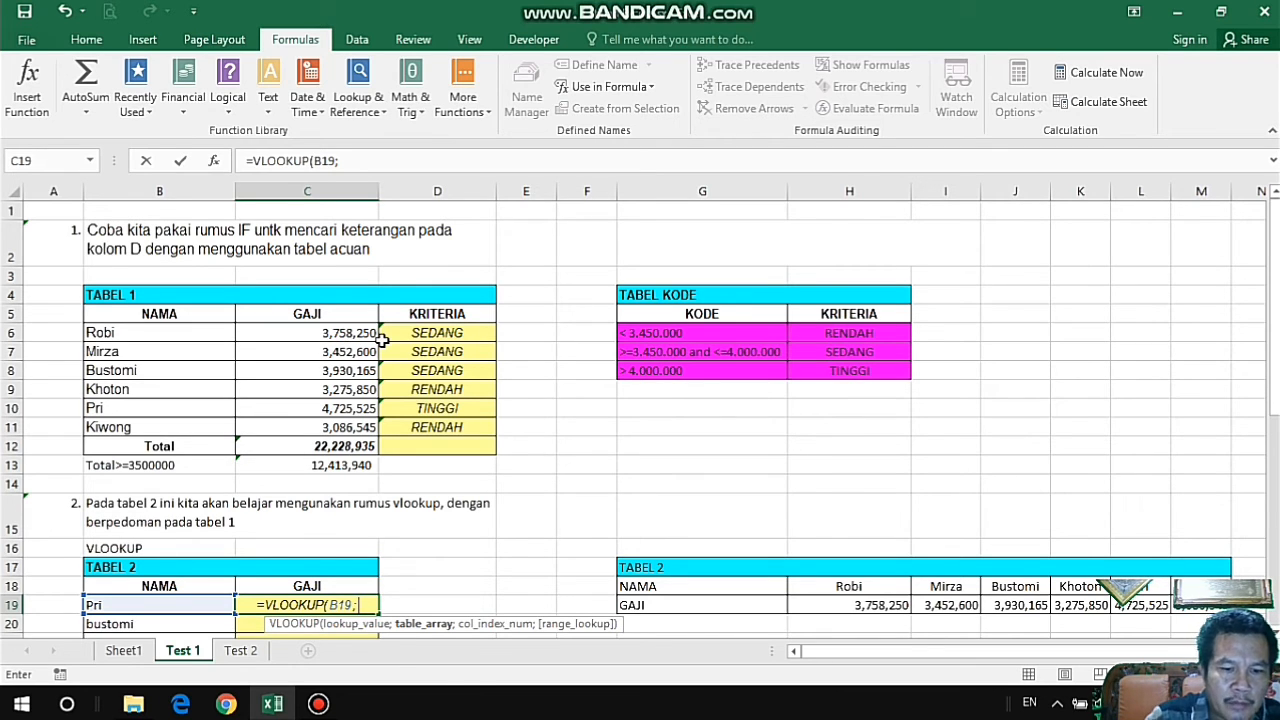
type("tb")
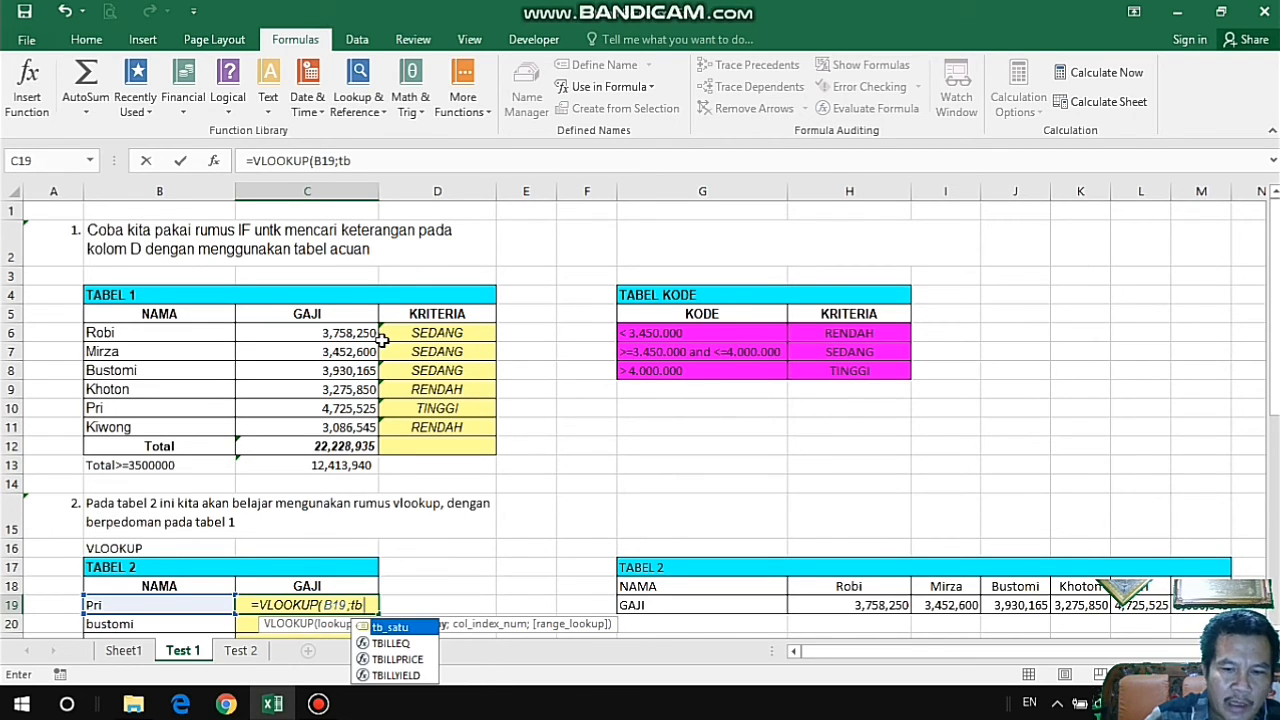
type("_sat")
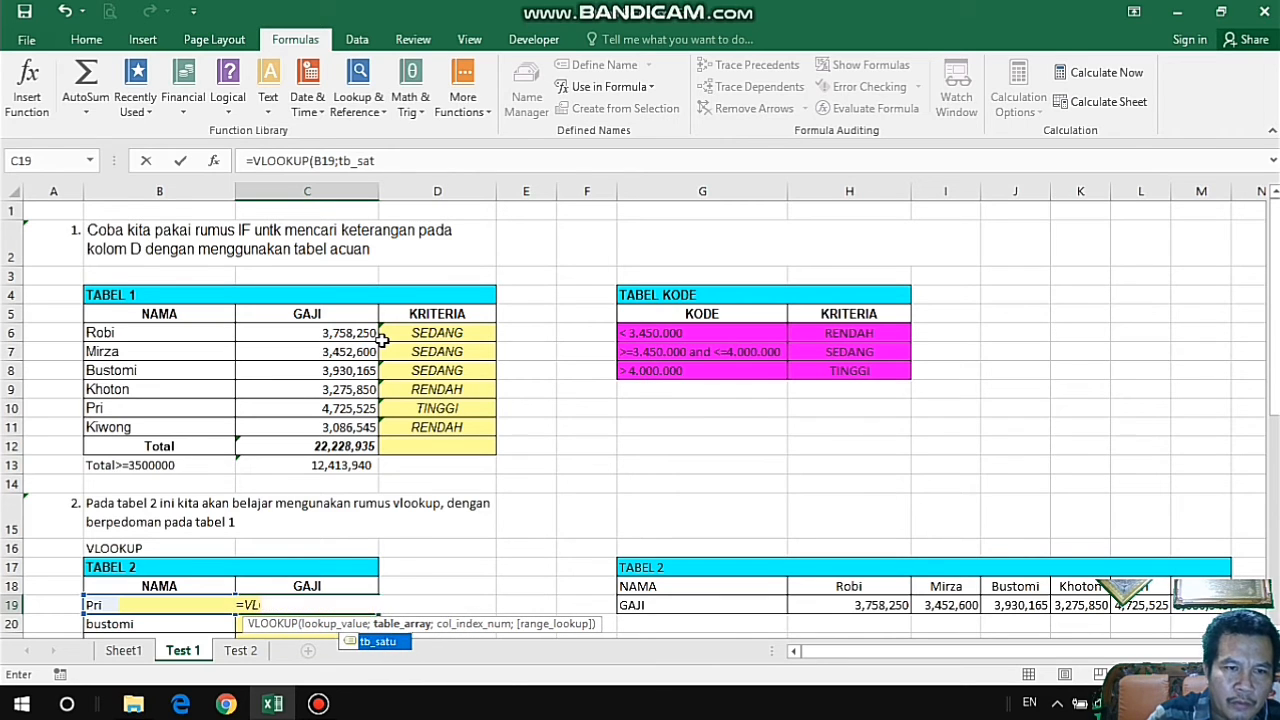
type("u;")
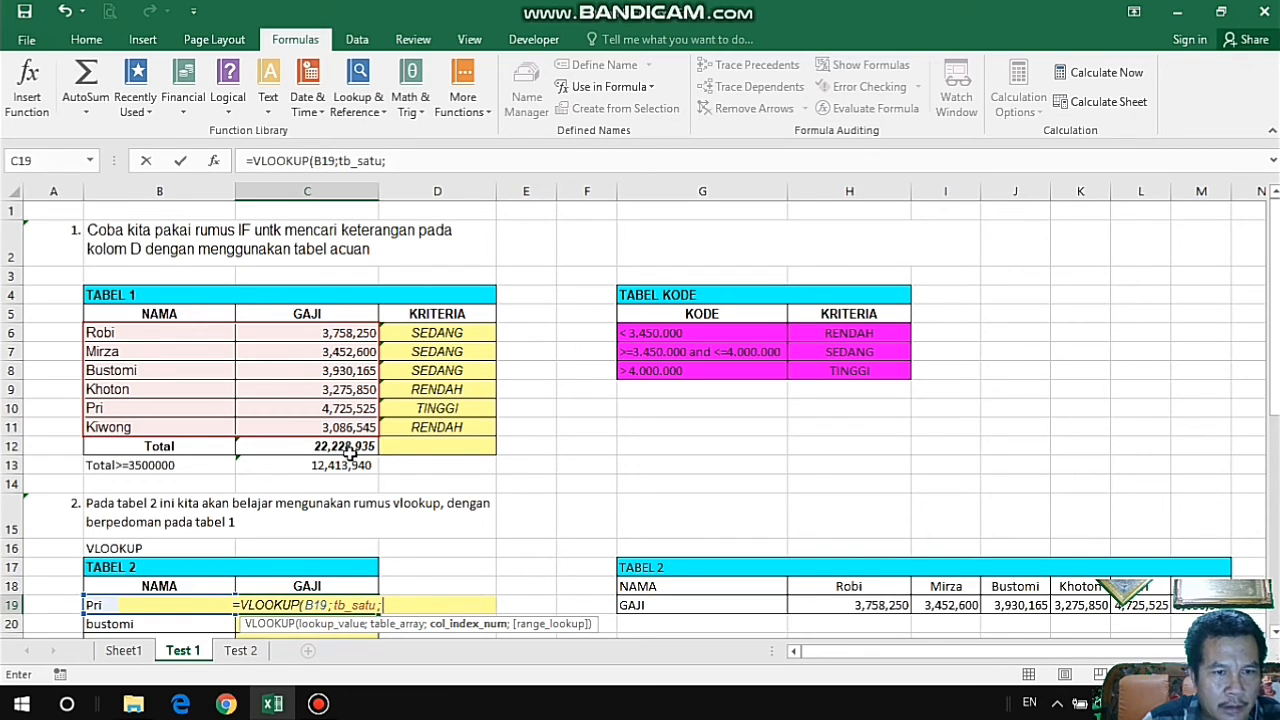
Complete the VLOOKUP in C19 with column index 2 and FALSE for an exact match.
type("2")
type(";")
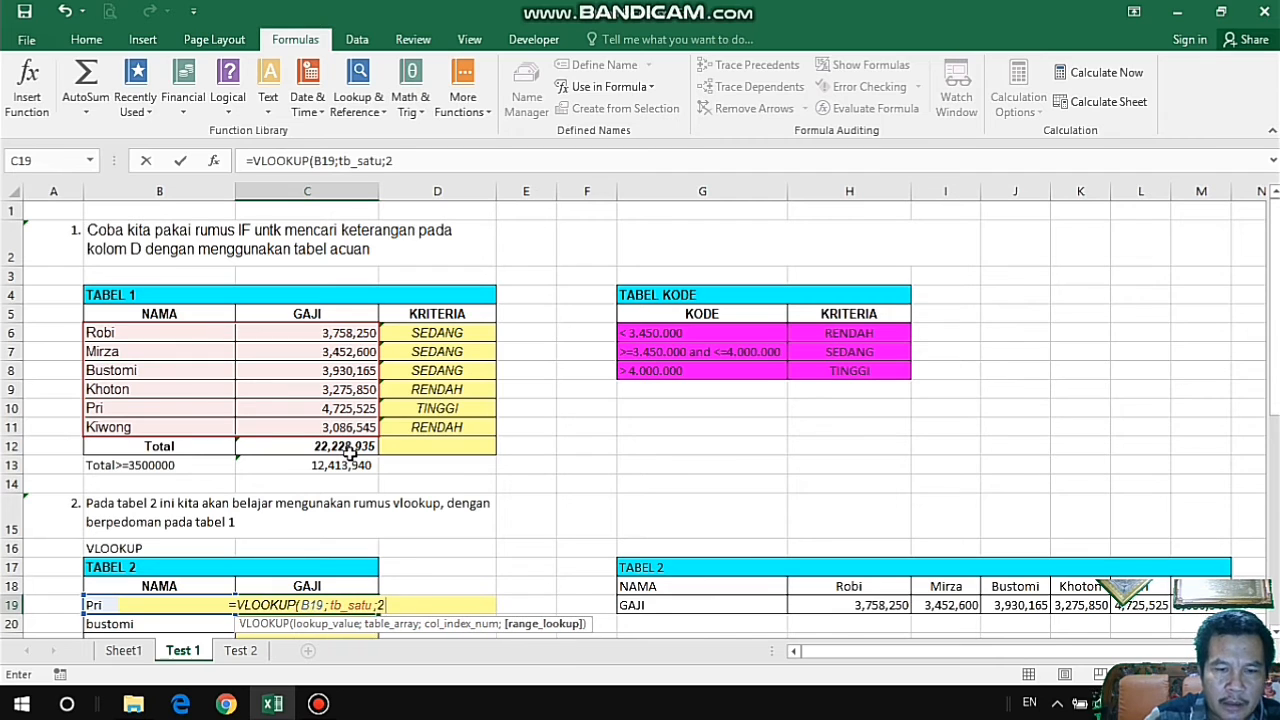
type("false")
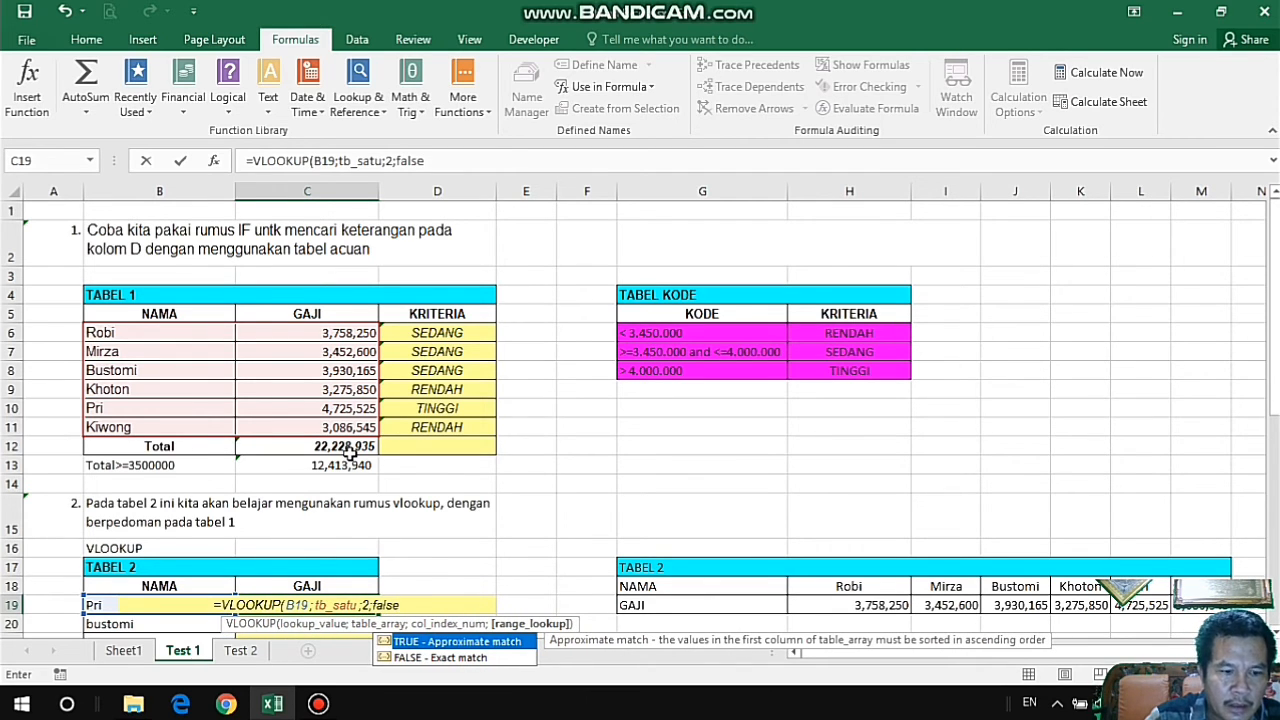
type(")")
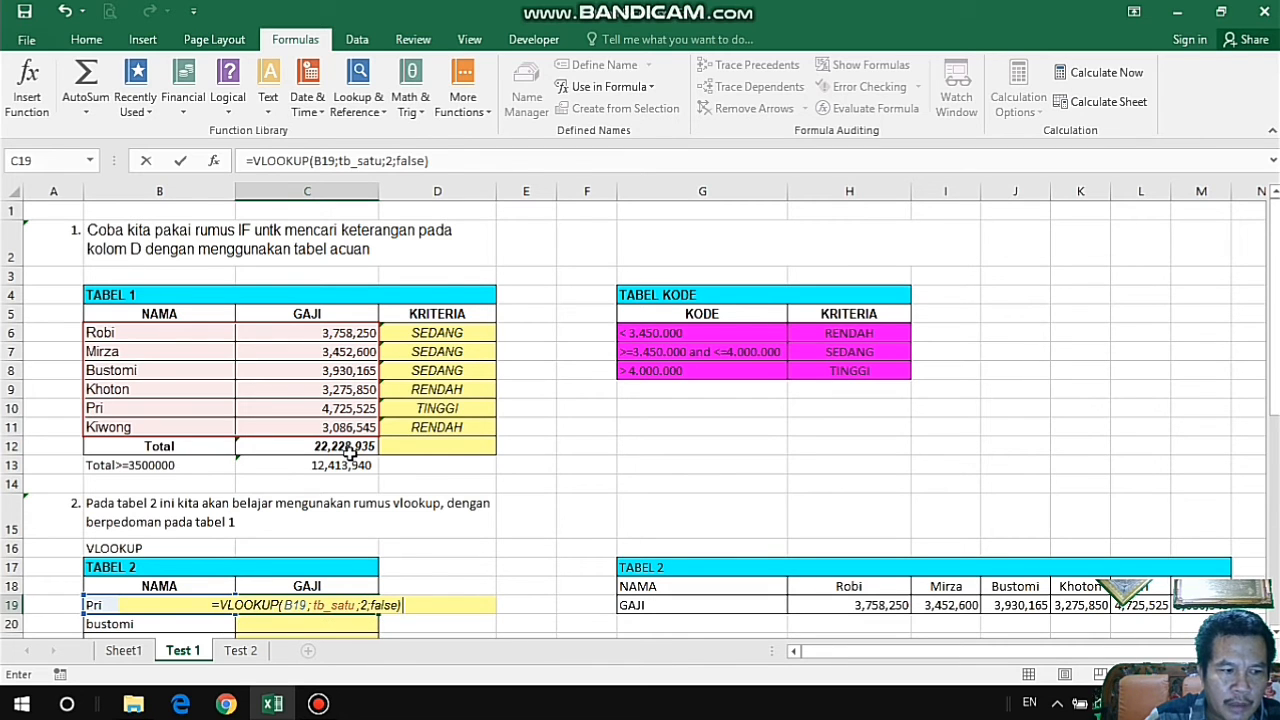
key("Return")
Fill the VLOOKUP formula from C19 down through C21 in TABEL 2's GAJI column and check the copy in C20.
scroll(349, 452, "down", 2)
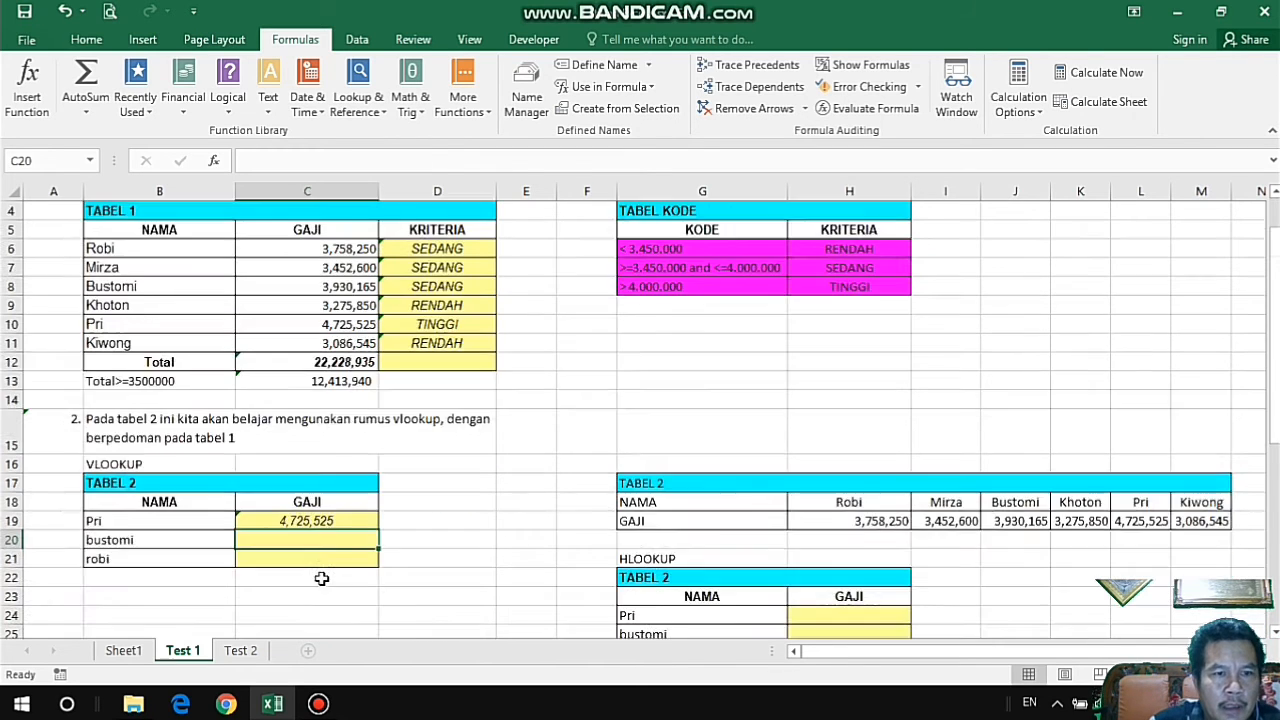
left_click(363, 464)
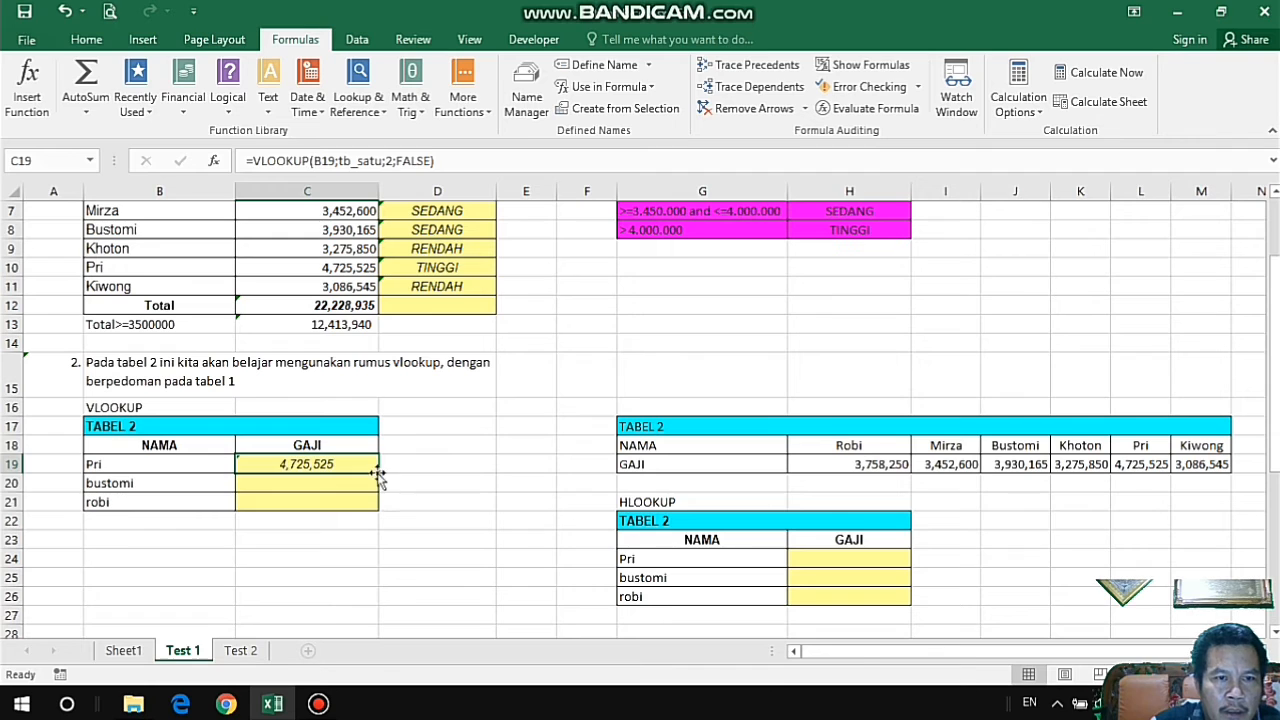
left_click_drag(378, 474, 378, 508)
left_click(349, 484)
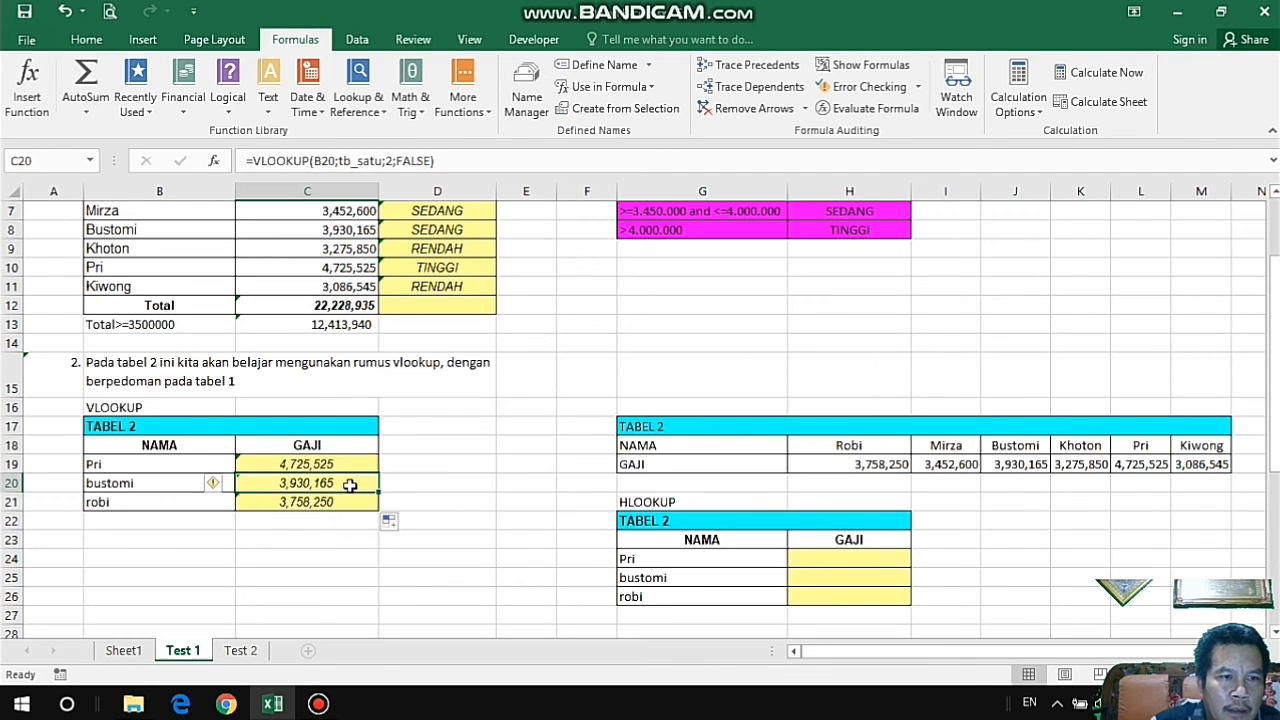
Replace the name in B20 with the last one listed in TABEL 1, and compare the GAJI in C20 with C11.
left_click(127, 484)
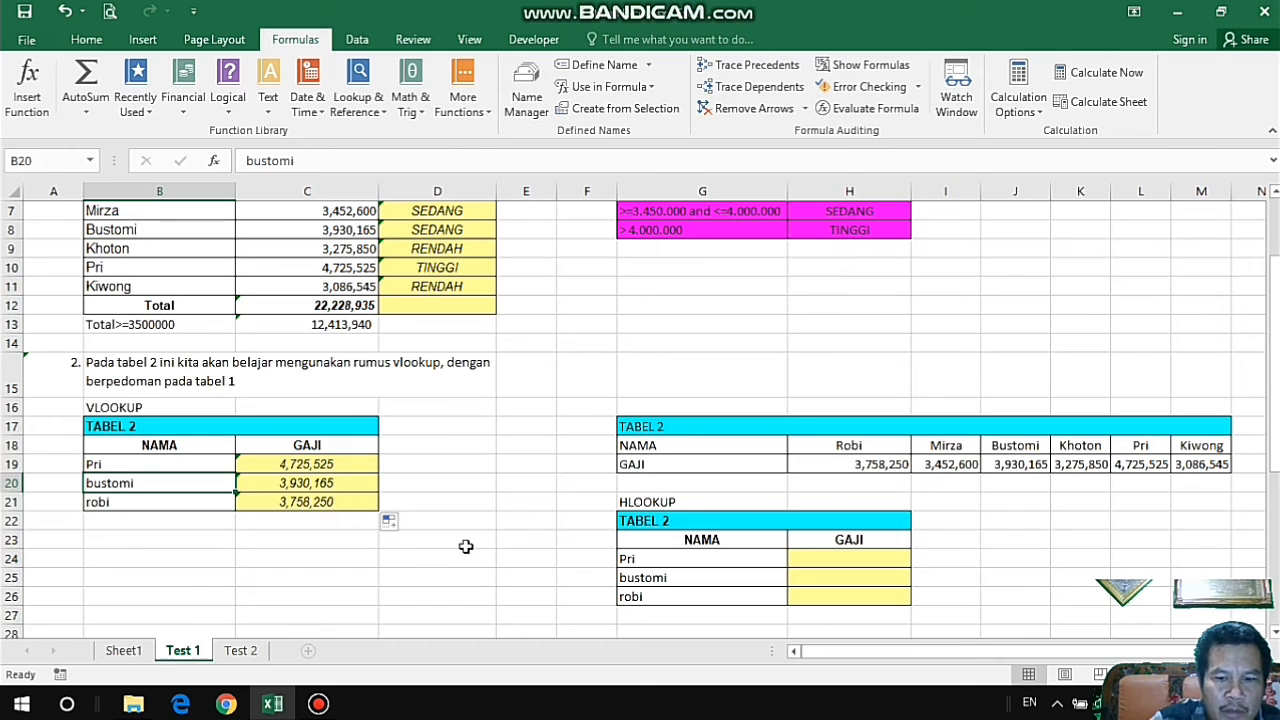
type("kiwong")
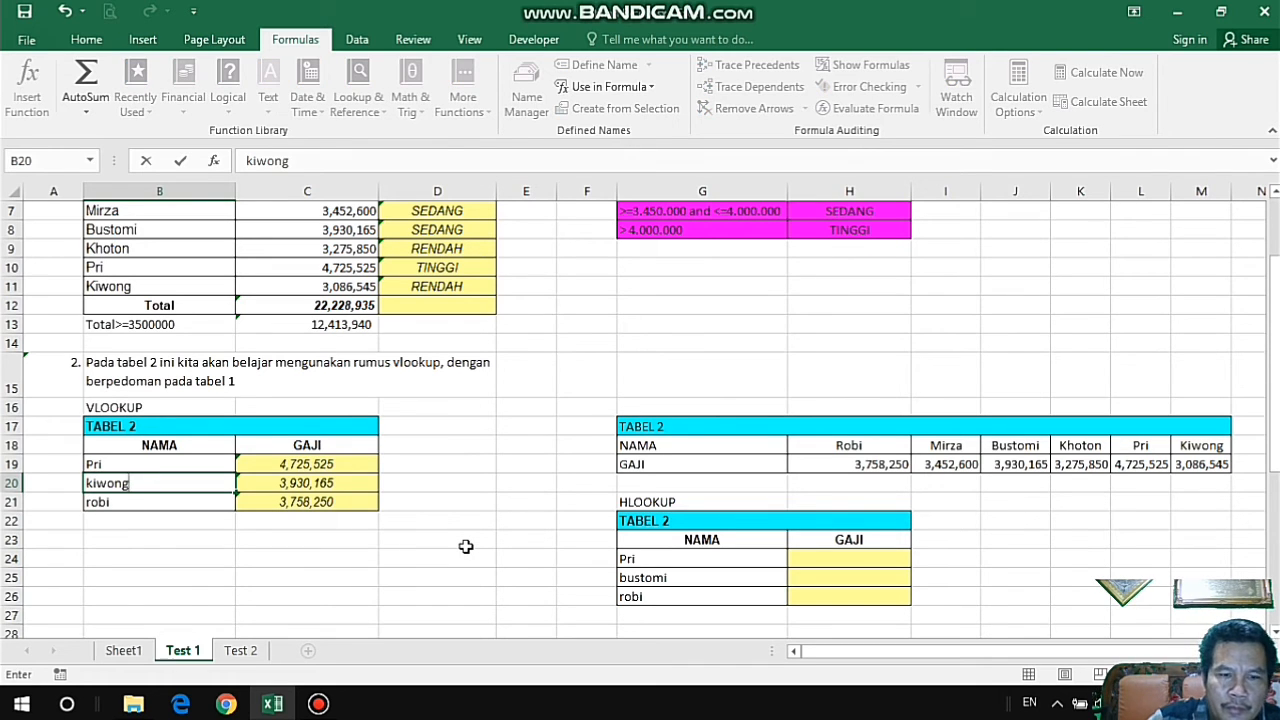
key("Return")
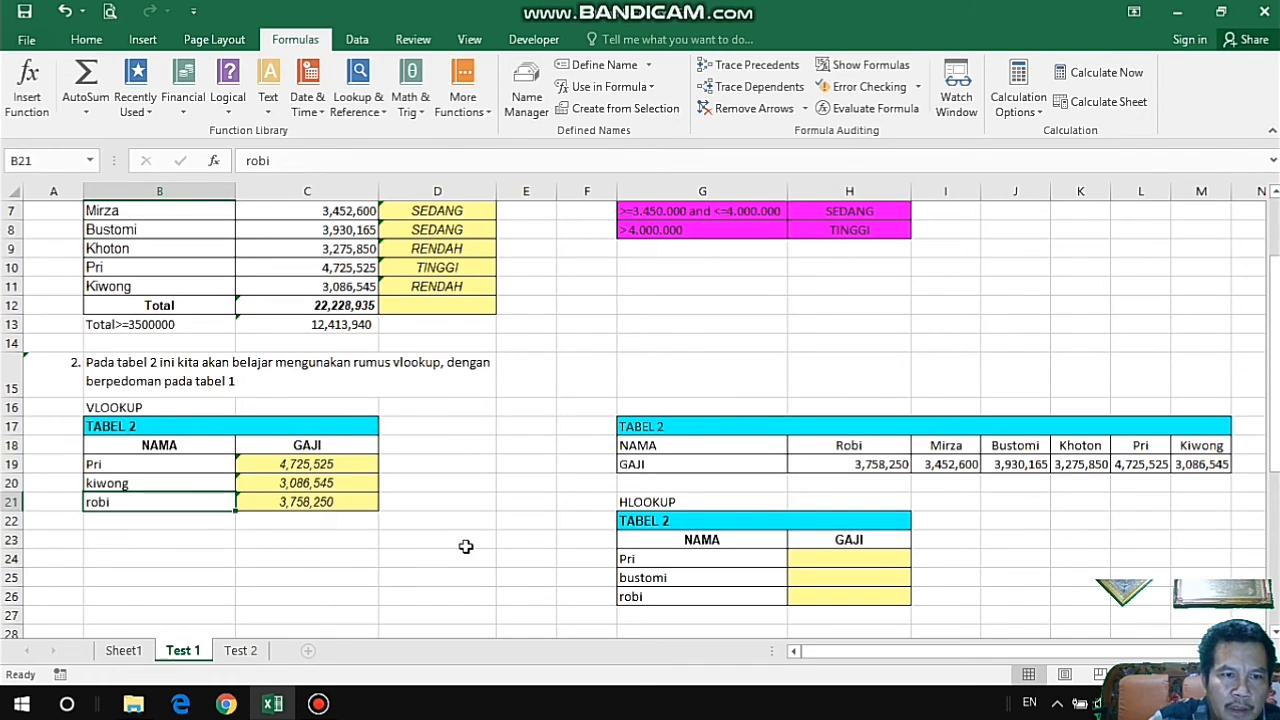
left_click(343, 486)
left_click(345, 284)
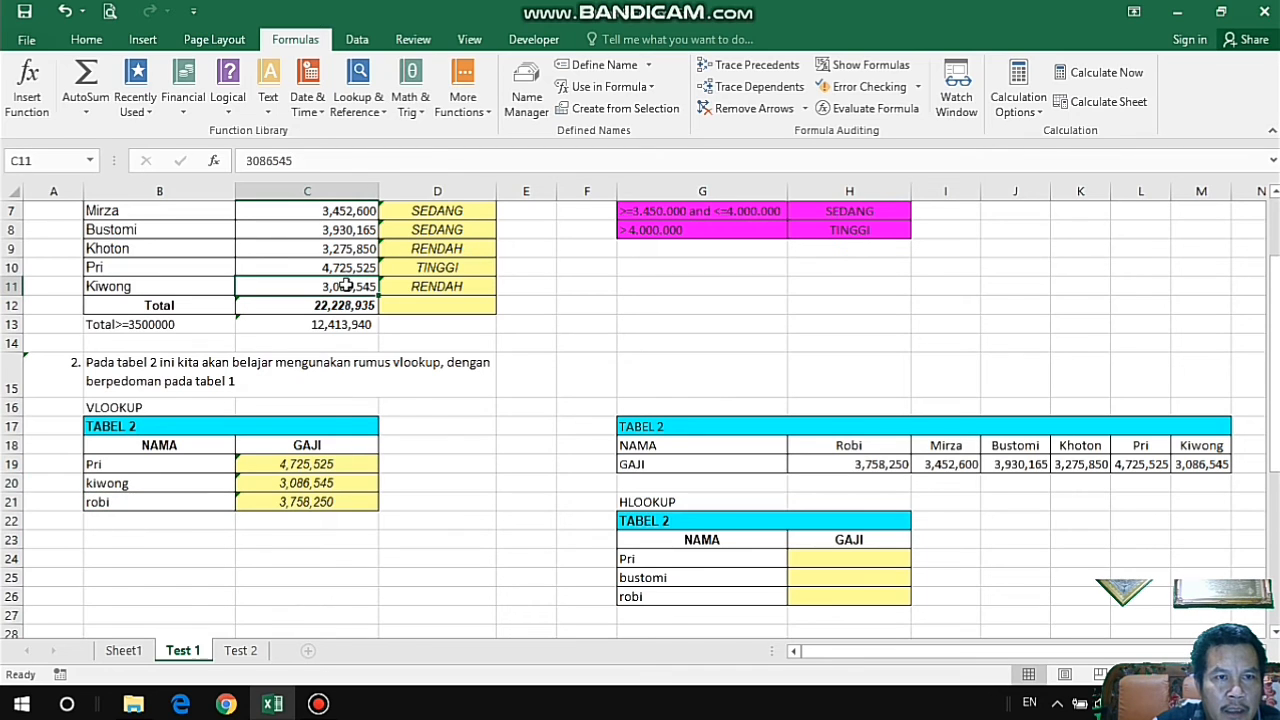
left_click(312, 480)
left_click(184, 478)
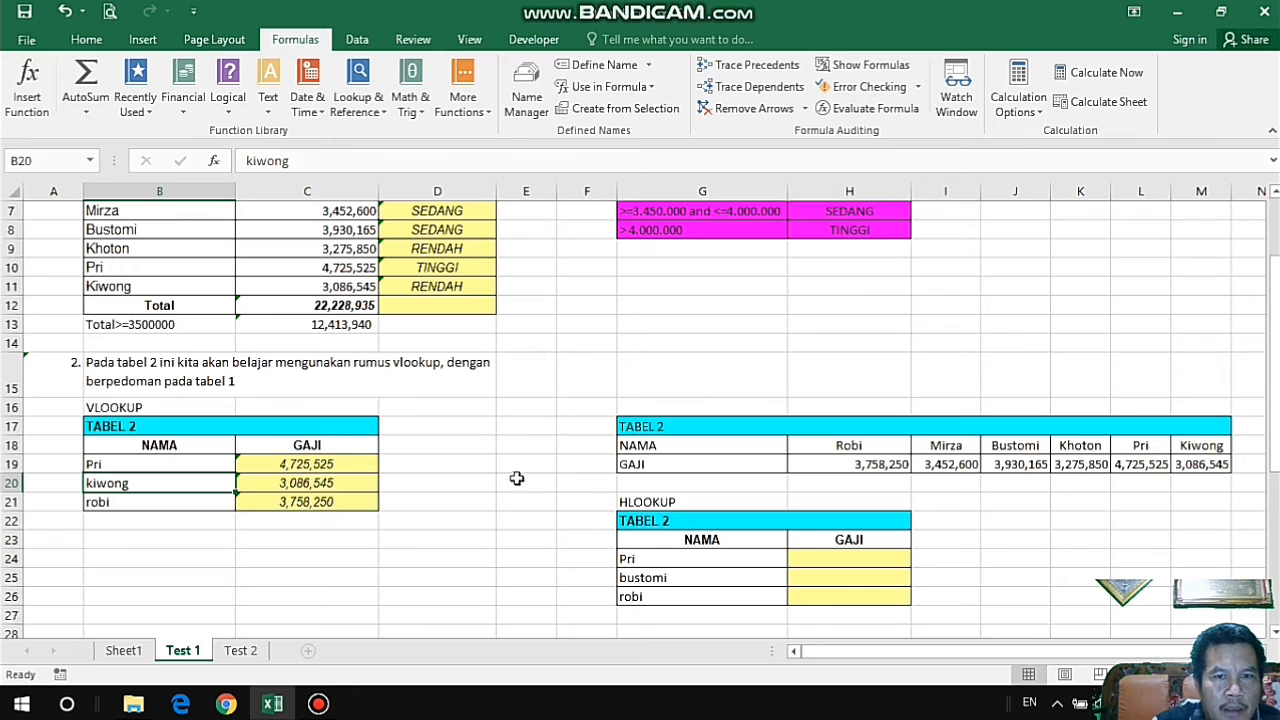
Examine the HLOOKUP exercise, looking over the horizontal TABEL 2 in G17:M19 and the first empty GAJI cell, H24.
left_click(139, 404)
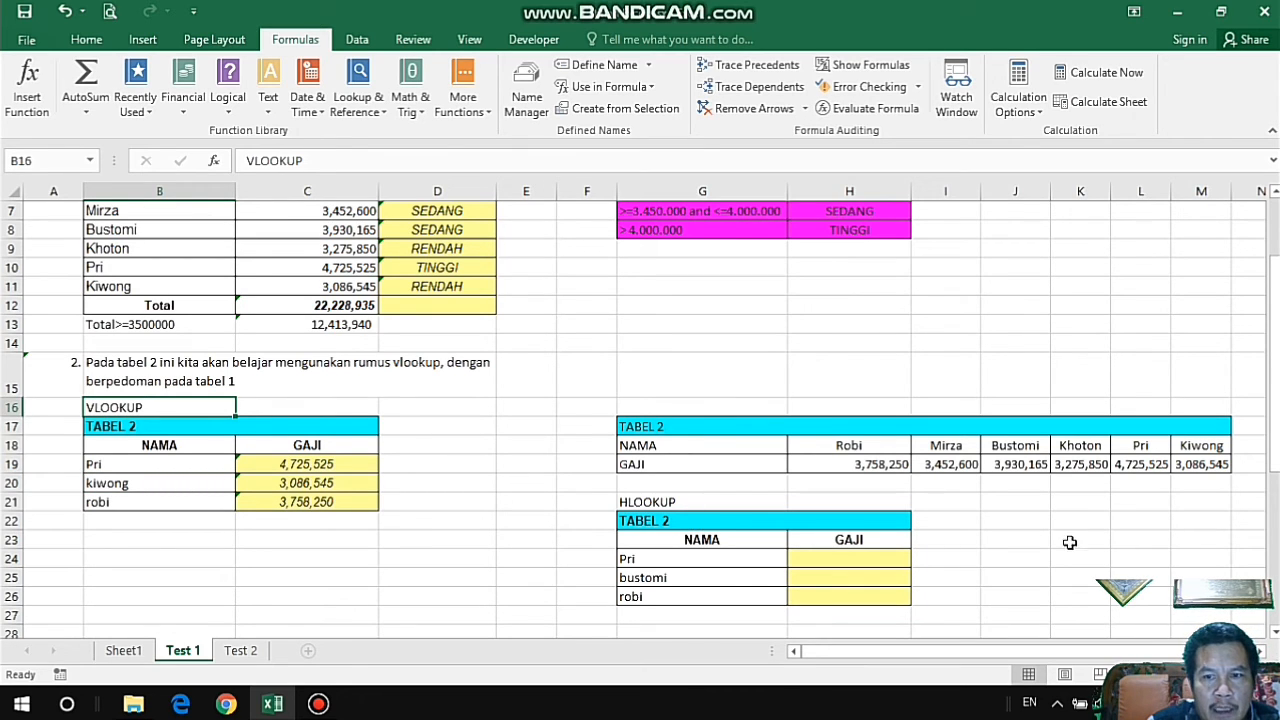
left_click_drag(641, 430, 1208, 463)
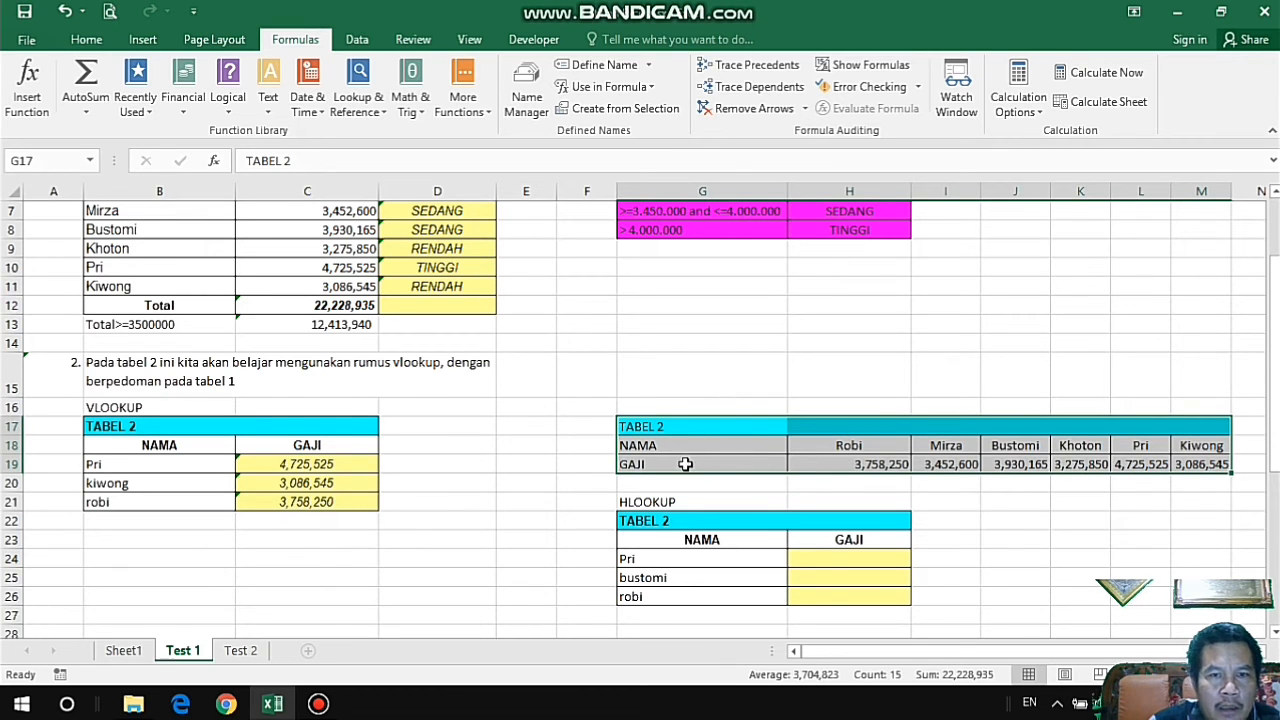
left_click(625, 446)
scroll(621, 444, "up", 1)
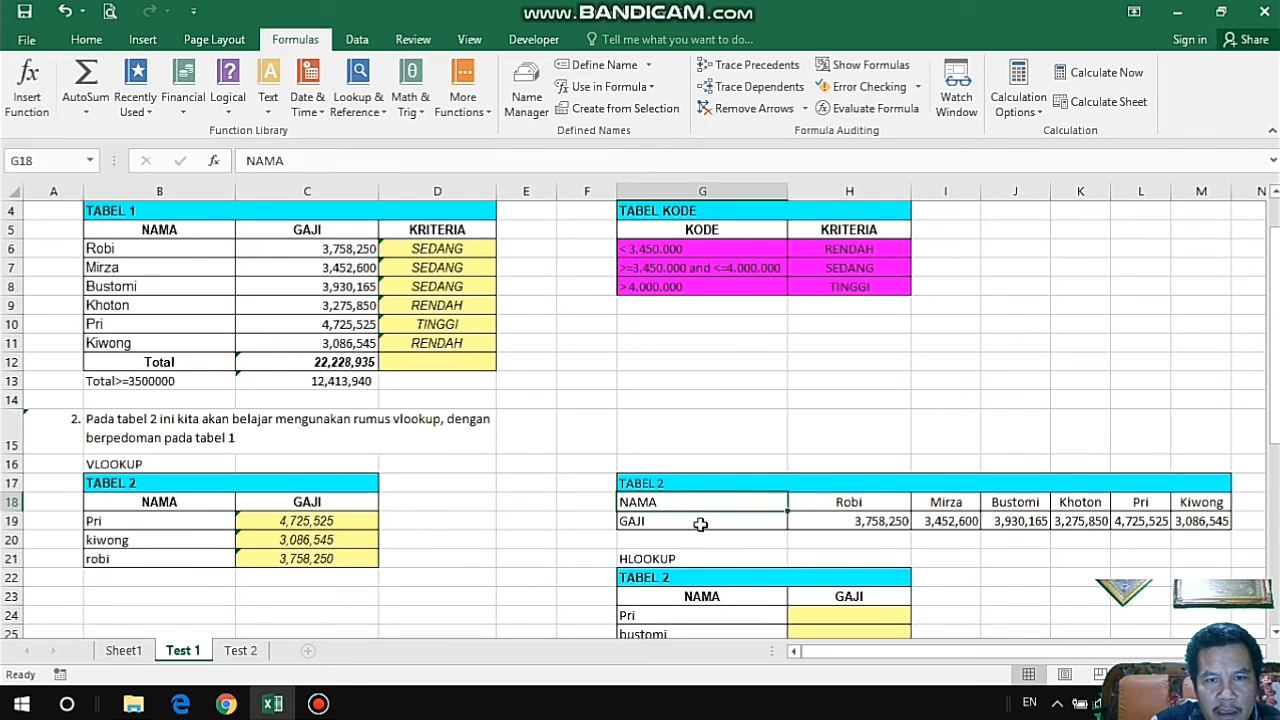
left_click_drag(662, 500, 1208, 508)
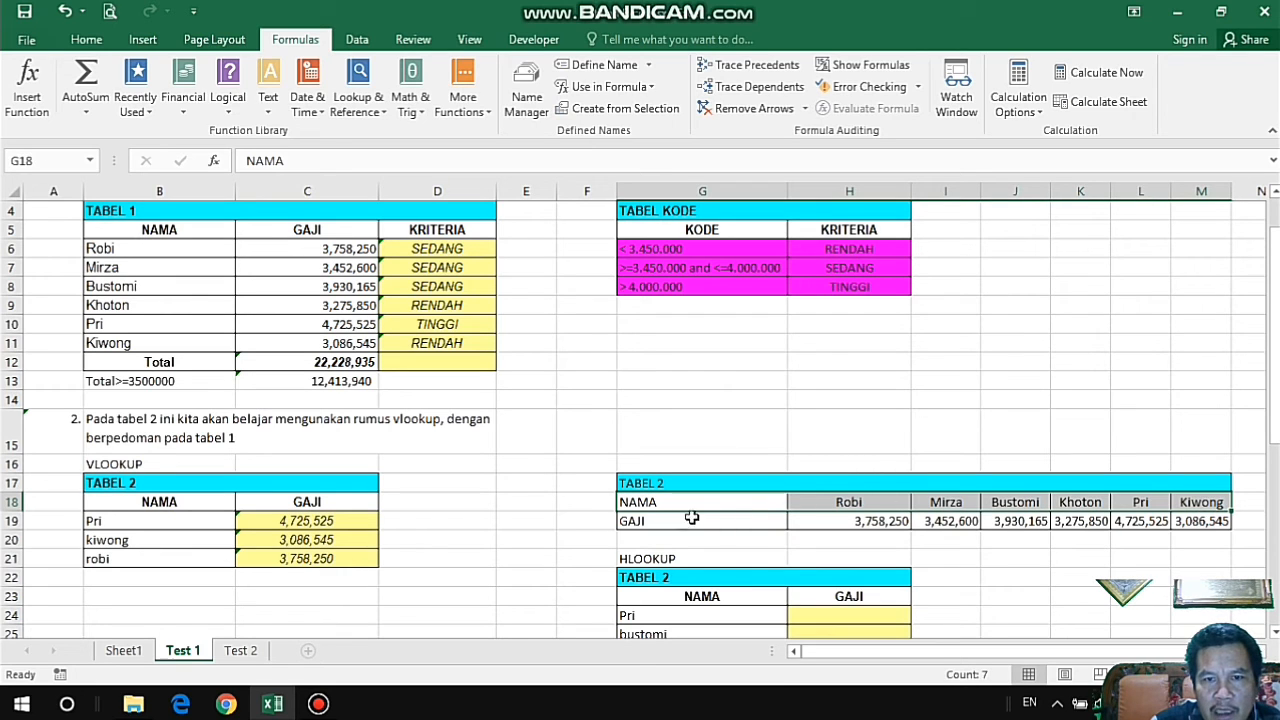
scroll(905, 503, "down", 1)
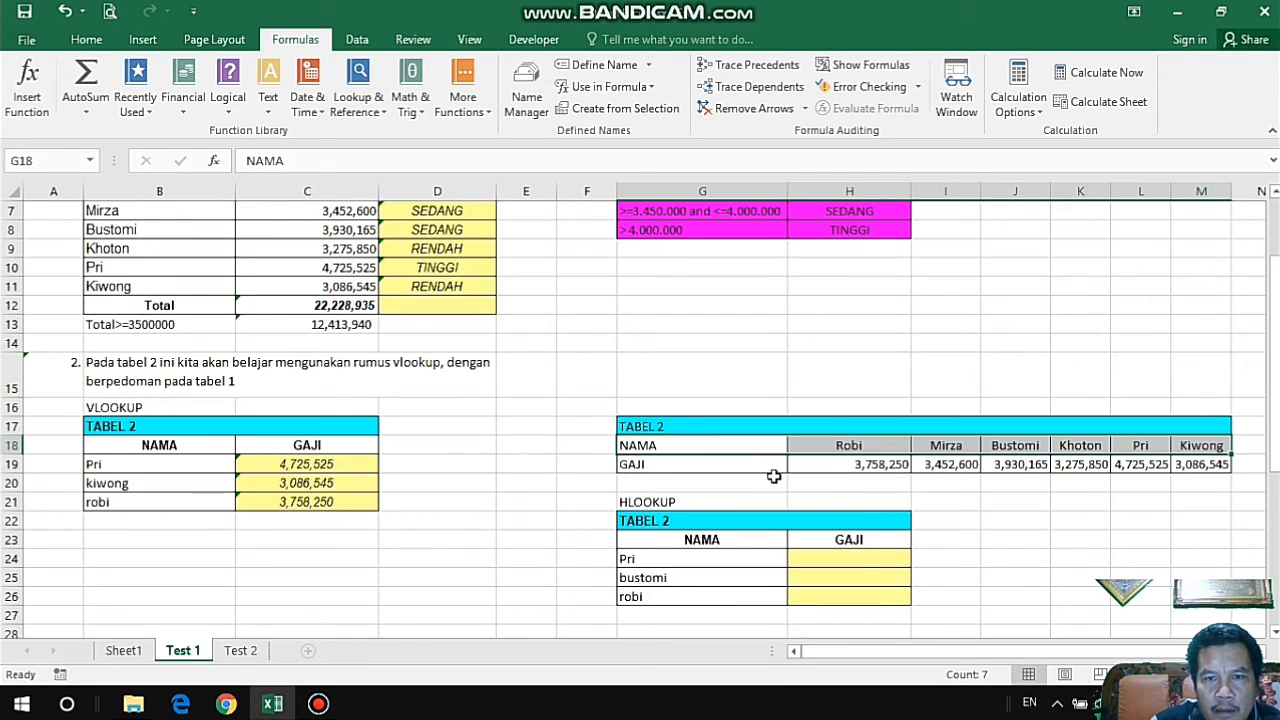
left_click(688, 497)
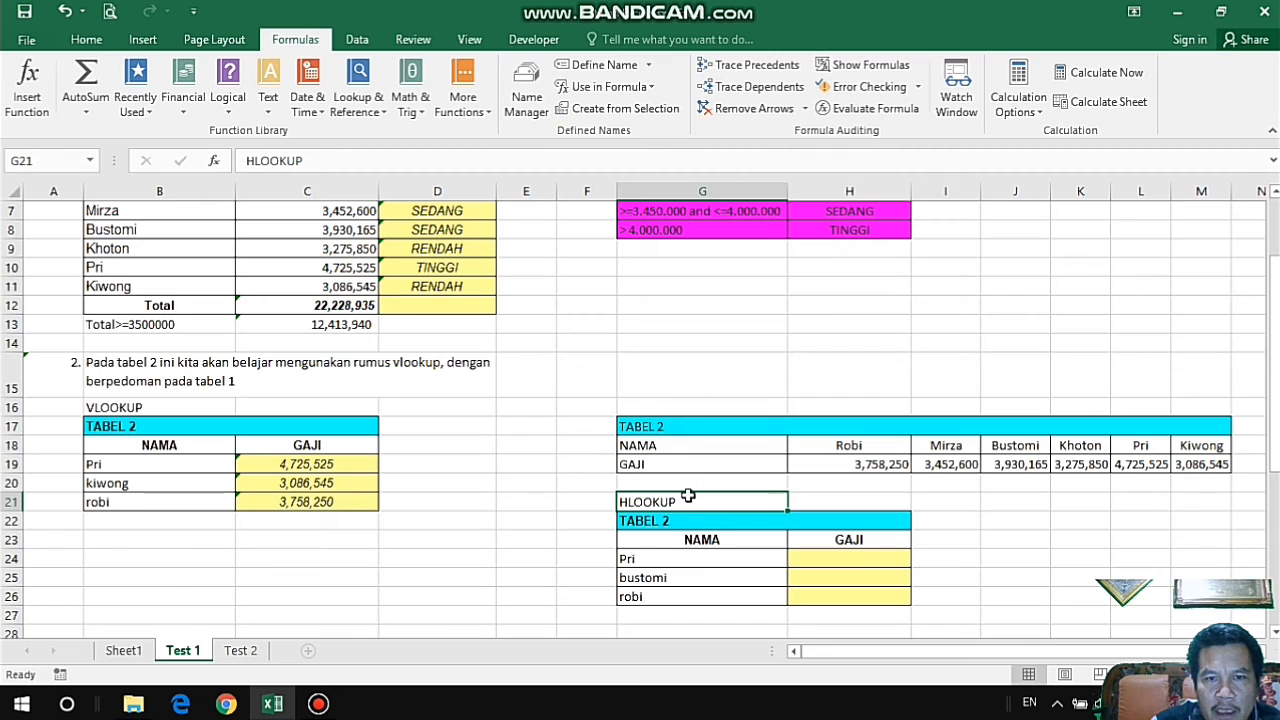
left_click(838, 557)
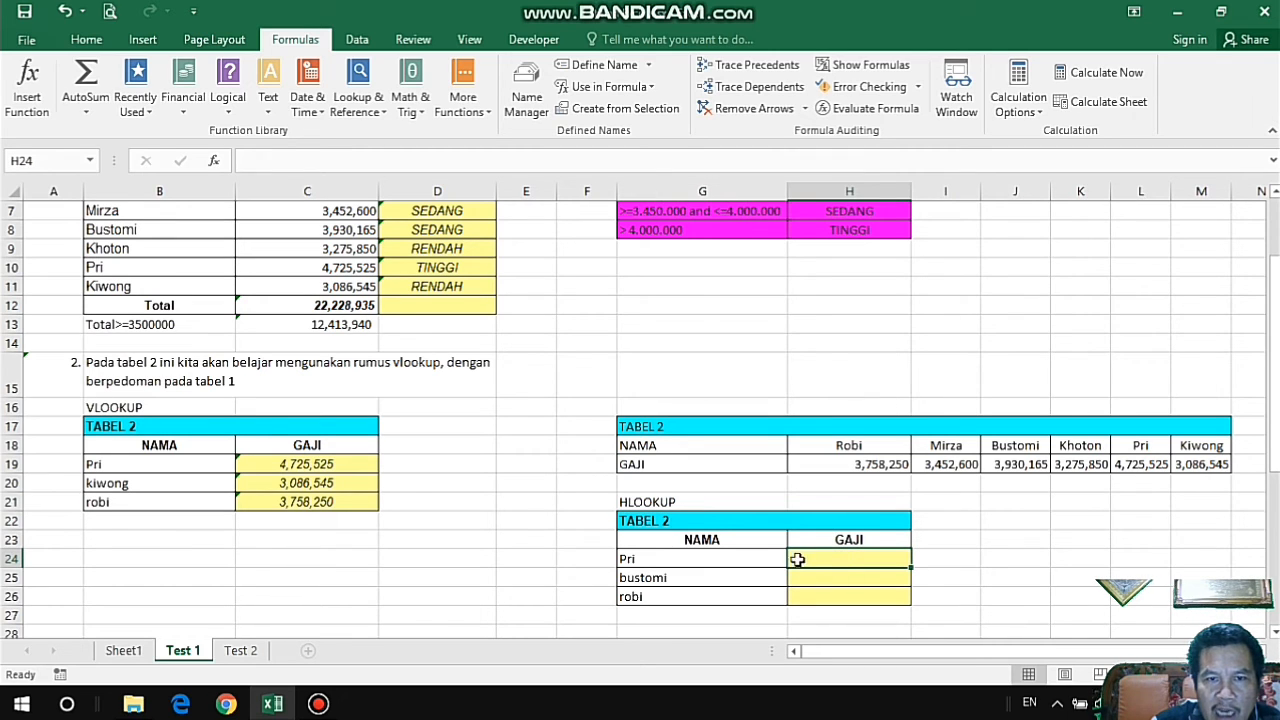
Name the horizontal NAMA and GAJI rows G18:M19 "tb_dua", leaving out the TABEL 2 title row.
left_click_drag(637, 446, 1242, 486)
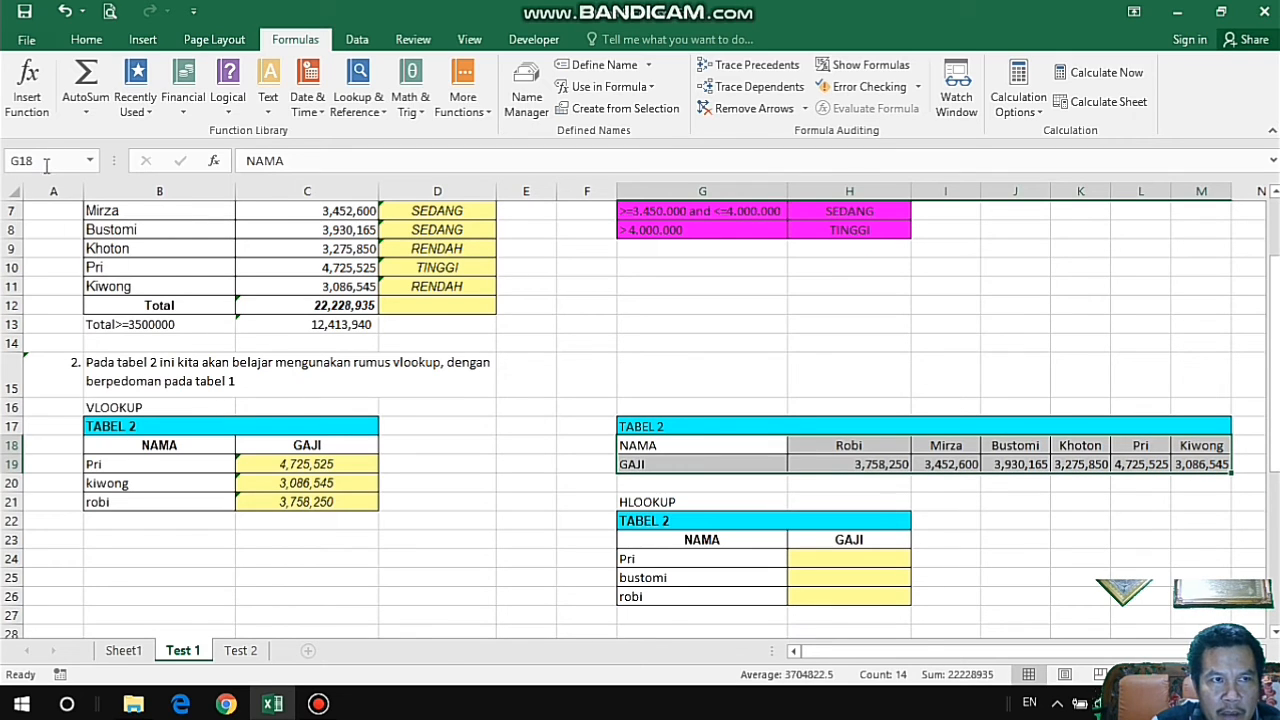
left_click(53, 160)
type("t")
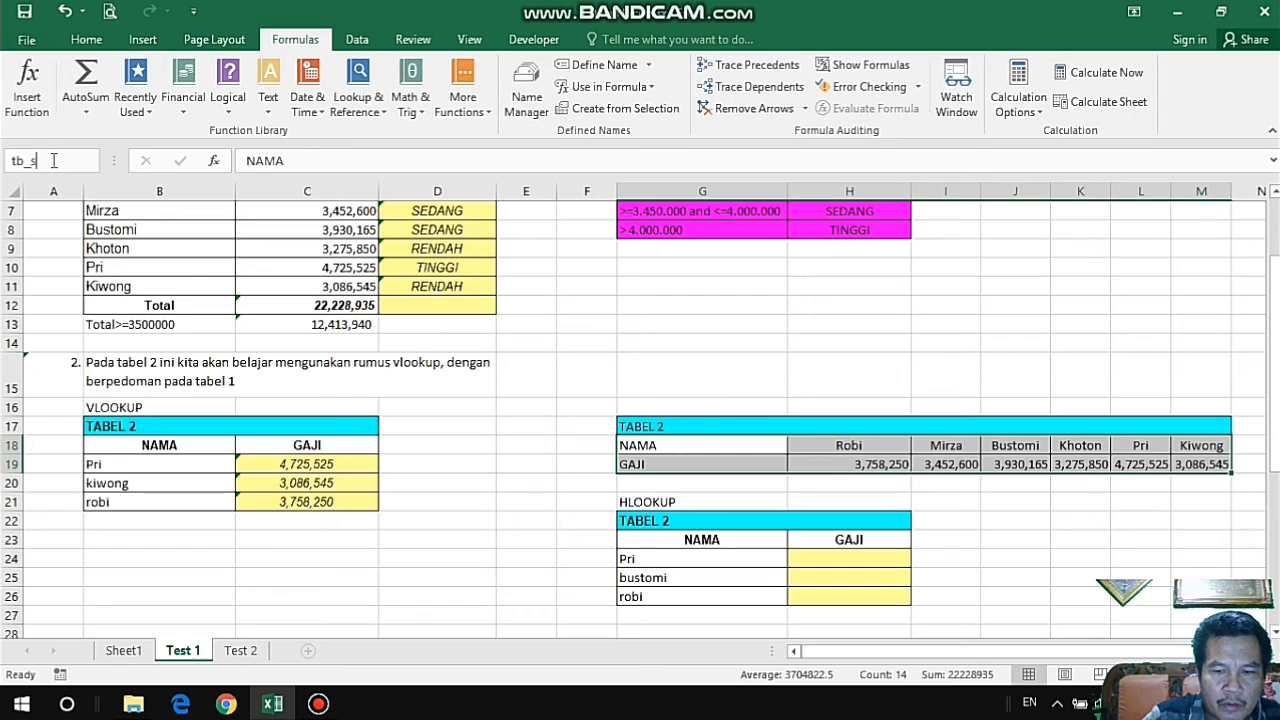
type("b_s")
key("BackSpace")
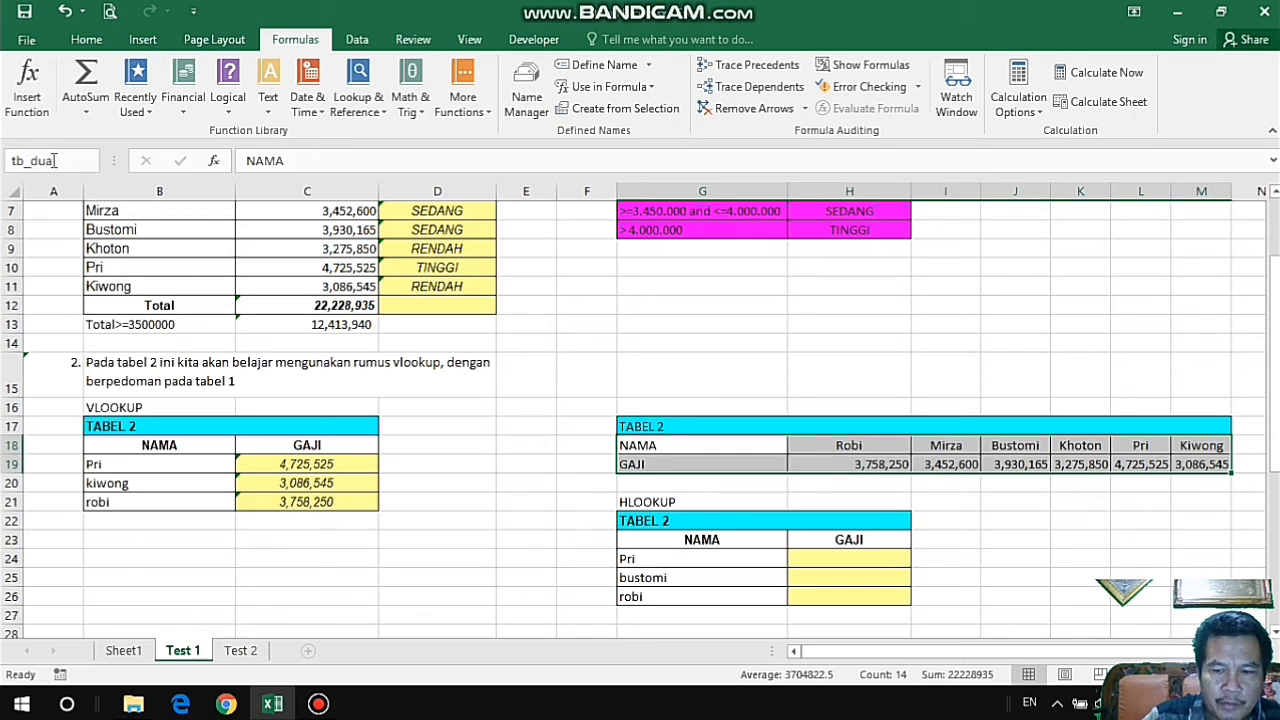
Start an HLOOKUP formula in H24, the first GAJI cell of the HLOOKUP table, with G24 as its lookup value.
left_click(852, 559)
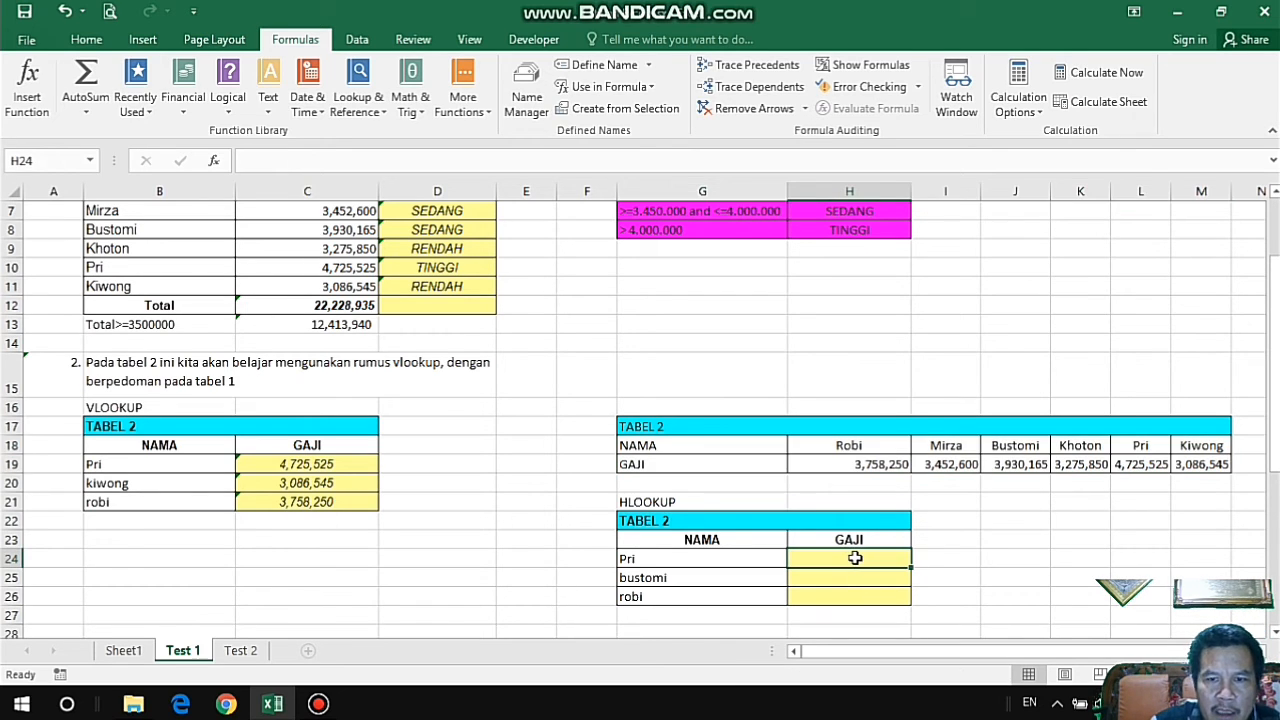
type("=hlook")
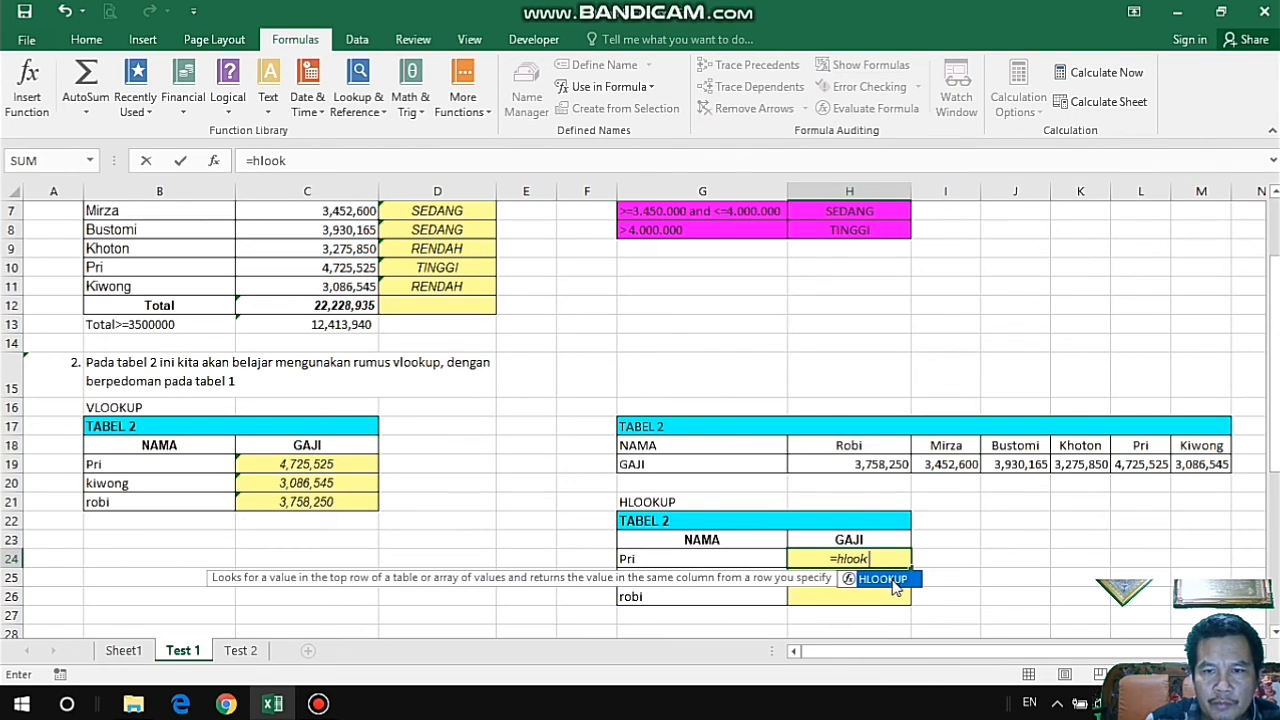
double_click(893, 580)
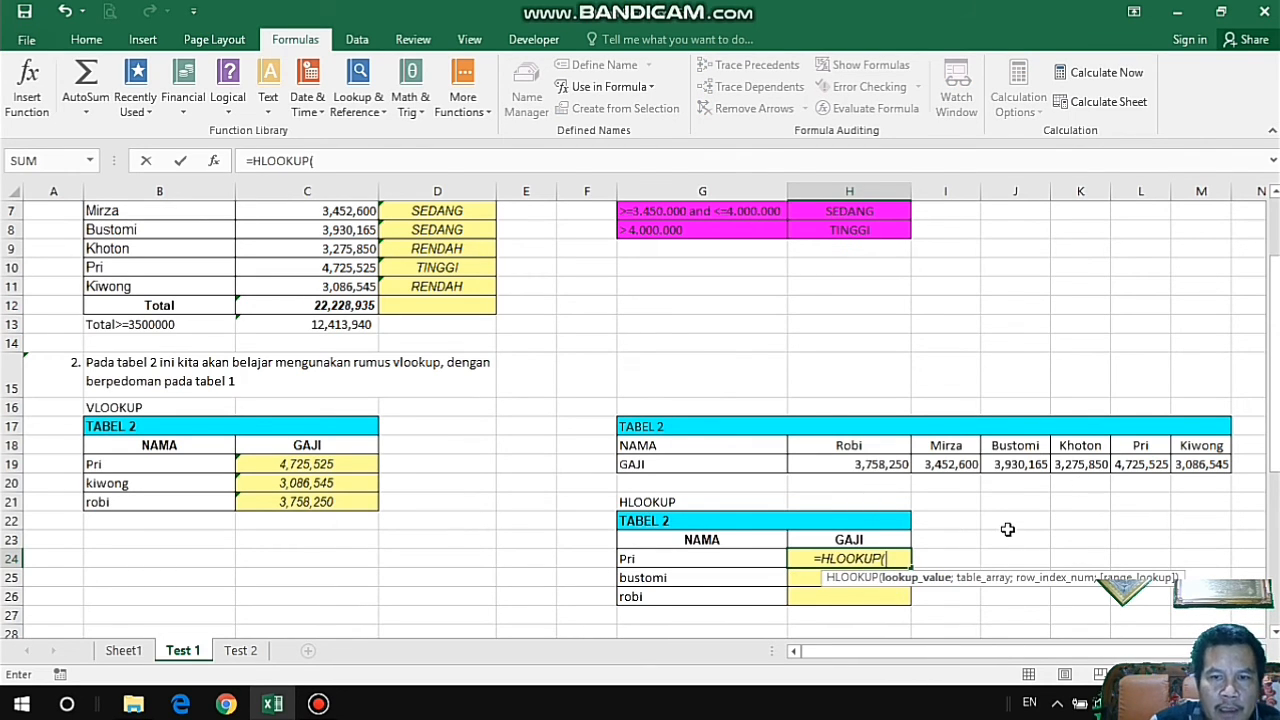
left_click(684, 559)
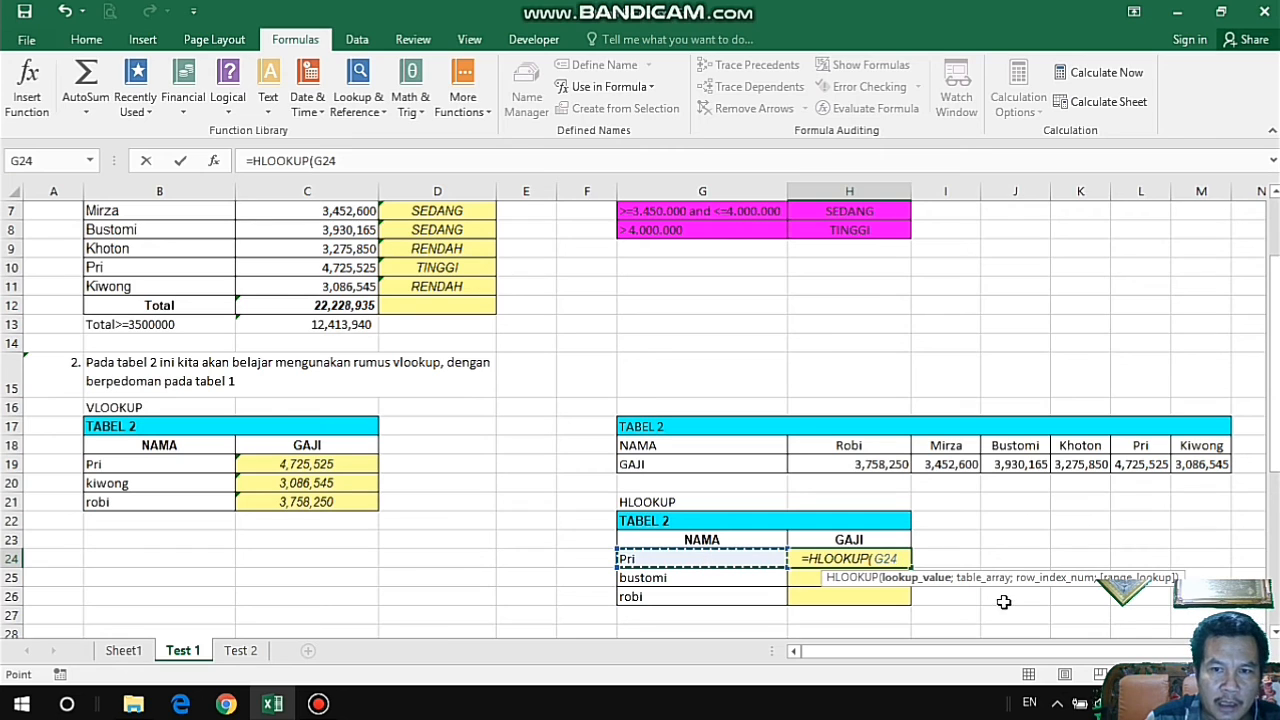
type(";")
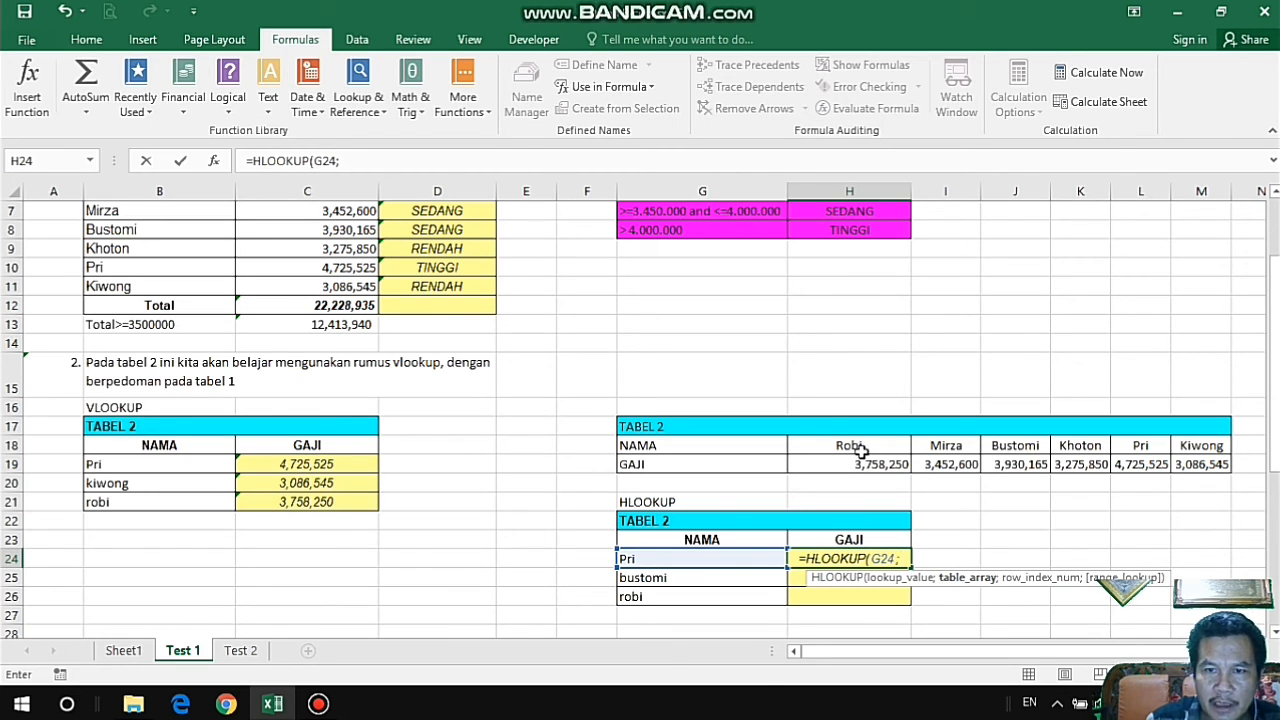
type("tb")
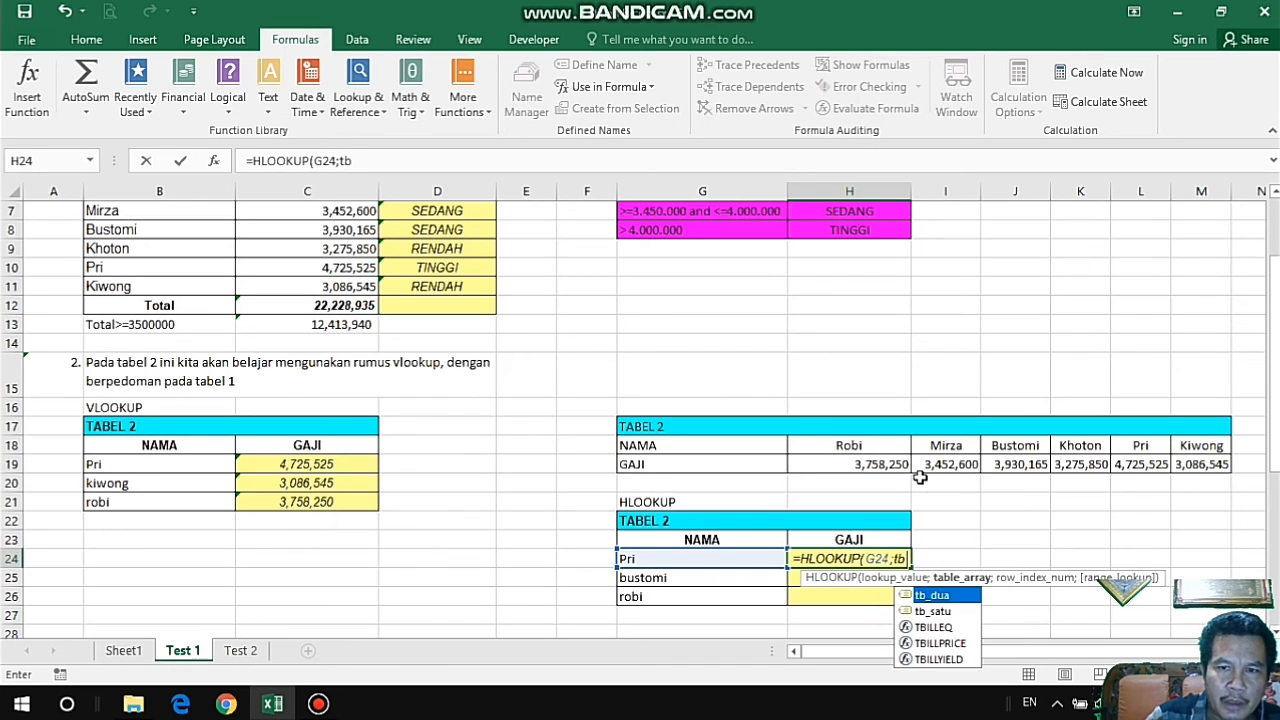
type("_")
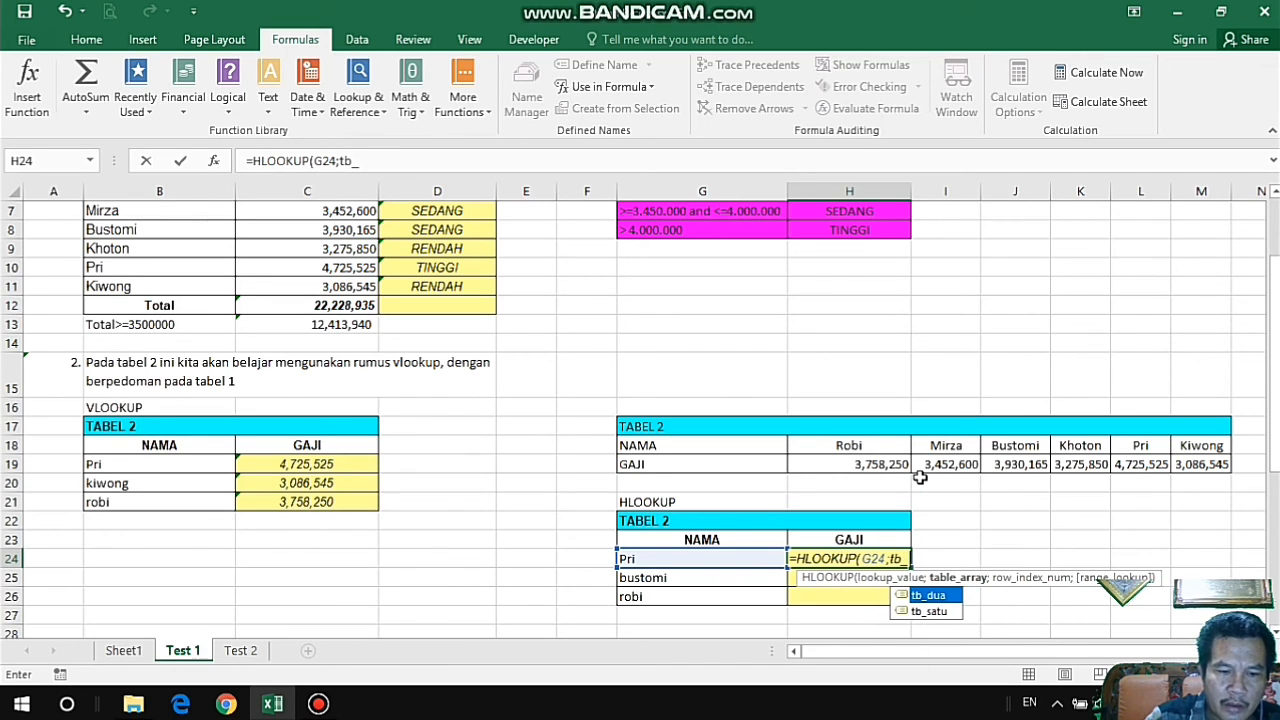
type("dua'")
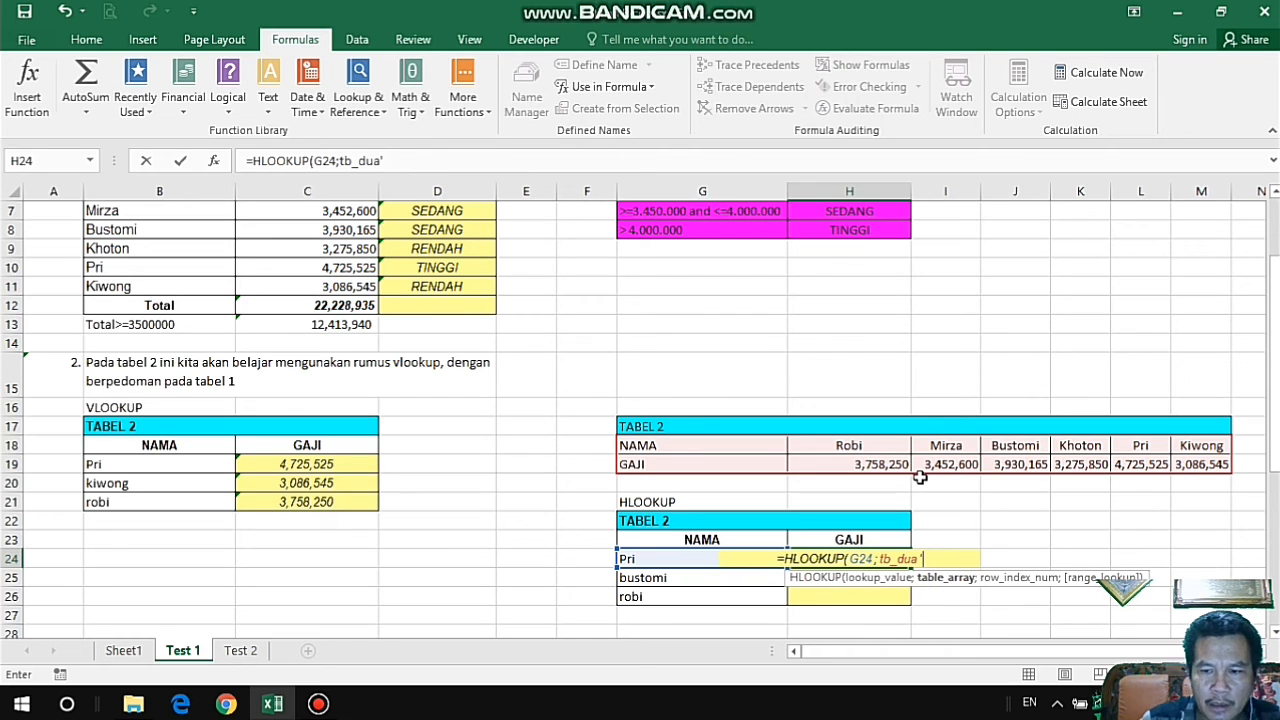
Use the named range tb_dua as the table array of the HLOOKUP in H24.
key("BackSpace")
type(";")
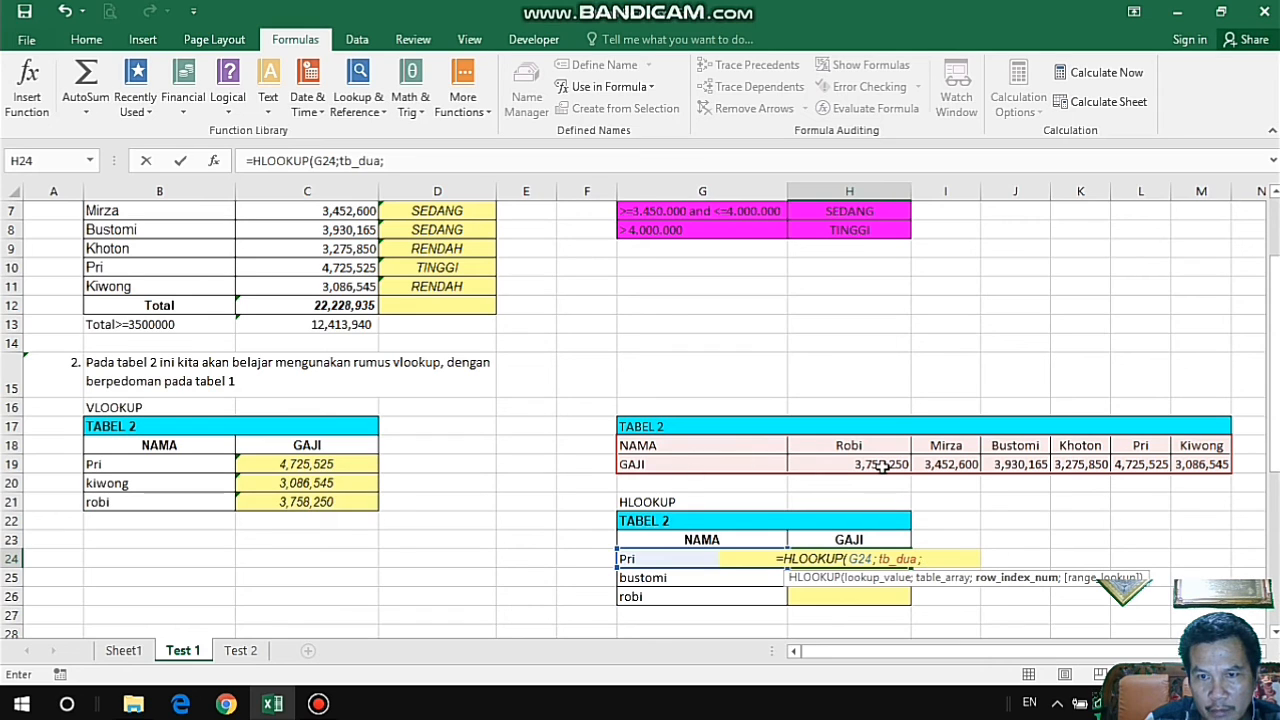
Complete the HLOOKUP in H24 with row index 2 and FALSE for an exact match, and fill it down through H26.
type("2")
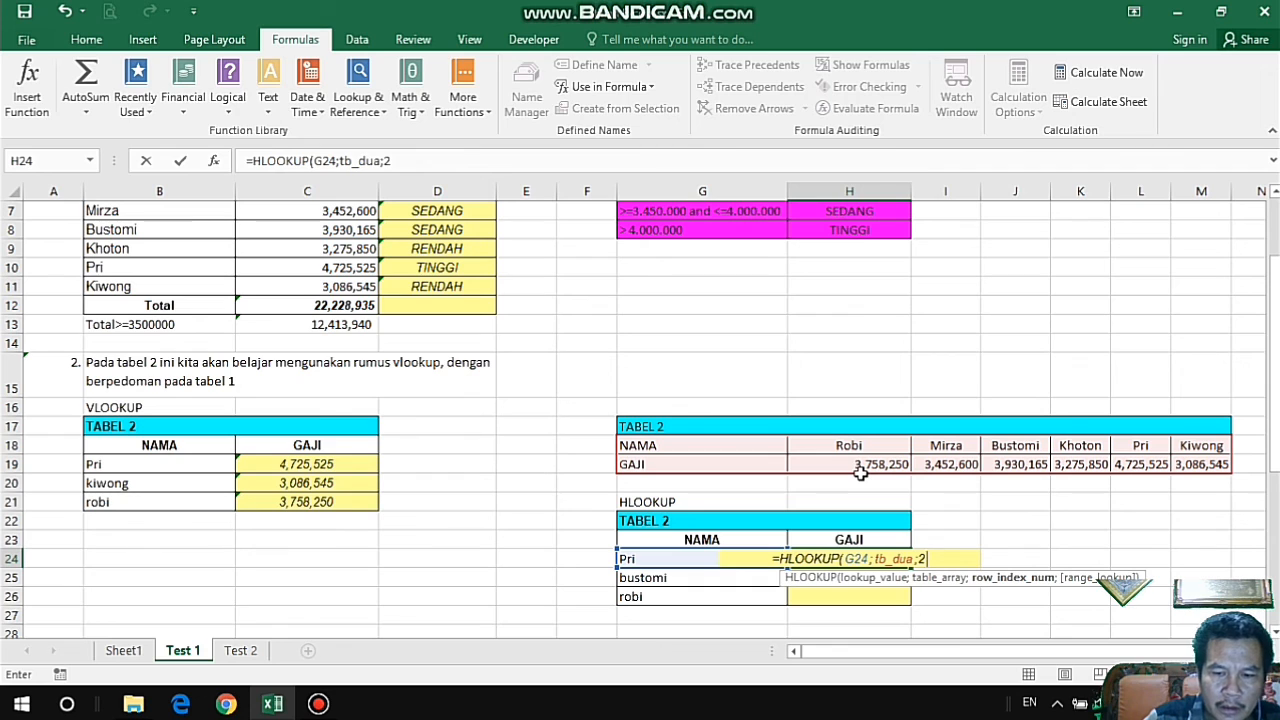
type(";false")
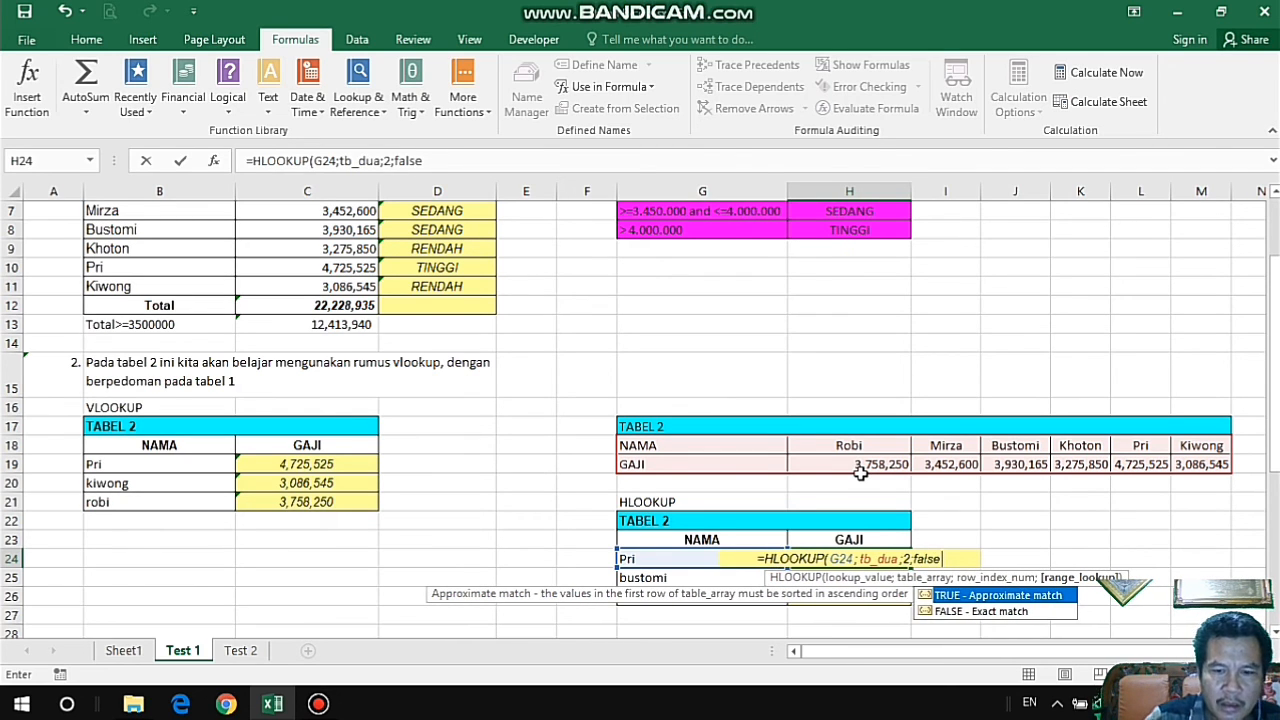
type(")")
key("Return")
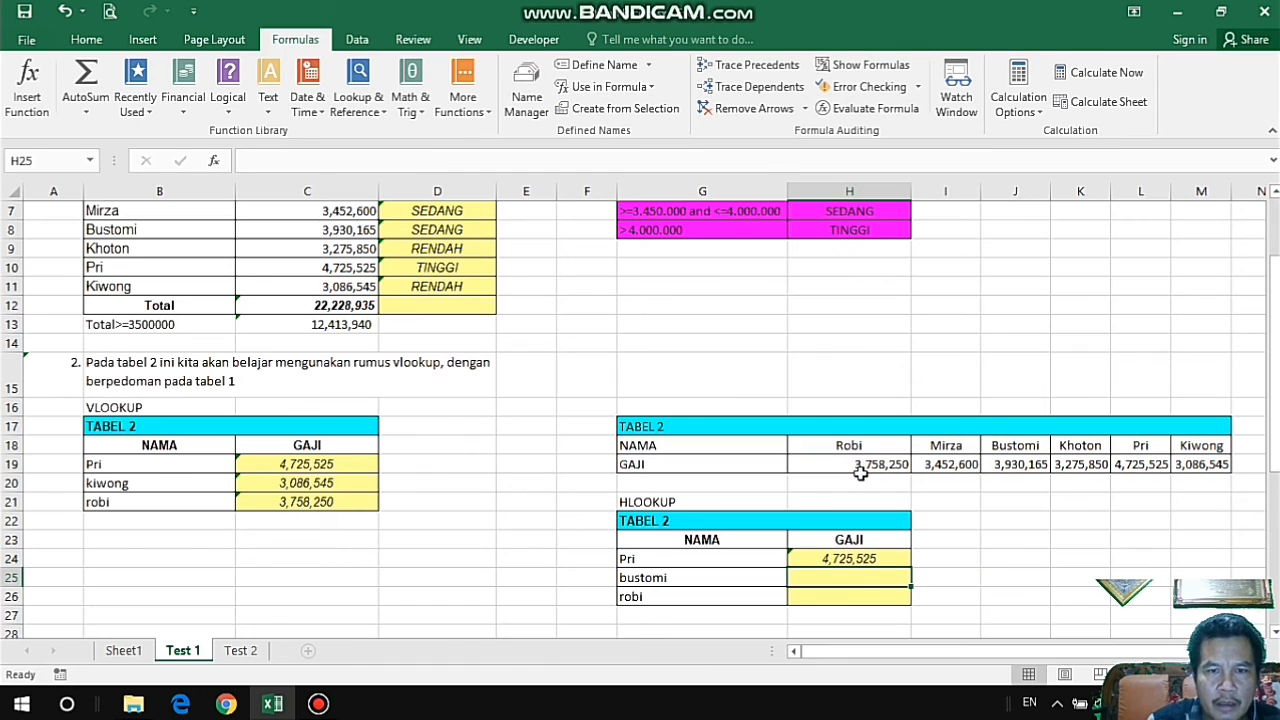
left_click(886, 560)
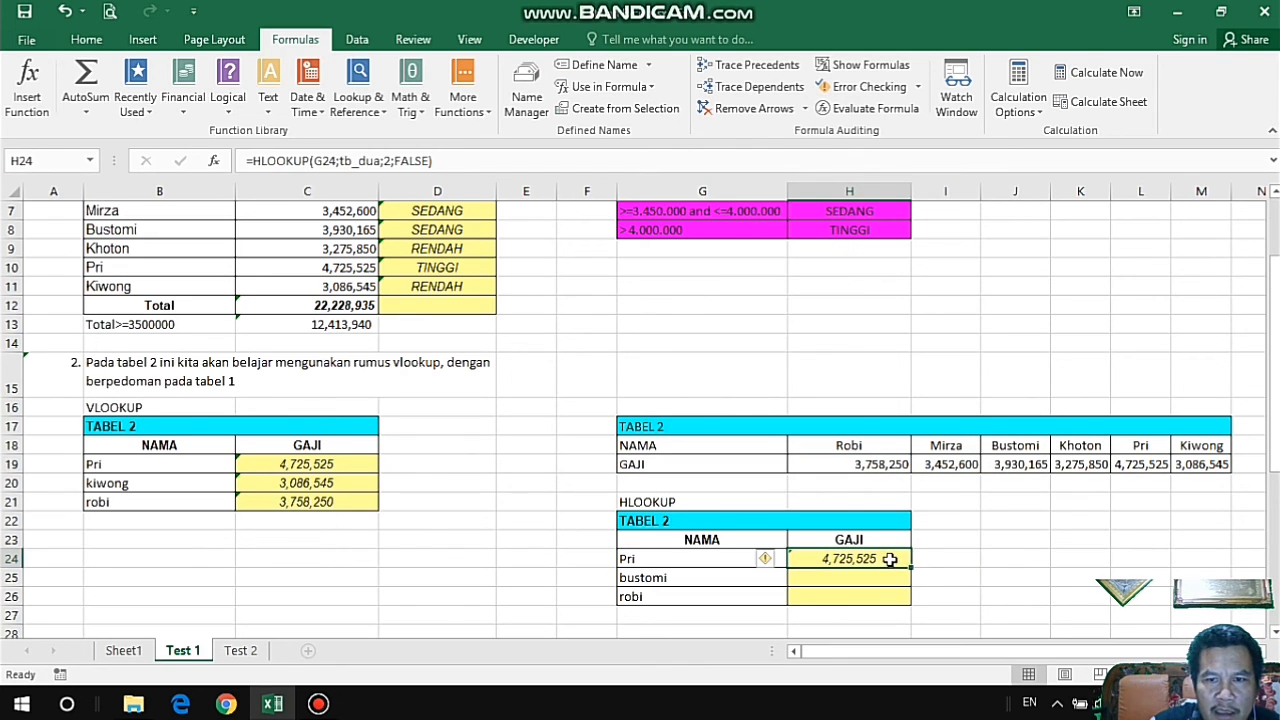
double_click(911, 569)
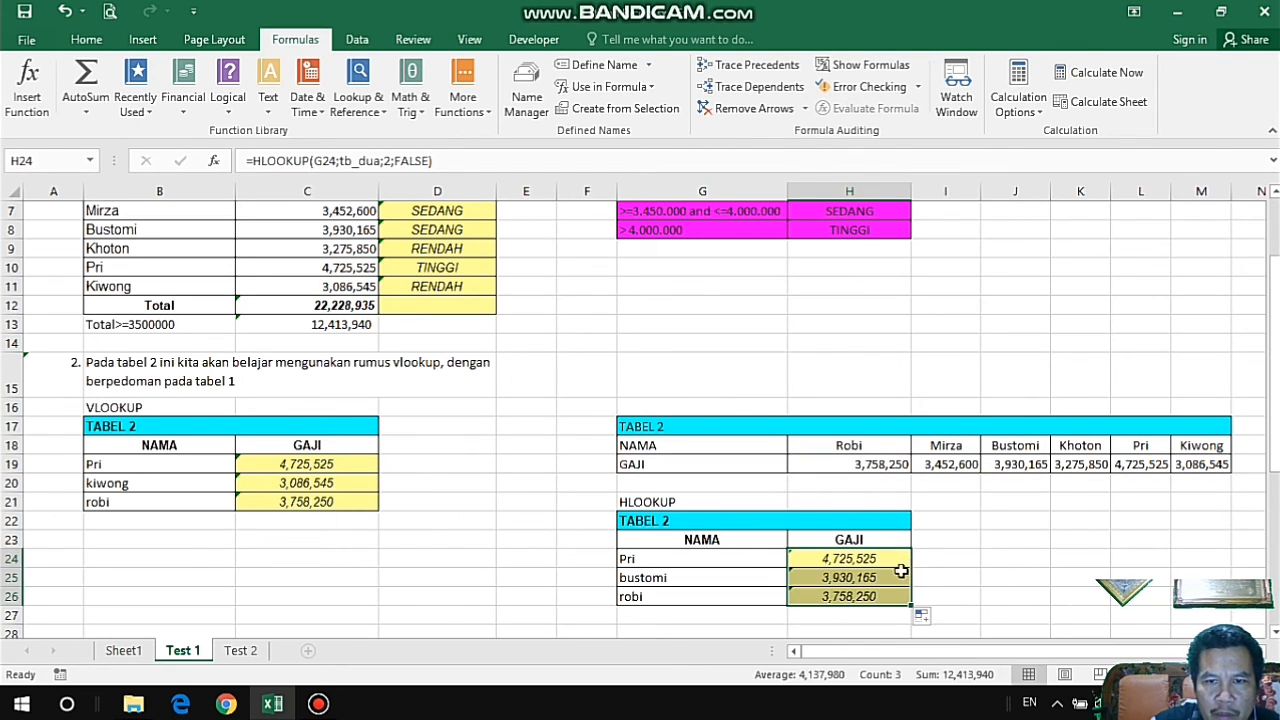
Replace the lookup name in G25 of the HLOOKUP table with the last name listed in TABEL 1.
left_click(334, 490)
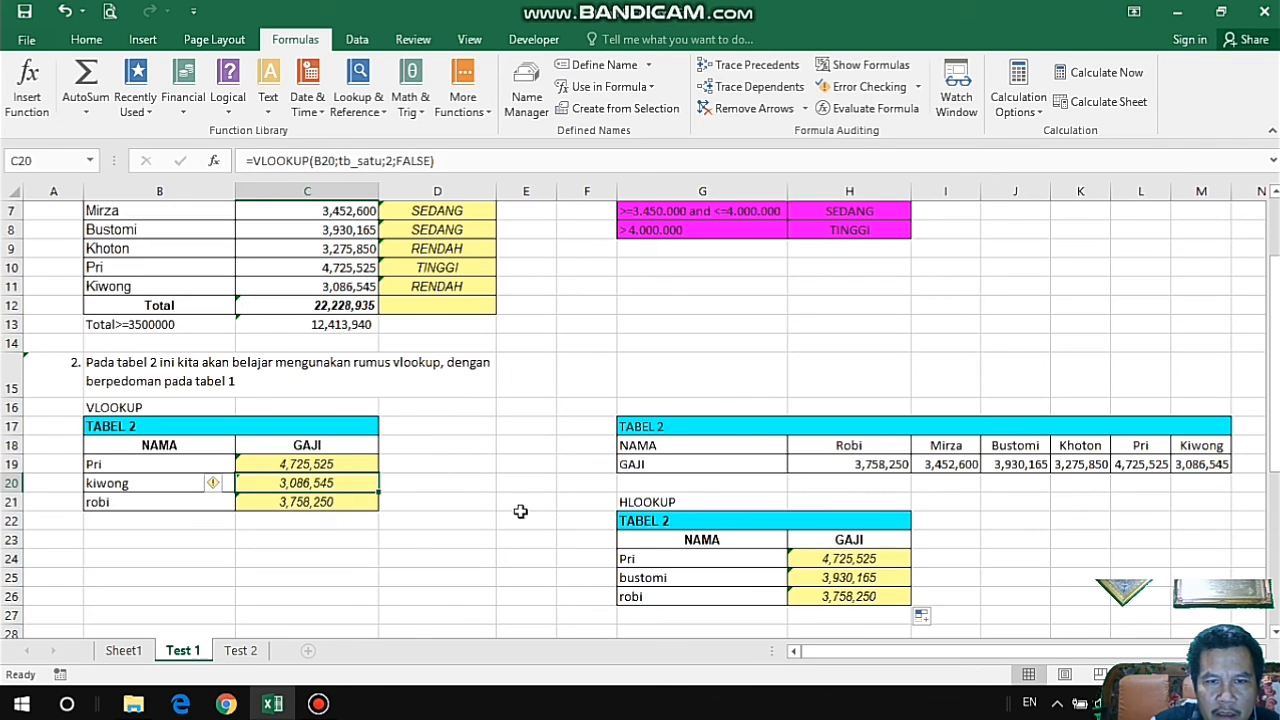
left_click(860, 582)
left_click(688, 582)
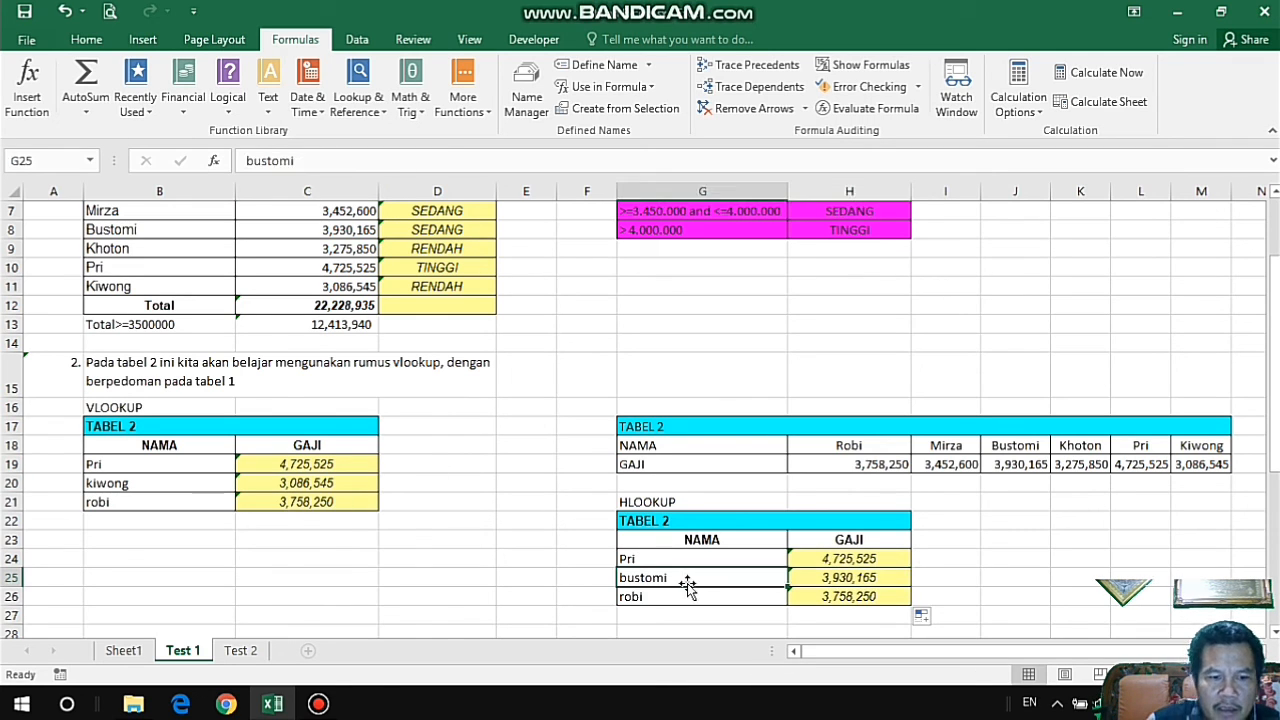
type("kiwong")
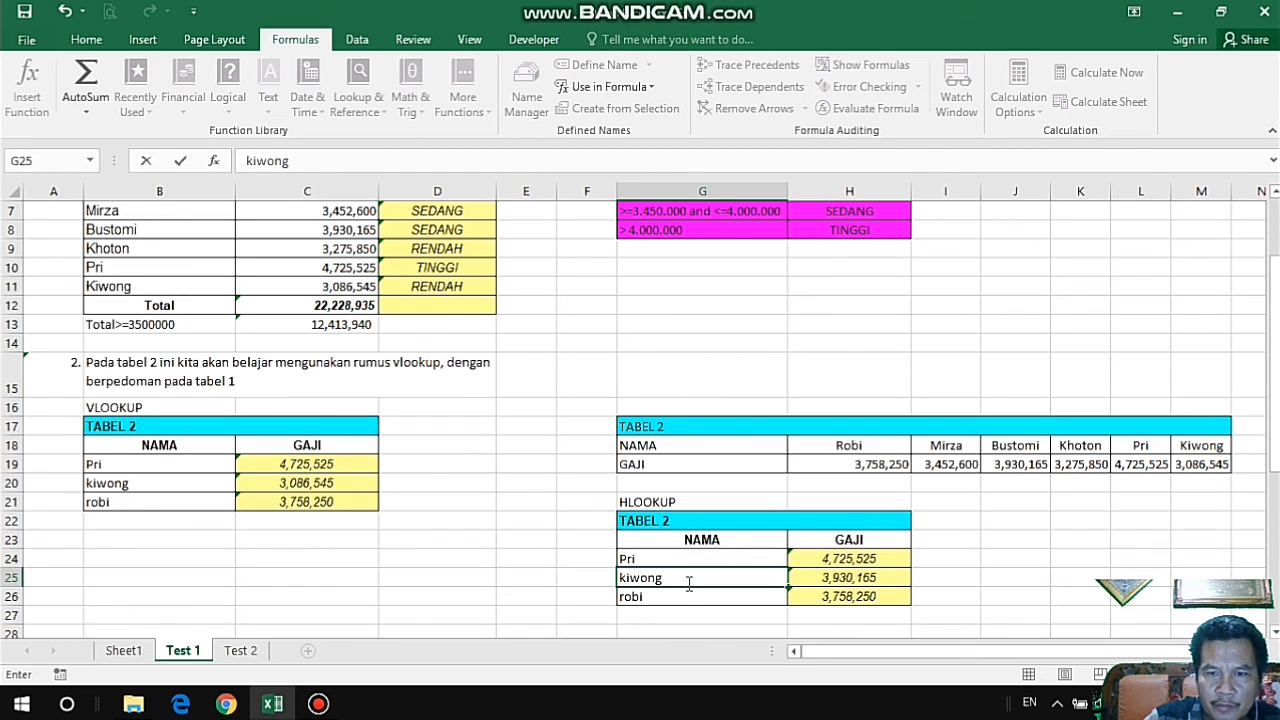
key("Return")
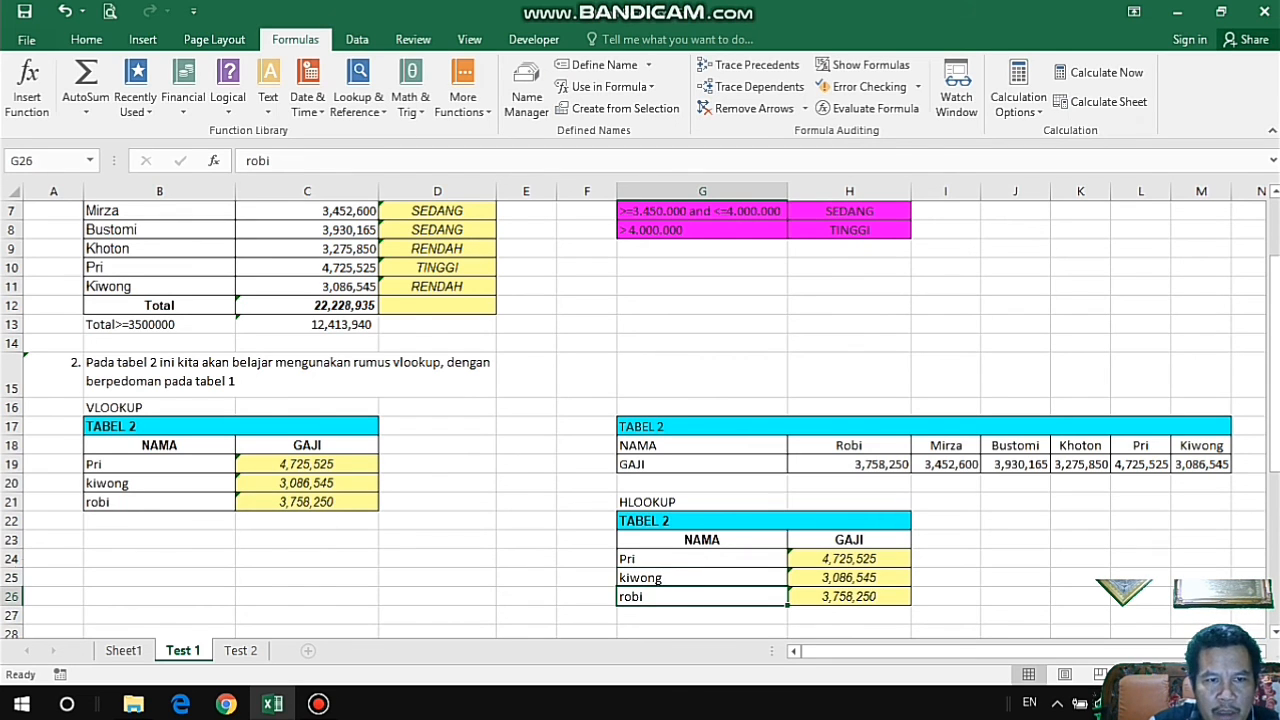
Review the VLOOKUP and HLOOKUP tables against their sources, comparing TABEL 1's vertical GAJI column with the horizontal NAMA row G18:M18.
scroll(918, 592, "down", 1)
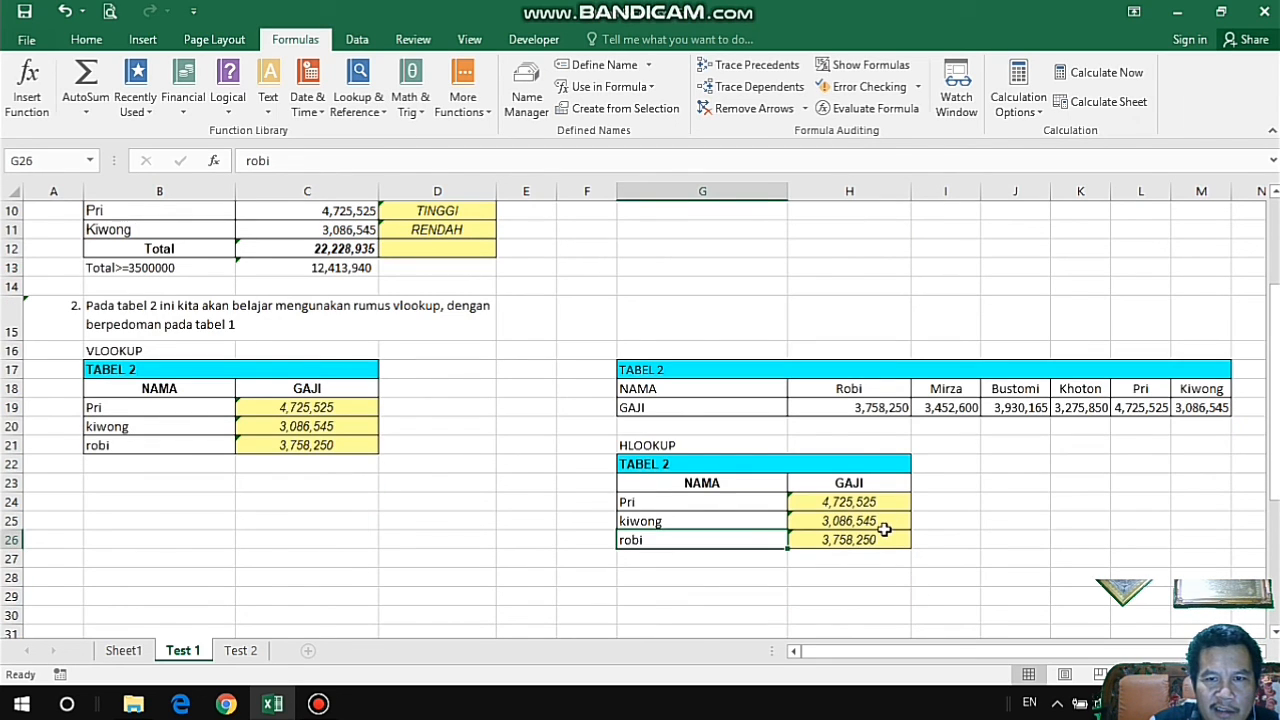
left_click(886, 521)
mouse_move(674, 505)
left_mouse_down()
mouse_move(677, 537)
mouse_move(654, 517)
mouse_move(660, 500)
left_mouse_up()
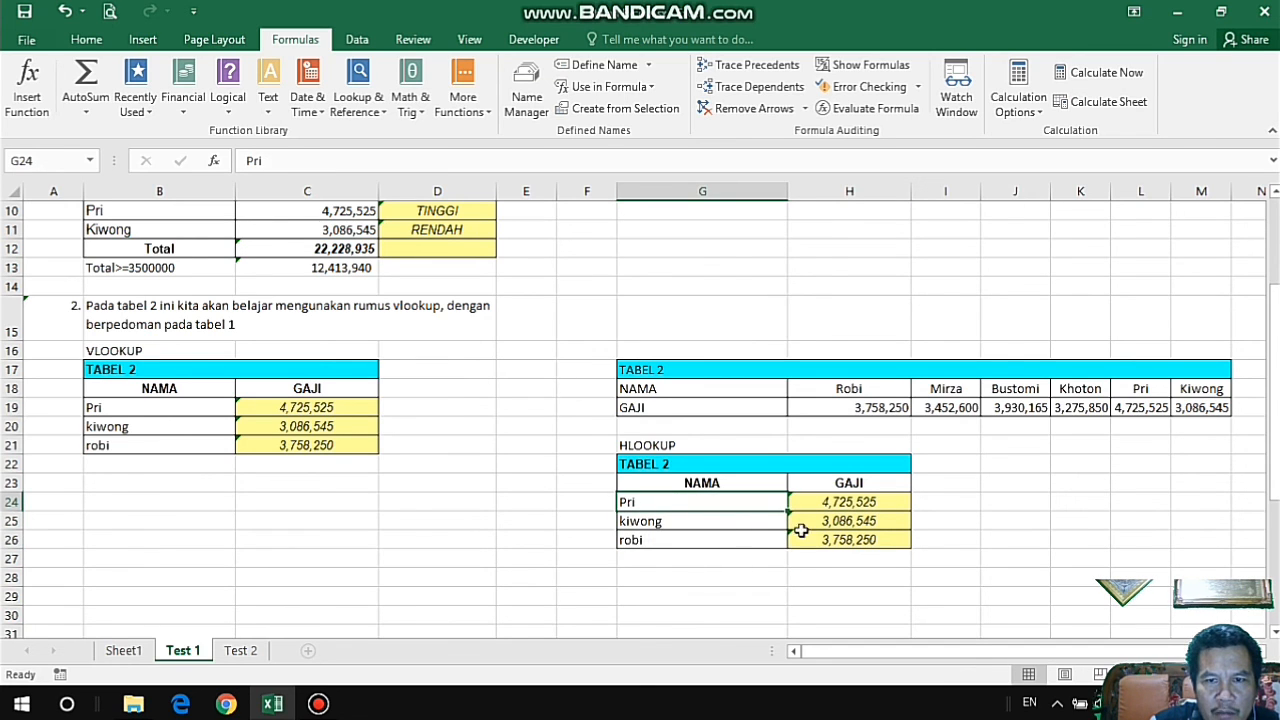
scroll(760, 520, "up", 2)
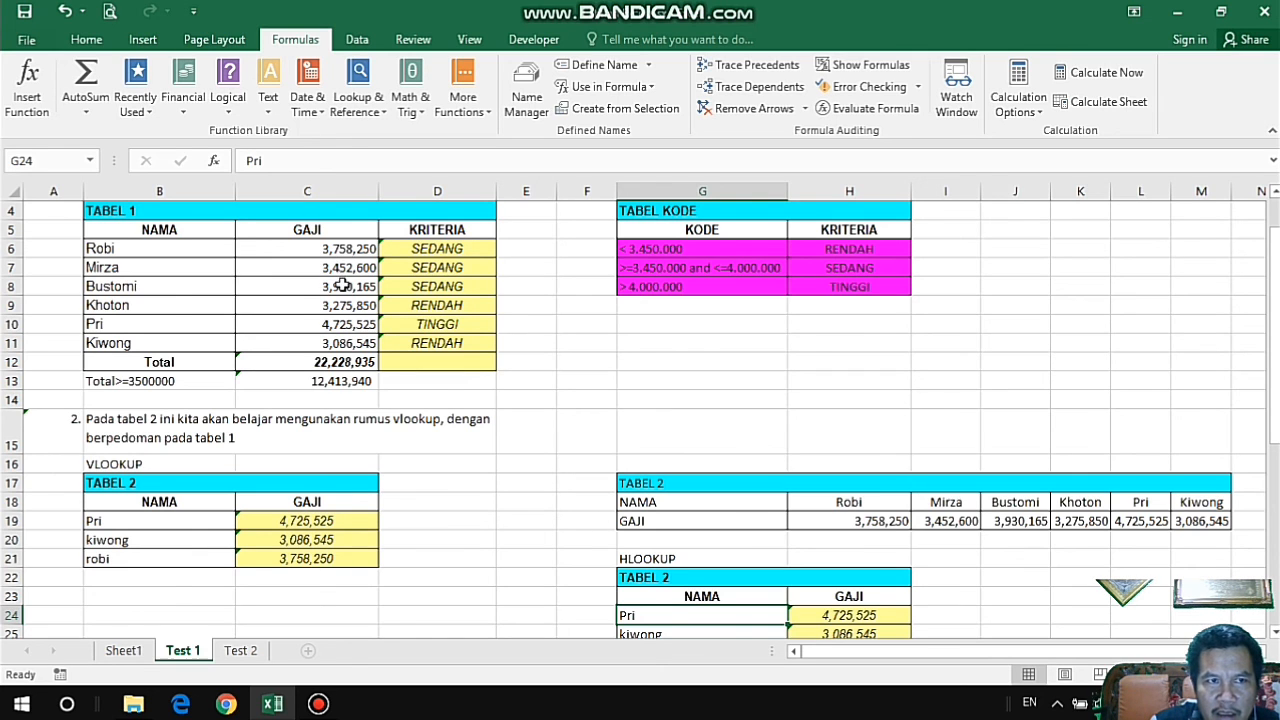
scroll(343, 285, "up", 1)
scroll(343, 285, "down", 2)
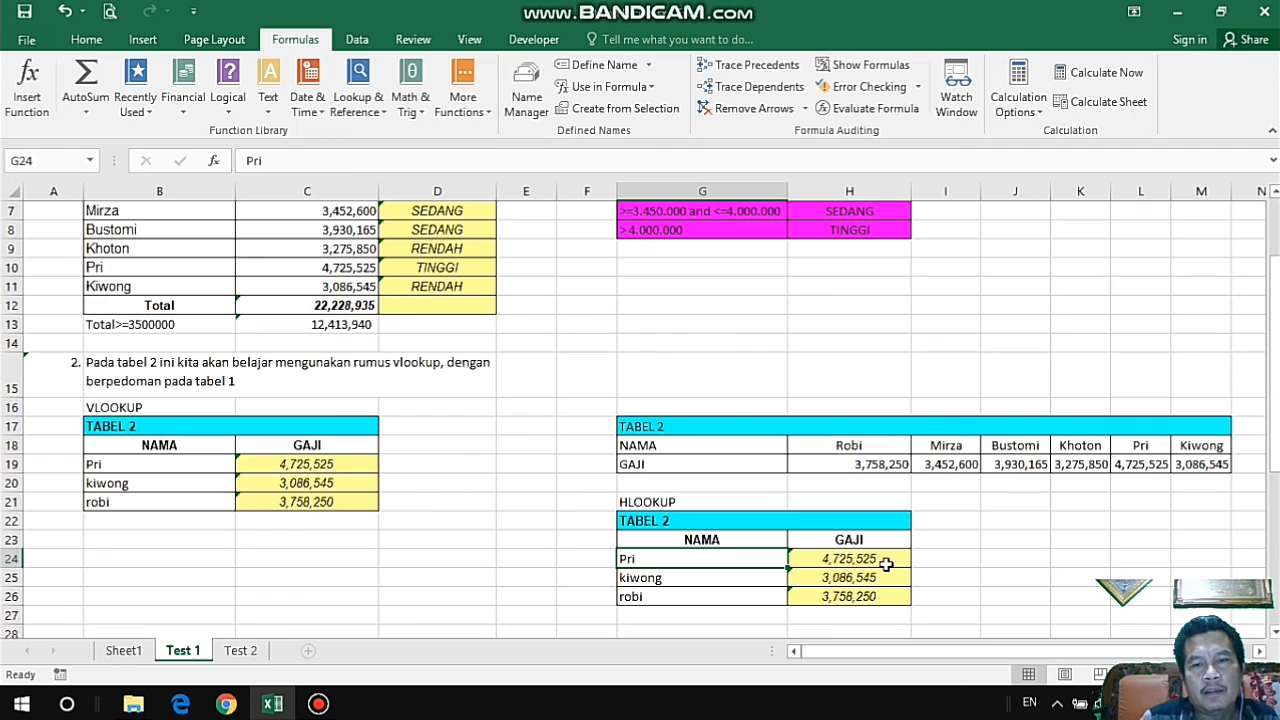
left_click(663, 504)
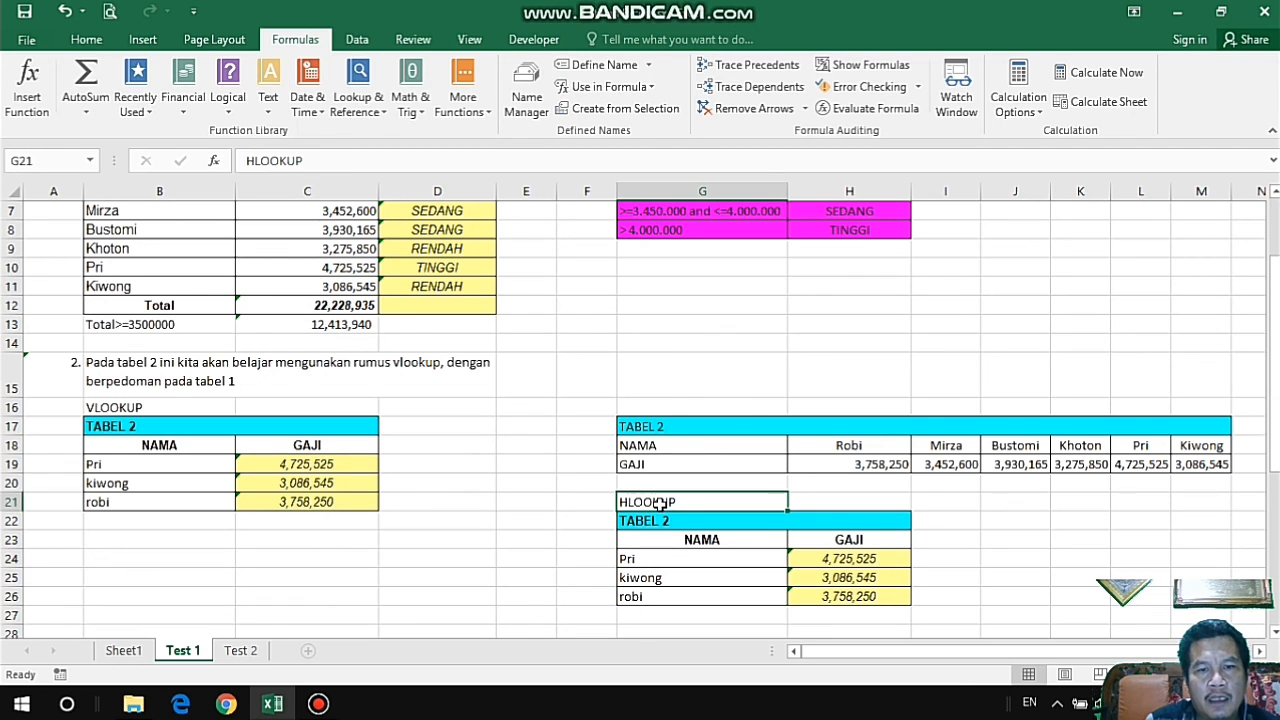
left_click(129, 410)
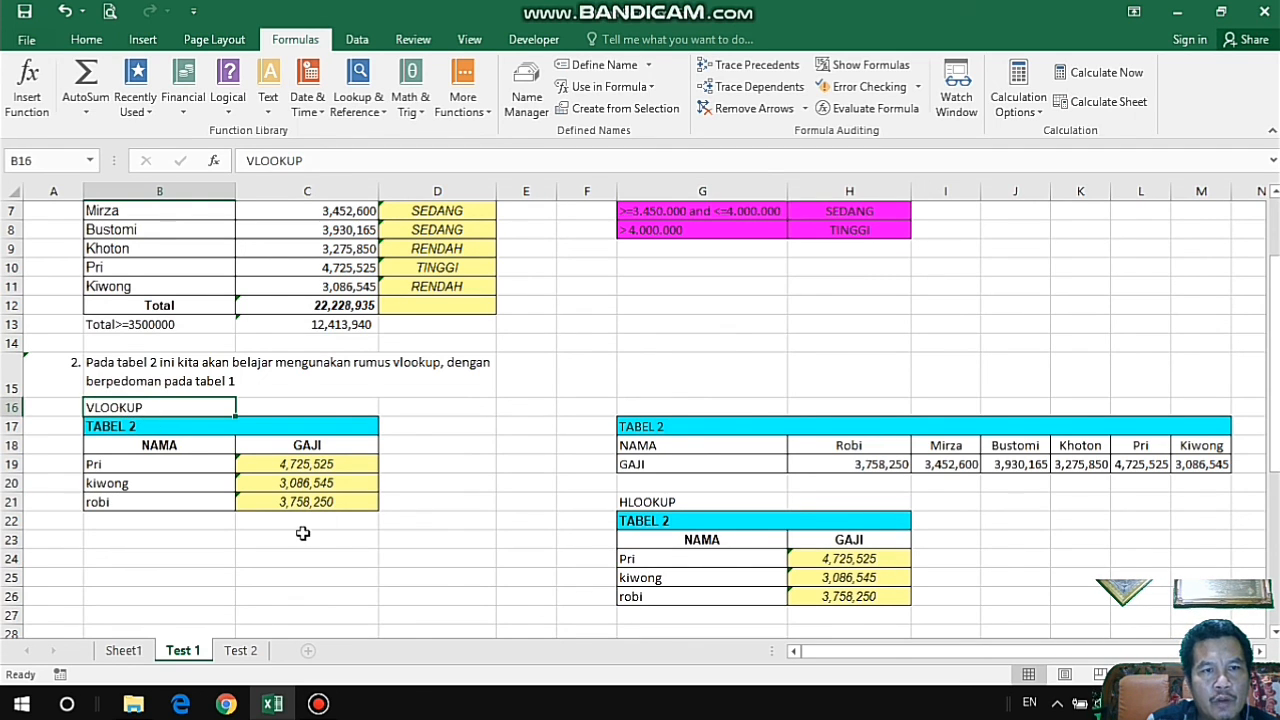
scroll(304, 536, "up", 1)
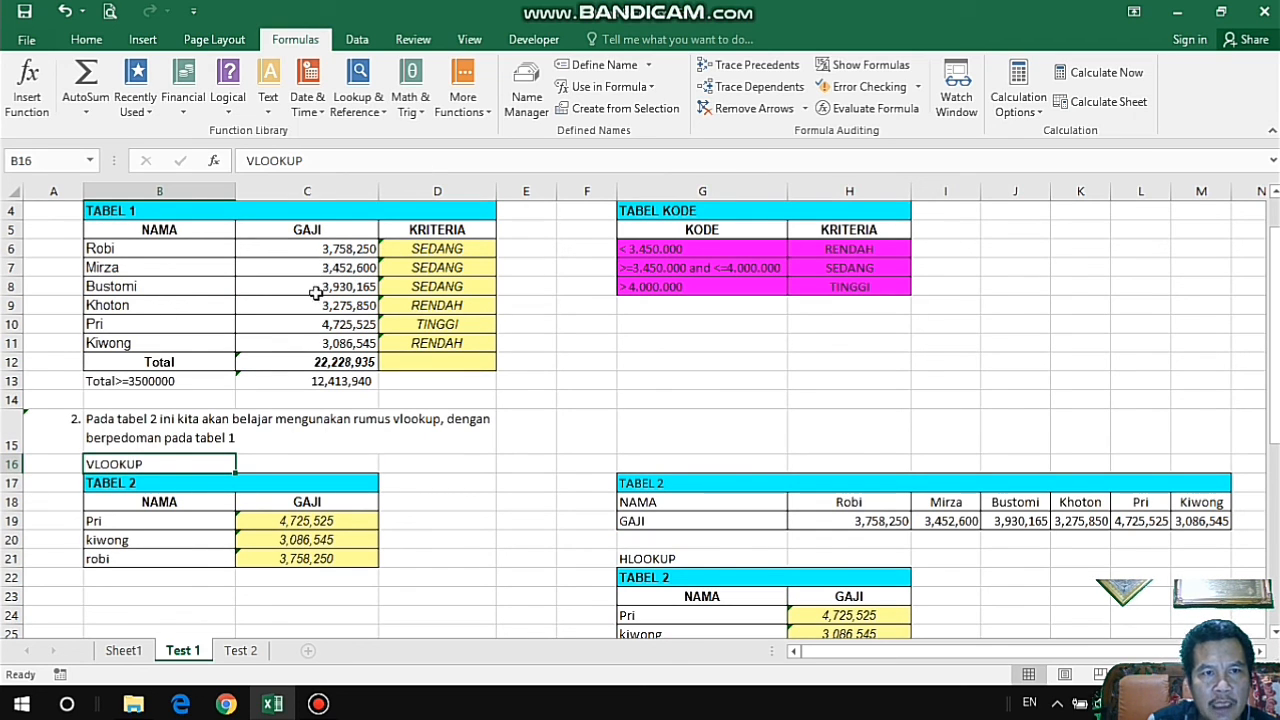
left_click_drag(318, 229, 325, 328)
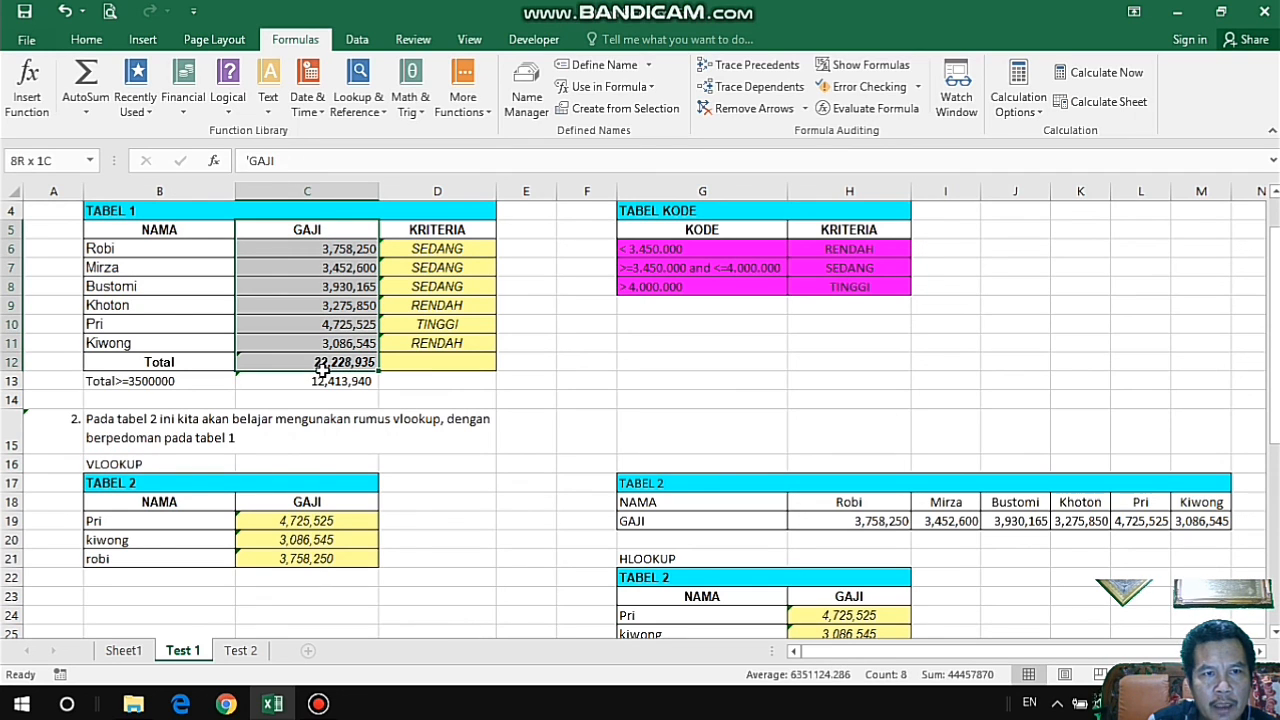
left_click(690, 558)
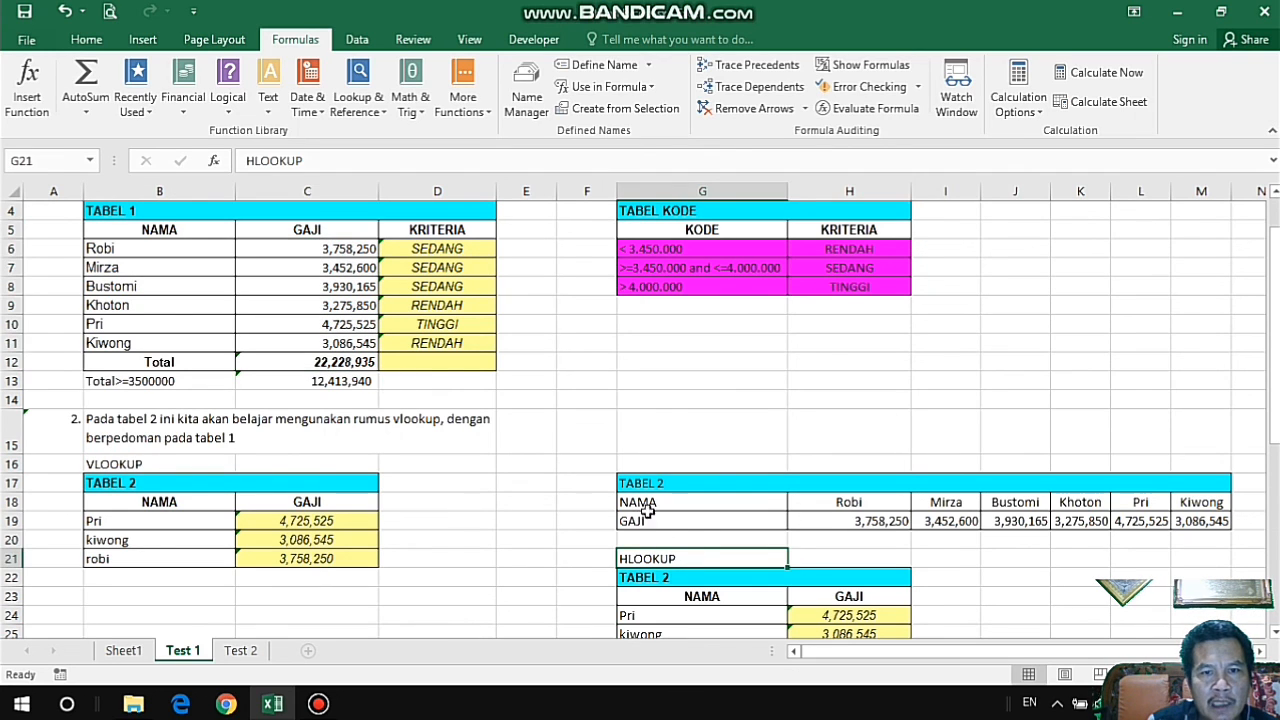
left_click_drag(645, 503, 1202, 503)
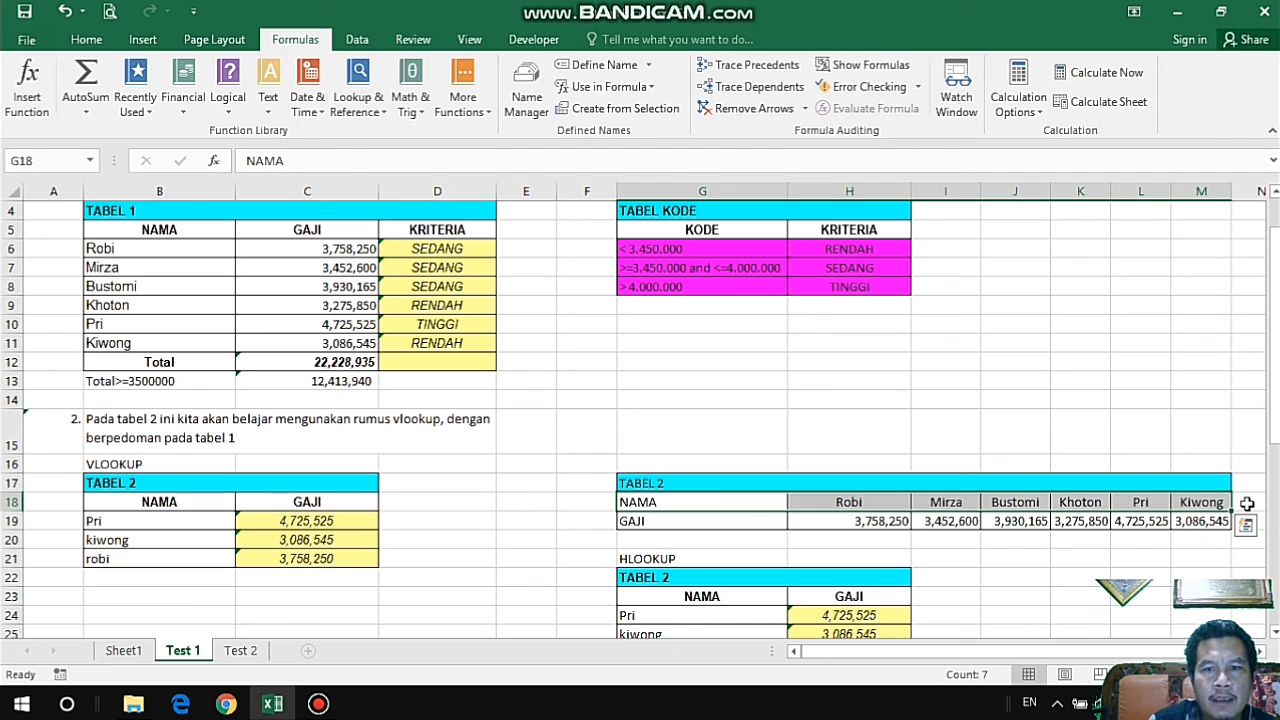
left_click(655, 559)
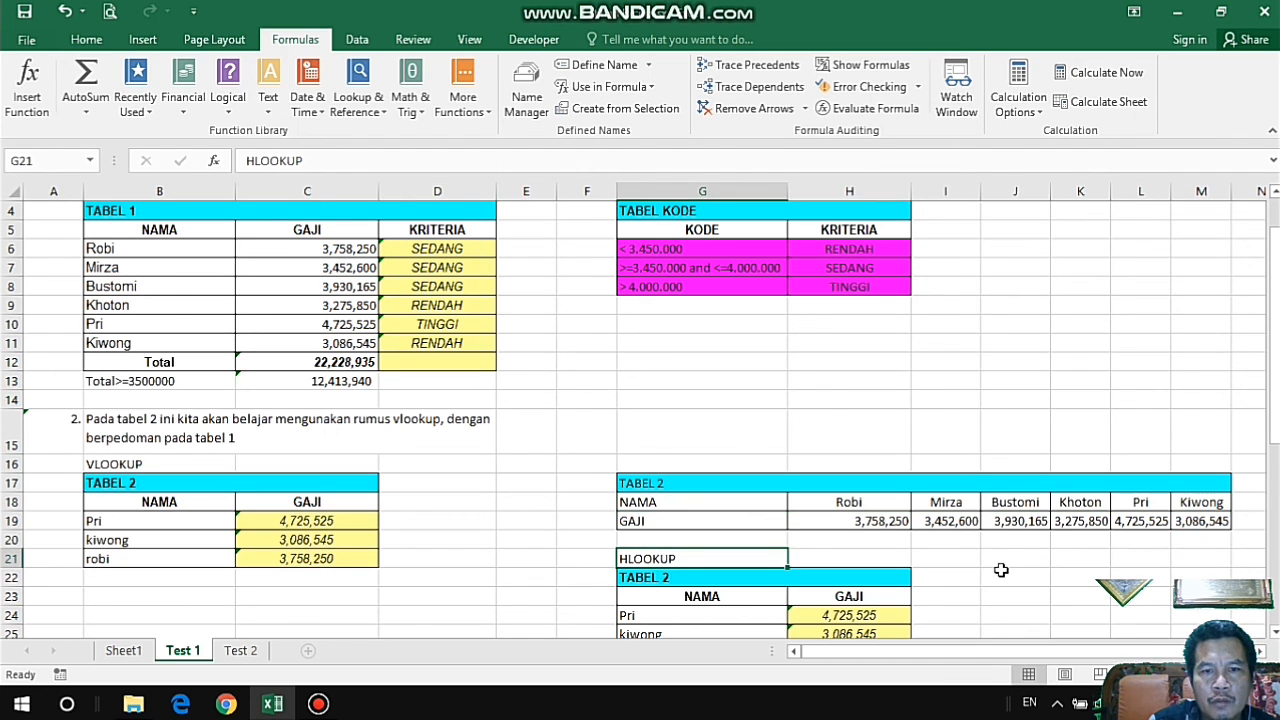
scroll(1001, 570, "down", 2)
scroll(551, 465, "up", 3)
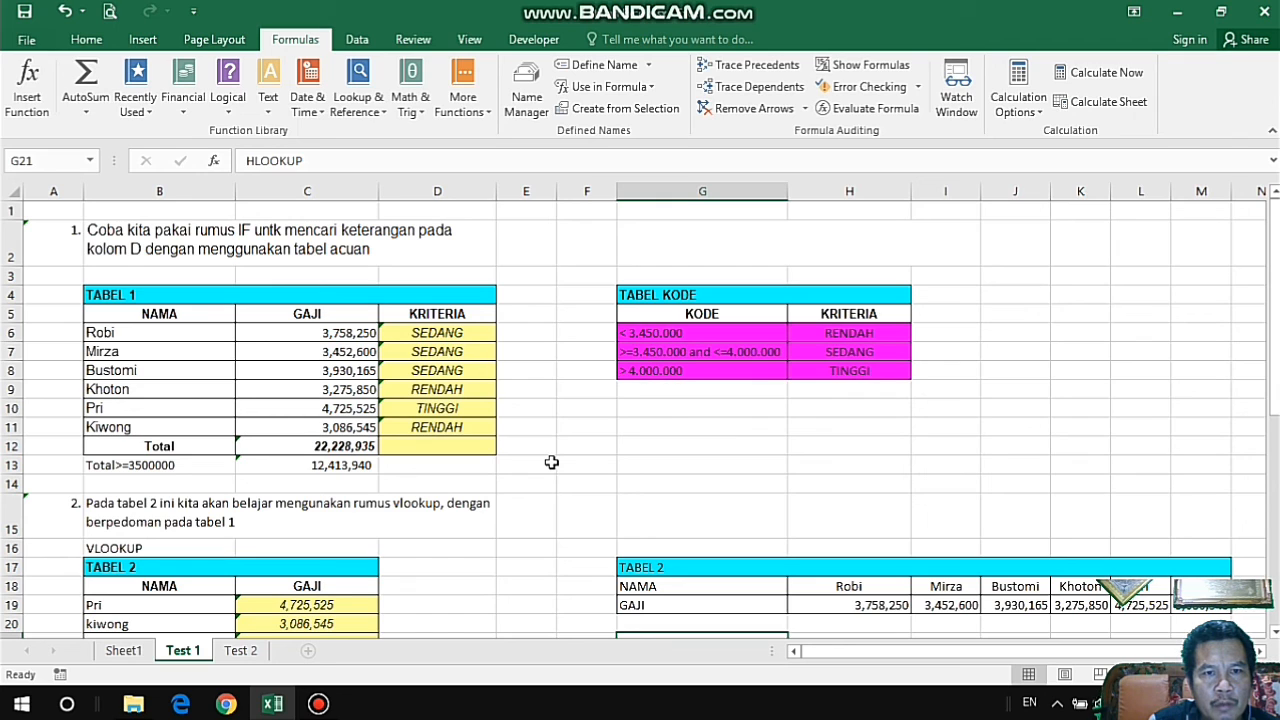
left_click_drag(549, 446, 569, 446)
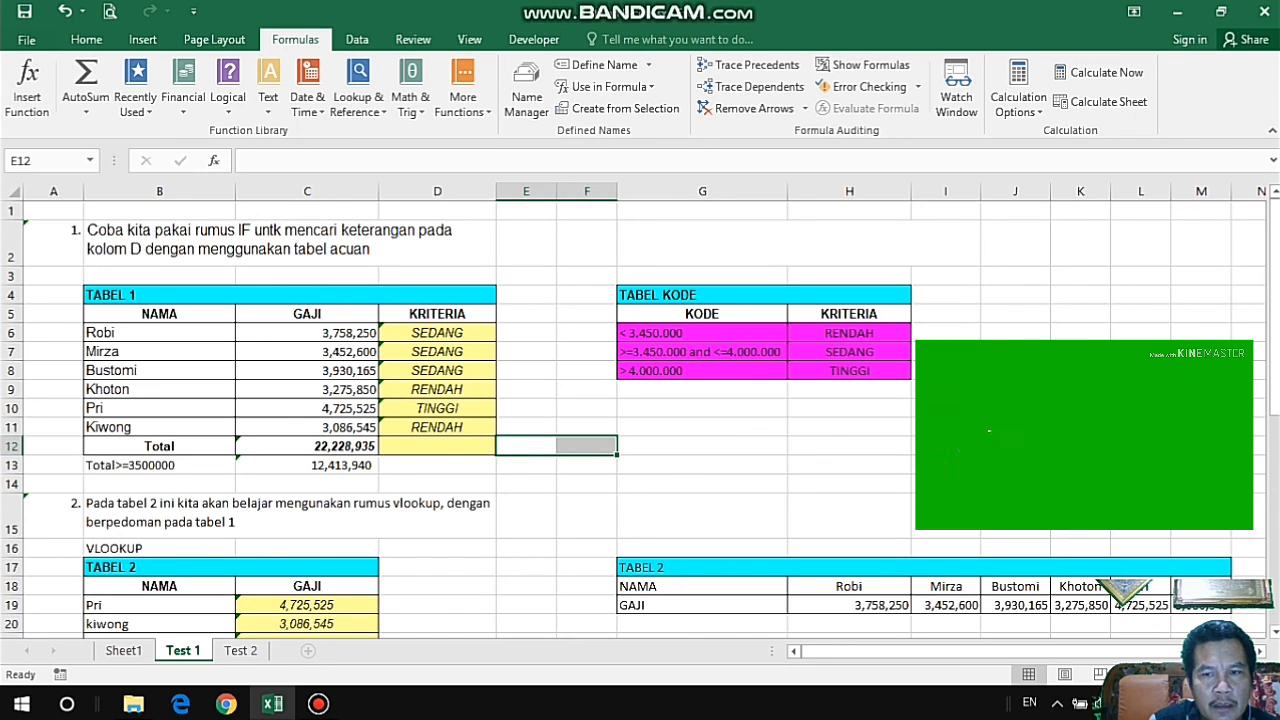